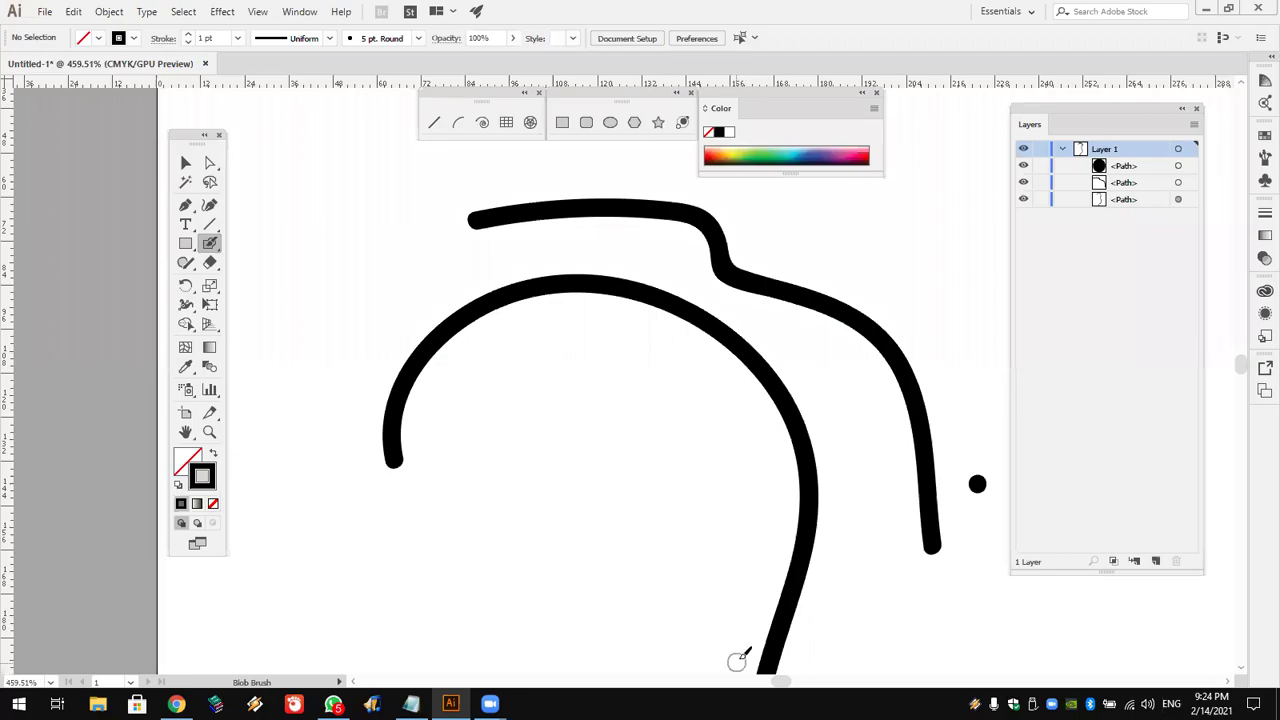
Step: Draw a curved Paintbrush stroke, then a parallel Blob Brush curve to its right
scroll(635, 365, "down", 2)
scroll(640, 390, "down", 2)
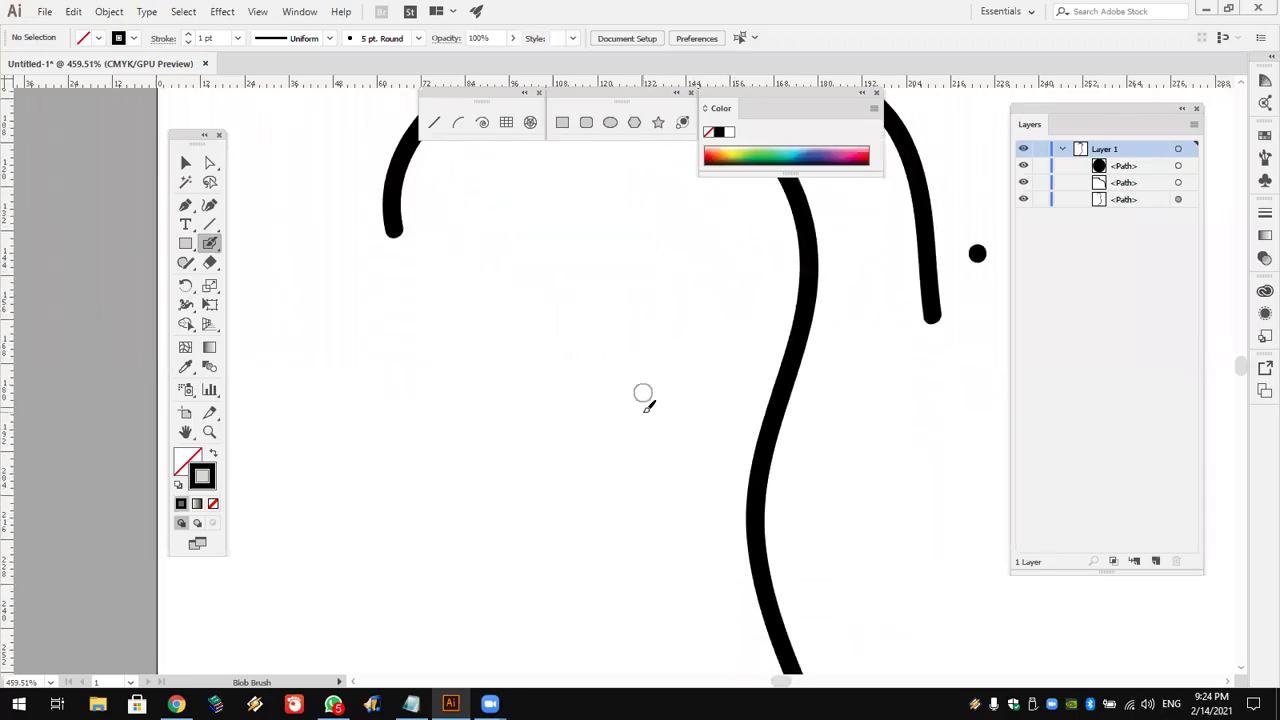
left_click_drag(212, 247, 245, 241)
mouse_move(330, 385)
left_mouse_down()
mouse_move(423, 386)
mouse_move(397, 496)
left_mouse_up()
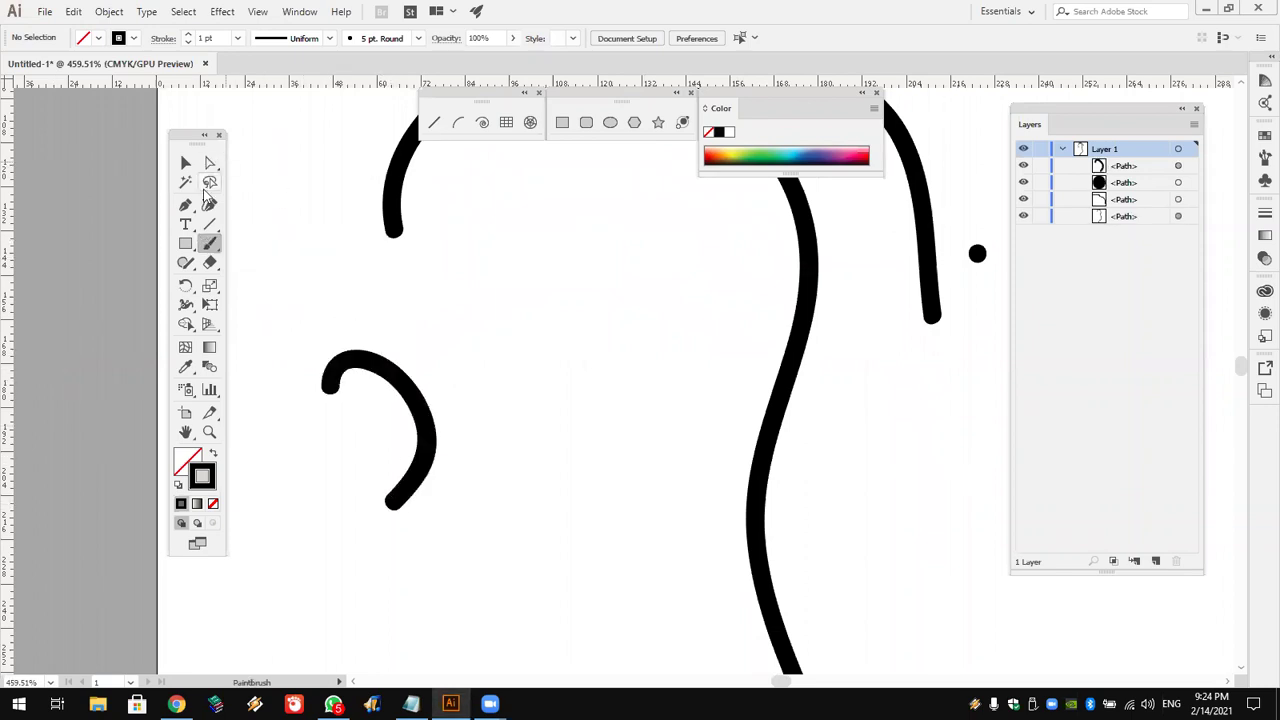
left_click_drag(210, 247, 263, 266)
left_click_drag(383, 314, 485, 482)
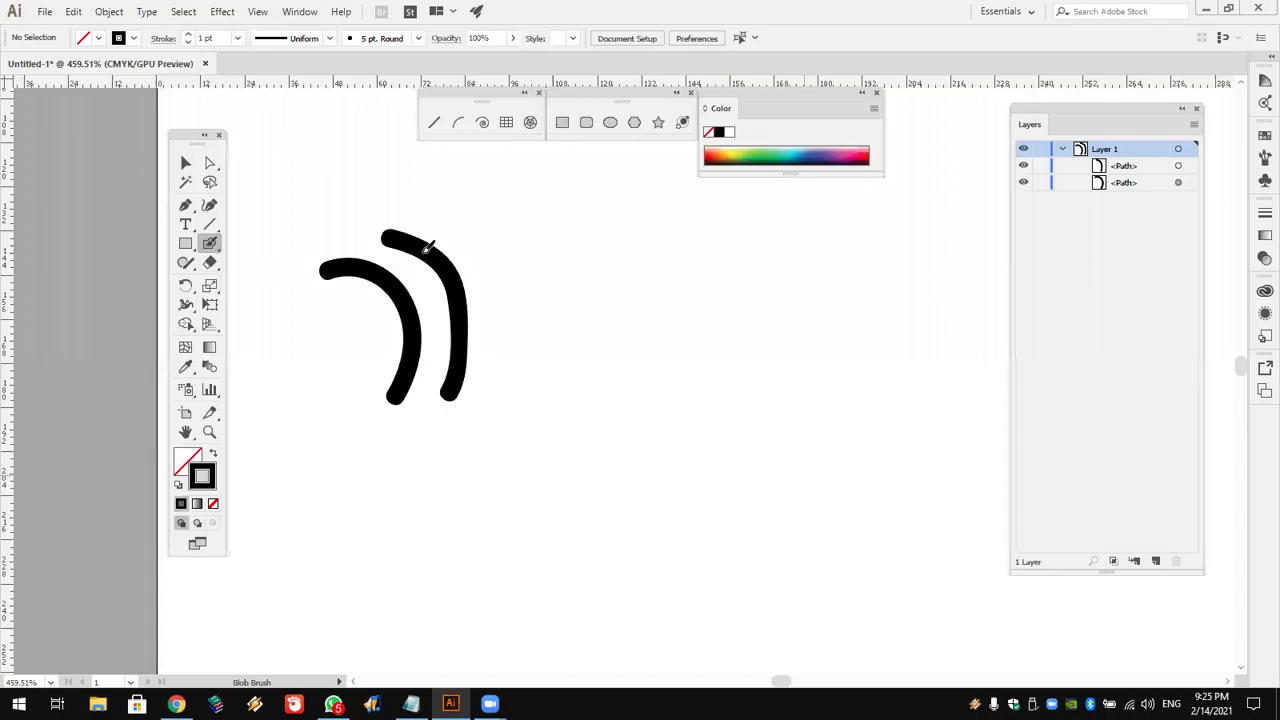
Step: Zoom in on the two curves and move the left curve up and left
left_click(209, 431)
left_click_drag(329, 223, 480, 366)
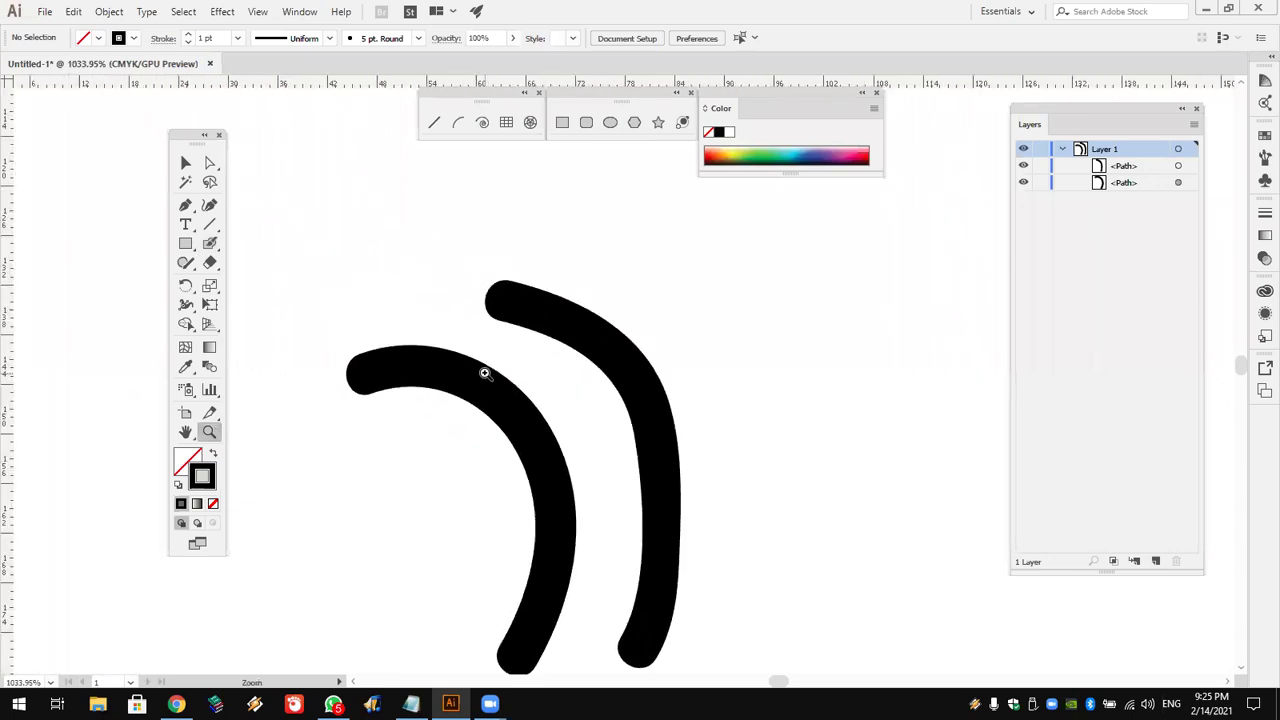
left_click(184, 163)
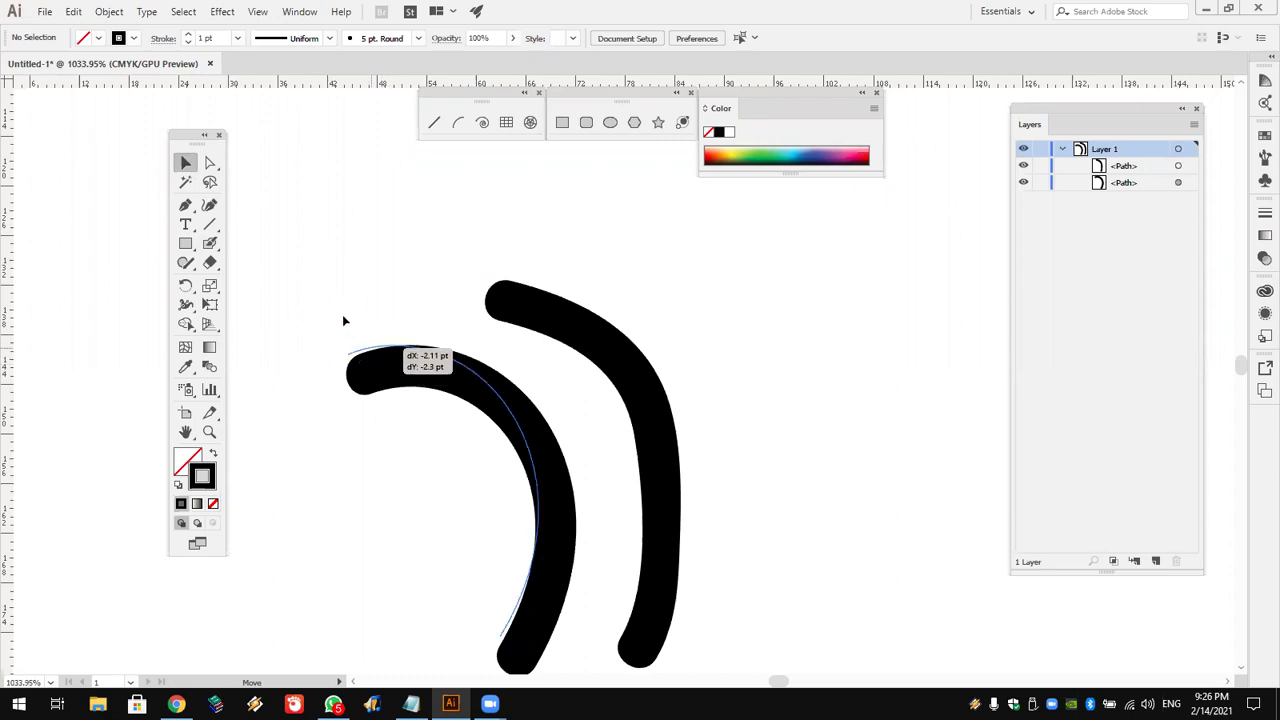
left_click_drag(388, 372, 317, 272)
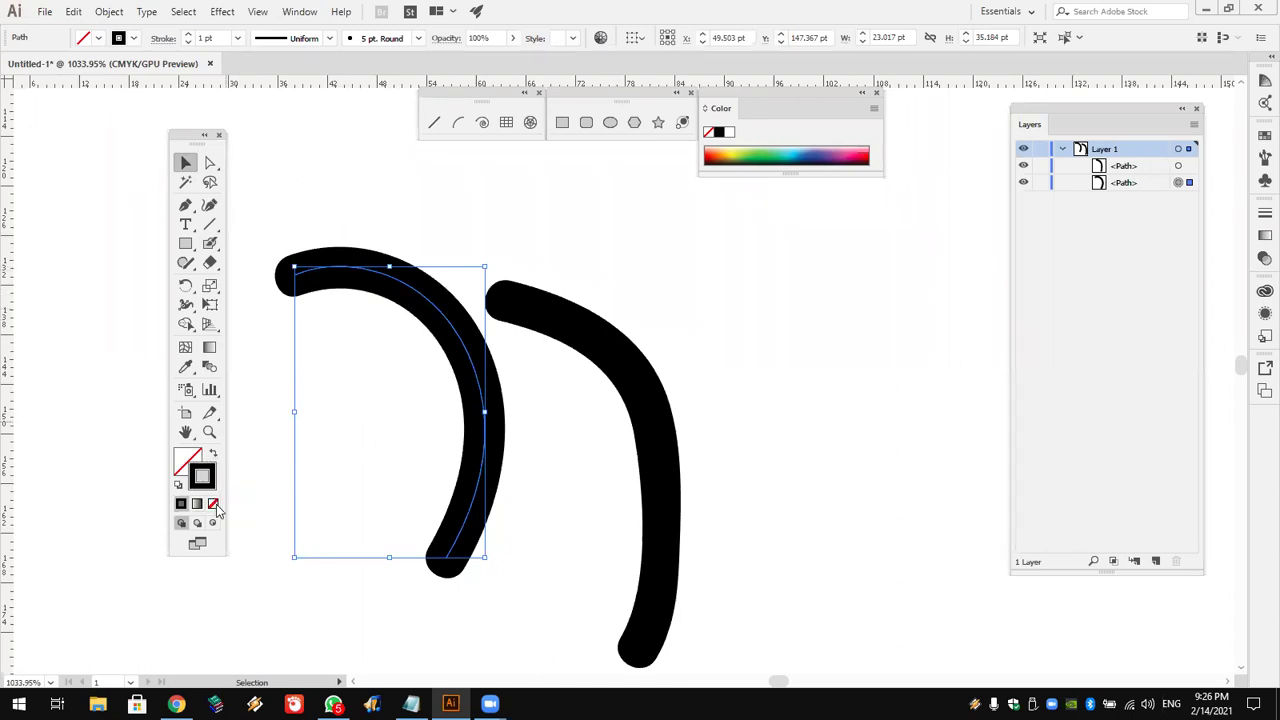
Step: Set the left curve's stroke and the blob's fill to None, then delete both curves
left_click(212, 503)
left_click(540, 340)
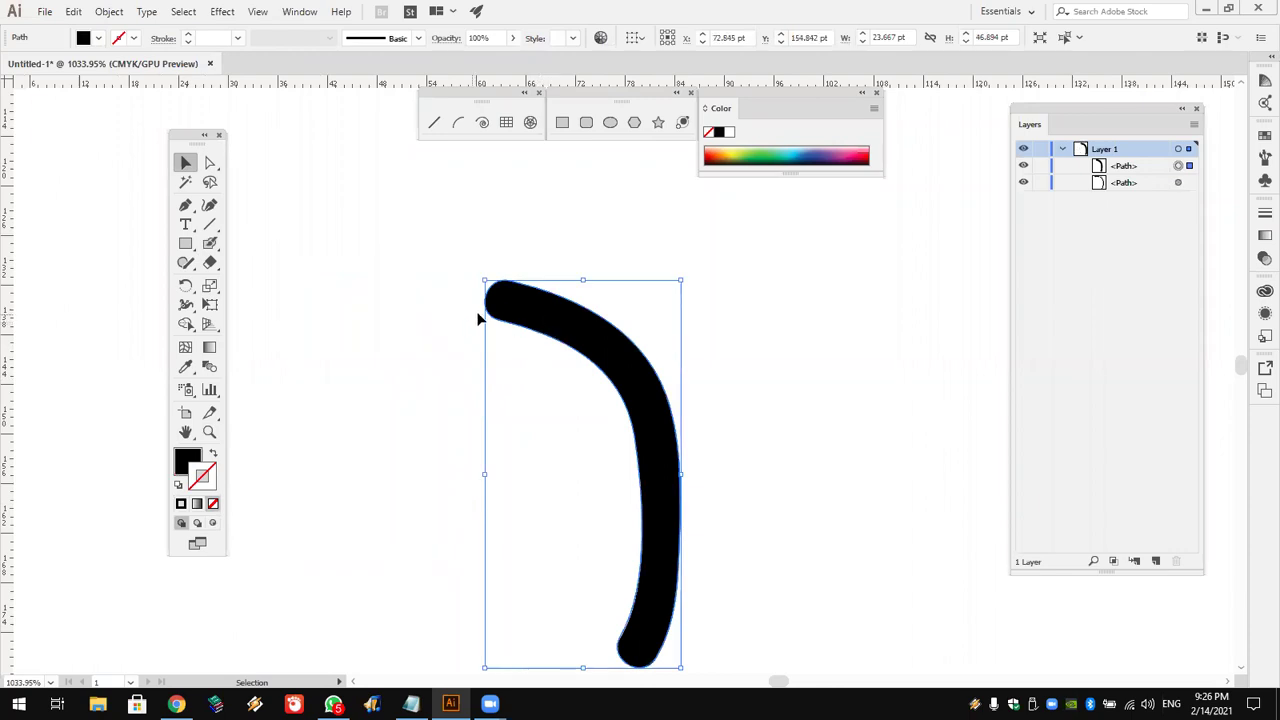
left_click(212, 503)
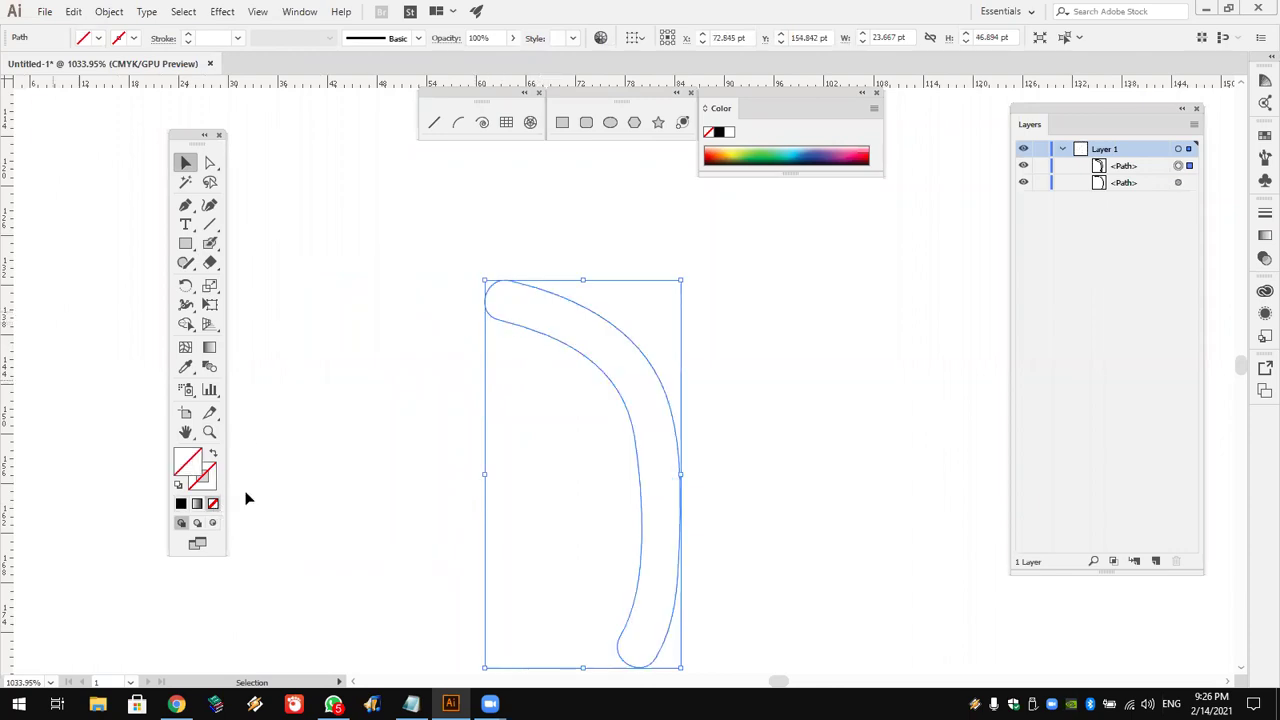
left_click_drag(563, 233, 280, 490)
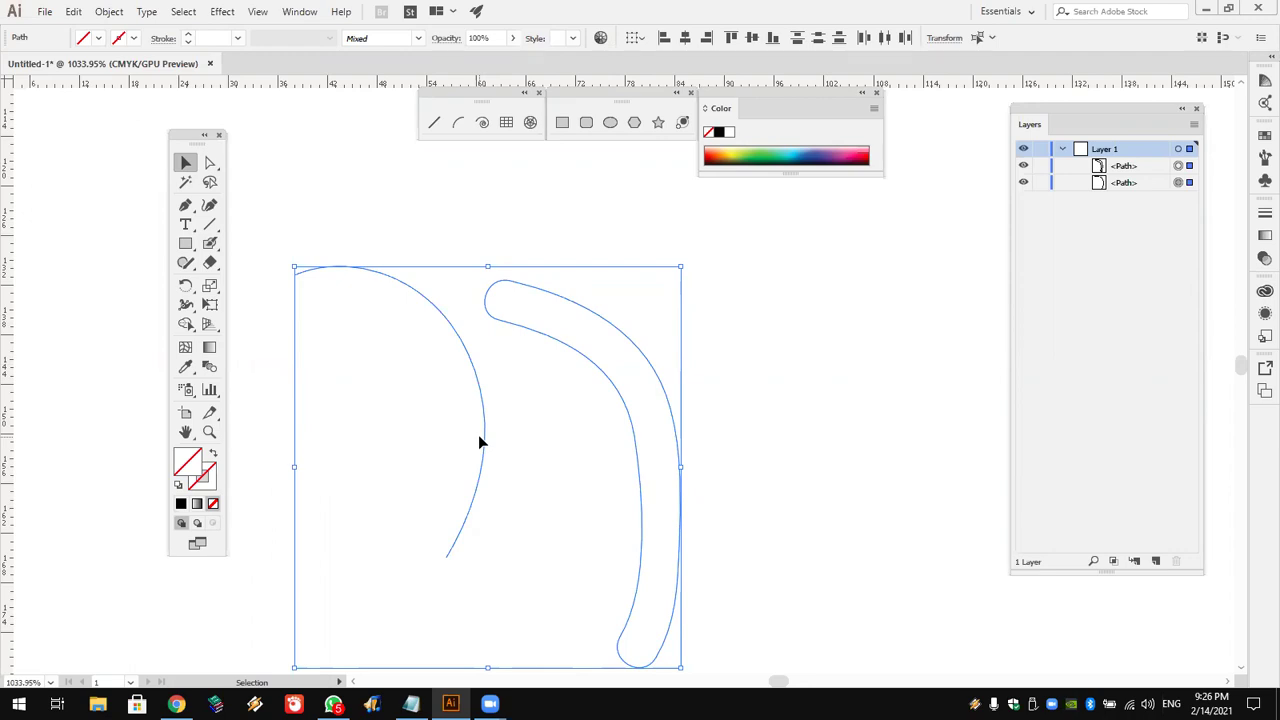
key("Delete")
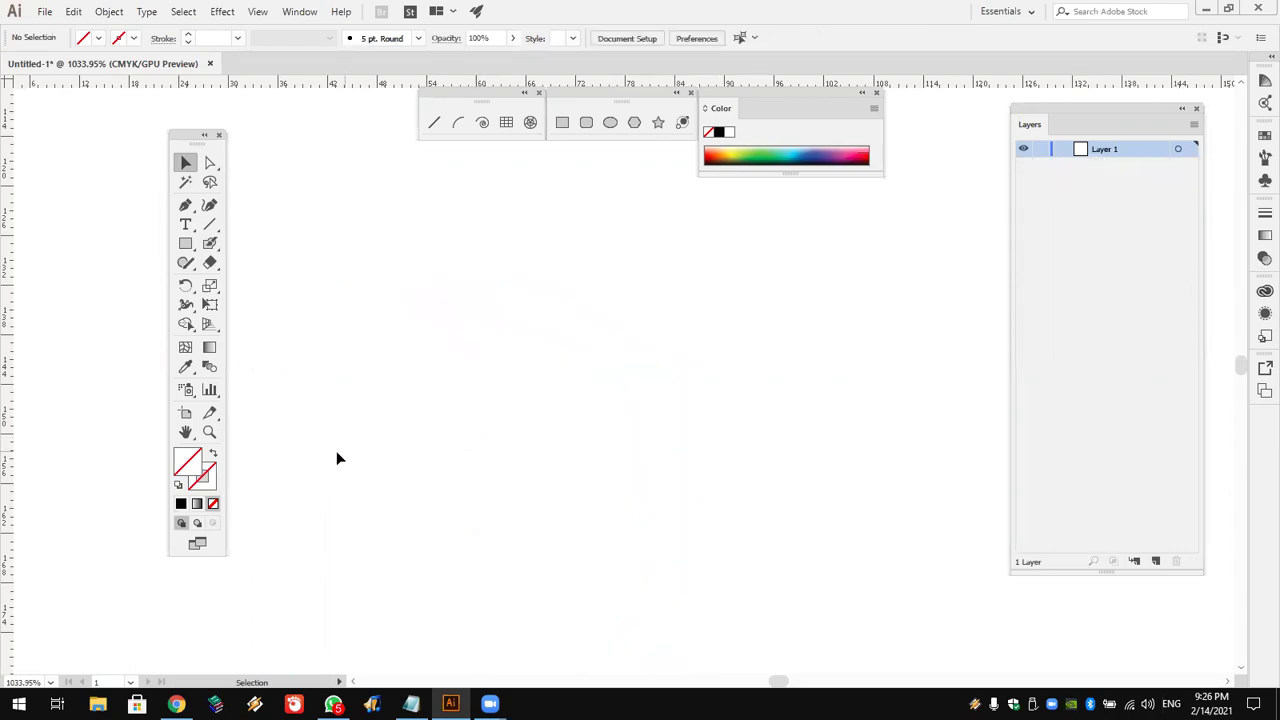
left_click(180, 486)
right_click(215, 247)
left_click(250, 247)
left_click_drag(368, 262, 383, 437)
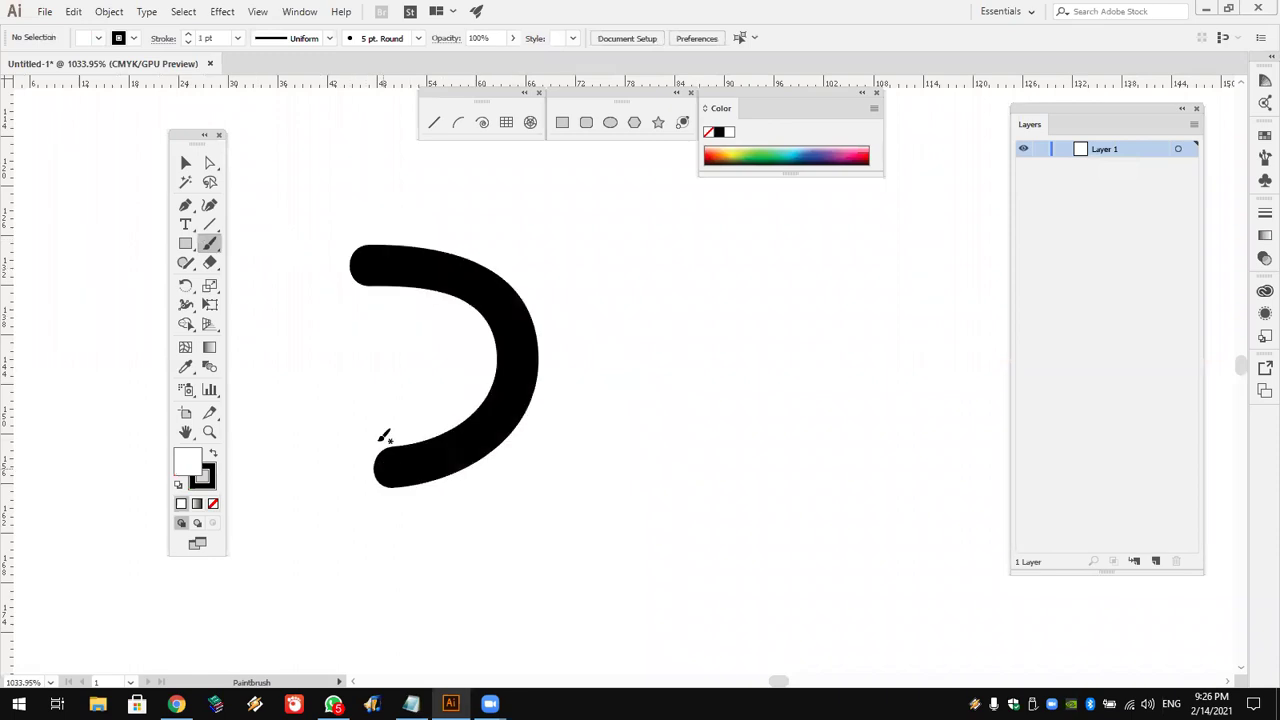
right_click(210, 243)
left_click(260, 262)
left_click_drag(515, 230, 500, 512)
left_click(185, 163)
left_click_drag(298, 172, 672, 350)
left_click(755, 153)
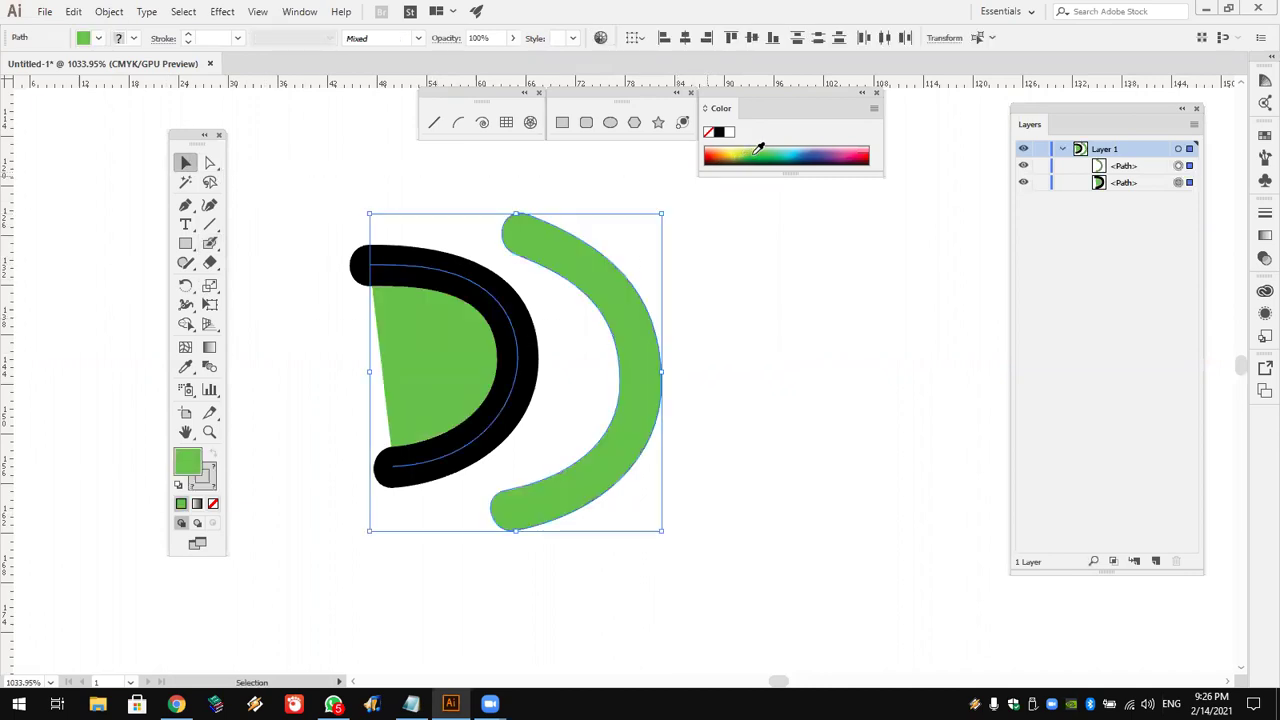
left_click(777, 150)
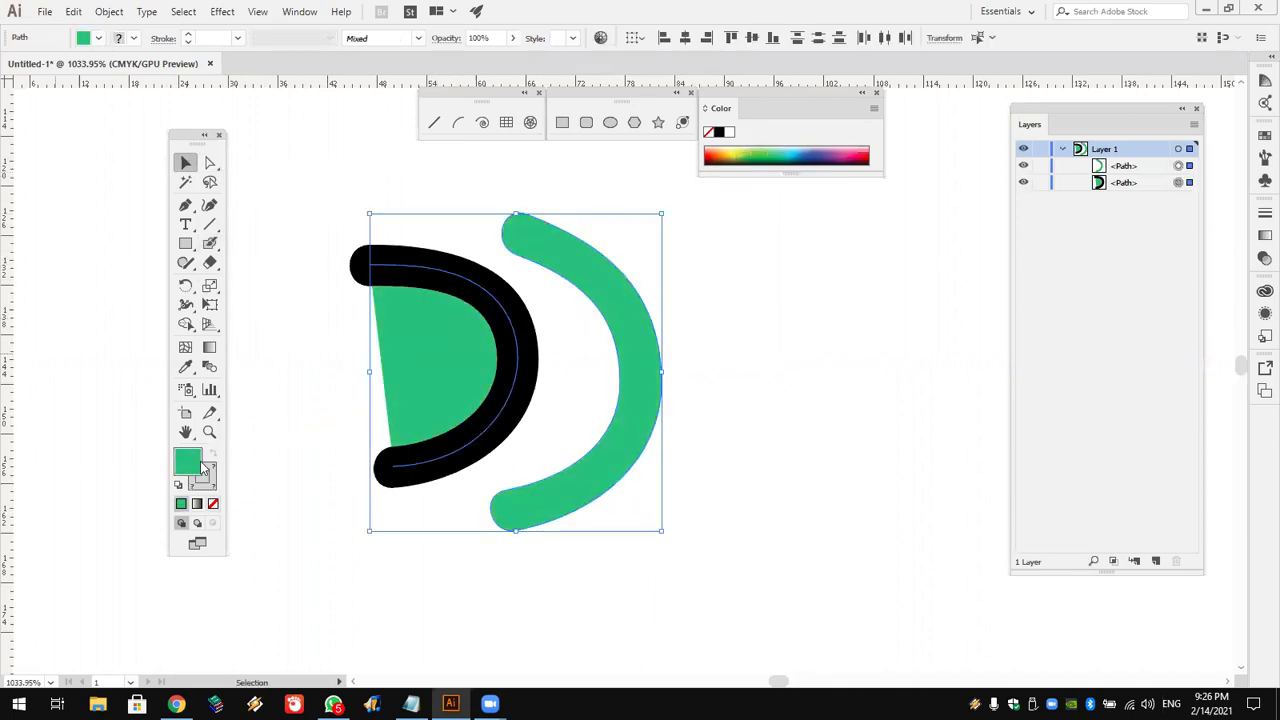
left_click_drag(312, 222, 378, 290)
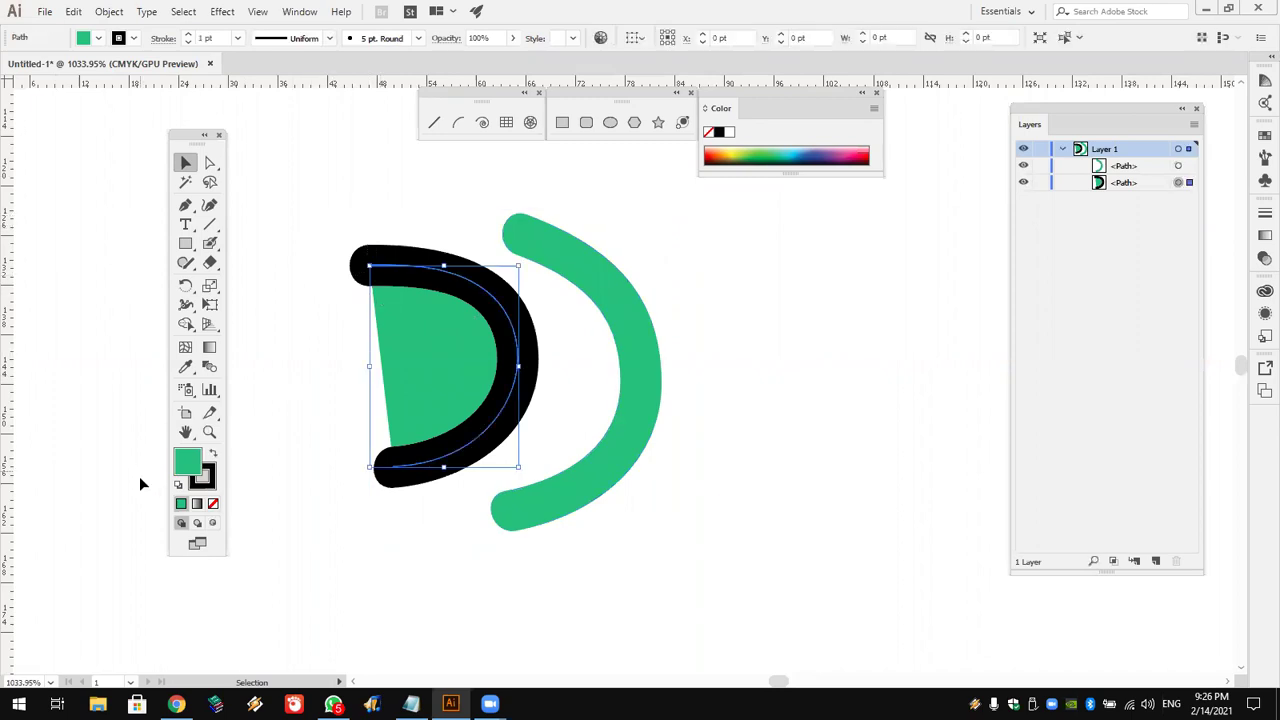
left_click(213, 456)
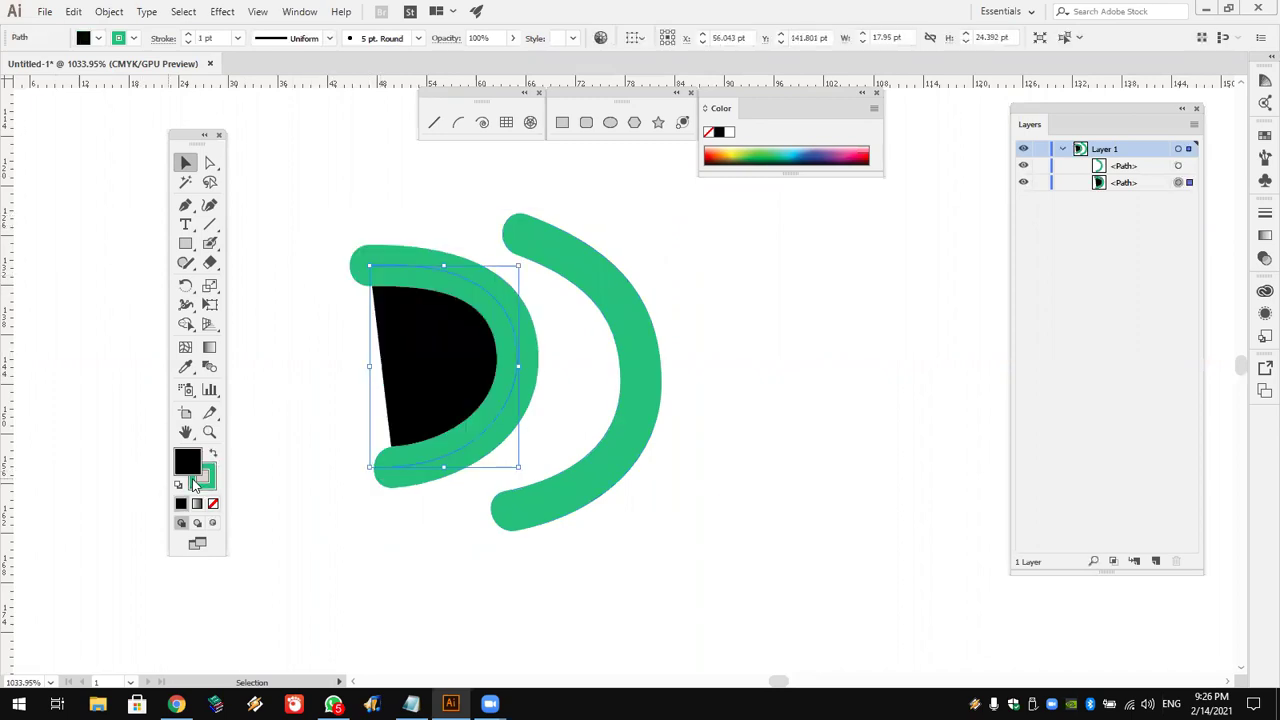
left_click(213, 504)
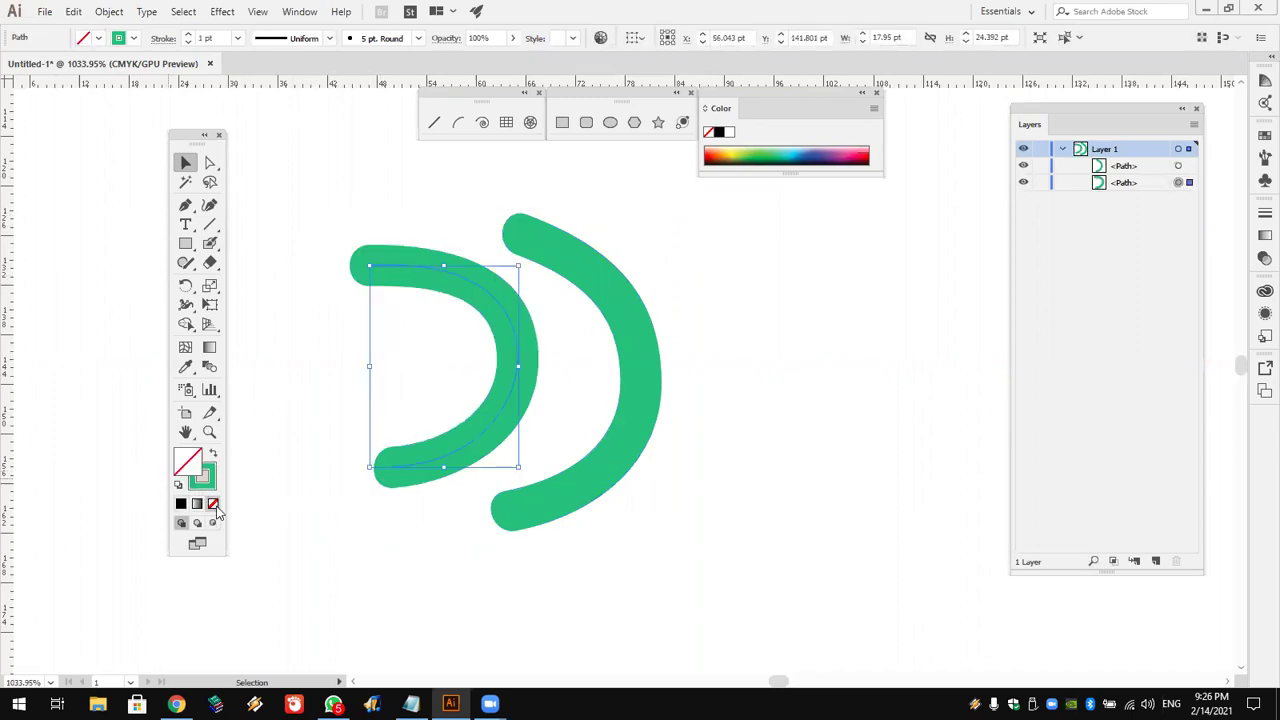
left_click_drag(624, 207, 390, 310)
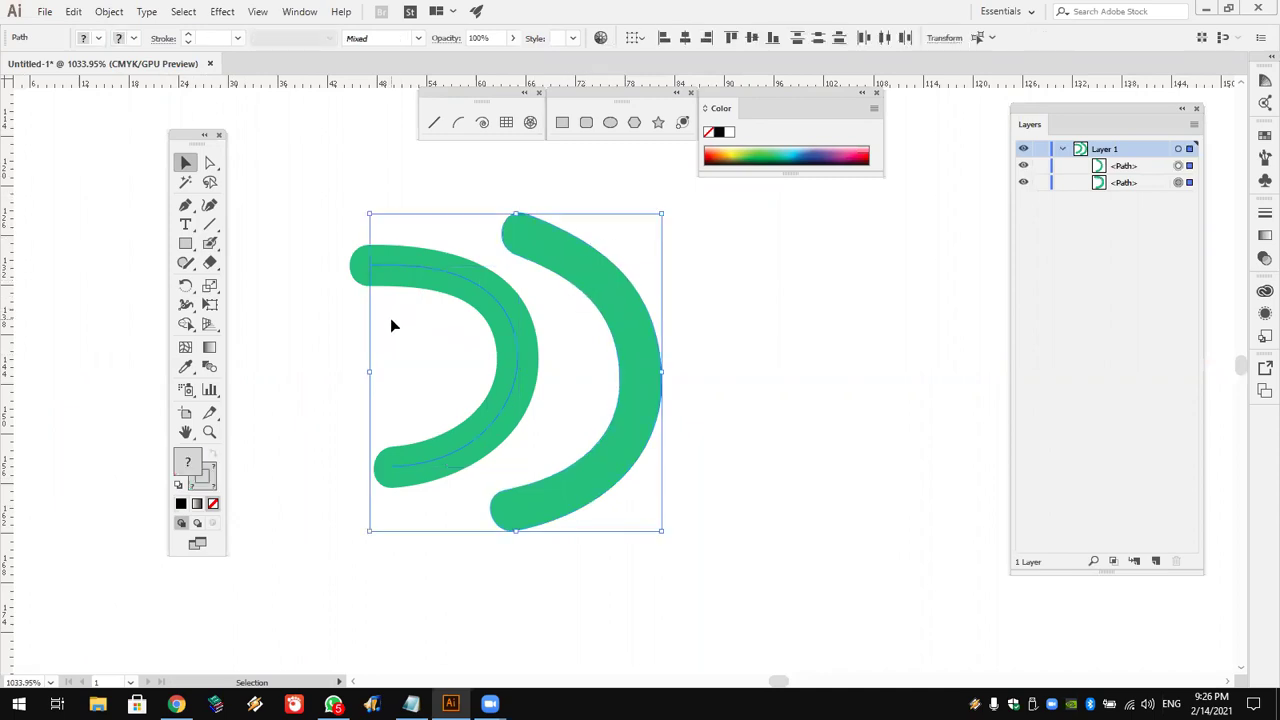
key("Delete")
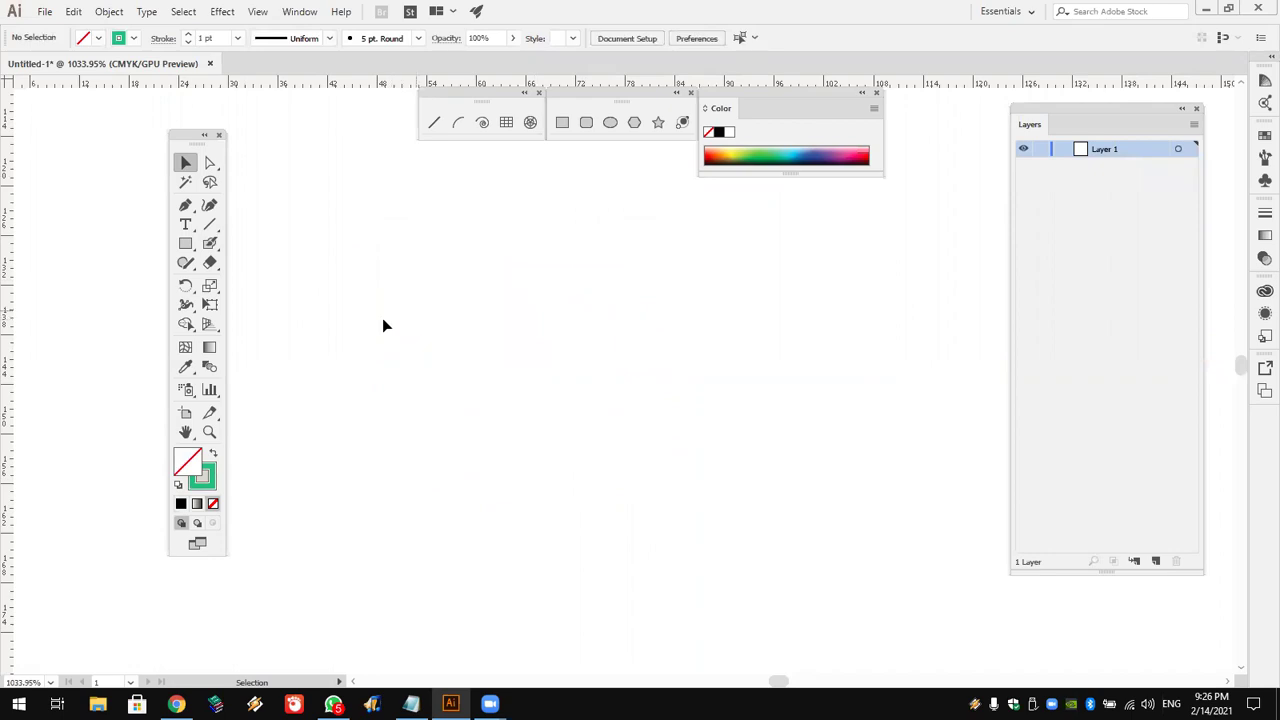
left_click_drag(185, 263, 279, 268)
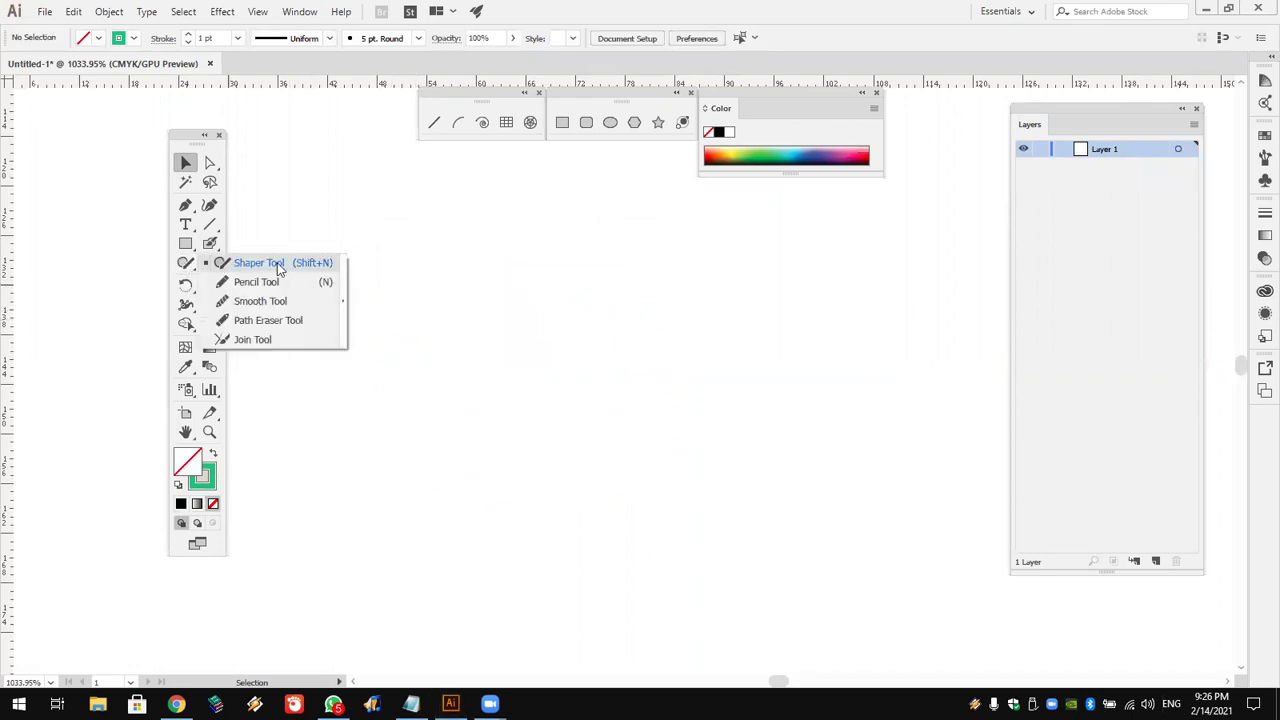
left_click(279, 267)
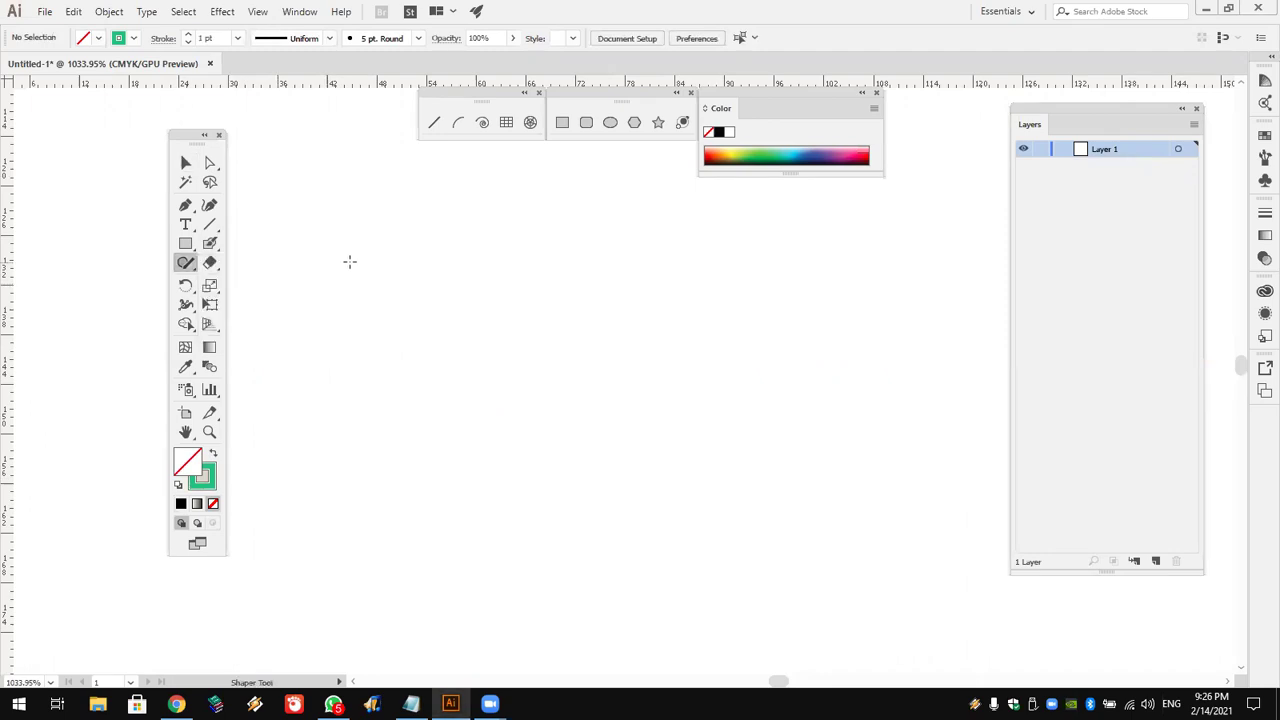
mouse_move(529, 239)
left_mouse_down()
mouse_move(360, 246)
mouse_move(514, 369)
mouse_move(533, 256)
left_mouse_up()
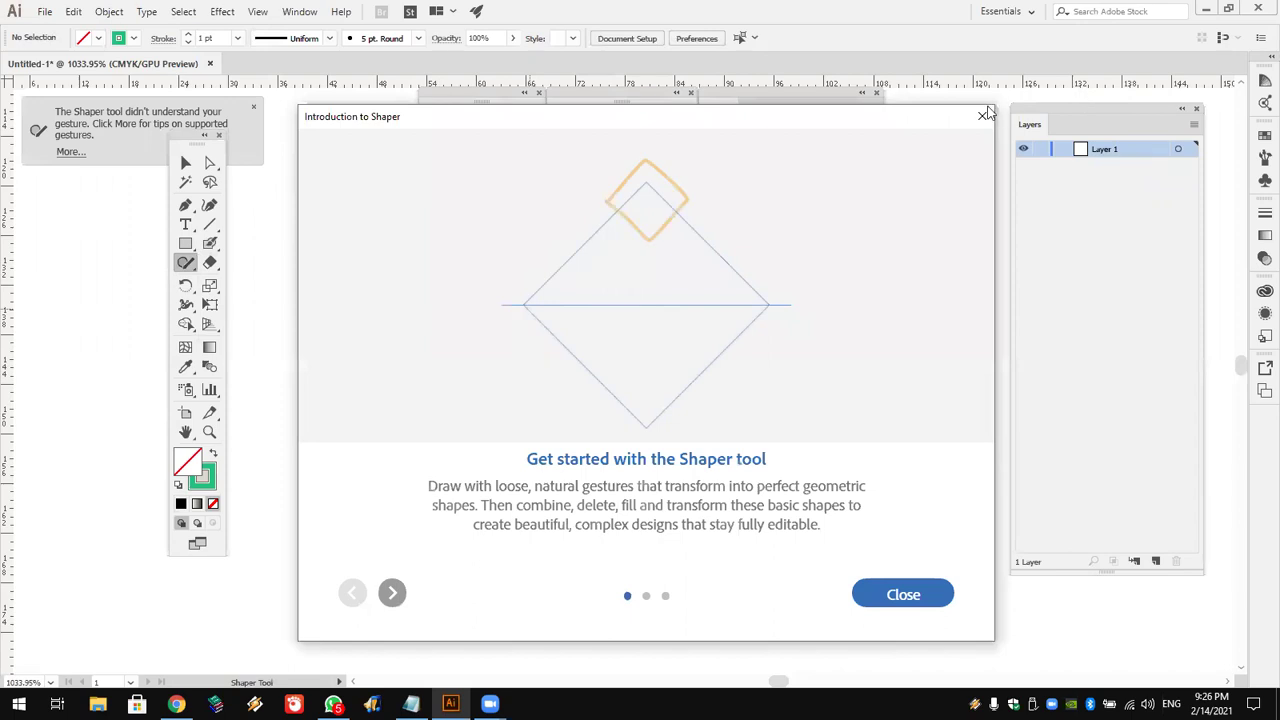
key("Escape")
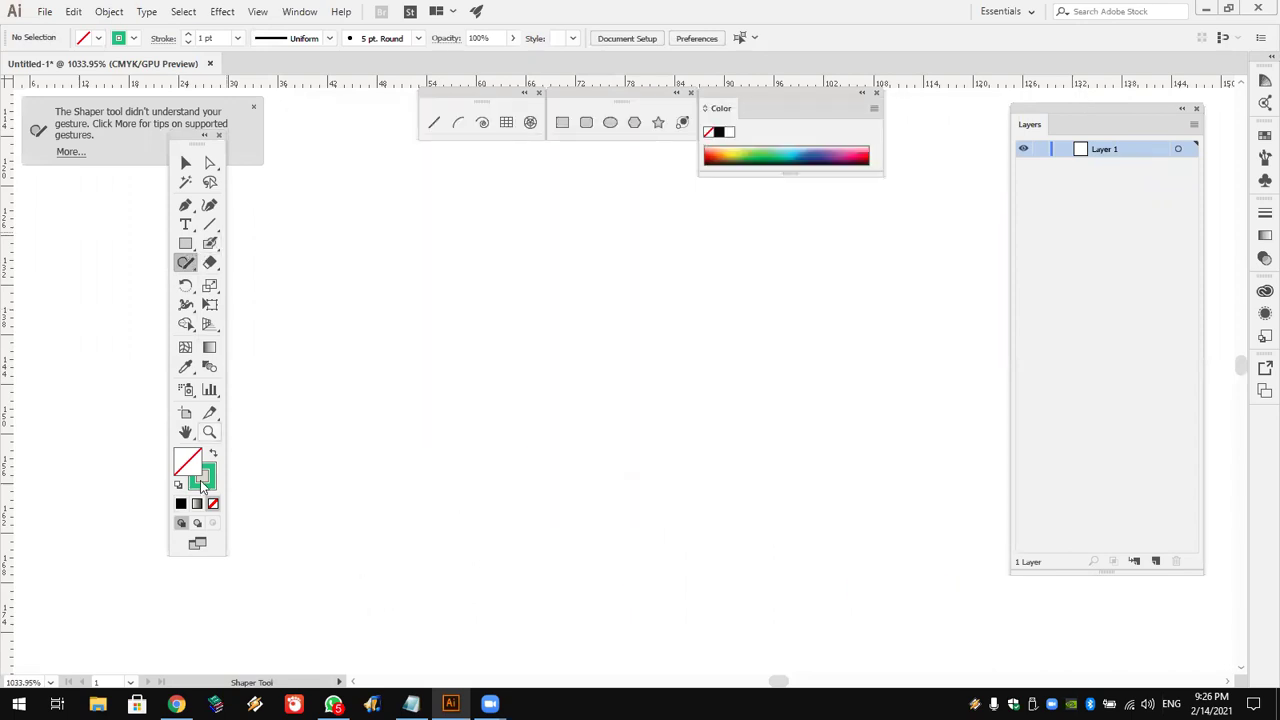
left_click(178, 486)
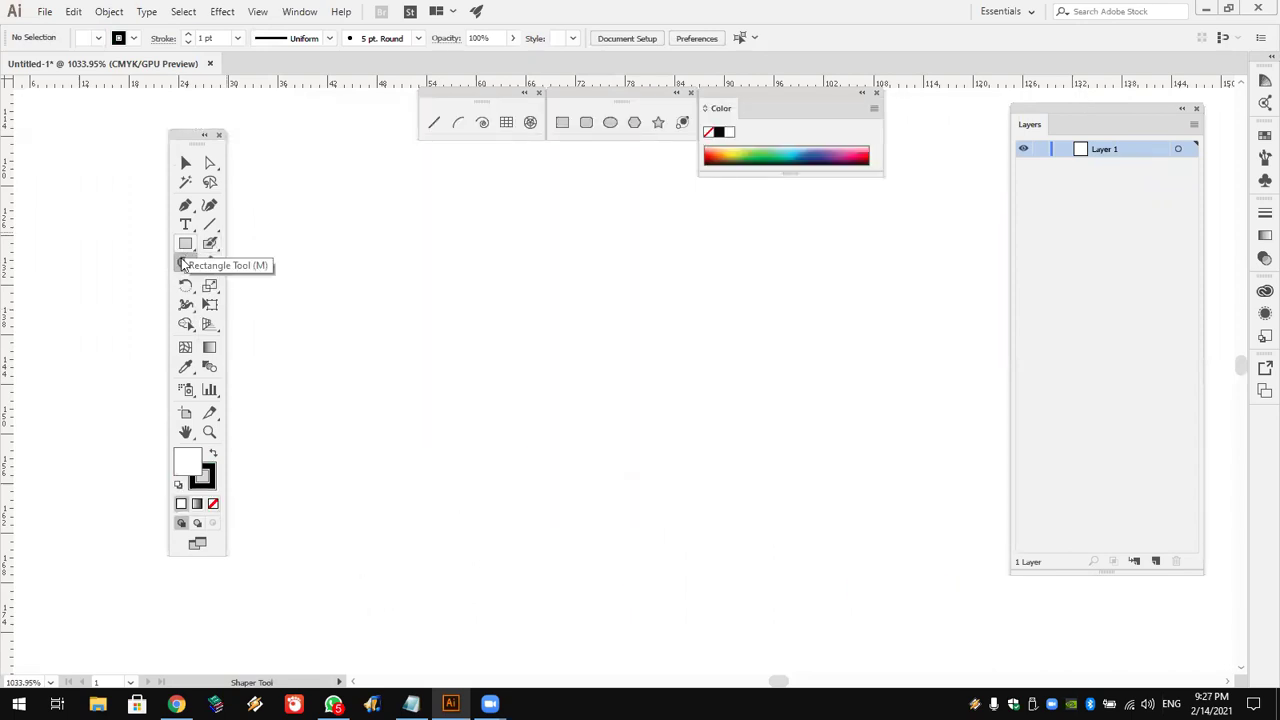
mouse_move(748, 286)
left_mouse_down()
mouse_move(580, 303)
mouse_move(697, 454)
mouse_move(741, 305)
left_mouse_up()
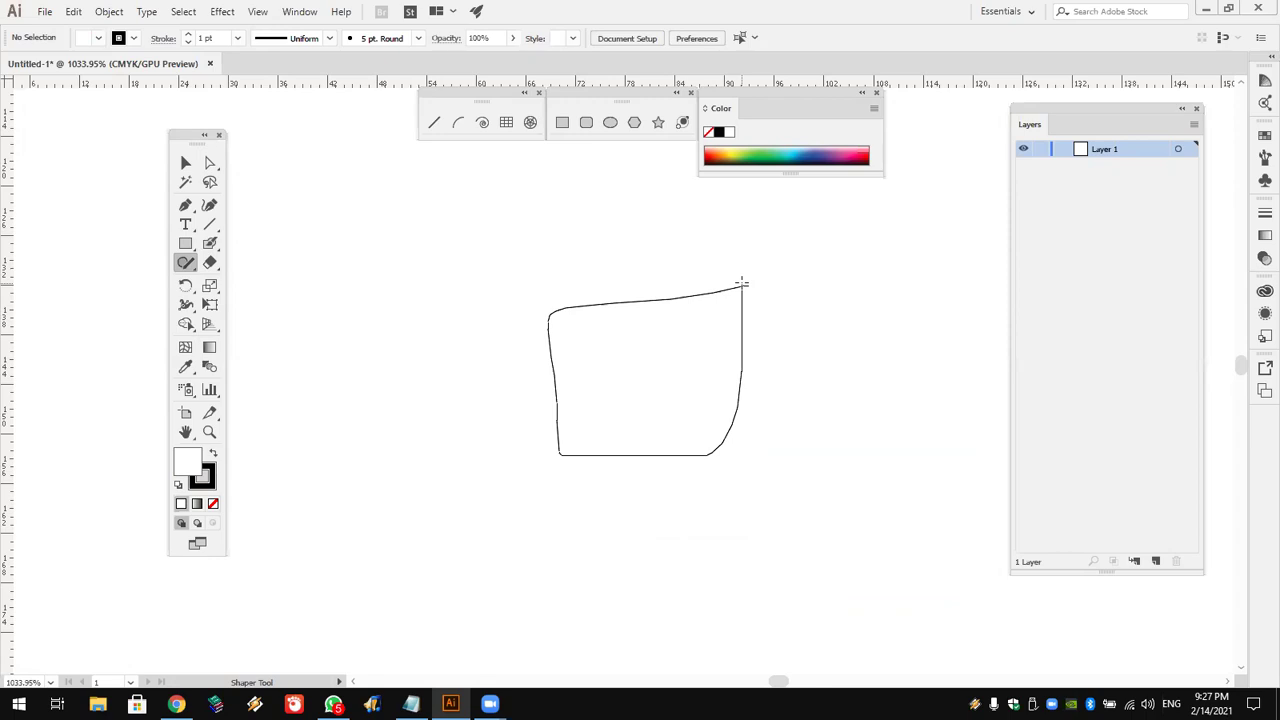
left_click_drag(741, 283, 741, 283)
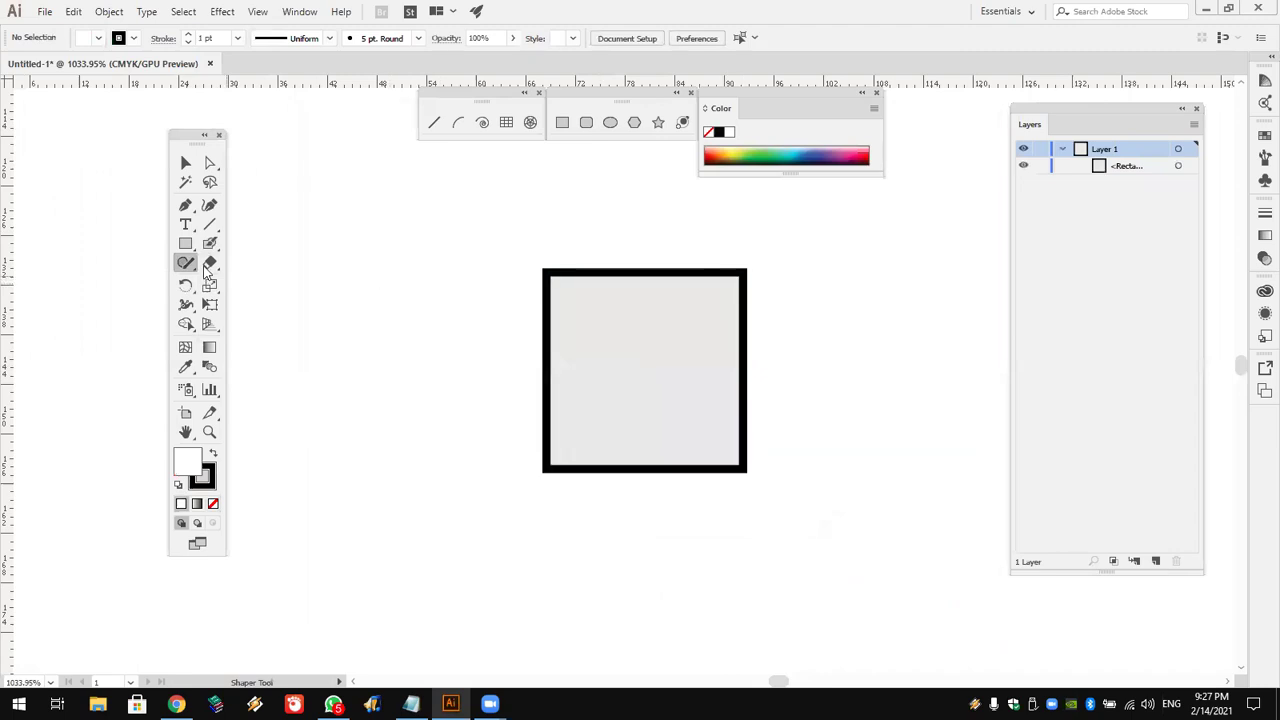
left_click(186, 262)
left_click(242, 272)
left_click_drag(374, 292, 368, 292)
left_click_drag(344, 487, 343, 575)
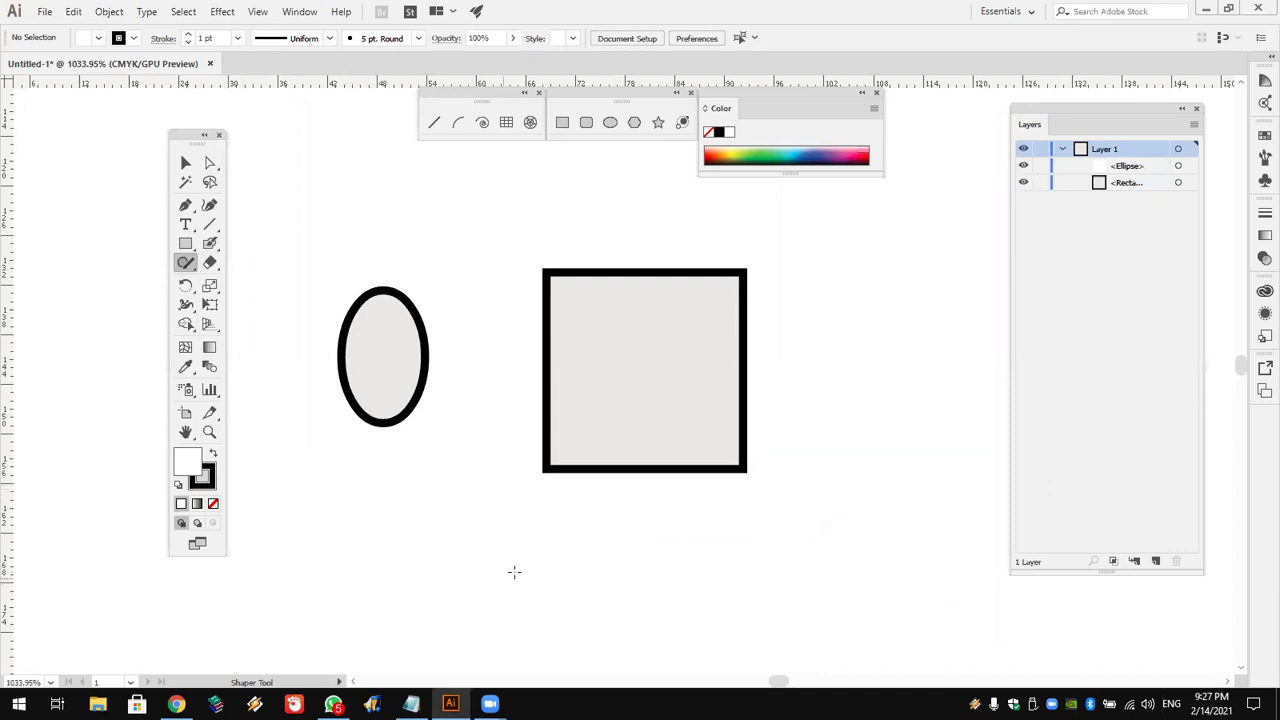
mouse_move(408, 468)
left_mouse_down()
mouse_move(377, 614)
mouse_move(477, 583)
mouse_move(420, 474)
mouse_move(409, 482)
left_mouse_up()
mouse_move(679, 508)
left_mouse_down()
mouse_move(674, 586)
mouse_move(671, 494)
mouse_move(678, 505)
left_mouse_up()
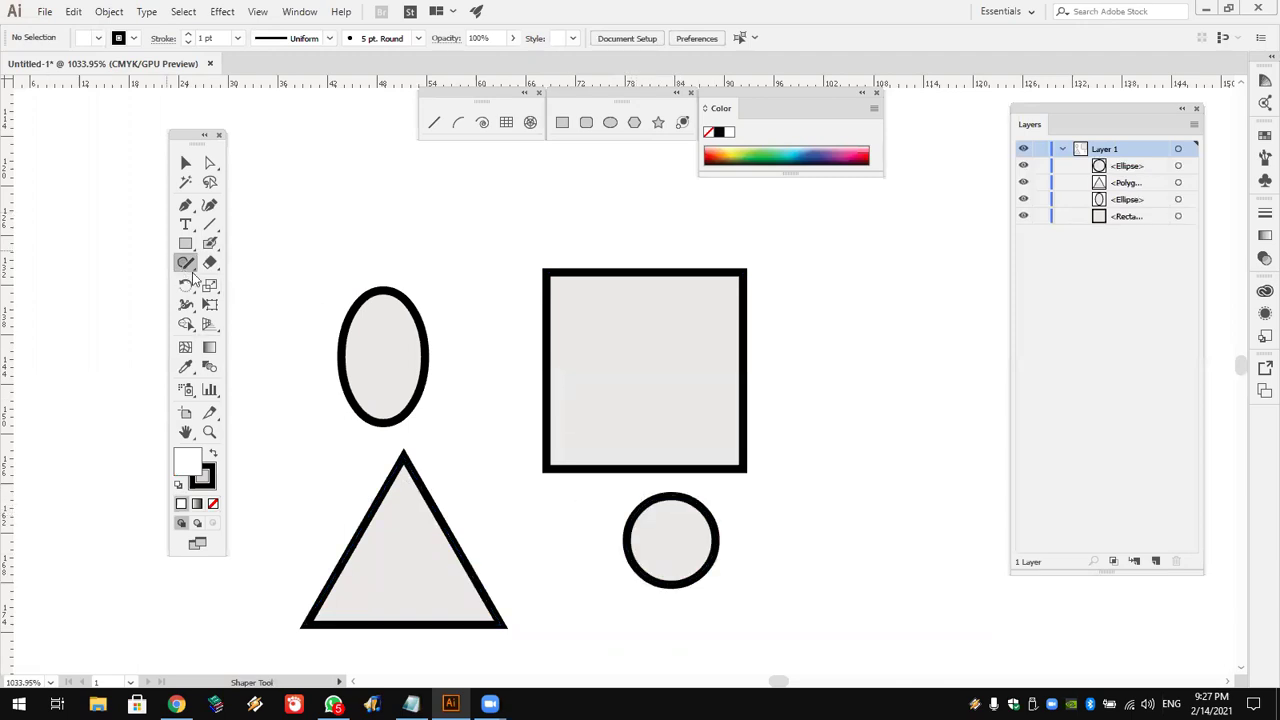
left_click(200, 168)
key("v")
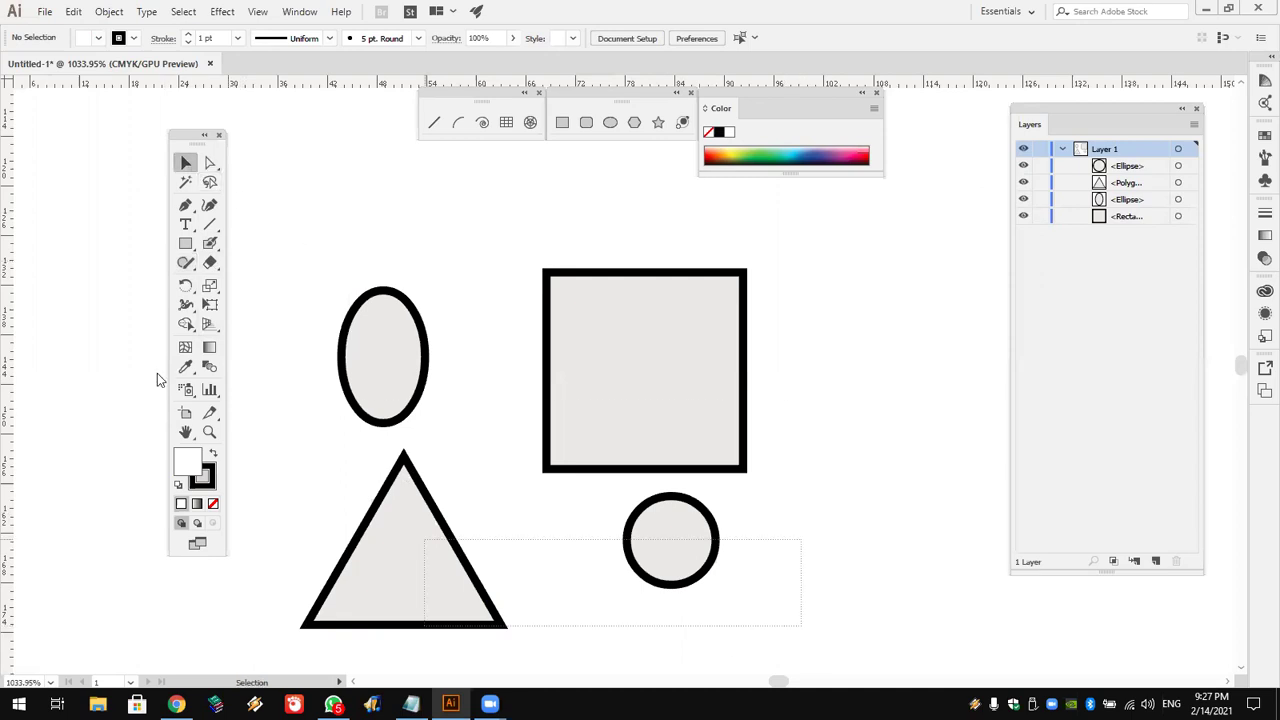
left_click_drag(800, 630, 230, 244)
key("Delete")
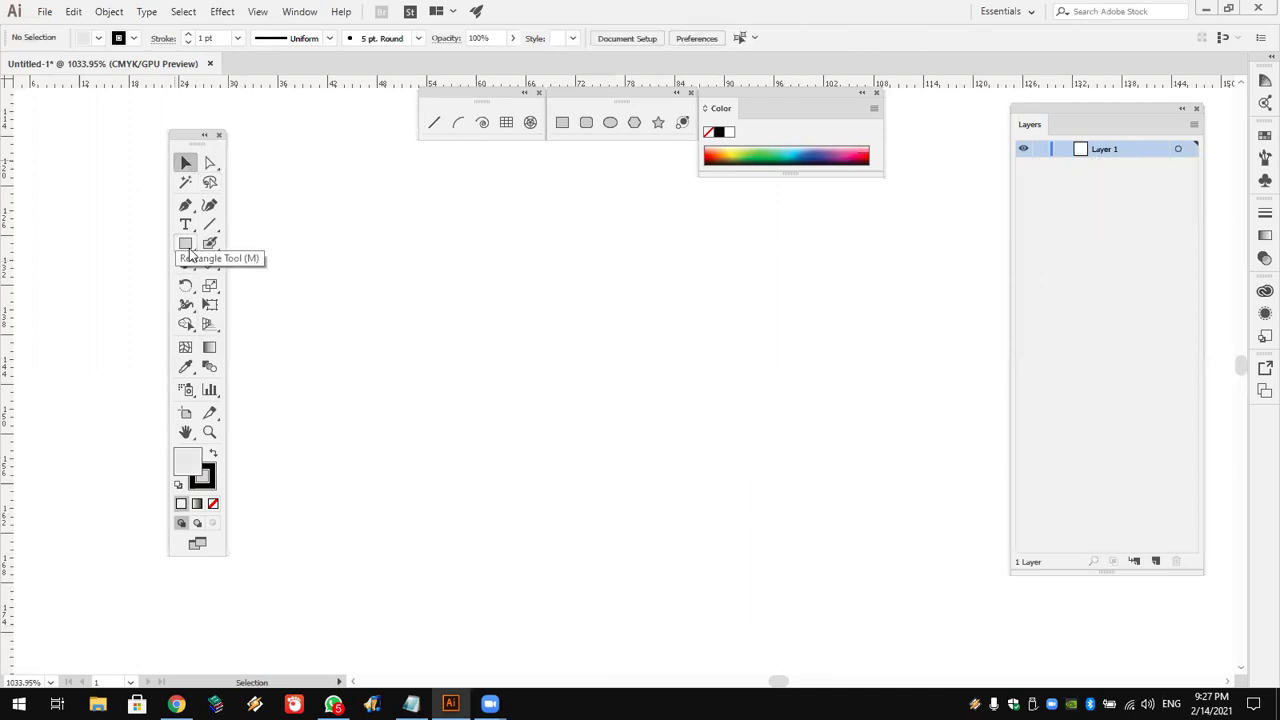
Step: Draw an S-shaped pencil line and smooth its upper curve and middle bend
left_click_drag(182, 265, 250, 280)
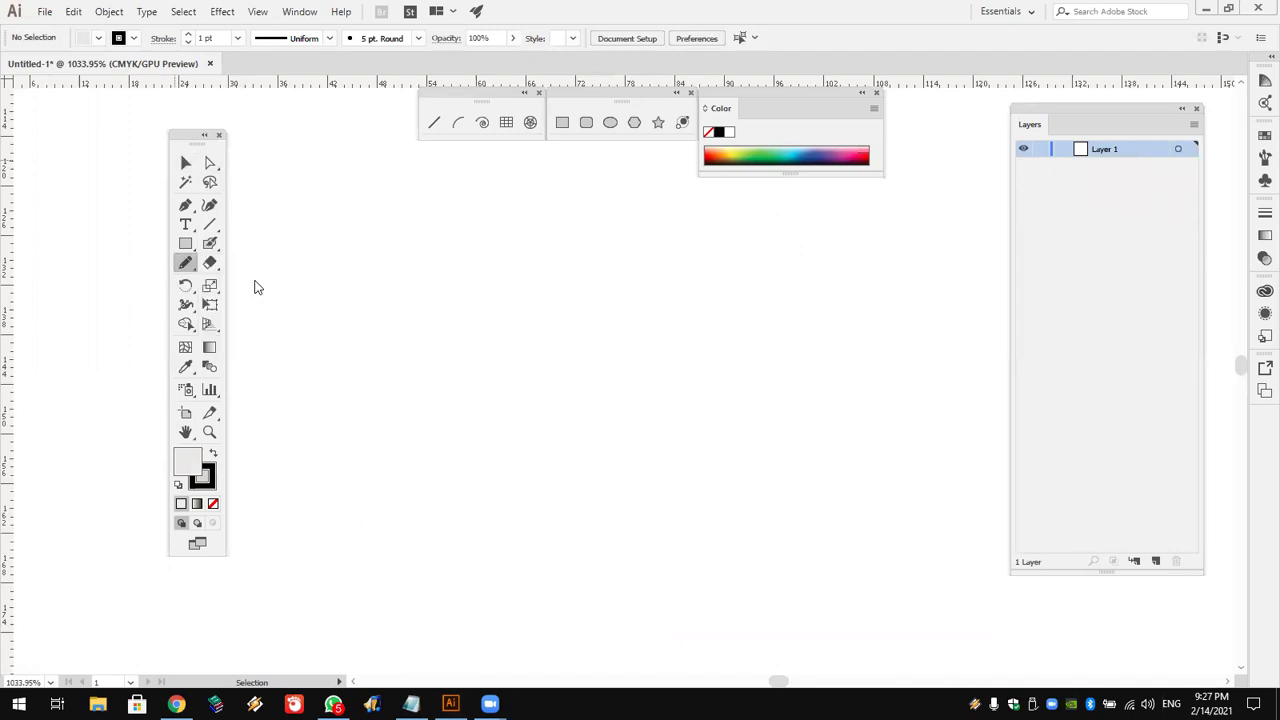
left_click_drag(382, 217, 458, 507)
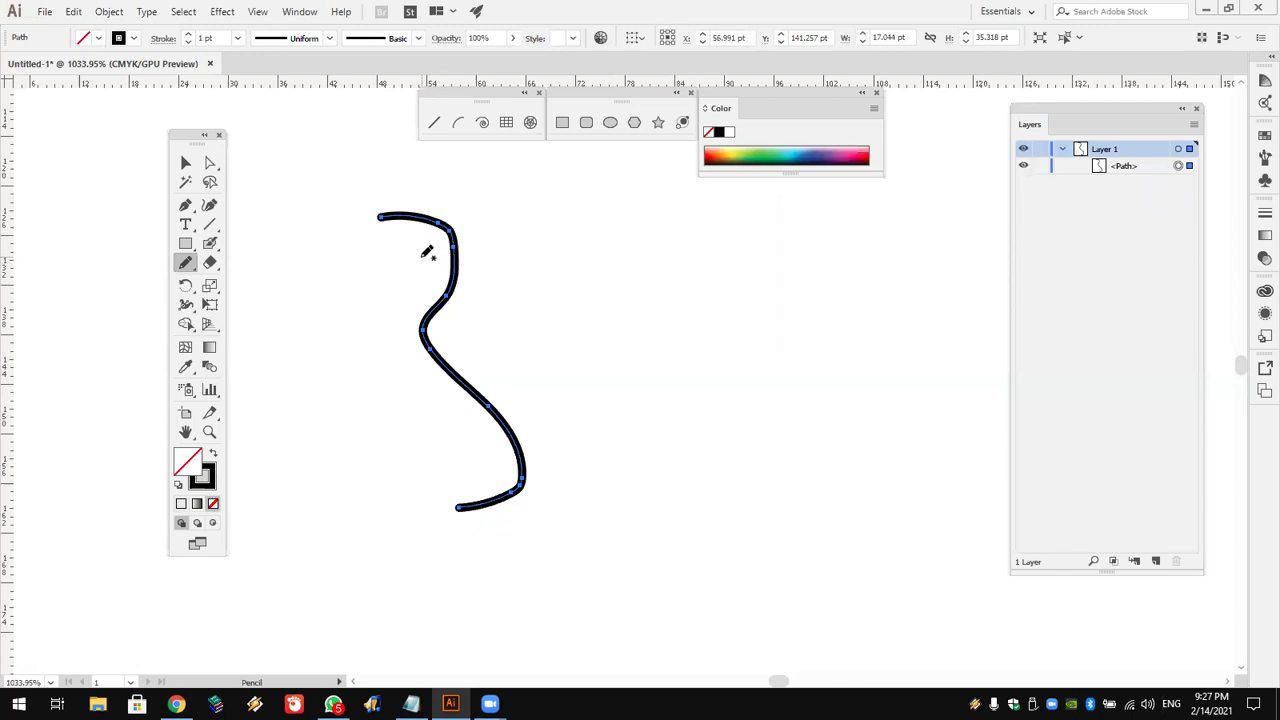
right_click(185, 262)
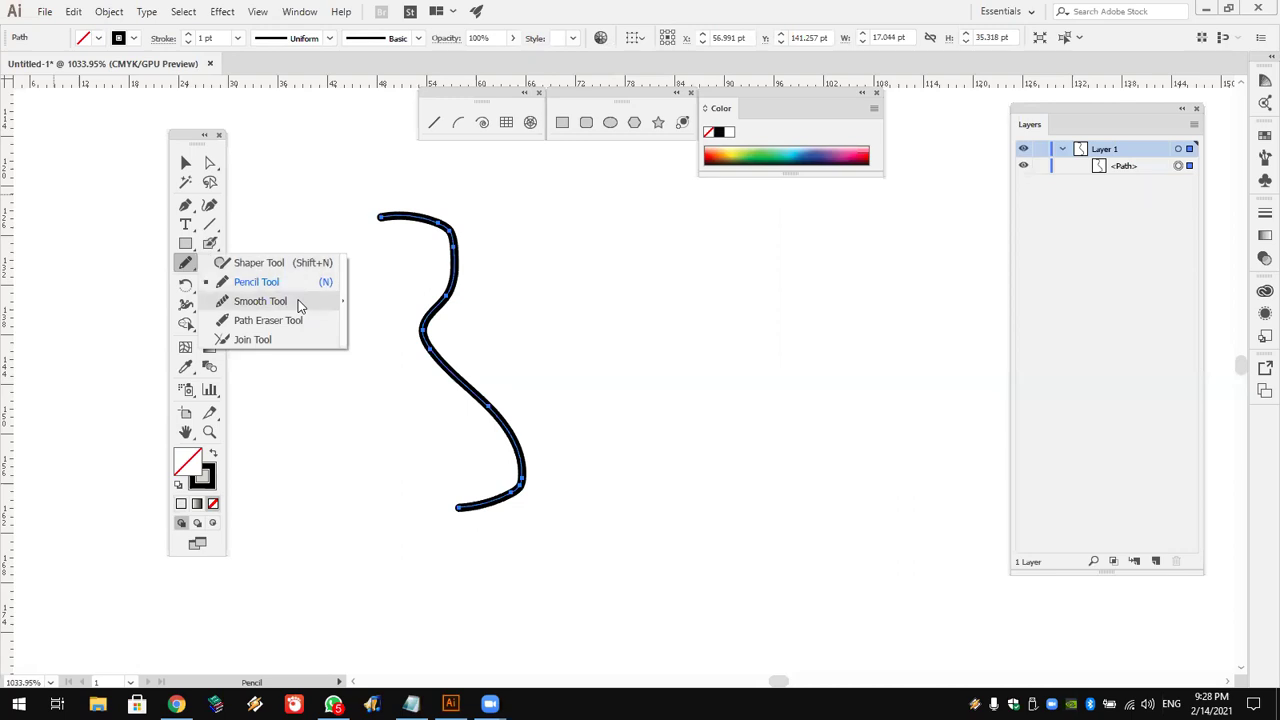
left_click(298, 302)
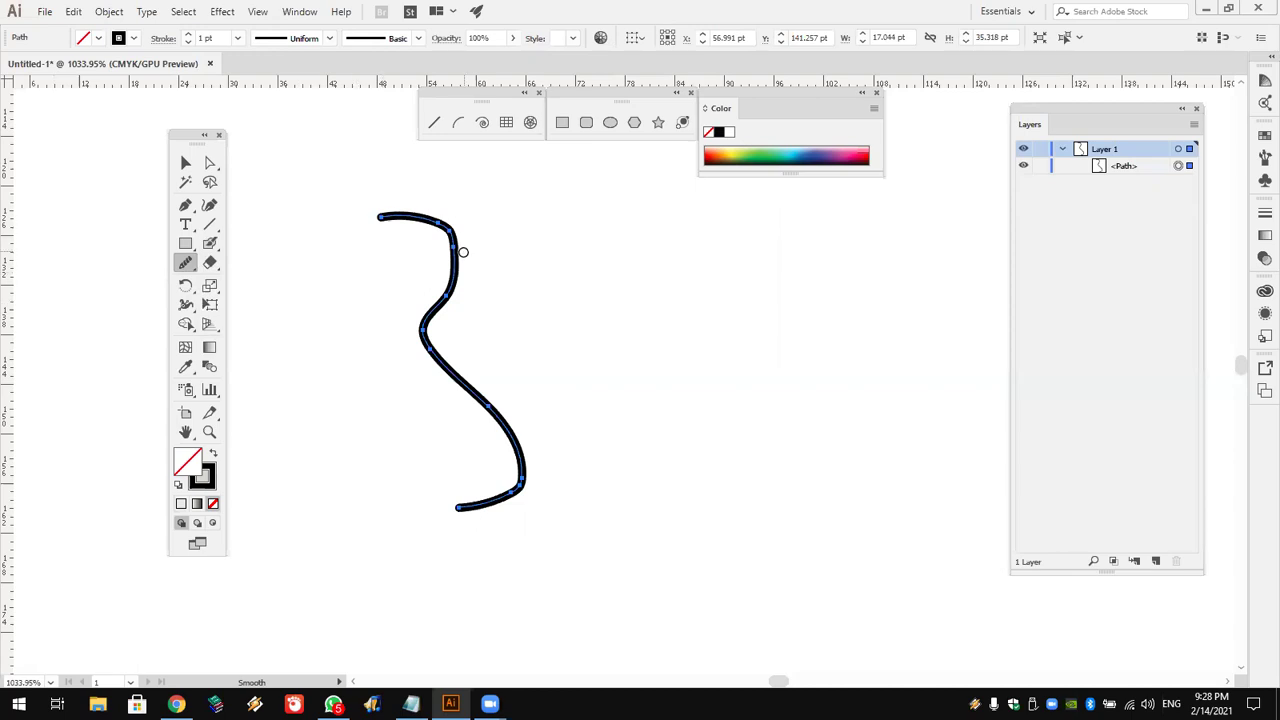
left_click_drag(456, 248, 437, 346)
mouse_move(451, 297)
left_mouse_down()
mouse_move(434, 346)
mouse_move(429, 314)
mouse_move(451, 259)
mouse_move(372, 224)
left_mouse_up()
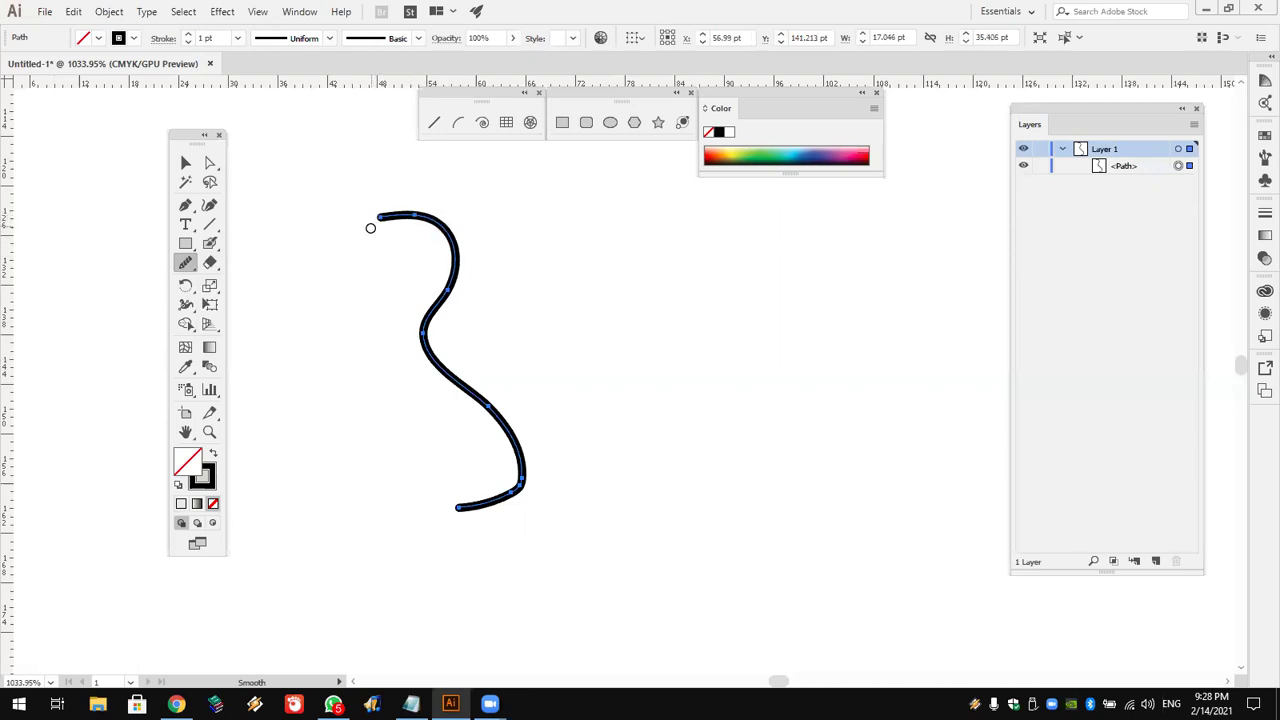
left_click(185, 268)
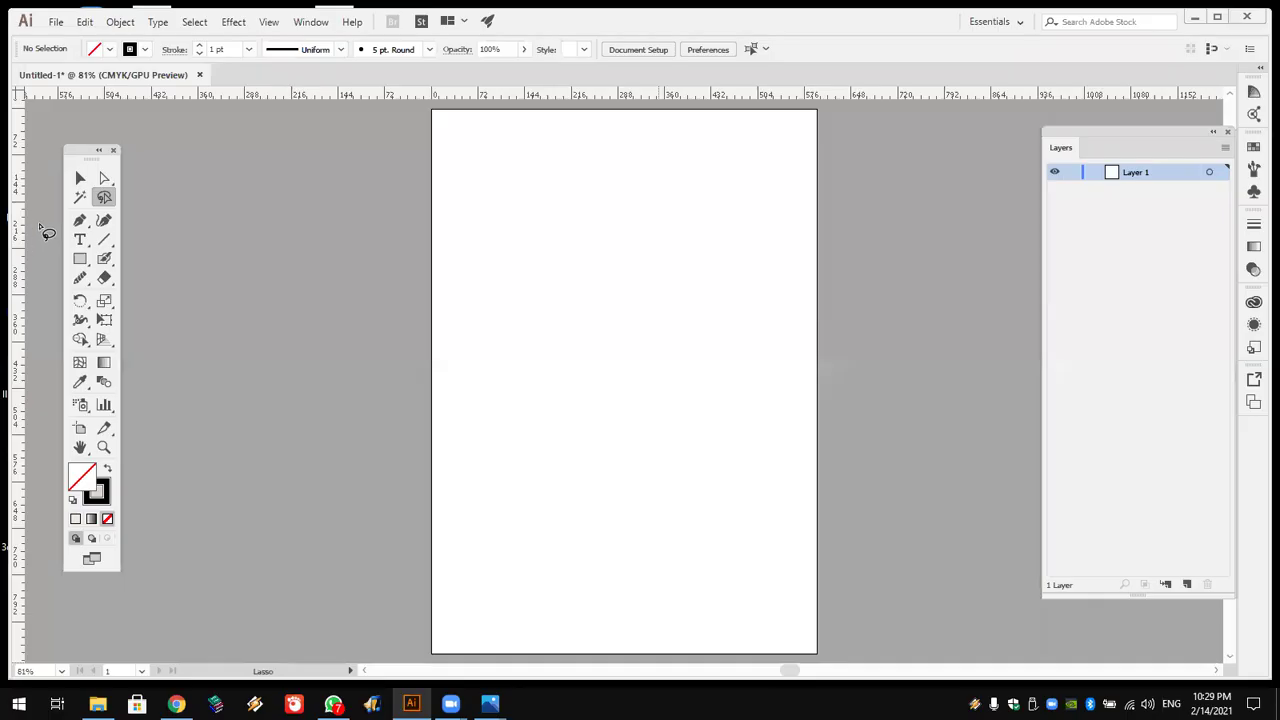
Step: Draw a rectangle of about 268 × 253 pt in the artboard's upper half, filled dark red
left_click_drag(76, 155, 279, 175)
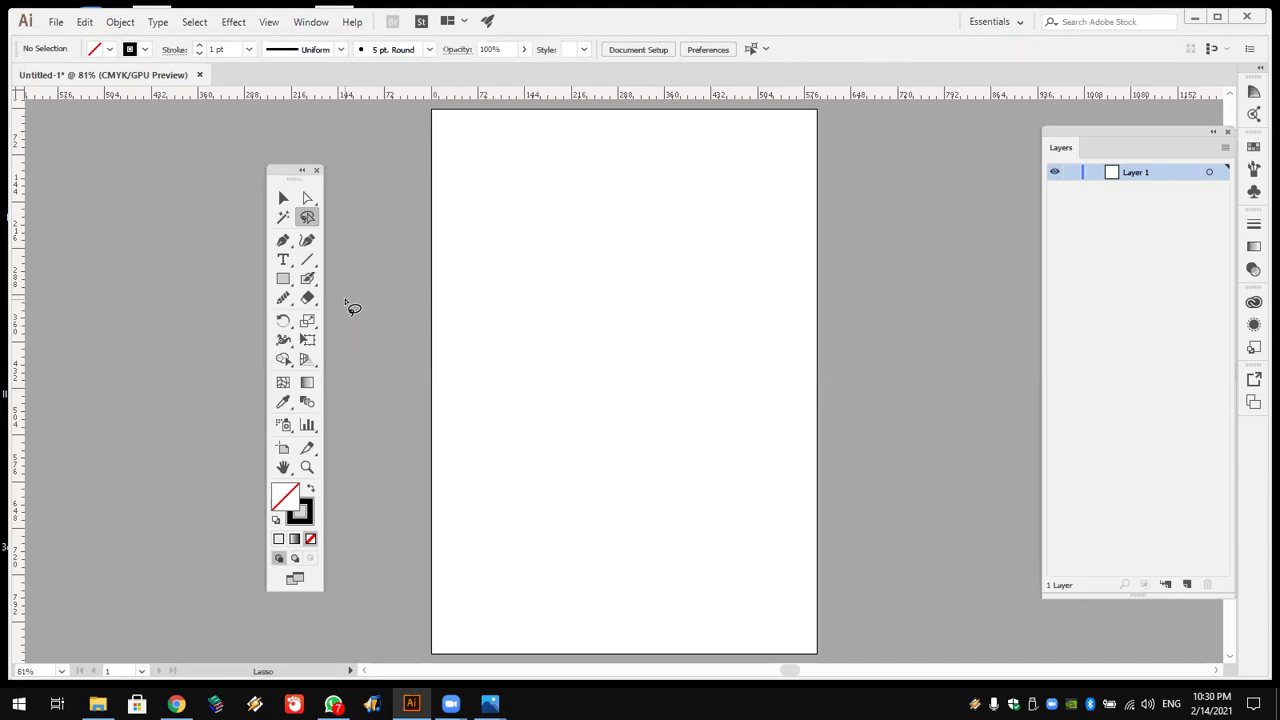
left_click(283, 279)
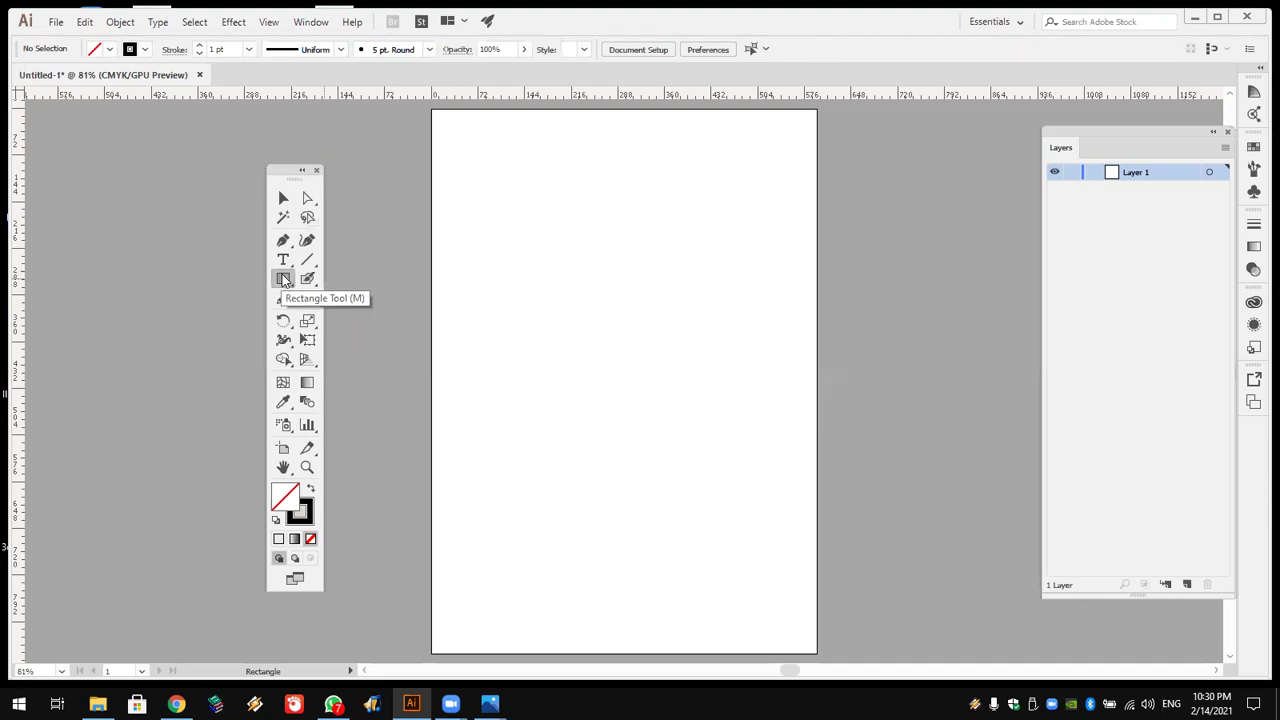
left_click_drag(501, 247, 676, 410)
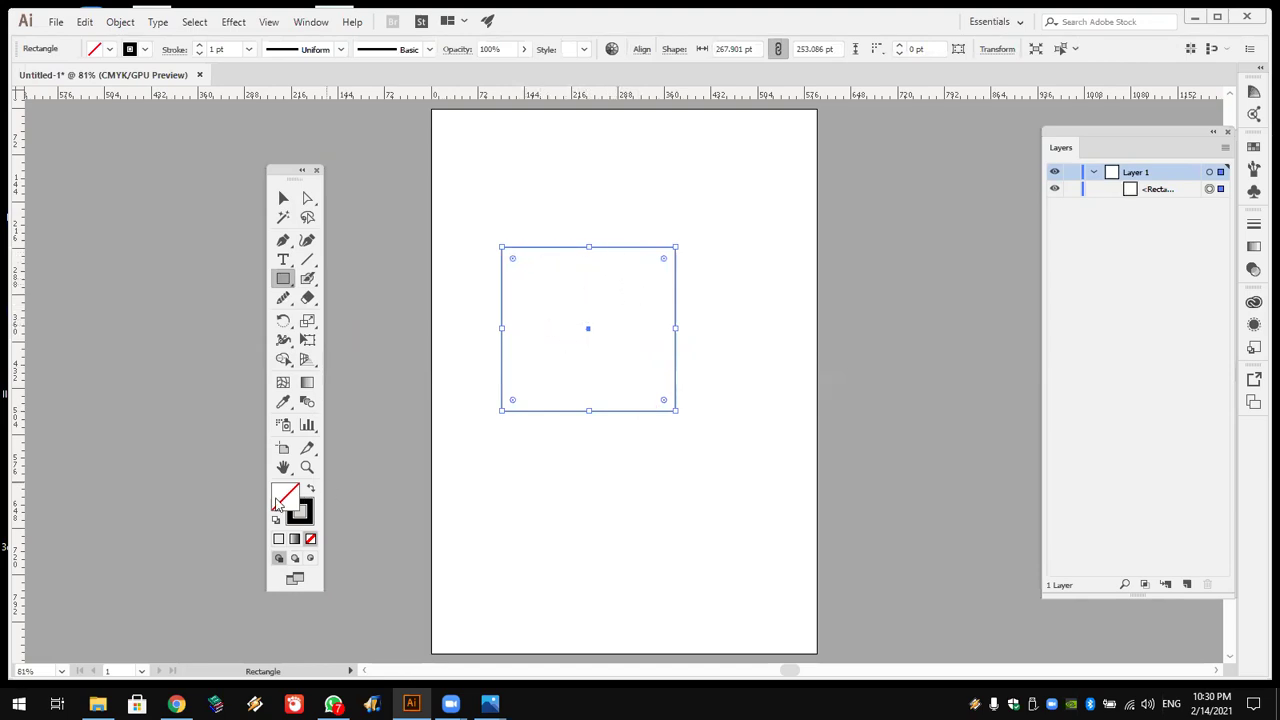
double_click(302, 512)
left_click(574, 317)
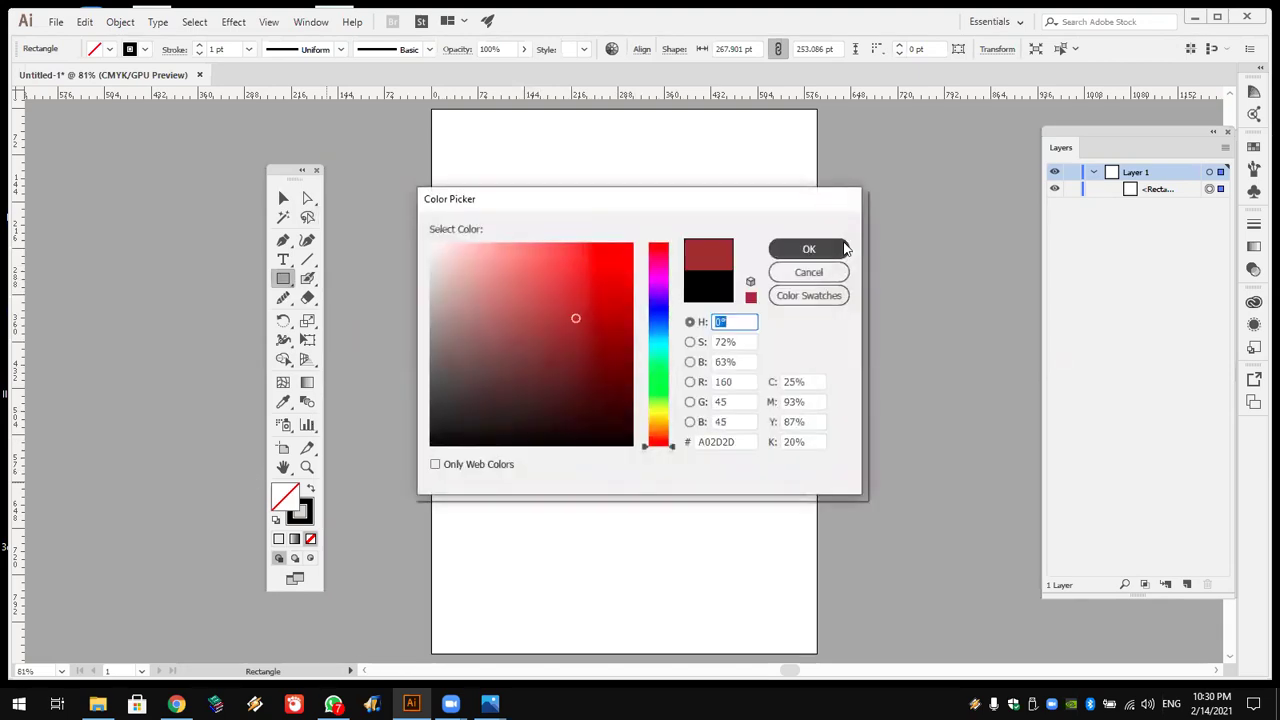
left_click(840, 251)
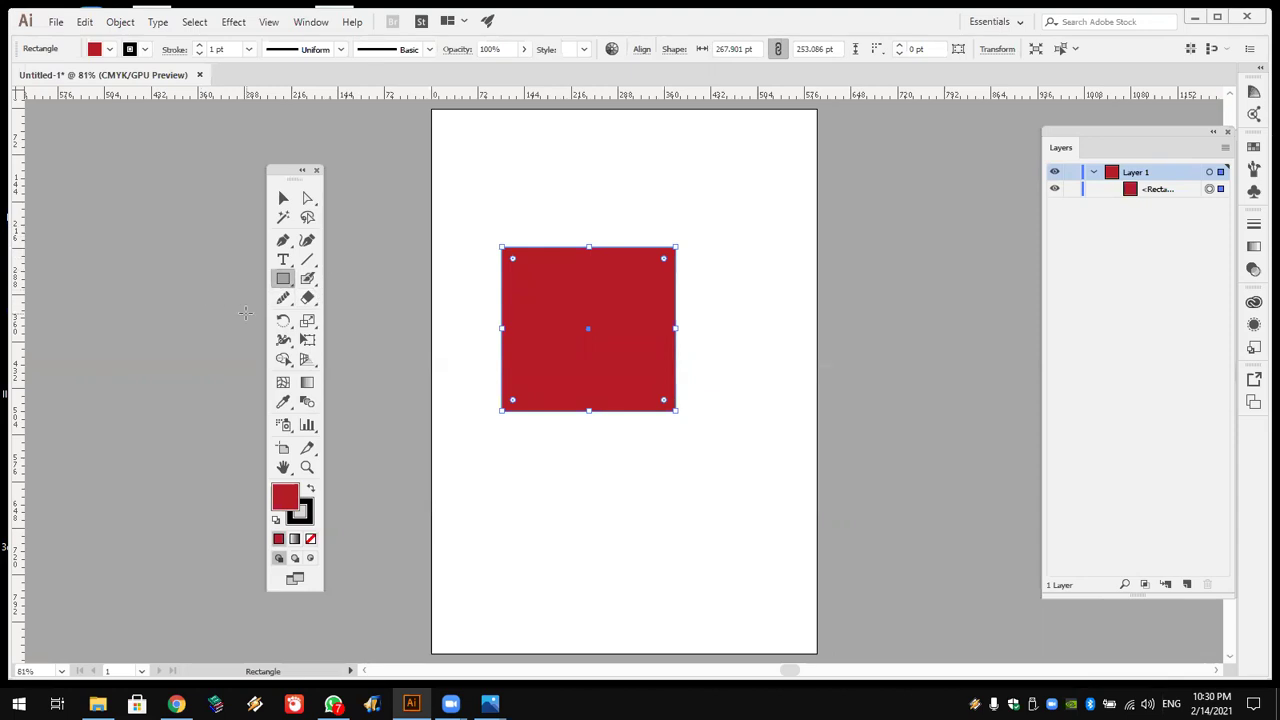
left_click(309, 305)
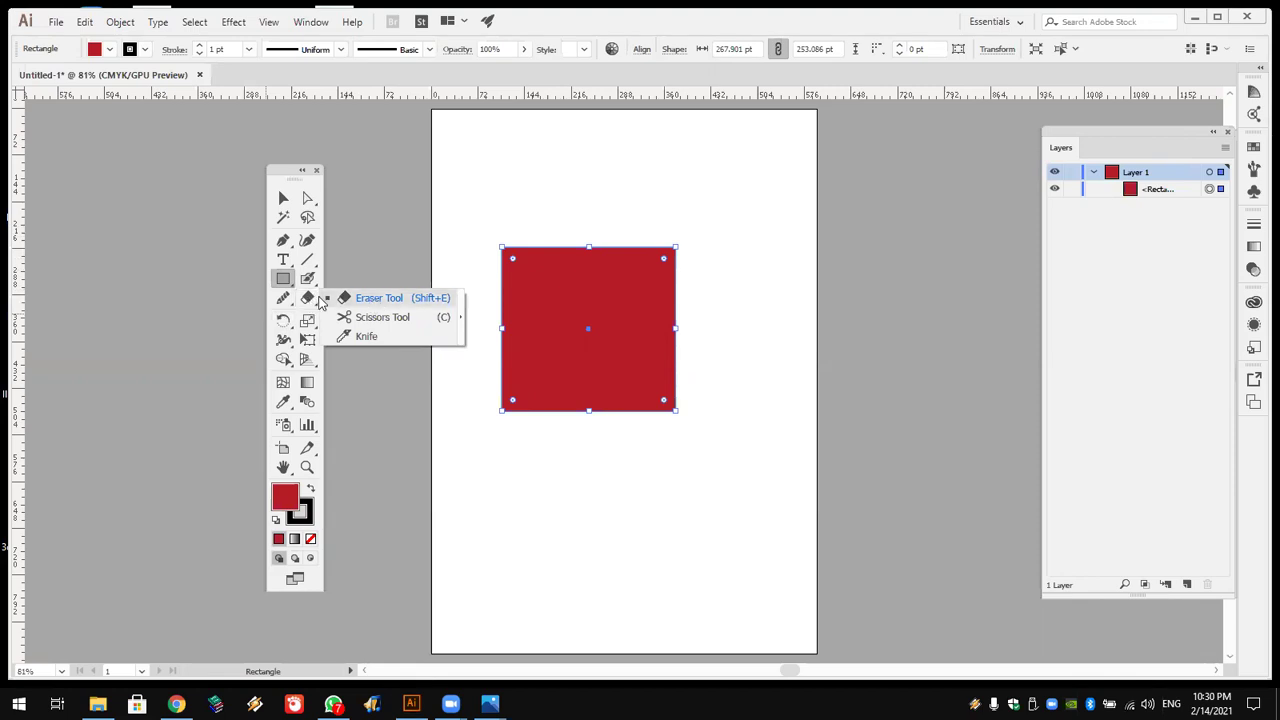
left_click(284, 299)
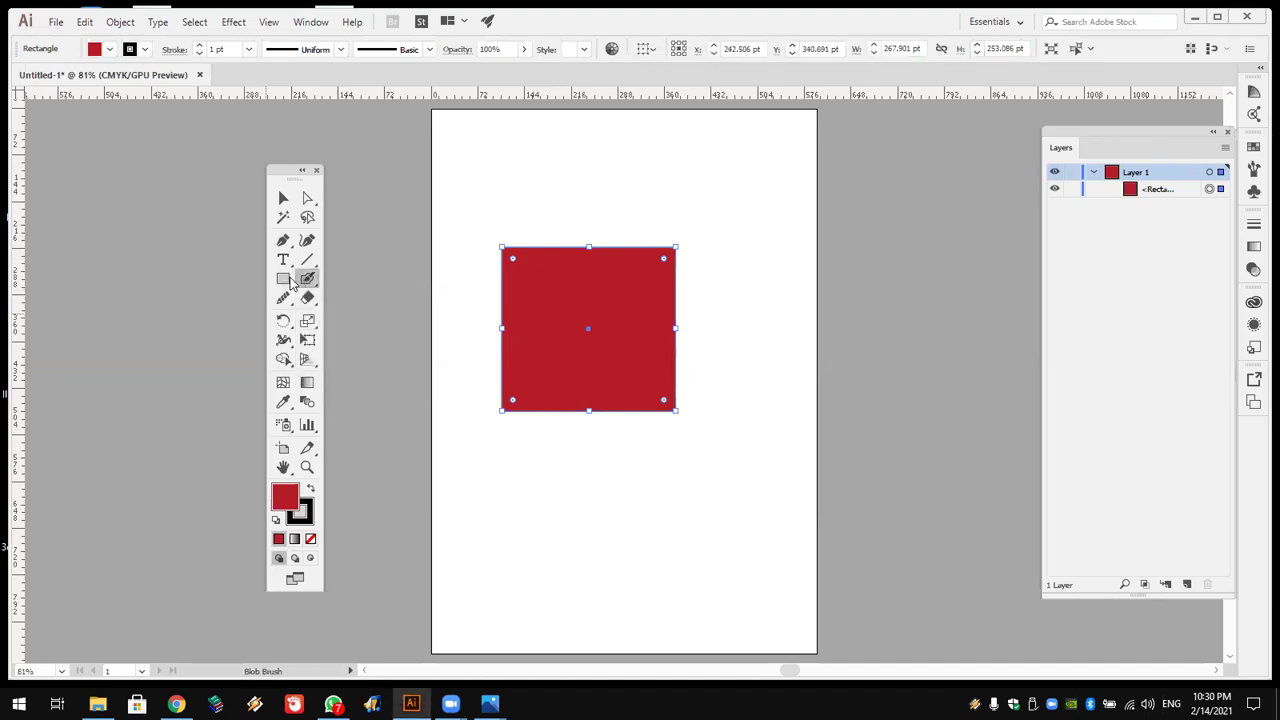
left_click(315, 300)
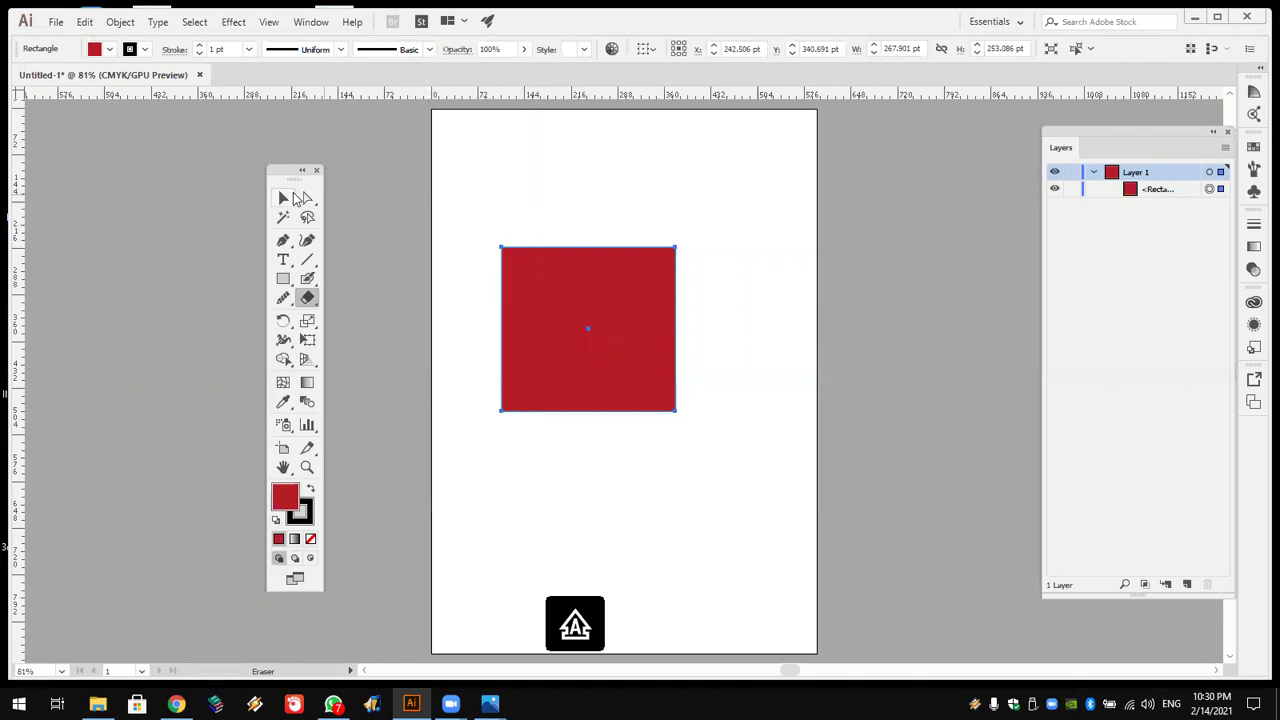
left_click(284, 198)
left_click(308, 298)
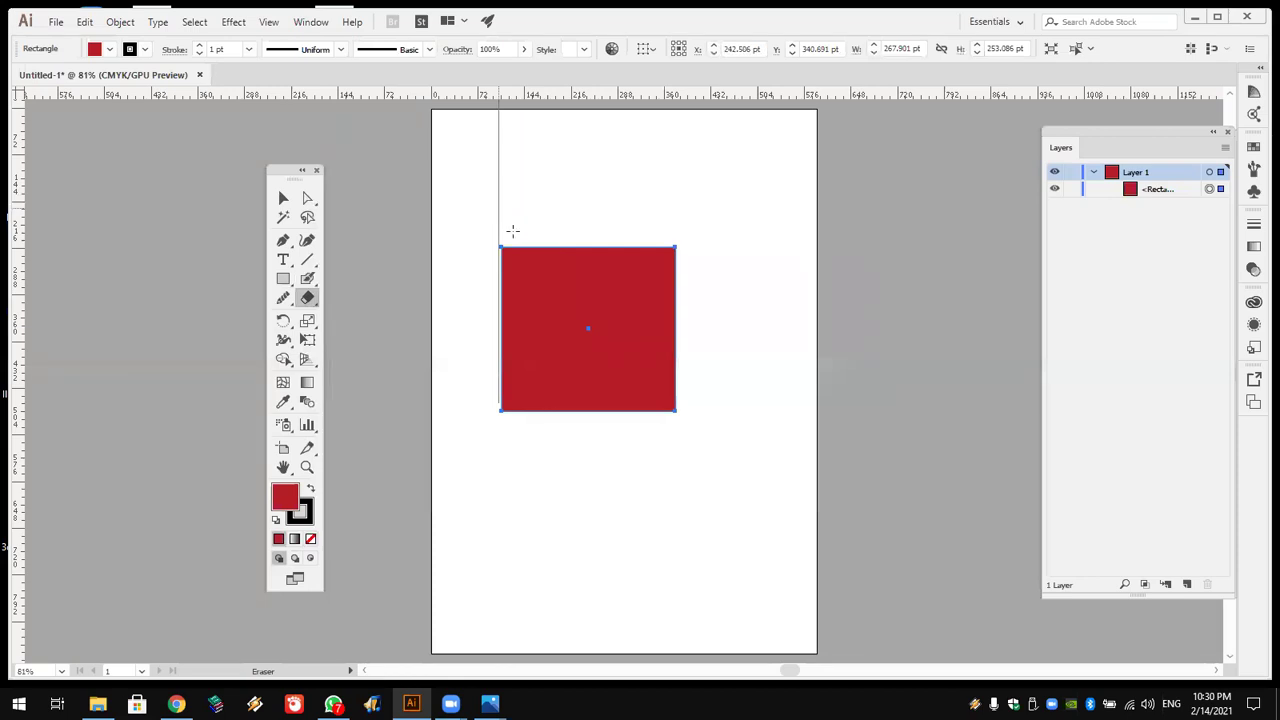
scroll(512, 231, "up", 2)
scroll(520, 250, "up", 2)
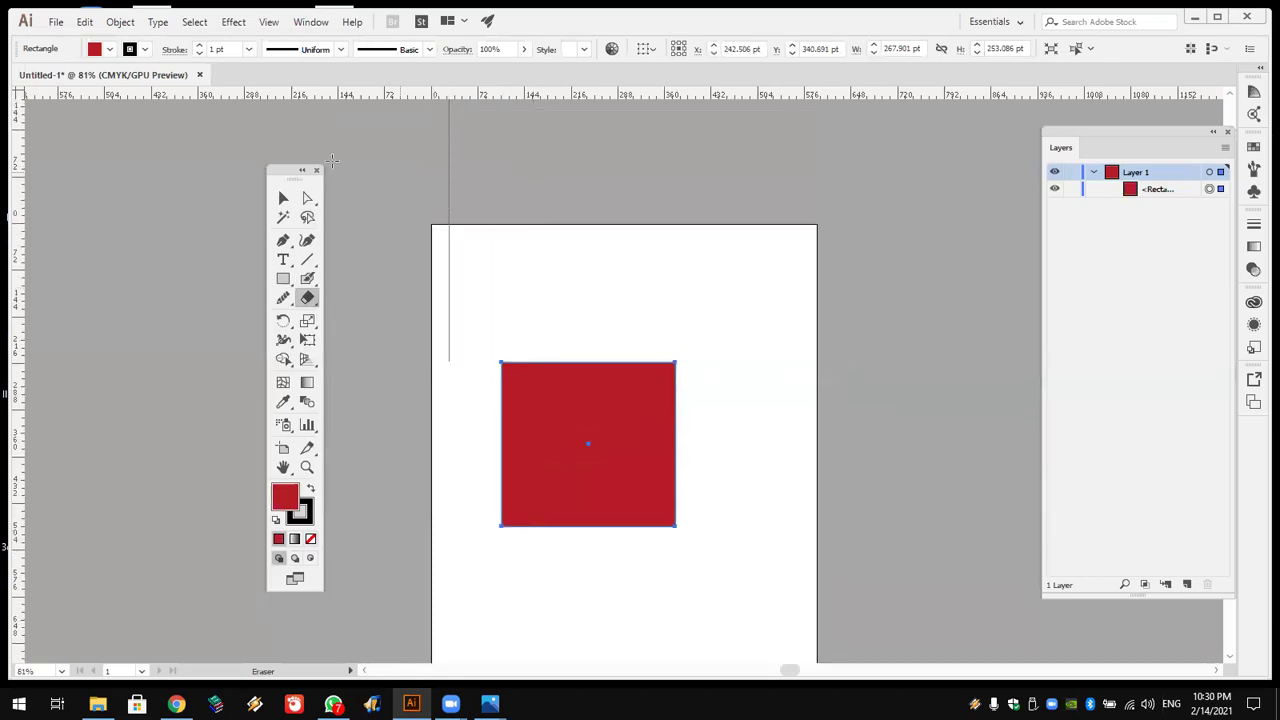
left_click(284, 198)
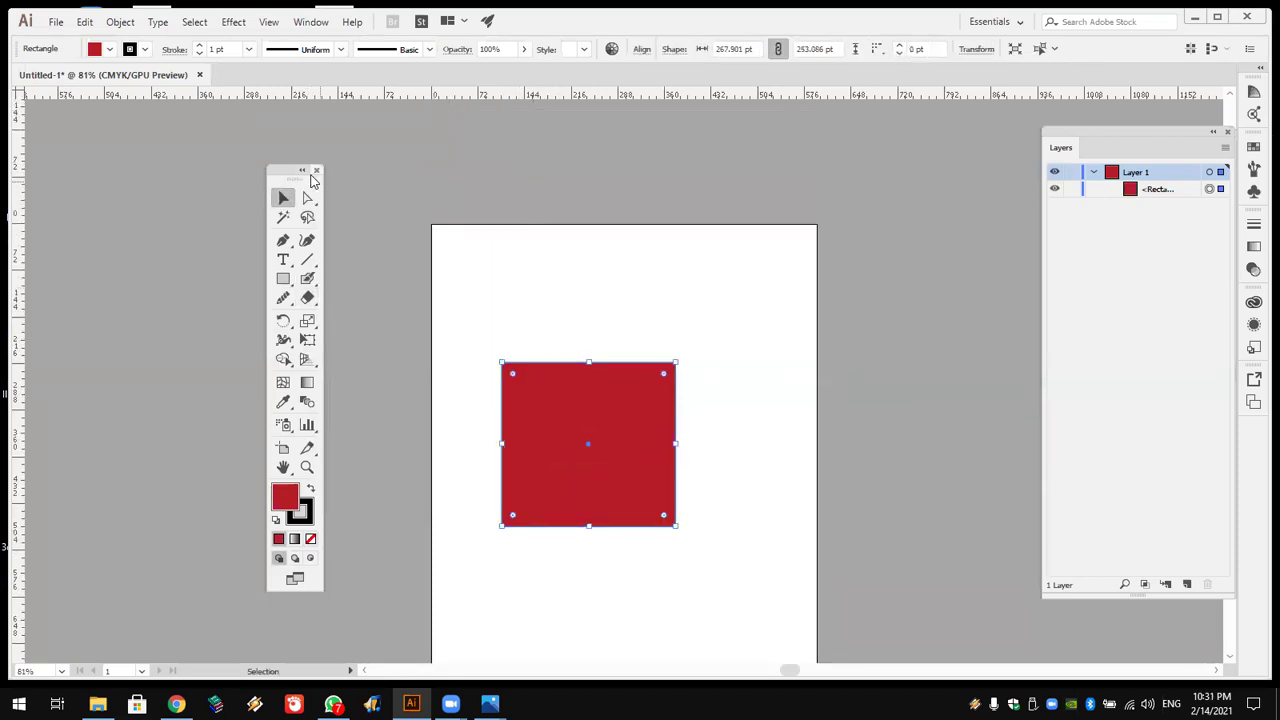
left_click(56, 21)
Step: Create a new A4 document, Untitled-2, and draw a rectangle of about 222 × 214 pt
left_click(80, 41)
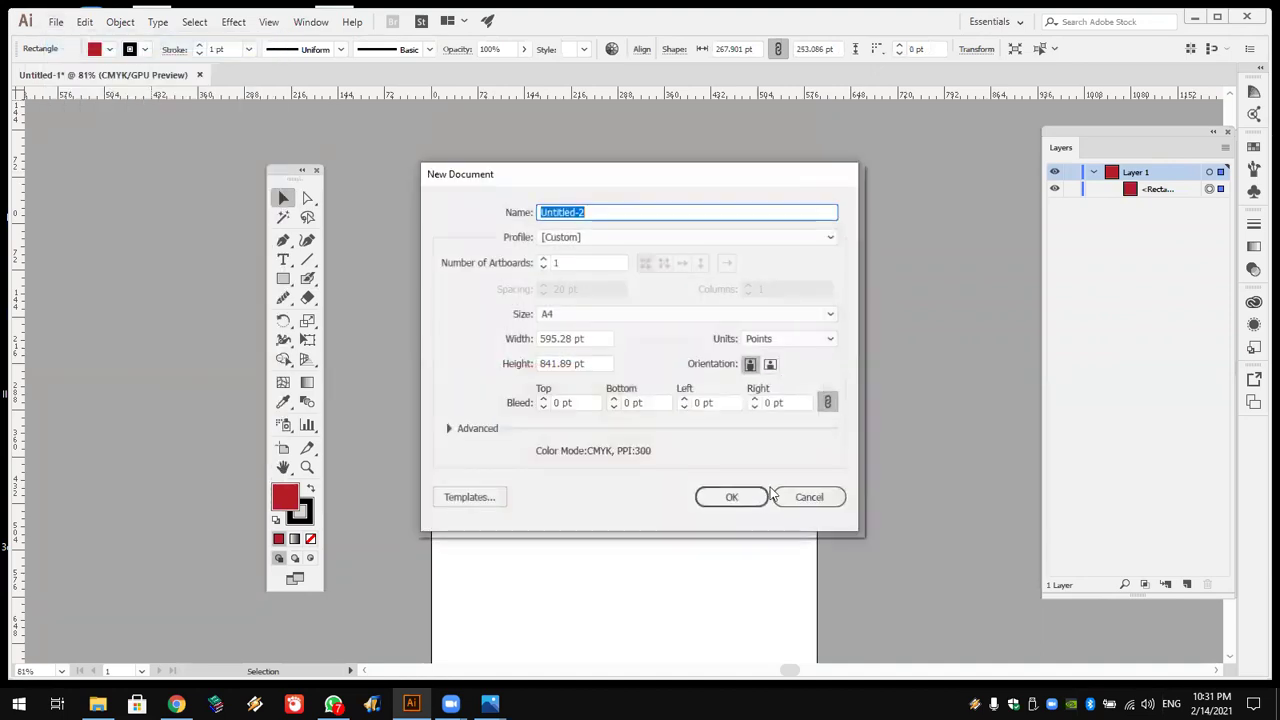
left_click(731, 497)
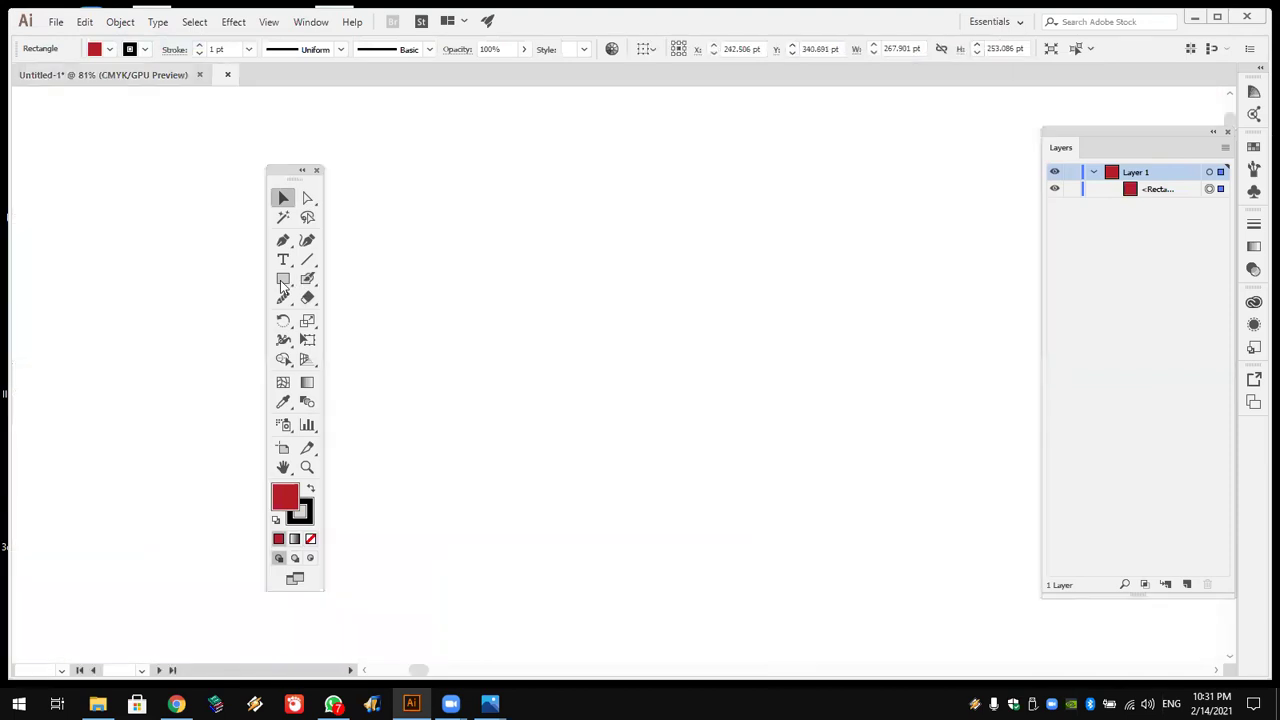
left_click(283, 280)
left_click_drag(517, 243, 661, 381)
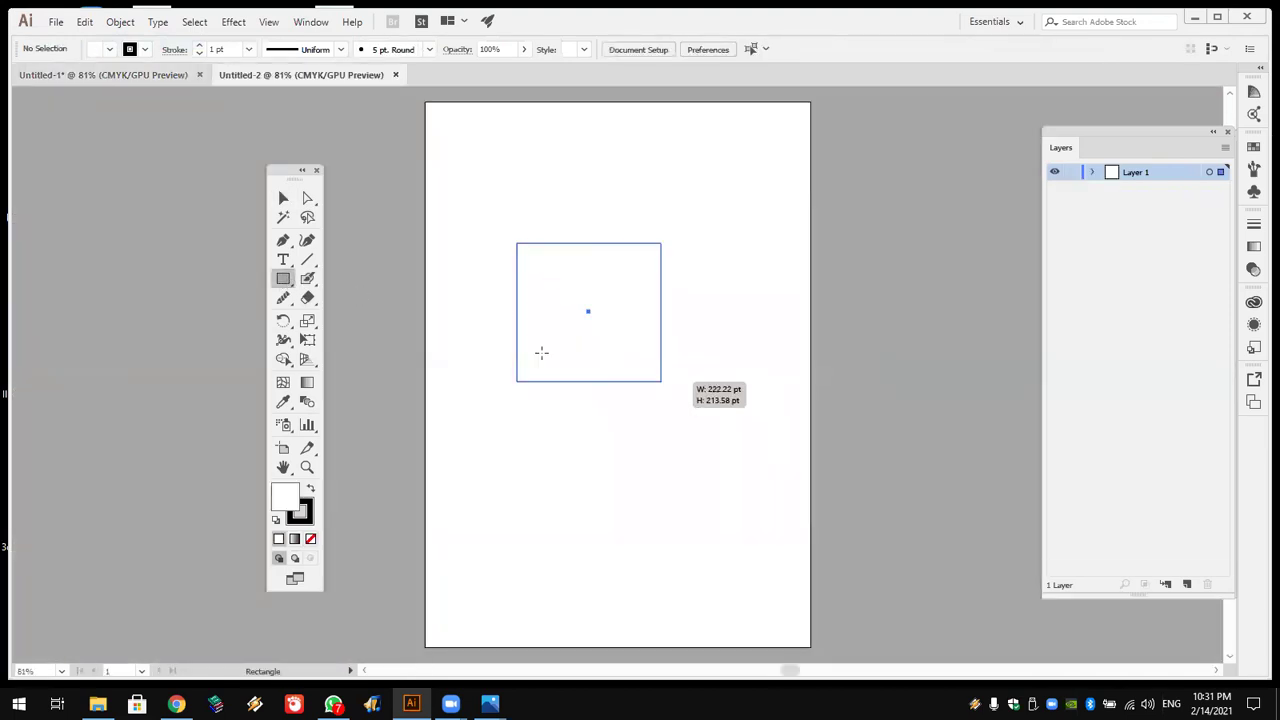
Step: Fill the rectangle black, erase a vertical strip splitting it into two bars, and show rulers
left_click(310, 490)
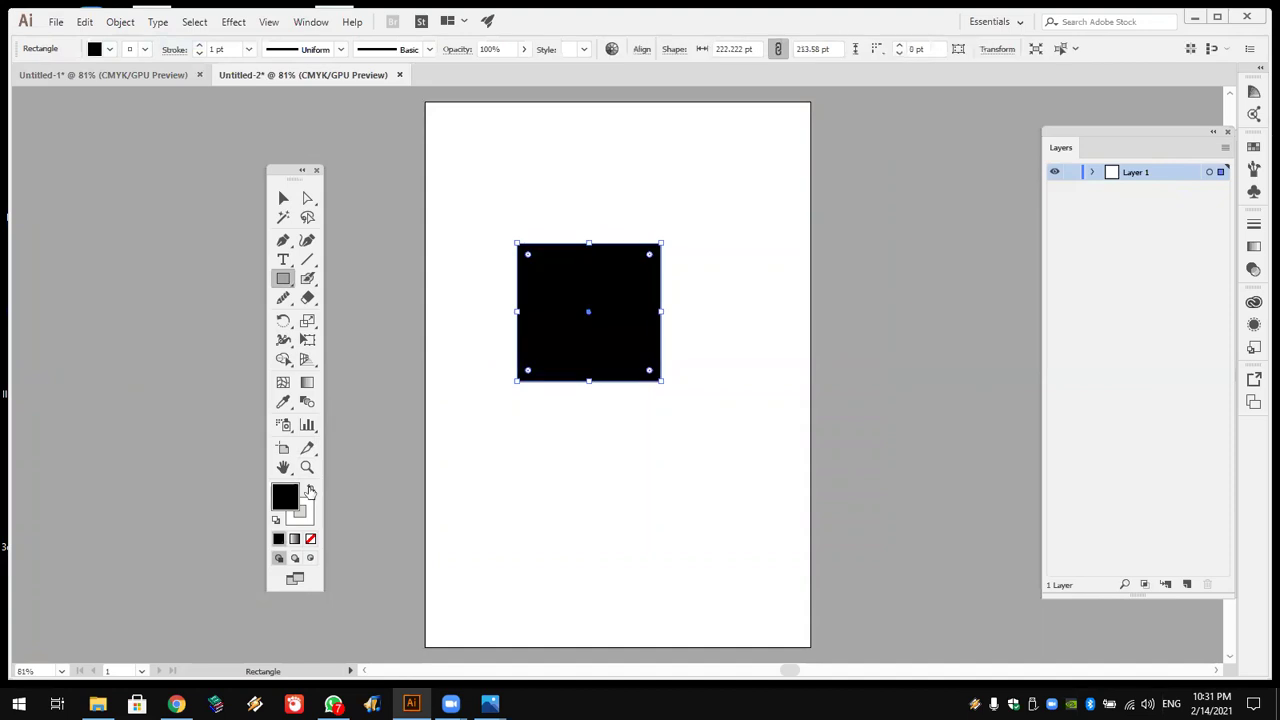
left_click(307, 299)
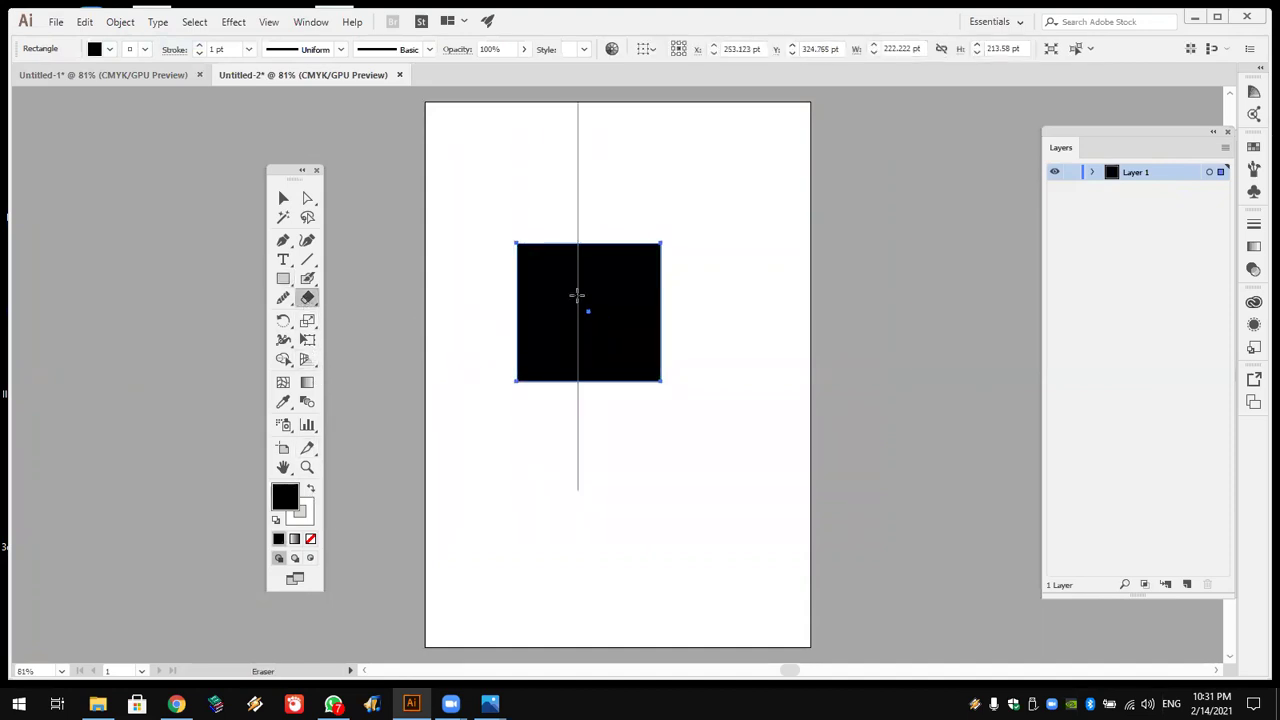
left_click_drag(577, 295, 590, 300)
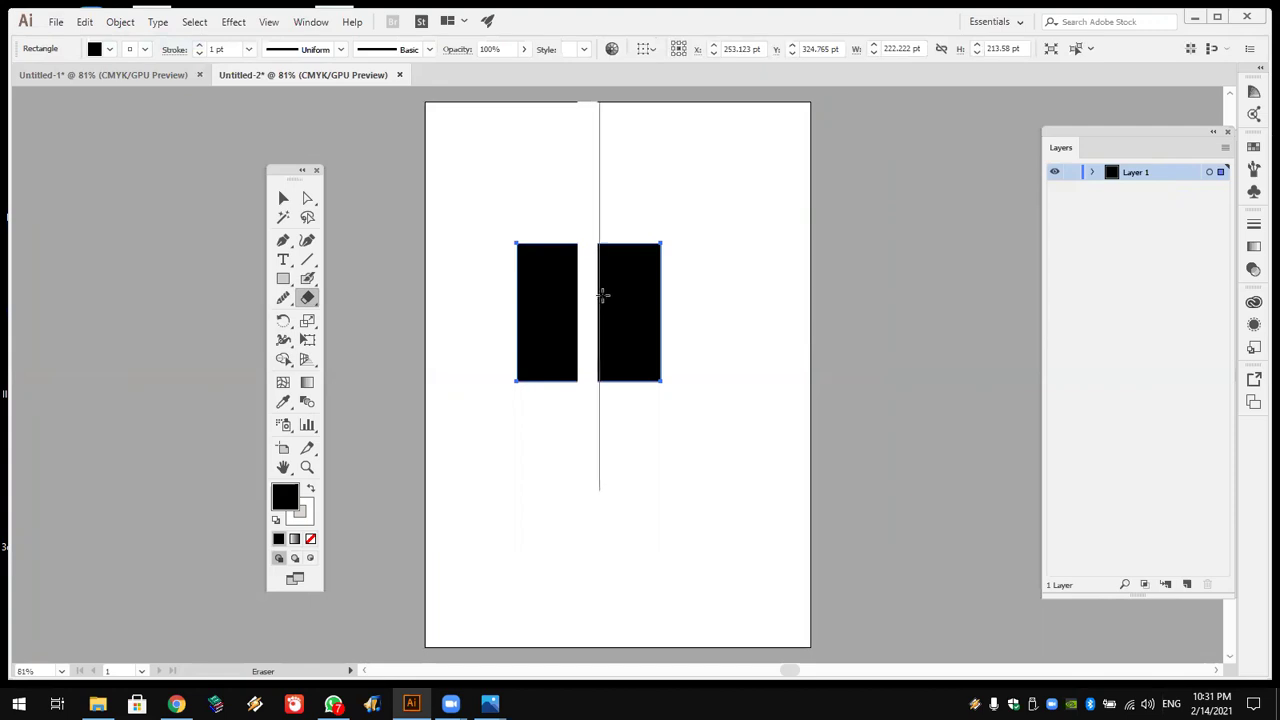
key("ctrl")
key("ctrl+r")
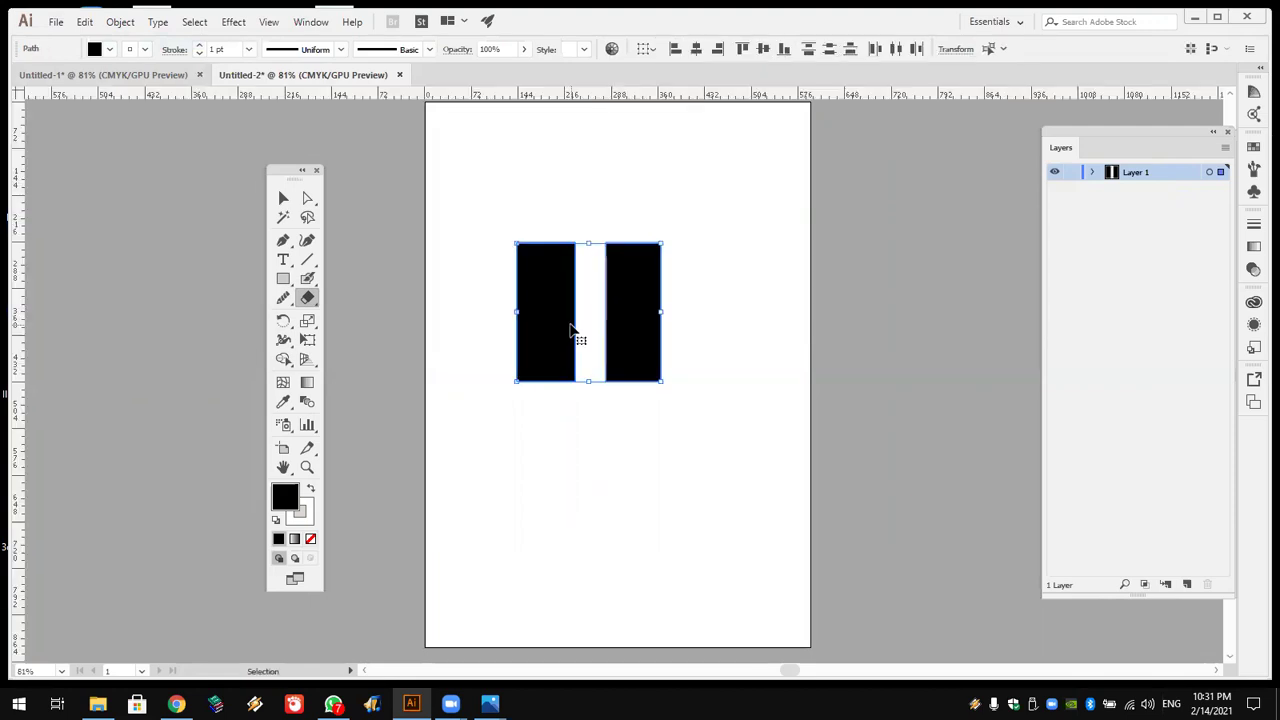
left_click_drag(571, 330, 644, 183)
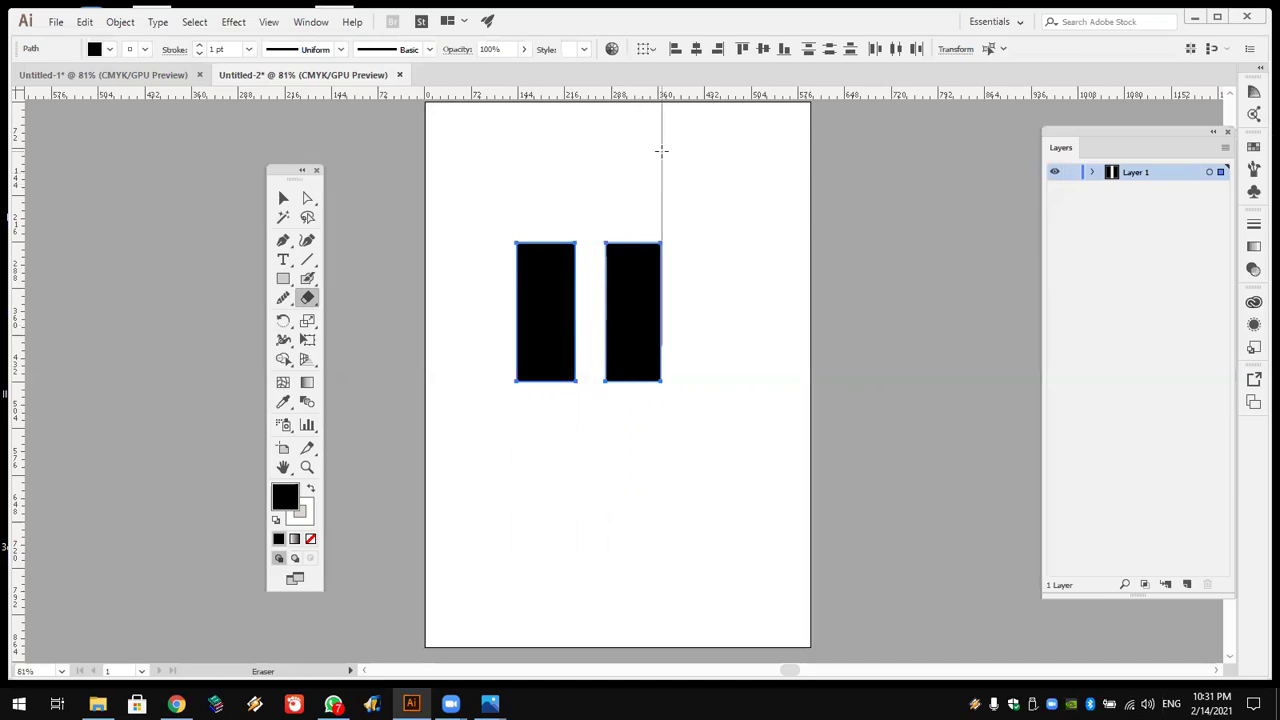
Step: Set the rulers to centimeters and select both black bars with the Eraser Tool active
right_click(675, 97)
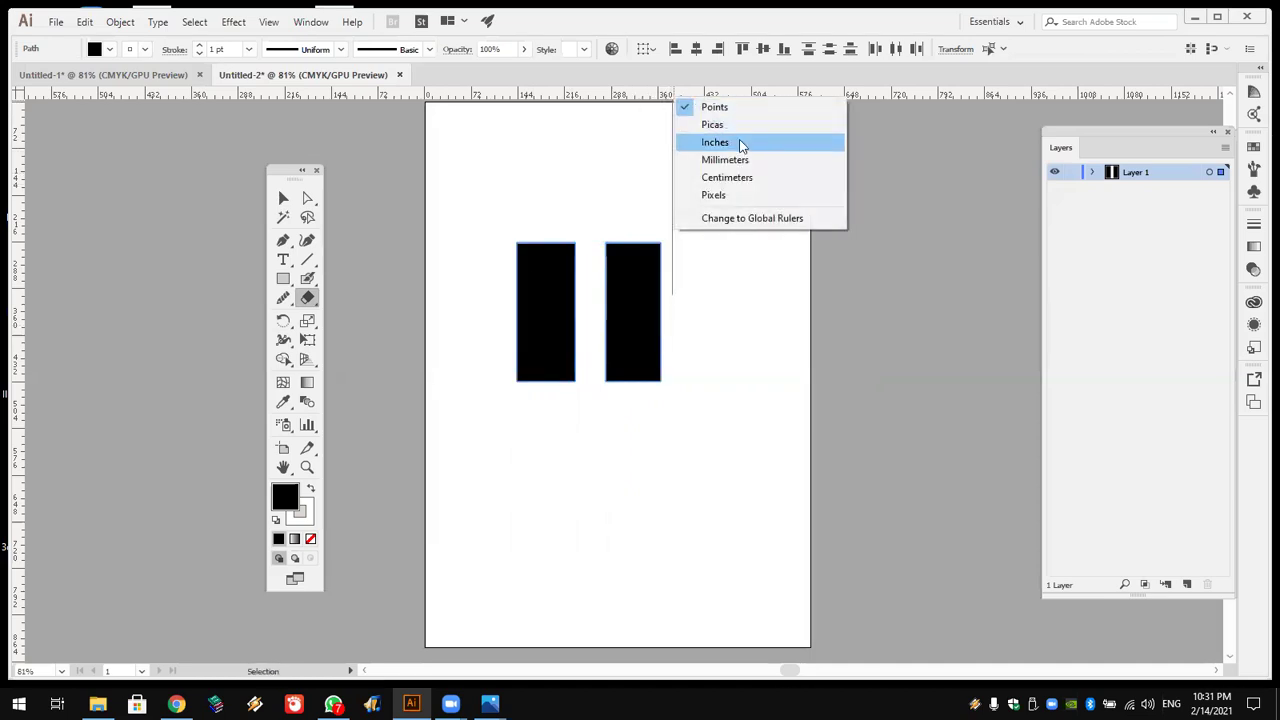
left_click(748, 178)
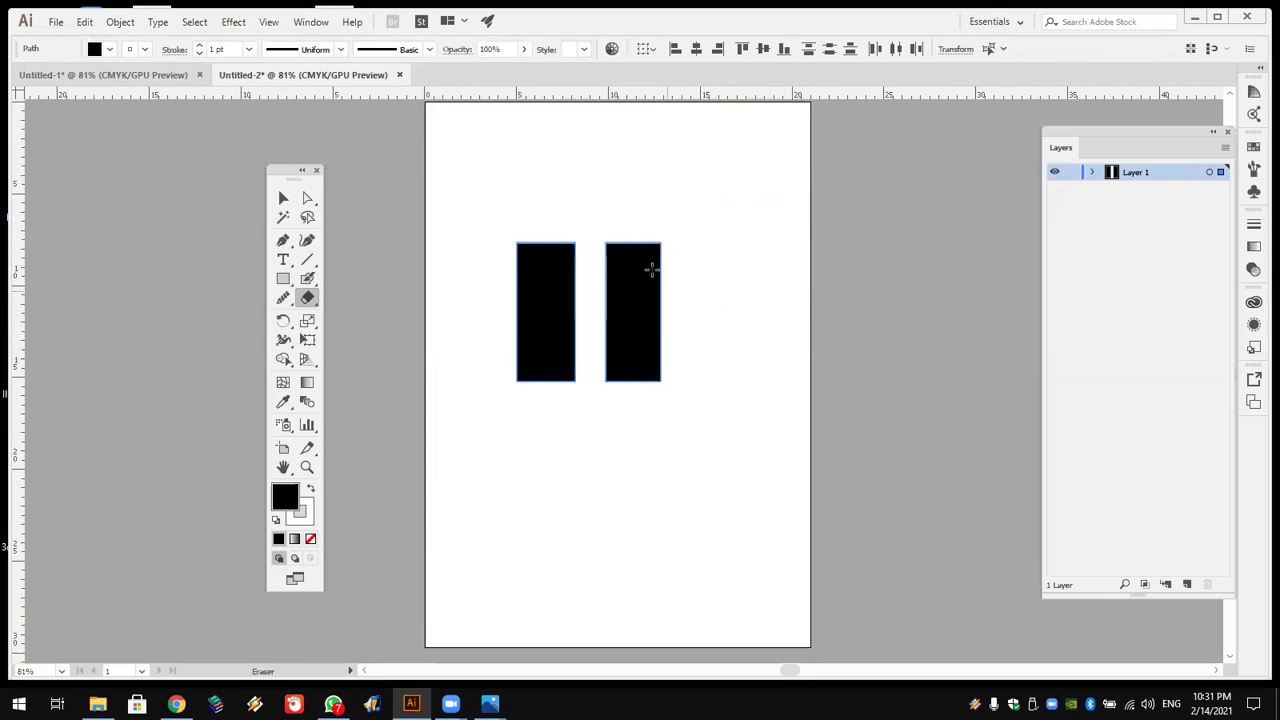
left_click(310, 297)
key("ctrl+shift+a")
key("ctrl+a")
Step: Erase vertical strips through the right and left bars, leaving four thin bars
left_click_drag(634, 230, 634, 395)
left_click_drag(542, 230, 542, 395)
left_click_drag(551, 298, 555, 298)
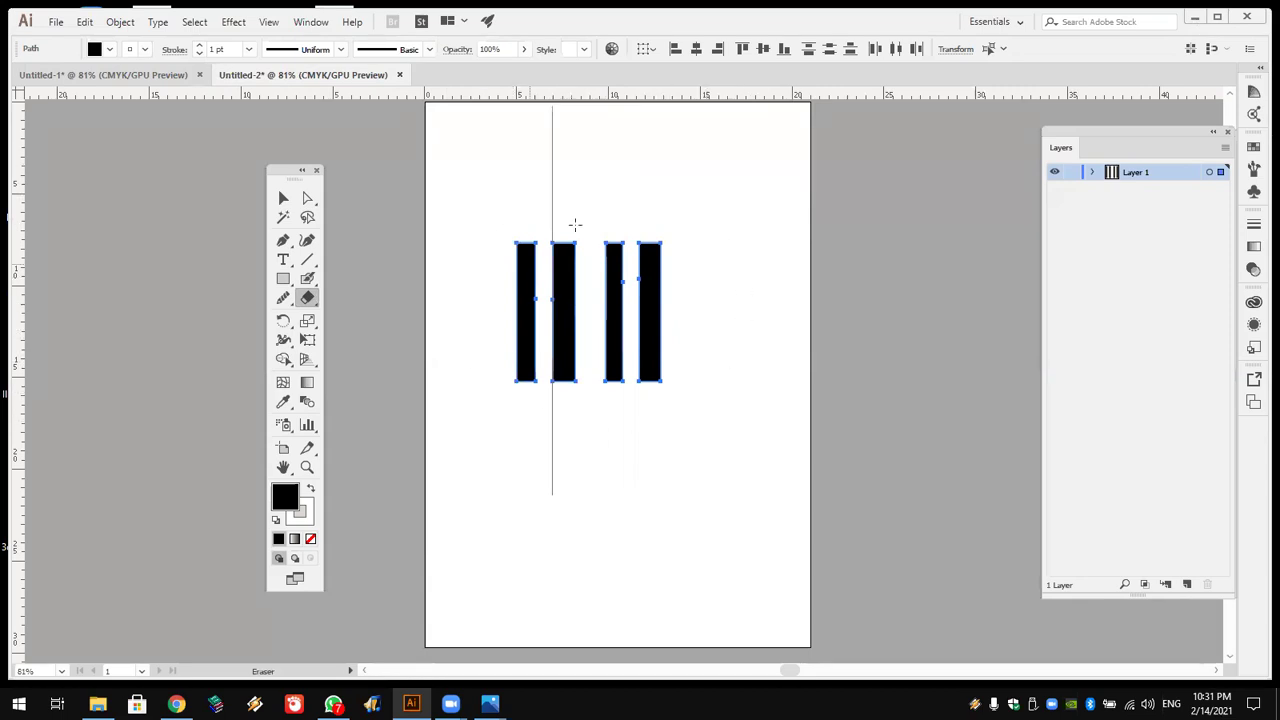
Step: Close the Untitled-2 document, dismissing the save-changes prompt
key("ctrl")
left_click(1246, 20)
key("Escape")
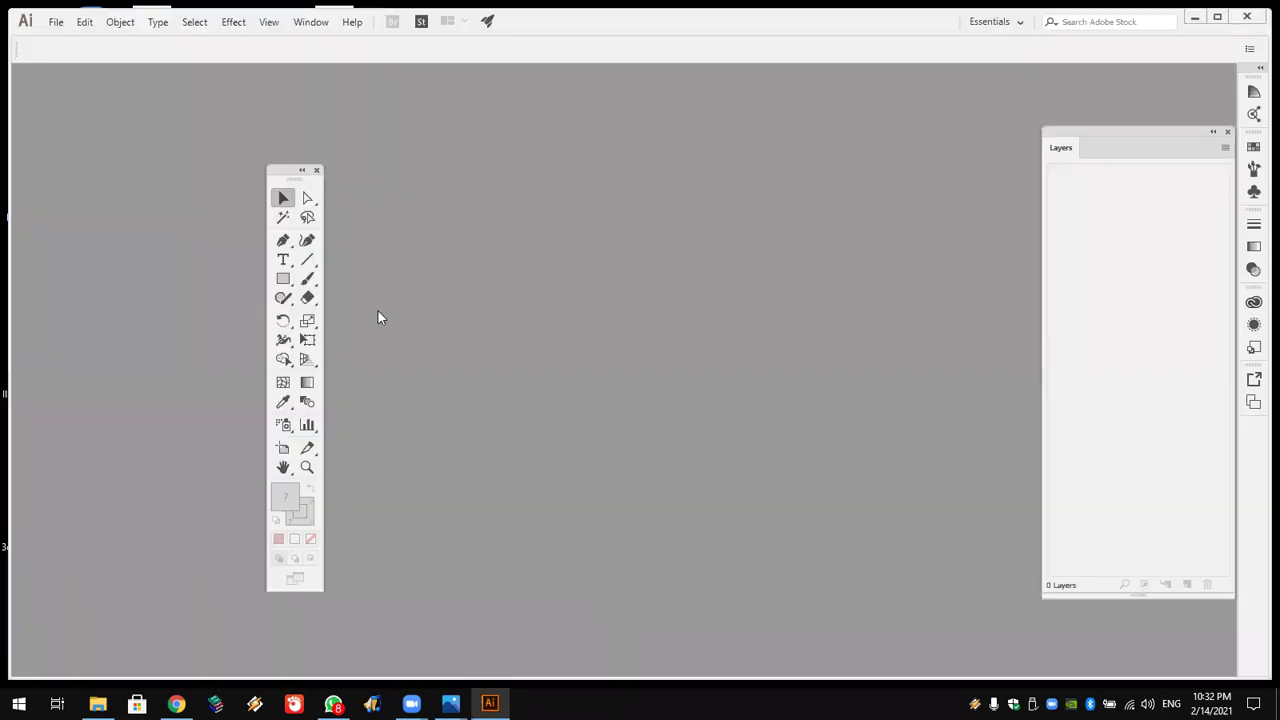
Step: Create a new A4 document, Untitled-1, with its units set to Centimeters
key("ctrl+n")
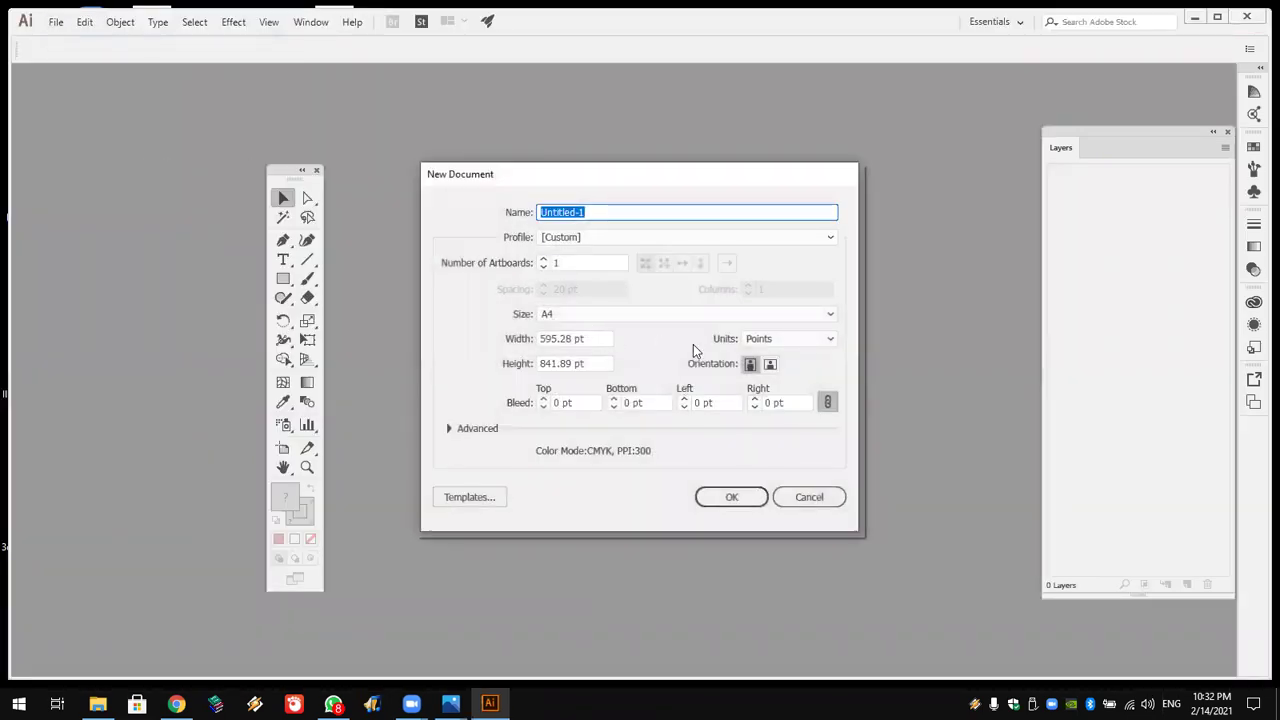
left_click(758, 340)
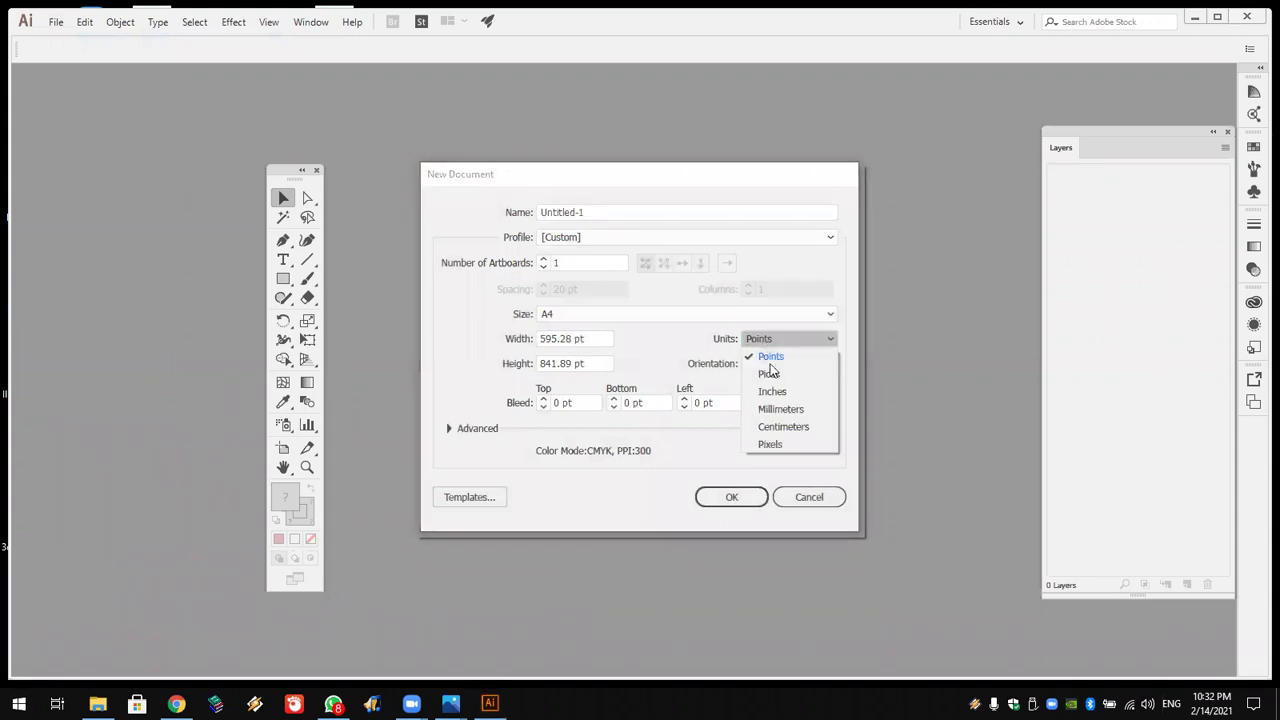
left_click(770, 427)
left_click(731, 496)
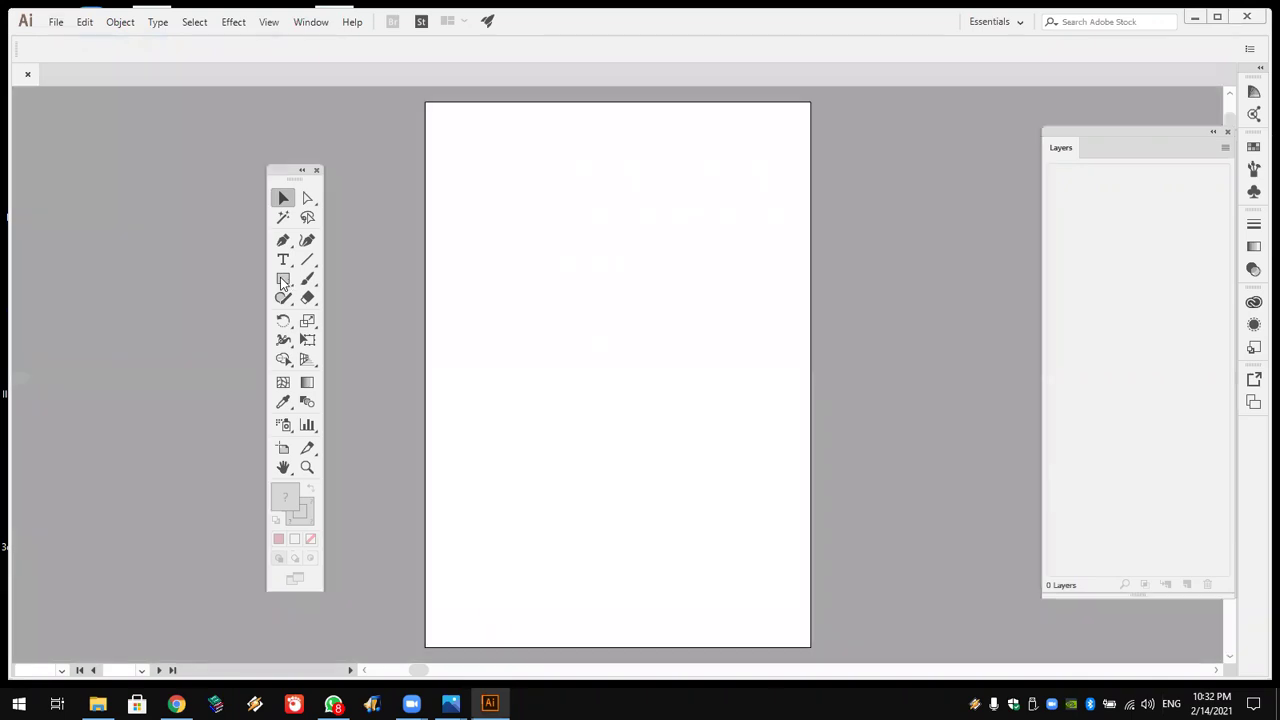
left_click(283, 279)
Step: Draw a black-filled rectangle of about 11.41 × 9.93 cm and pick the Eraser Tool
left_click_drag(496, 253, 555, 312)
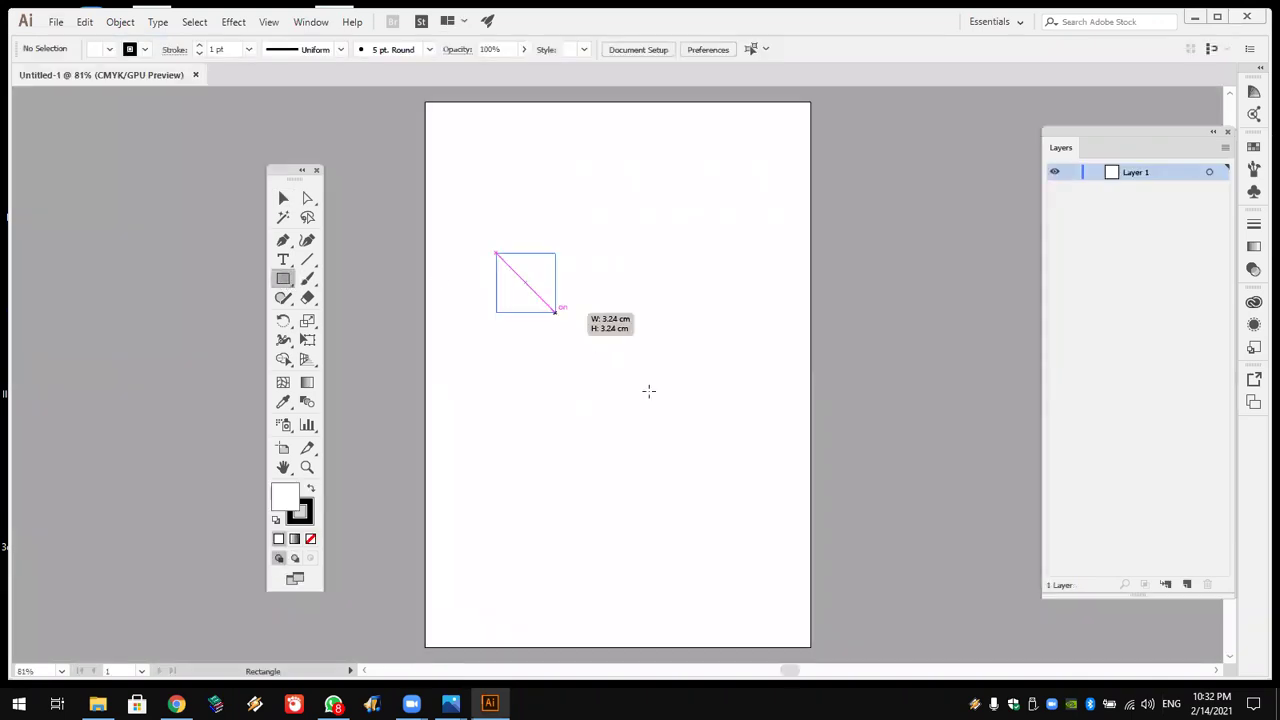
left_click_drag(648, 391, 706, 434)
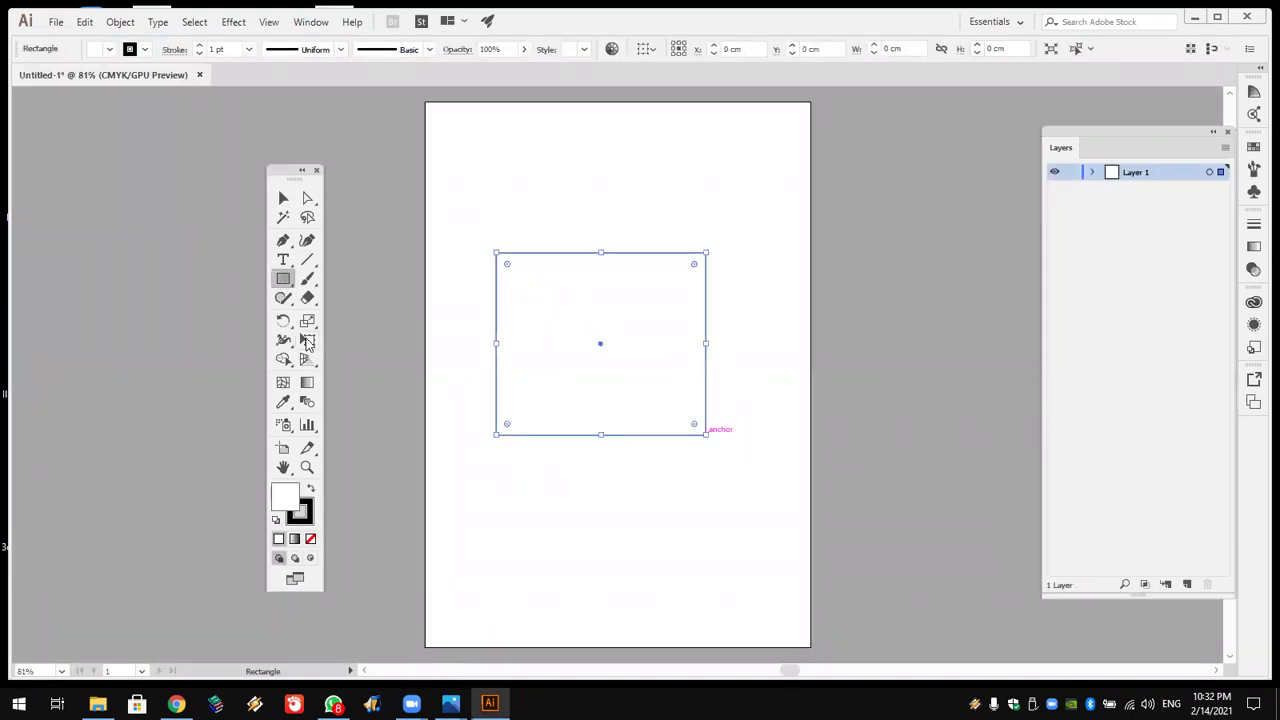
left_click(309, 488)
left_click(306, 300)
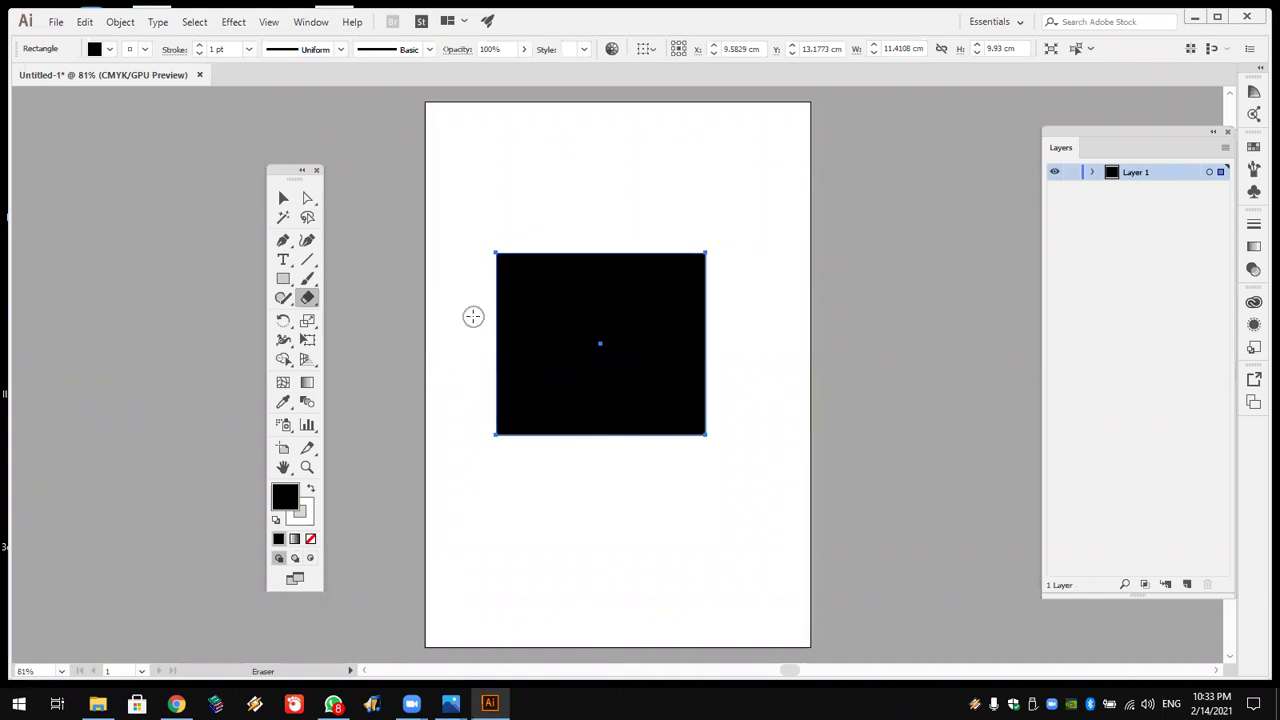
Step: Select the Eraser Tool and increase its size in the Eraser options
left_click(308, 298)
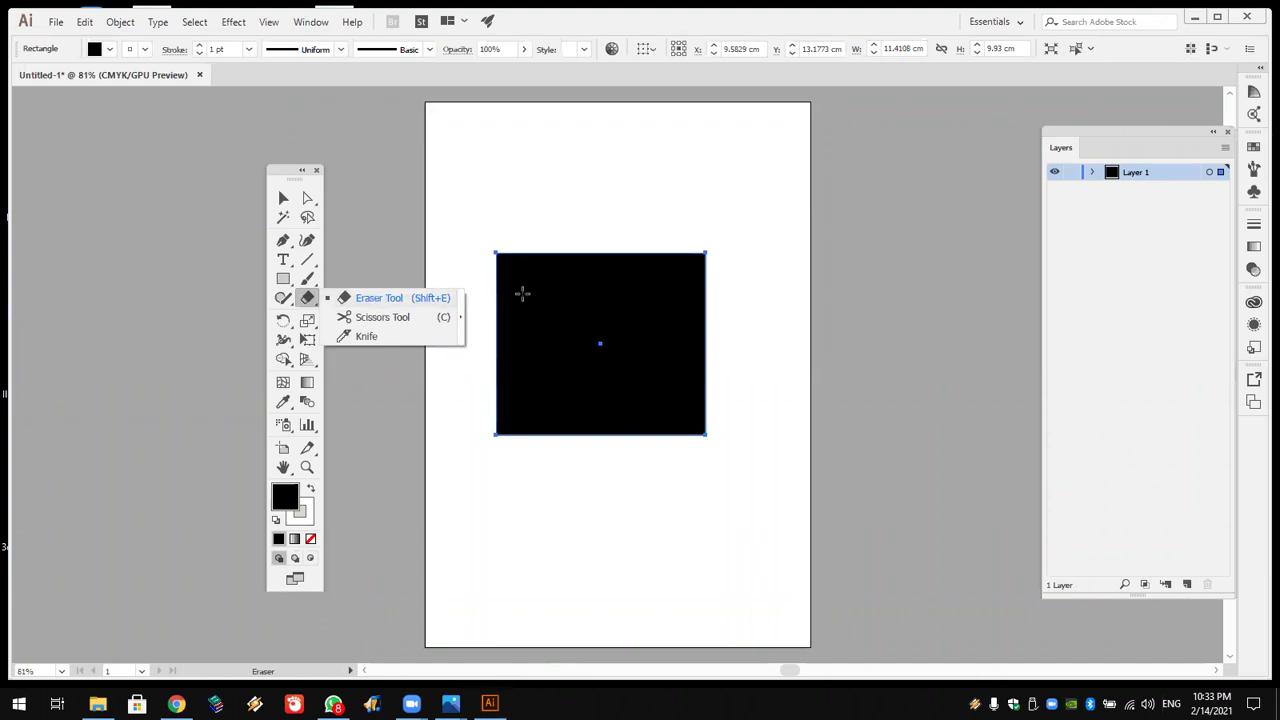
left_click(551, 210)
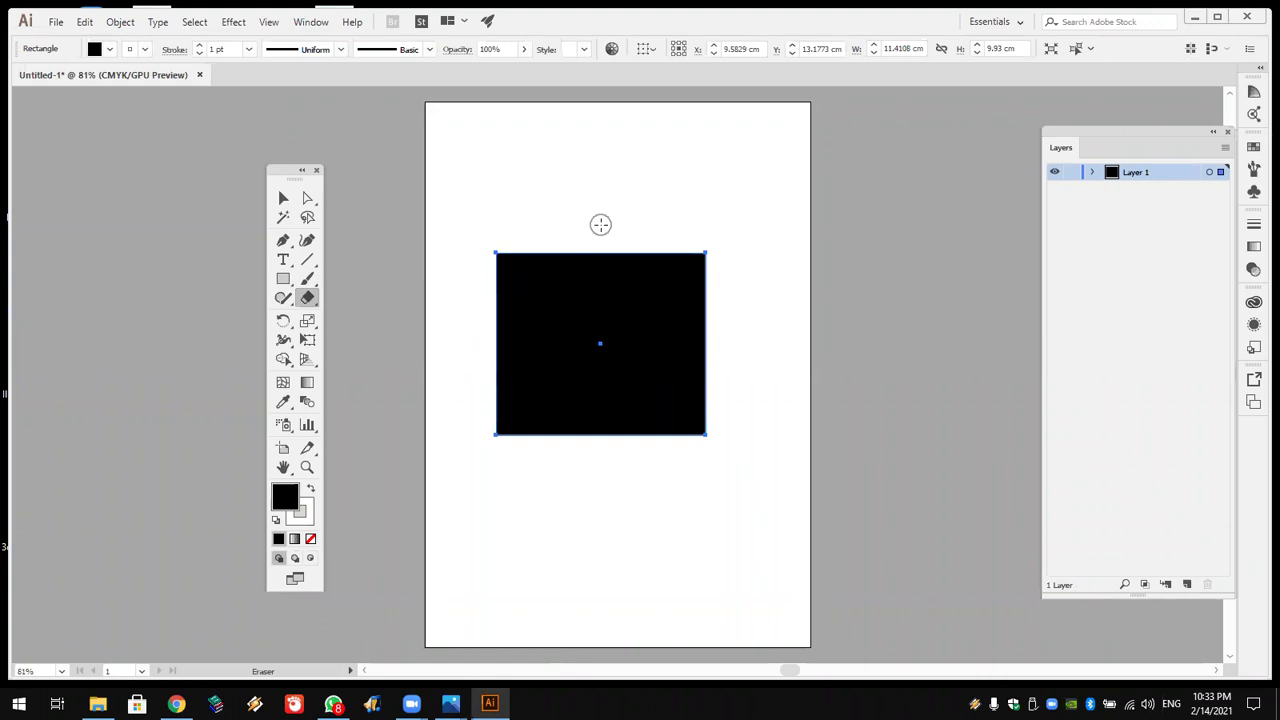
double_click(307, 297)
left_click_drag(536, 408, 550, 408)
left_click(723, 445)
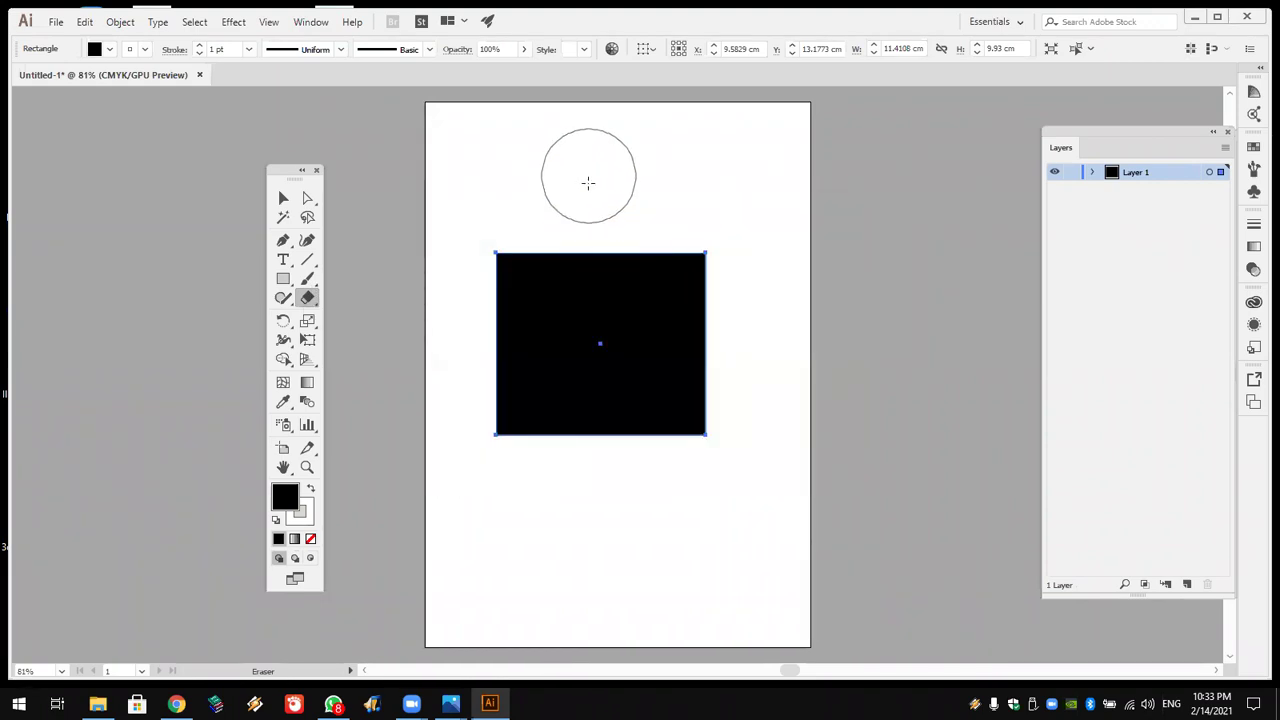
Step: Try erasing two bands through the black rectangle, then undo to restore it
left_click_drag(587, 180, 597, 318)
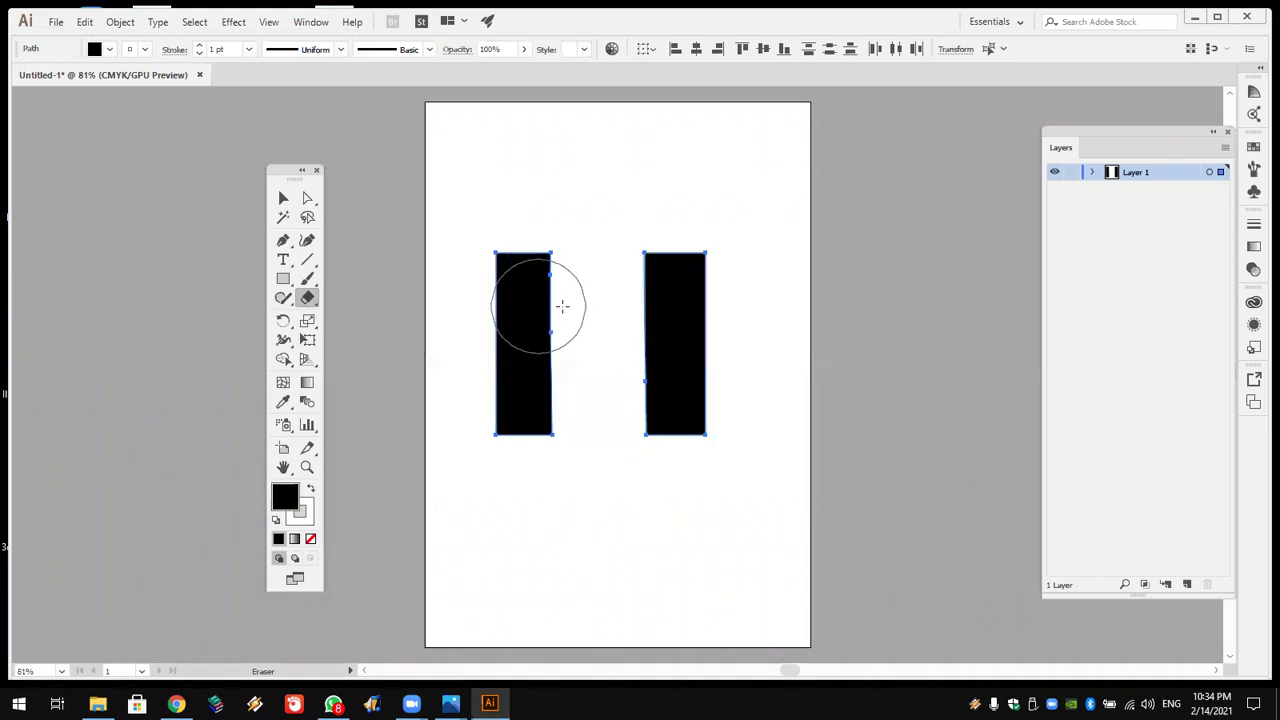
mouse_move(746, 289)
left_mouse_down()
mouse_move(690, 375)
mouse_move(760, 378)
left_mouse_up()
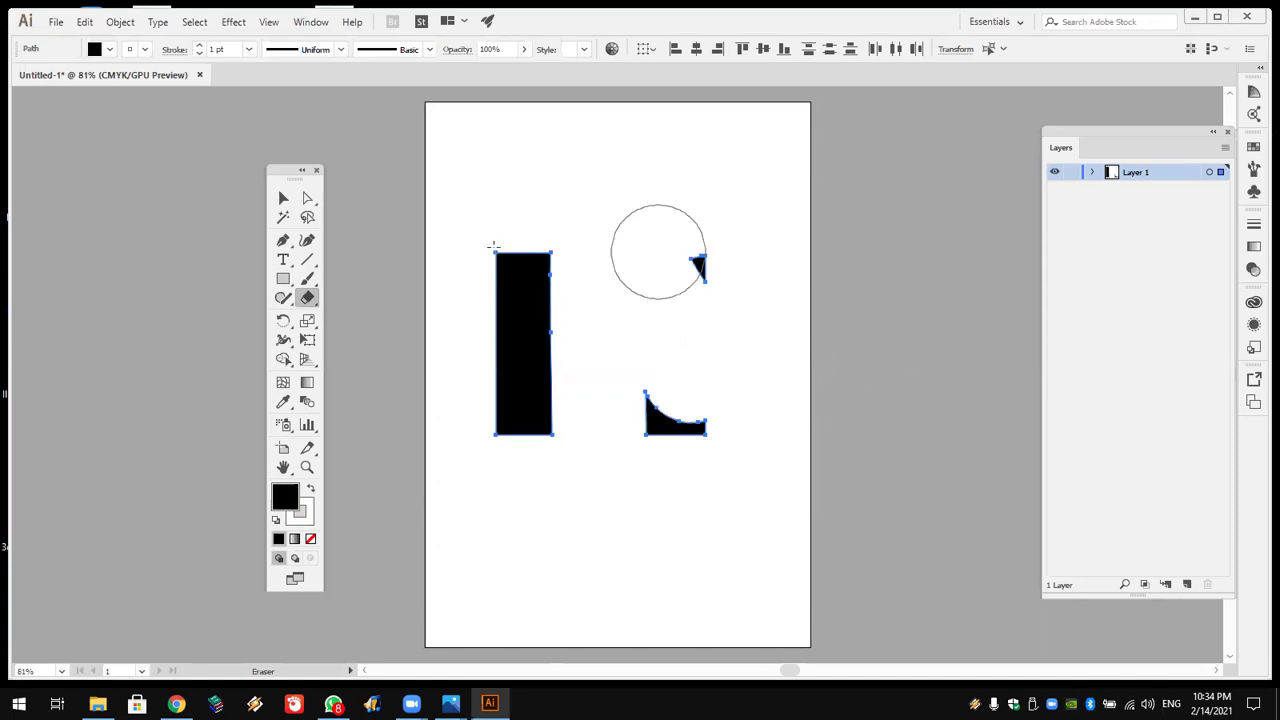
key("ctrl+z")
Step: Restore the rectangle's black fill, then erase a curved channel through it and undo
key("ctrl+z")
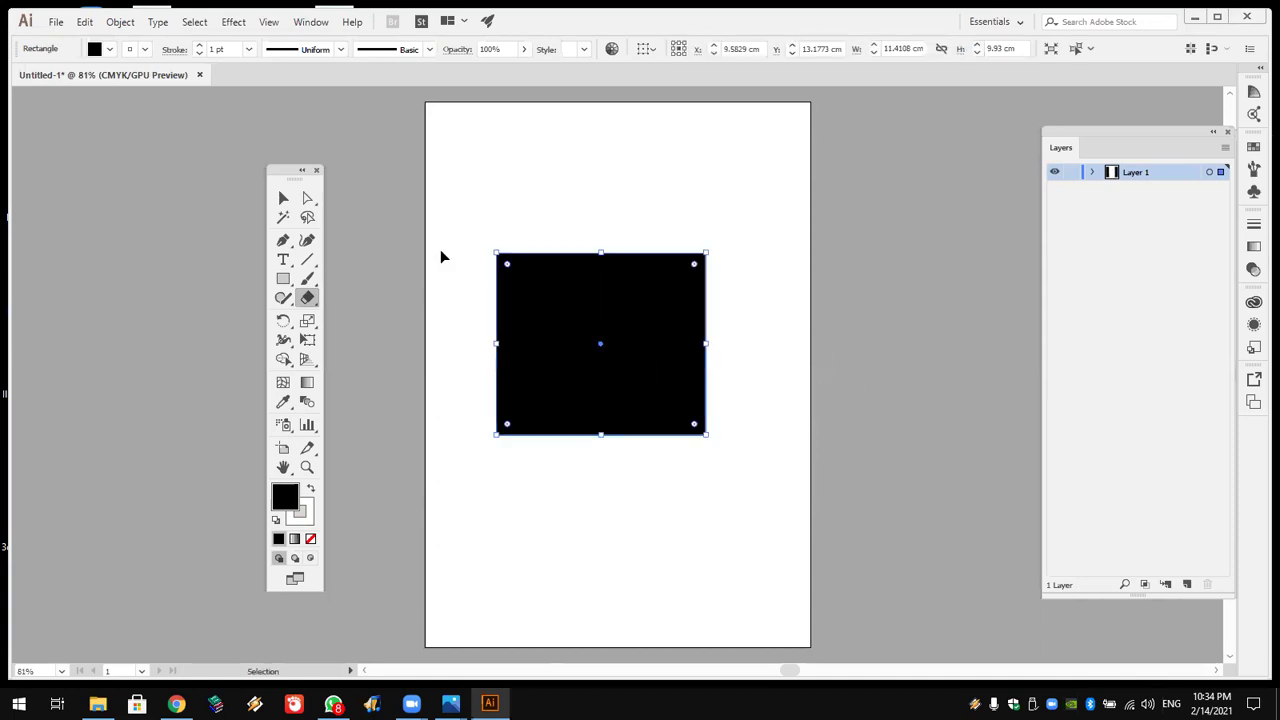
key("ctrl+z")
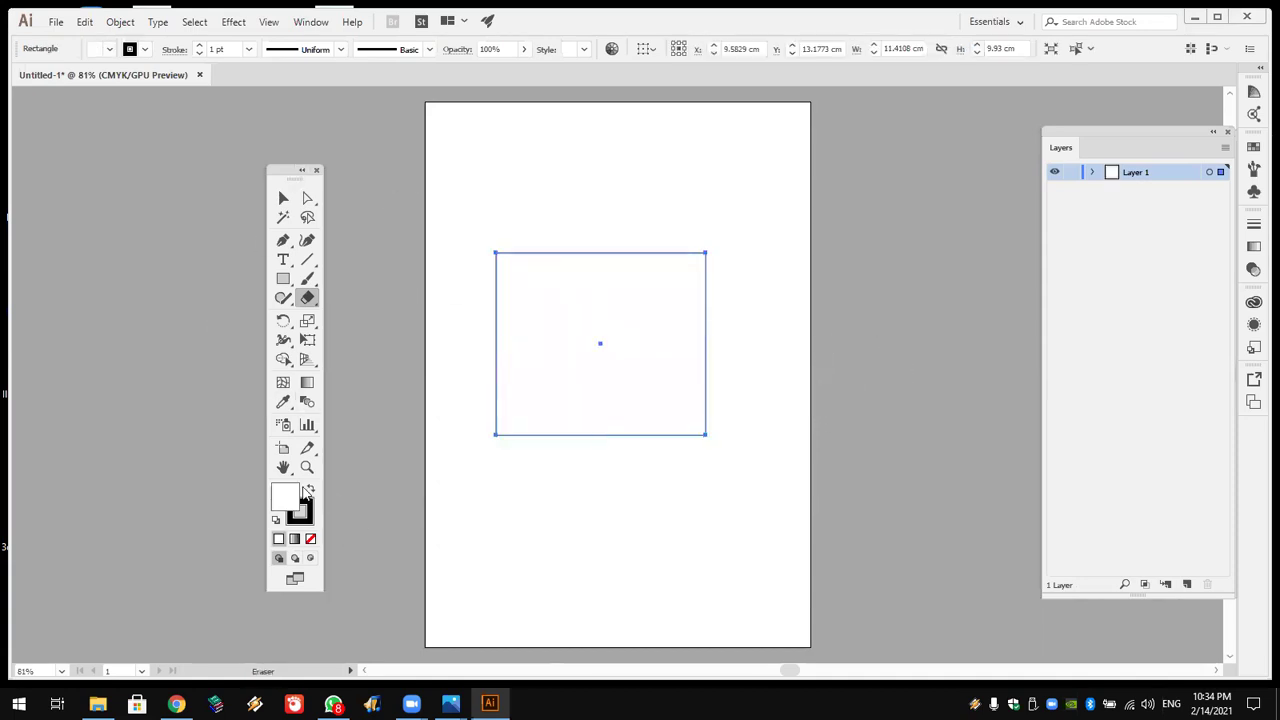
left_click(310, 488)
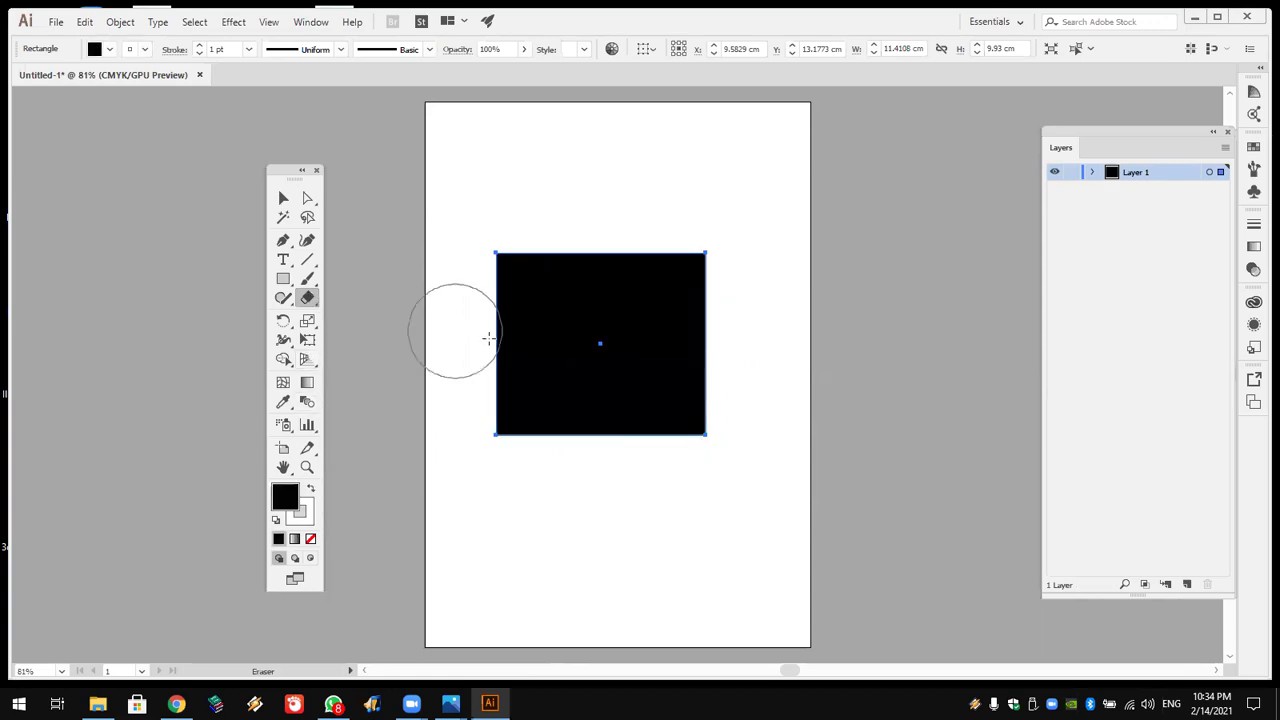
left_click_drag(618, 230, 415, 360)
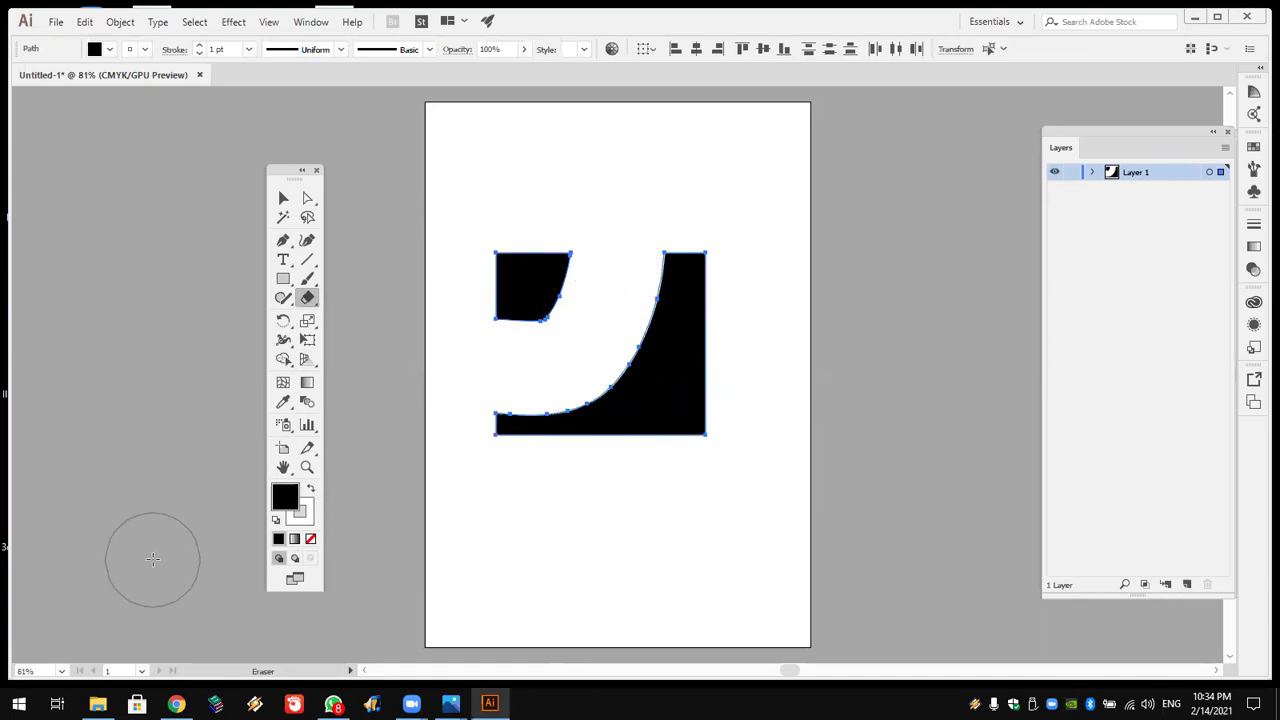
key("ctrl+z")
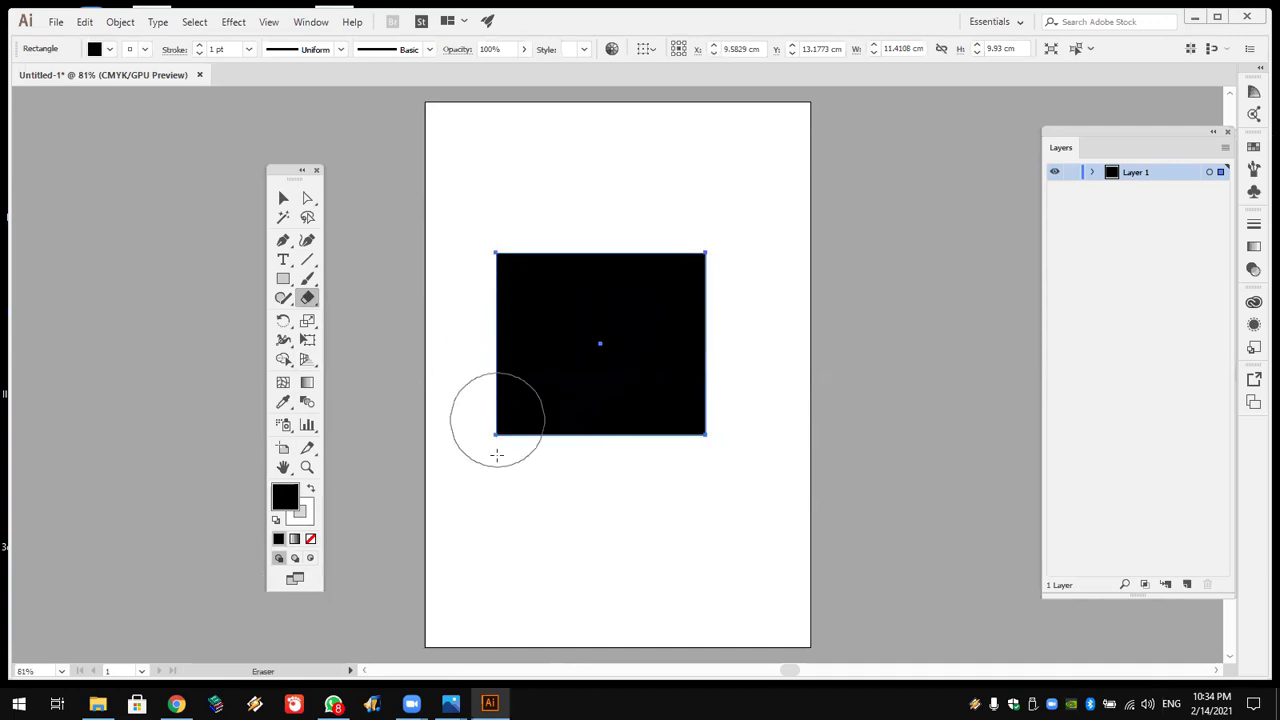
Step: Erase a lower-left chunk and a curved band, undoing each to keep the rectangle intact
mouse_move(474, 446)
left_mouse_down()
mouse_move(540, 411)
mouse_move(596, 207)
left_mouse_up()
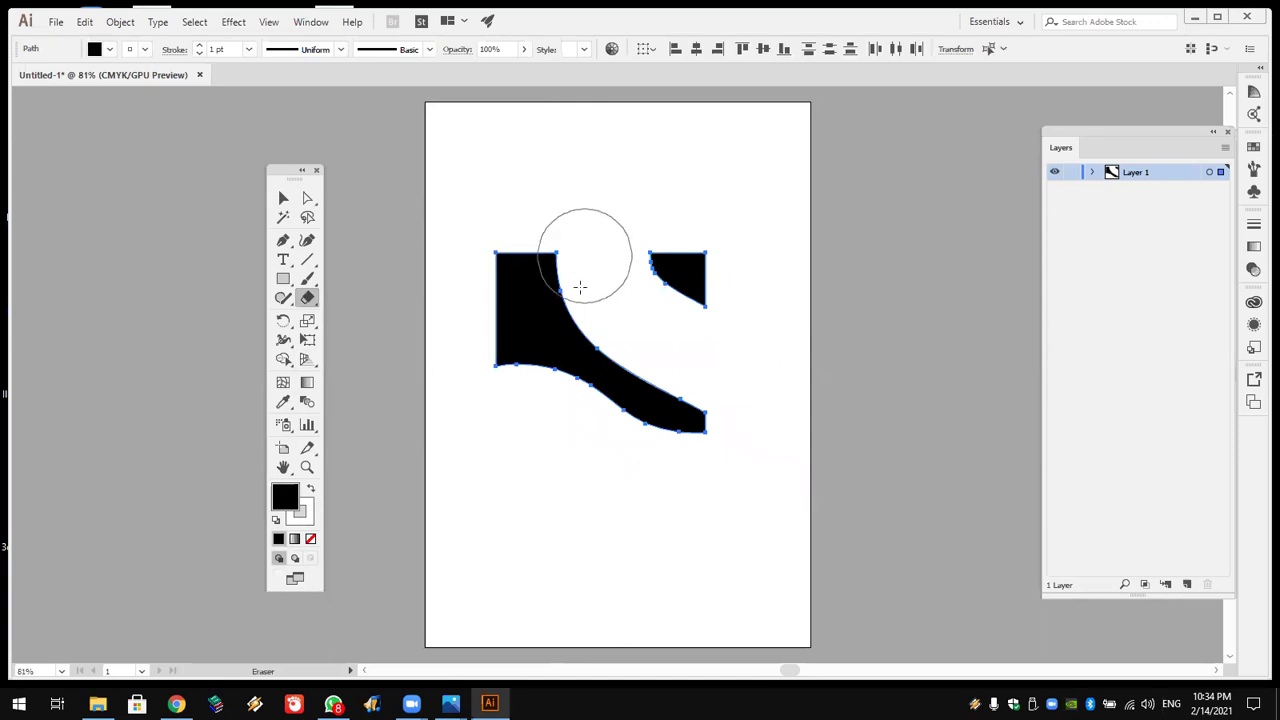
key("ctrl")
key("ctrl+z")
key("ctrl+z")
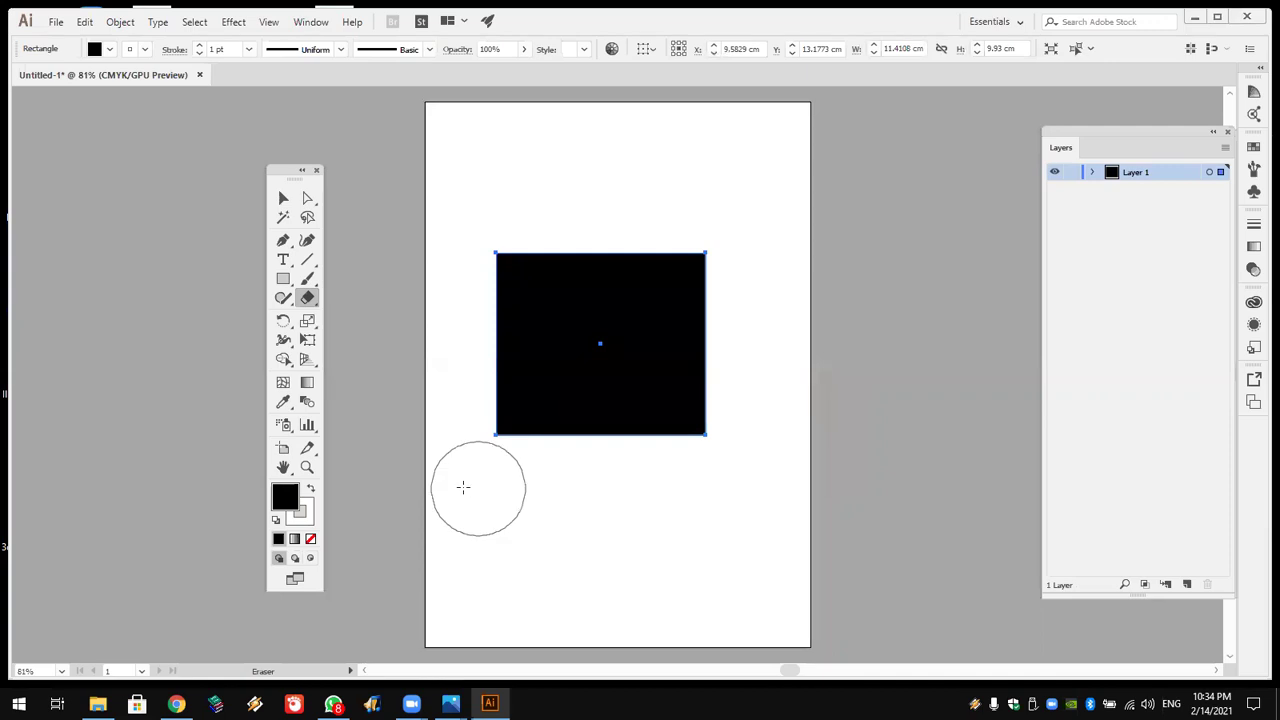
left_click_drag(477, 489, 675, 603)
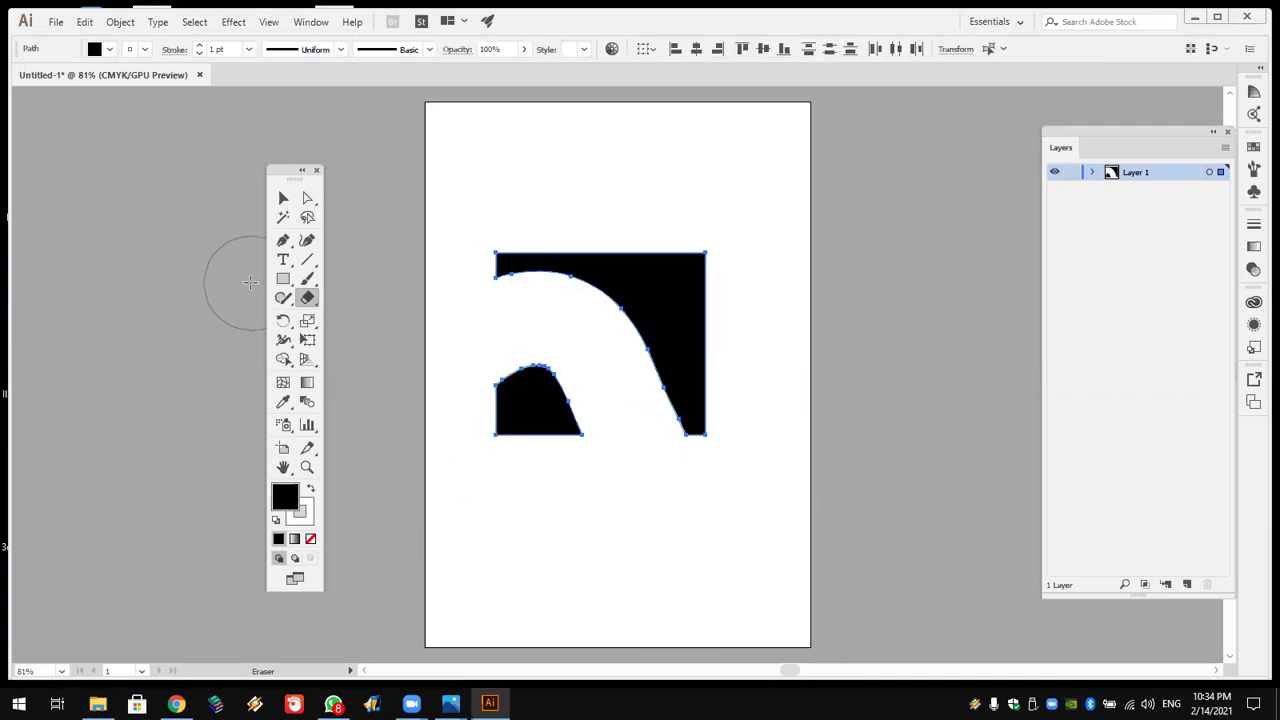
key("ctrl+z")
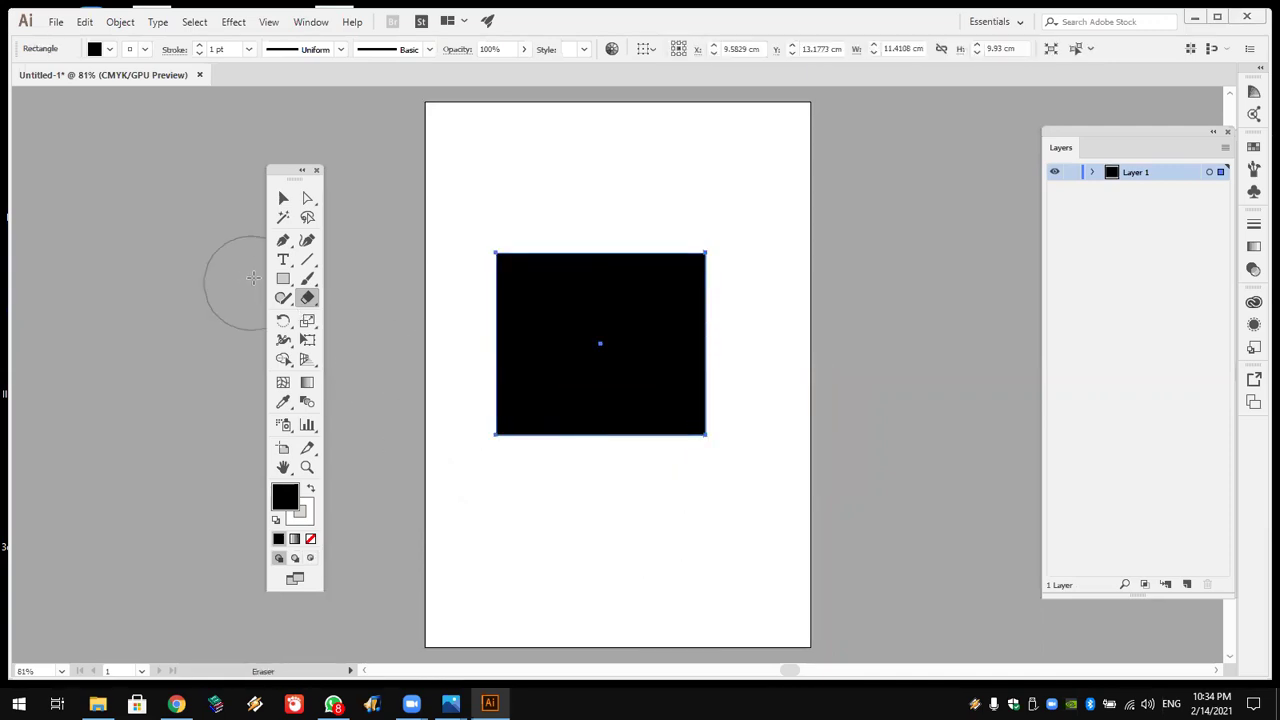
right_click(307, 297)
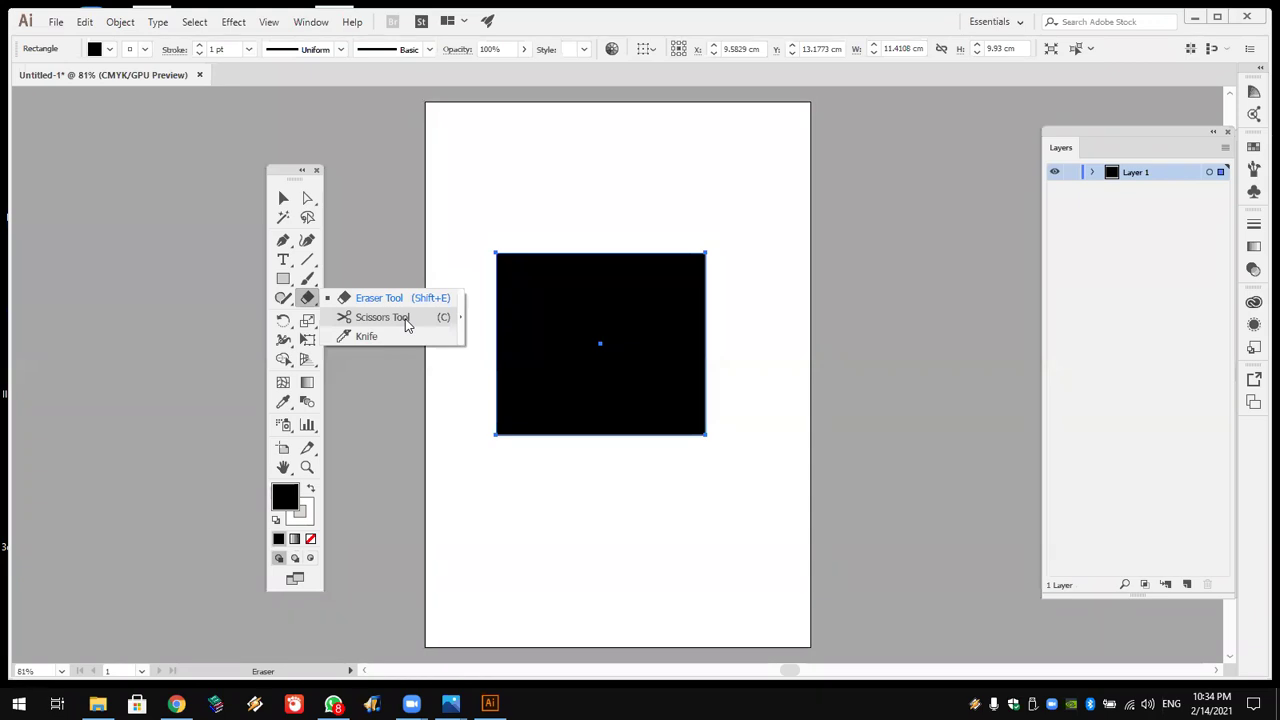
Step: Make the rectangle white with a black outline, trial-cut its top edge with Scissors, and reselect it
left_click(309, 490)
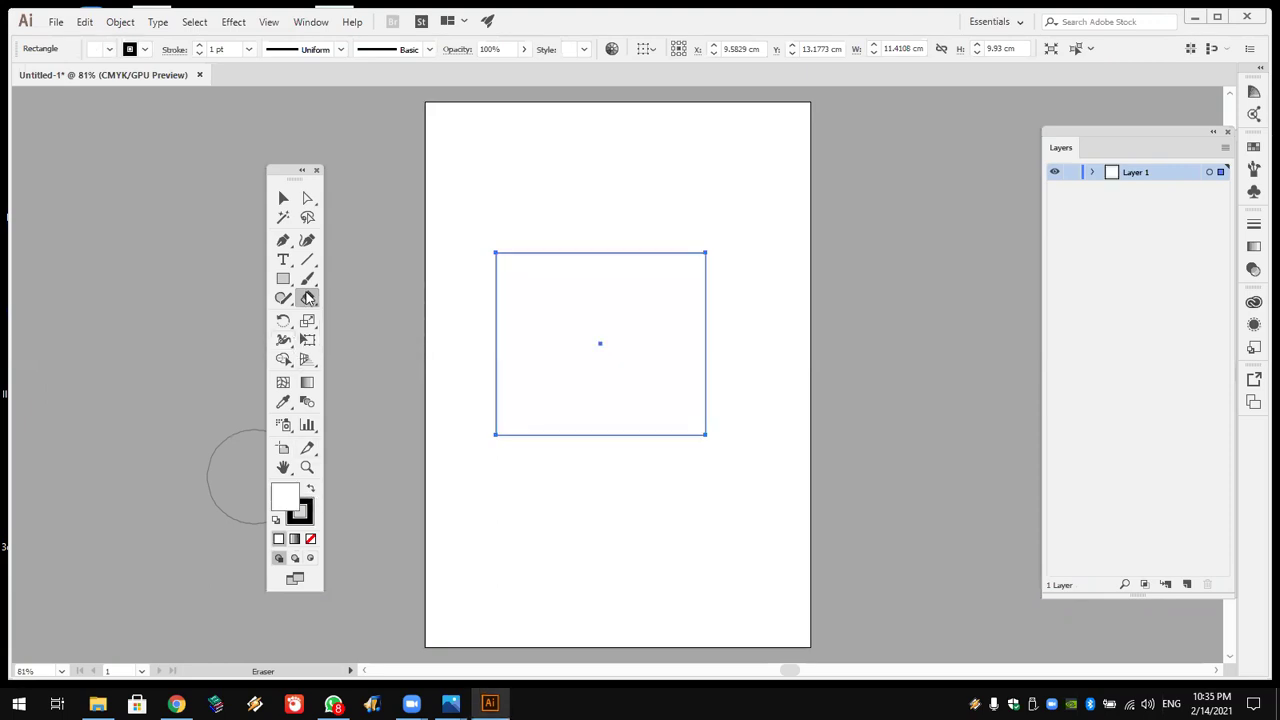
left_click_drag(308, 302, 366, 313)
left_click(566, 252)
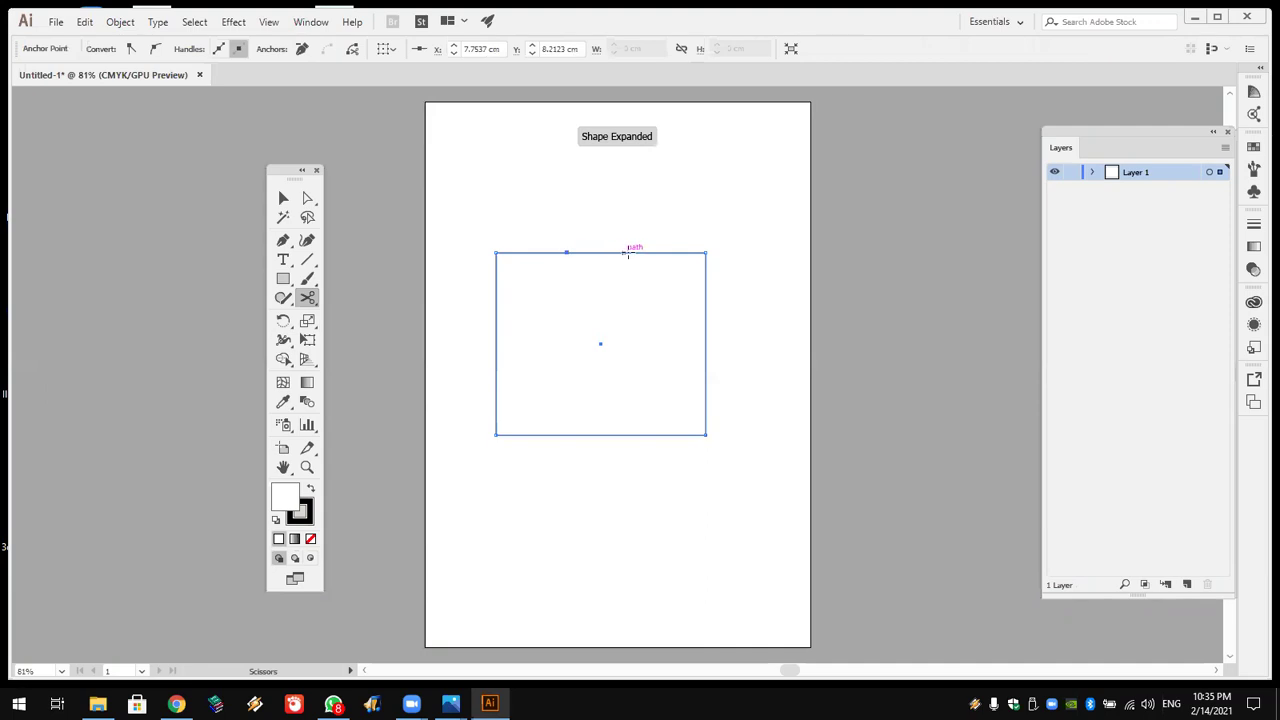
left_click(630, 252)
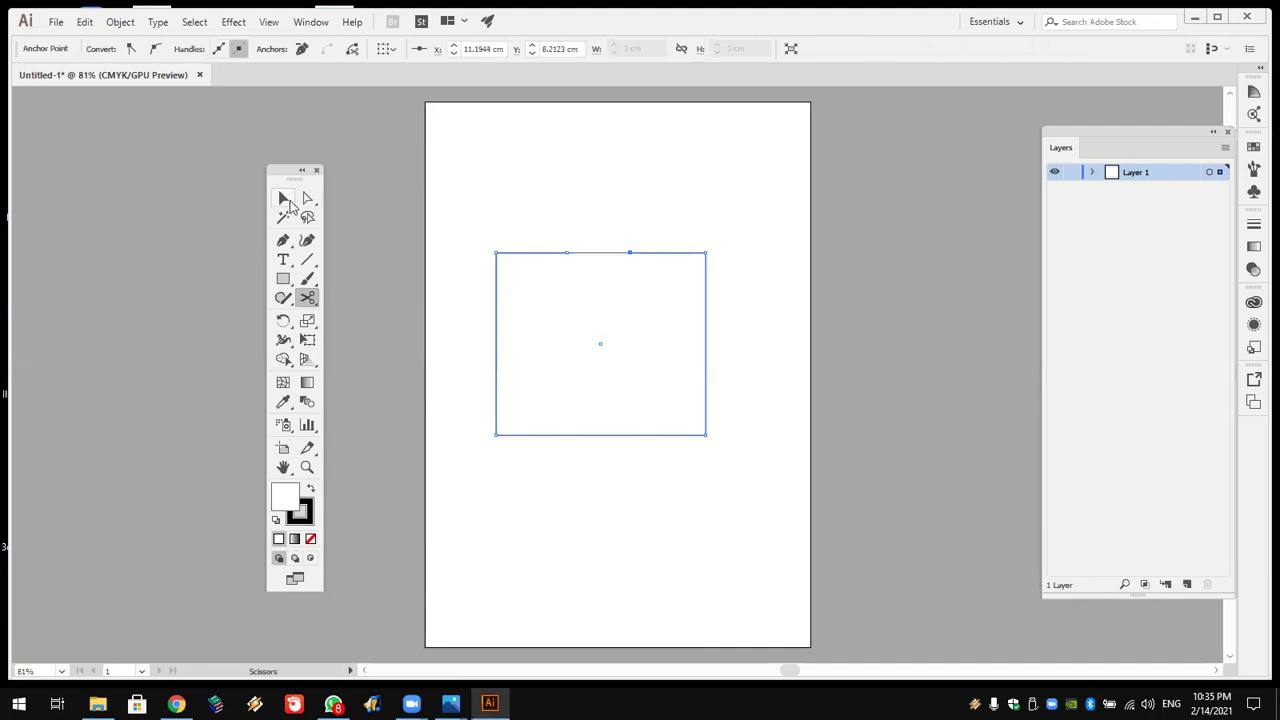
key("v")
left_click_drag(527, 258, 527, 289)
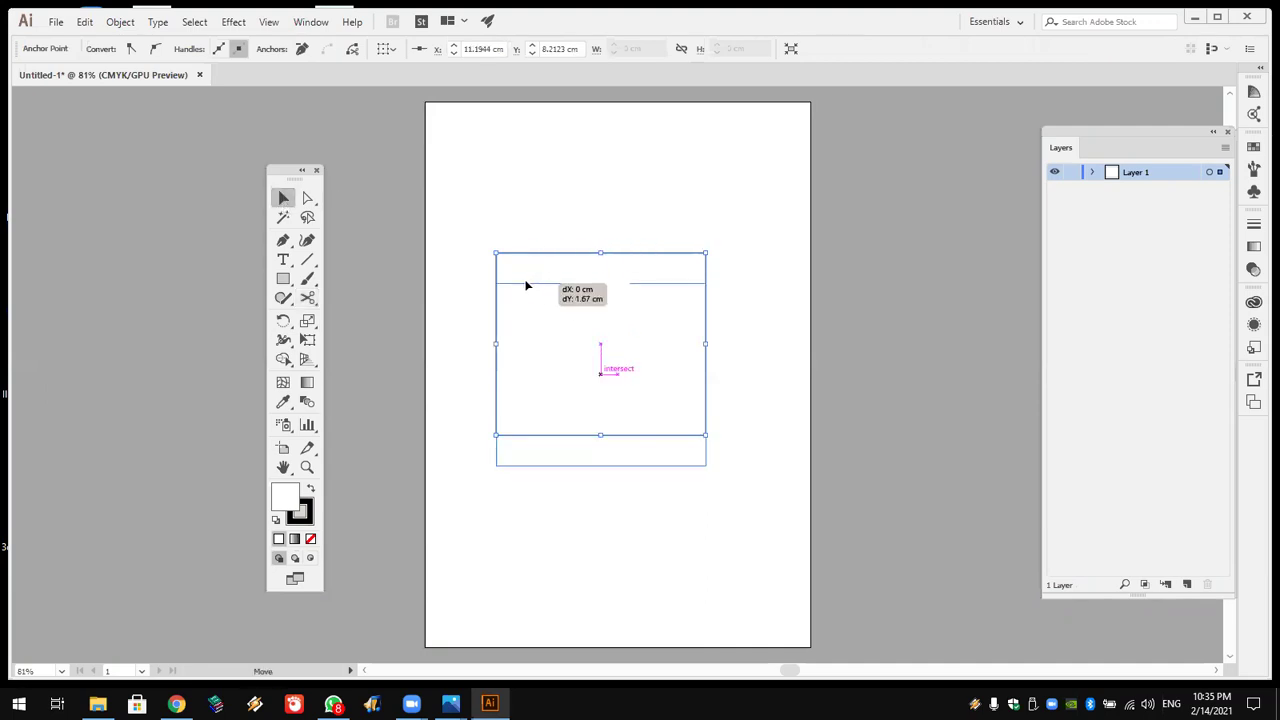
left_click(686, 214)
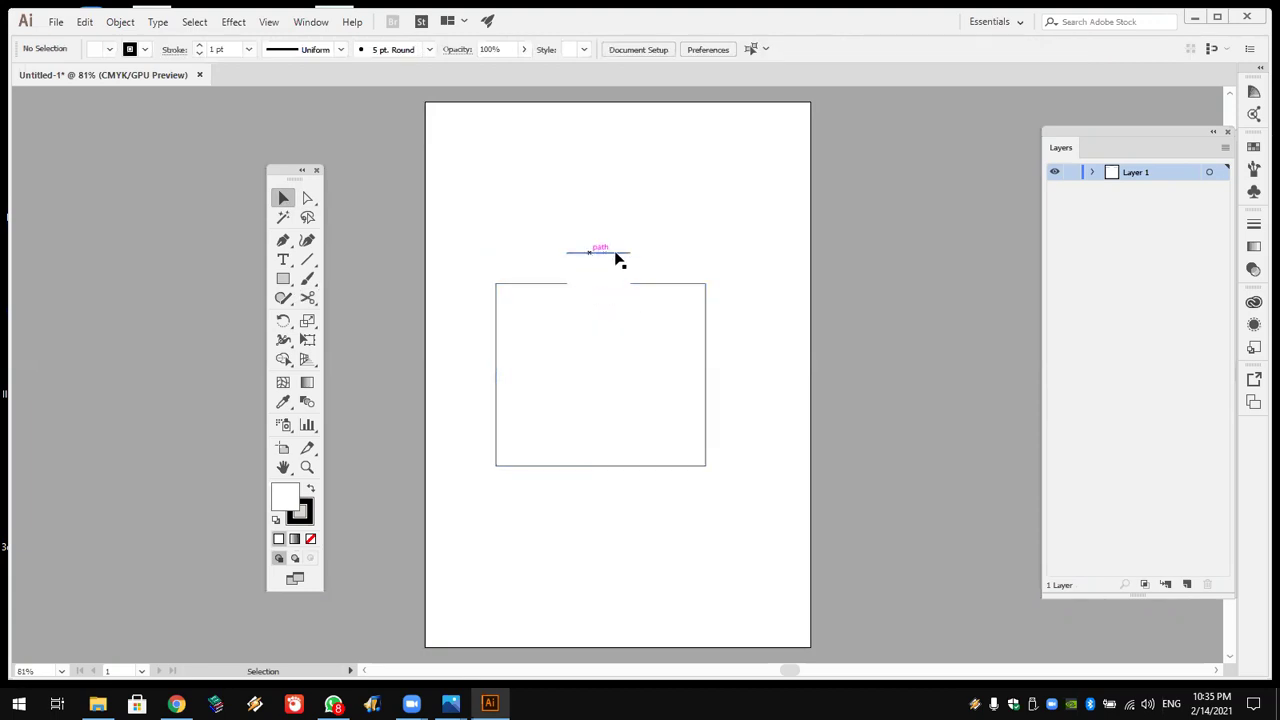
left_click(646, 349)
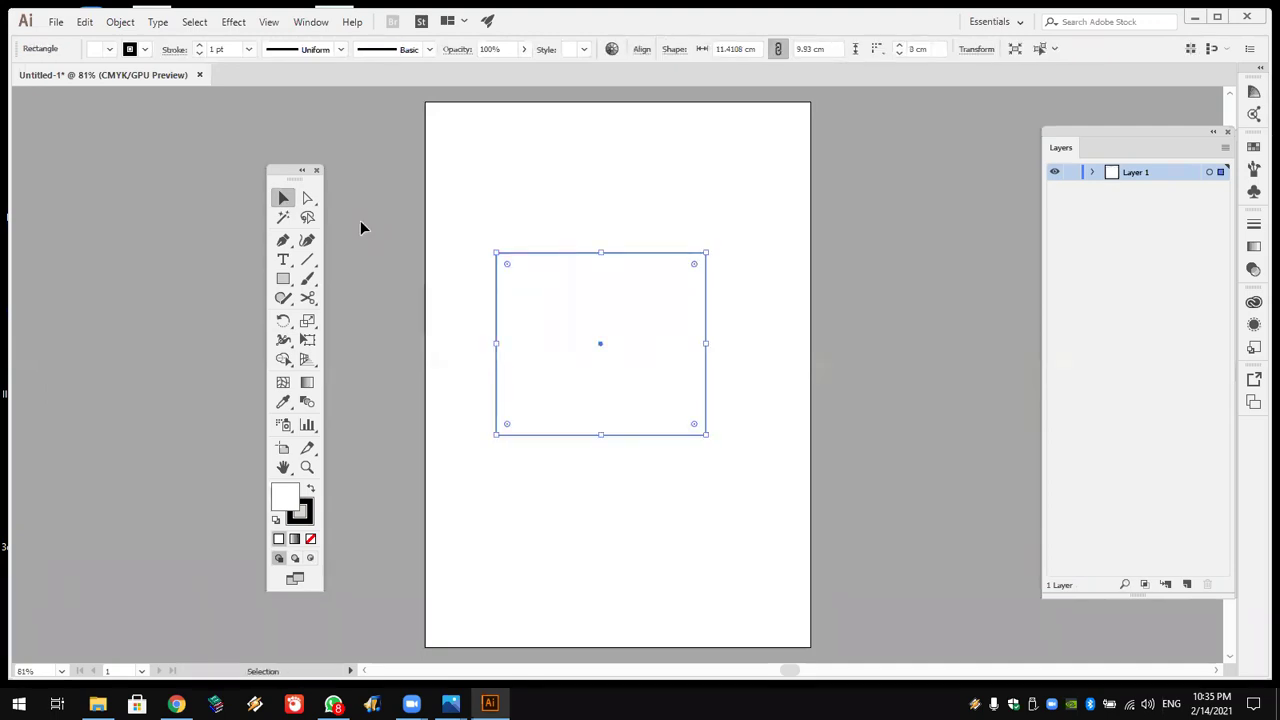
Step: Knife a half-circle off the rectangle's upper right, drag it away, then undo the slice
right_click(310, 298)
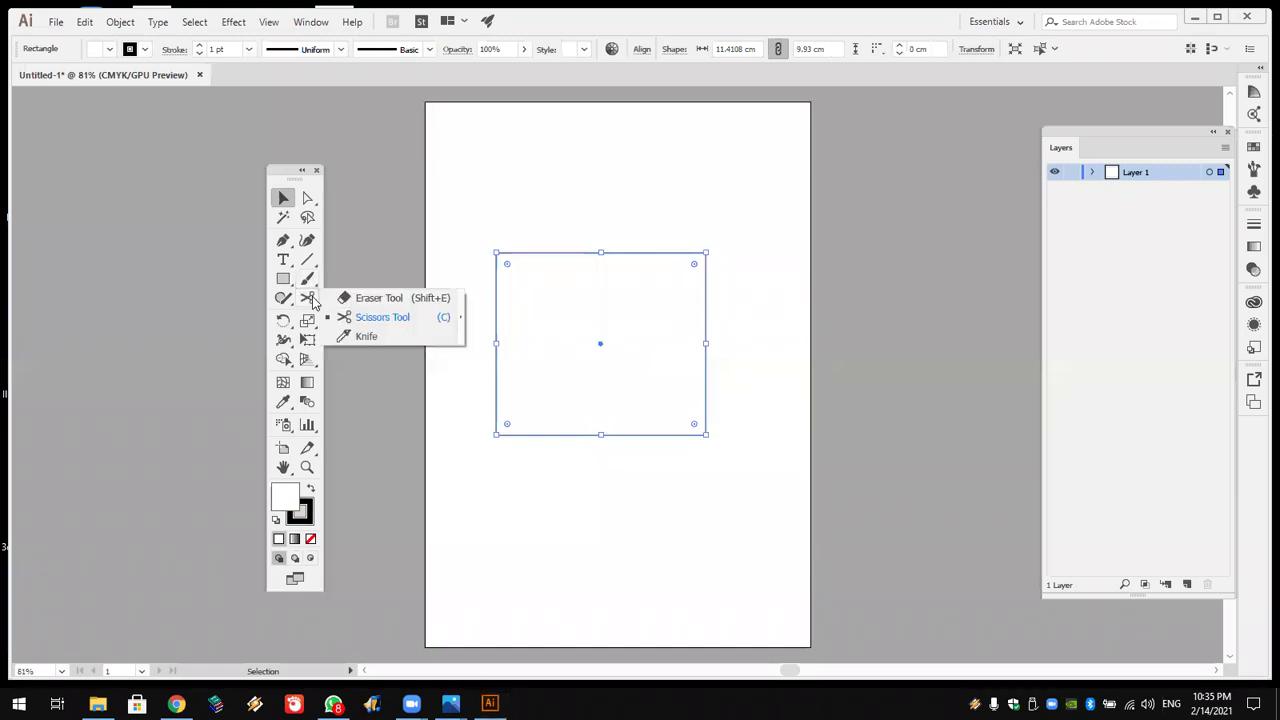
left_click(368, 337)
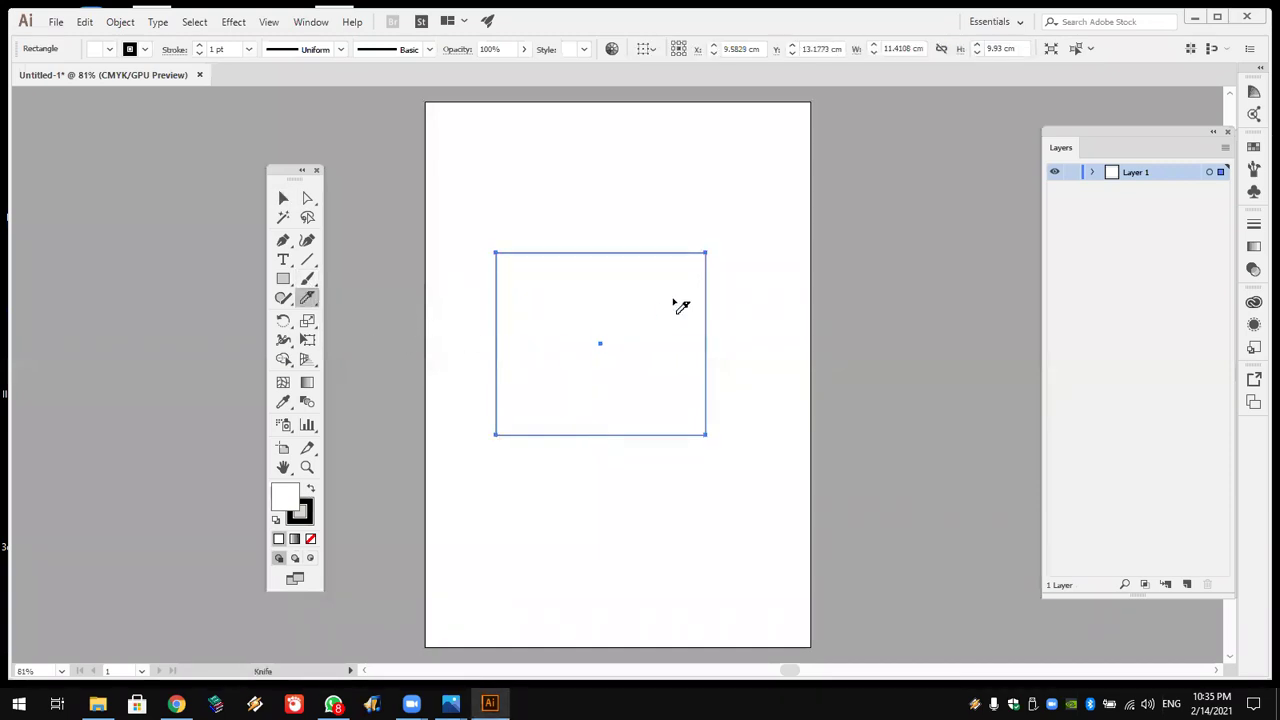
mouse_move(657, 203)
left_mouse_down()
mouse_move(746, 214)
mouse_move(743, 351)
mouse_move(606, 300)
mouse_move(657, 207)
left_mouse_up()
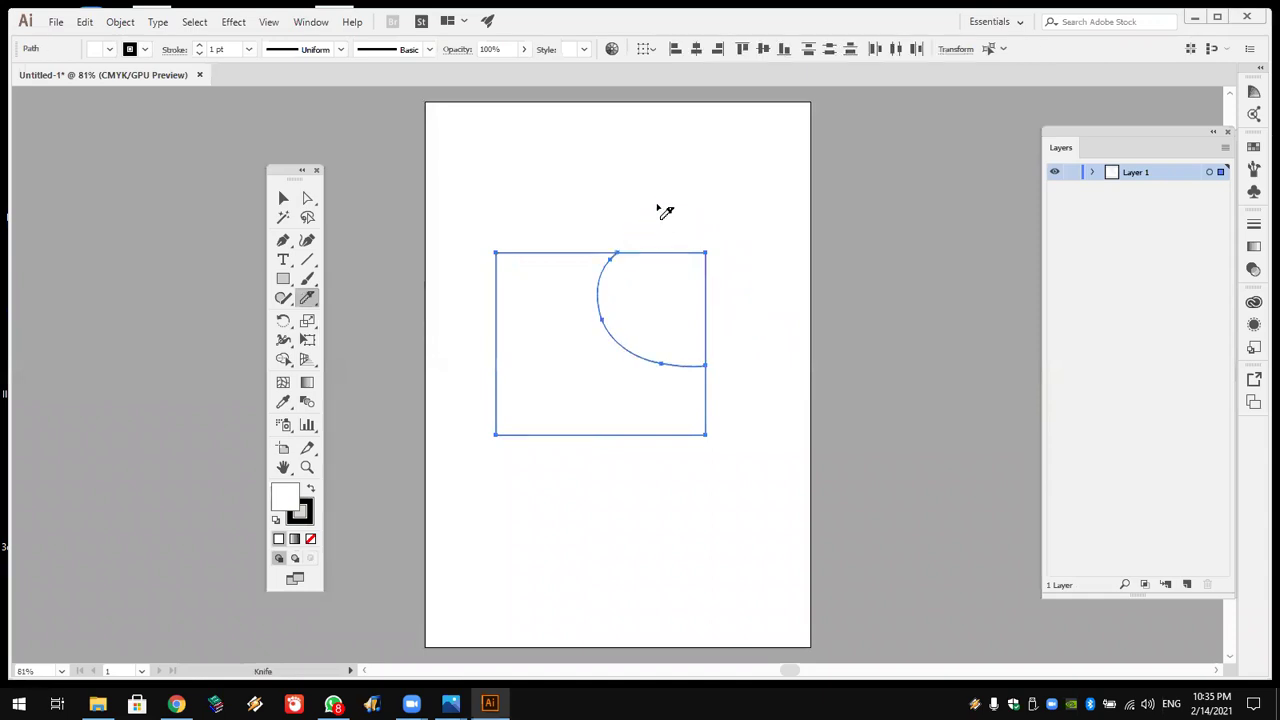
left_click(285, 198)
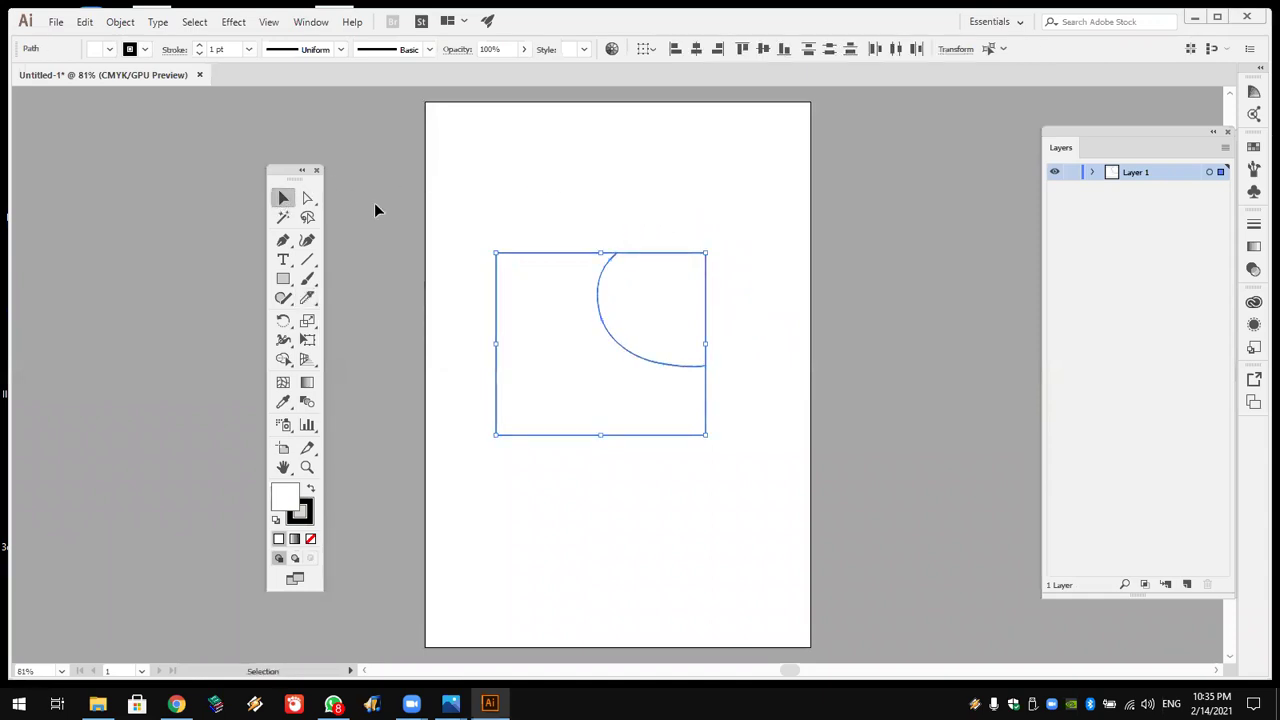
left_click(539, 206)
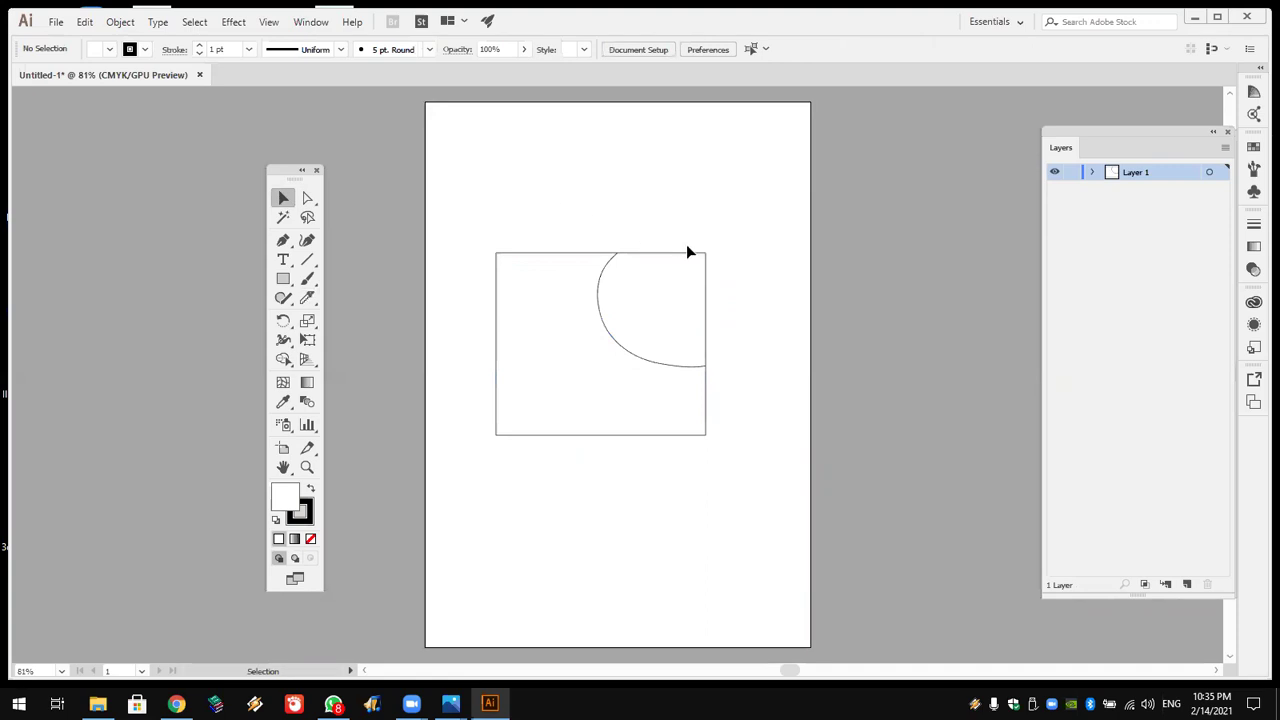
left_click_drag(686, 255, 741, 212)
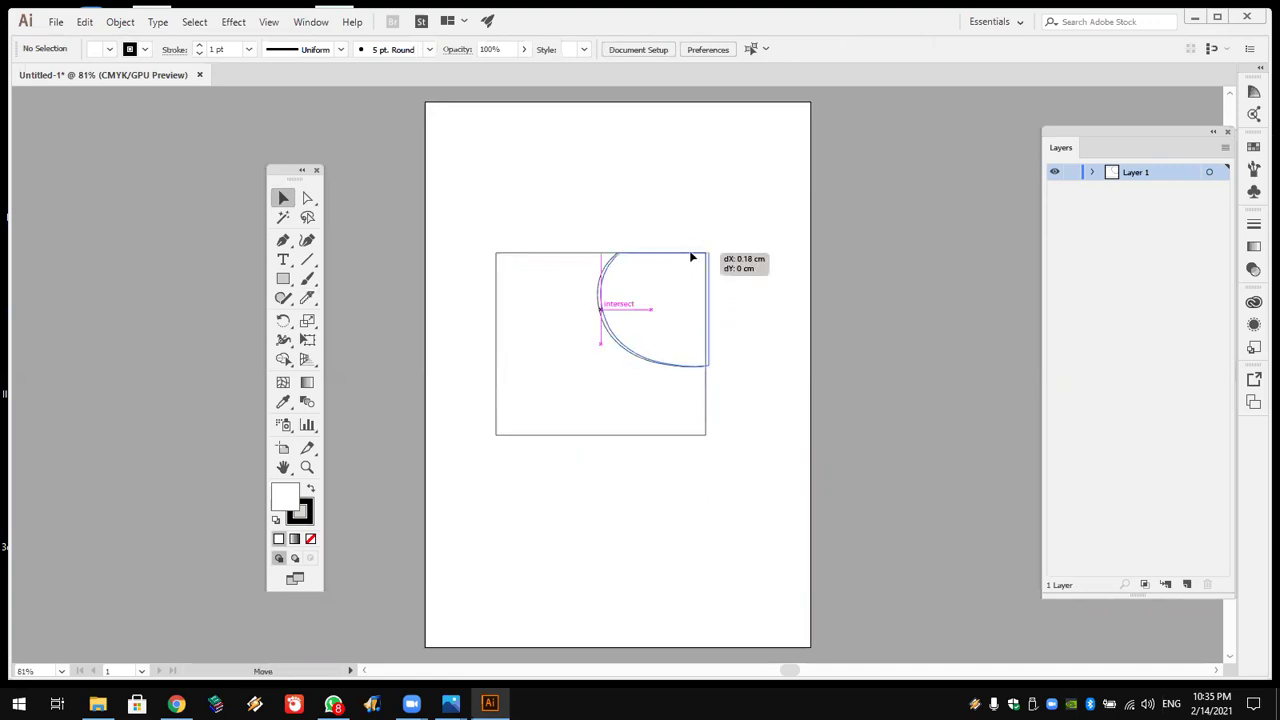
left_click(795, 439)
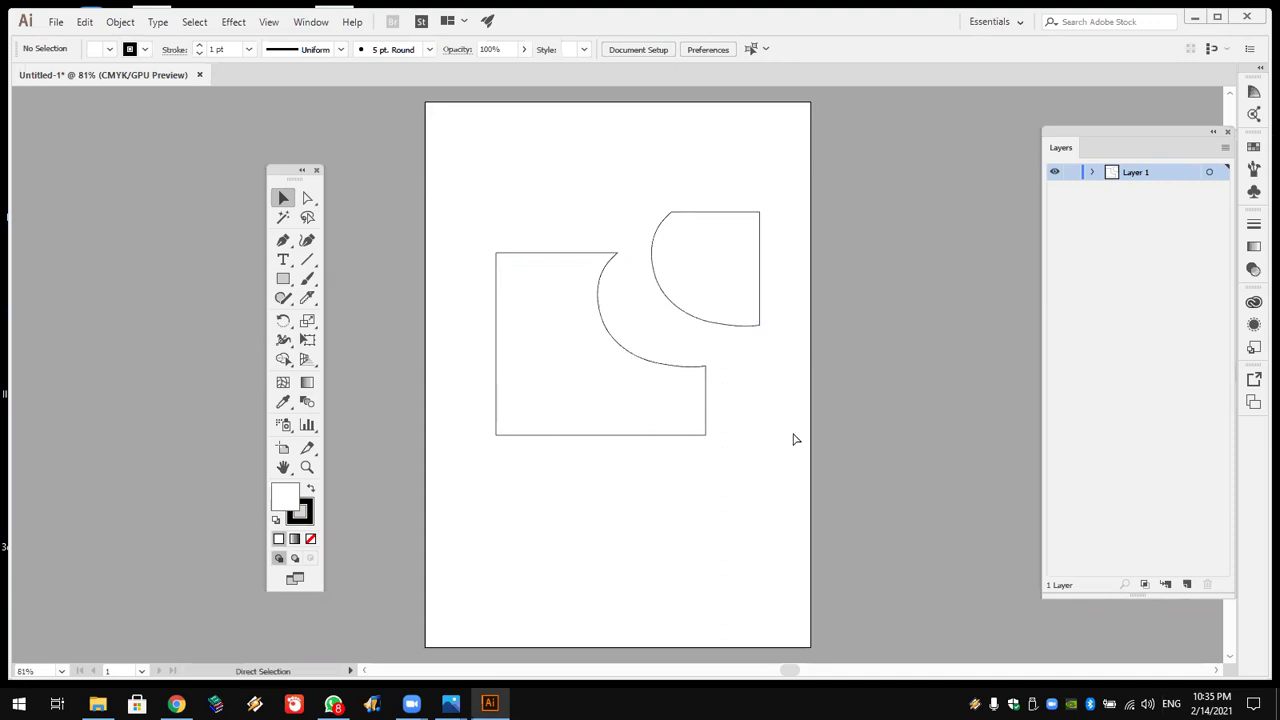
key("ctrl+z")
key("ctrl+z")
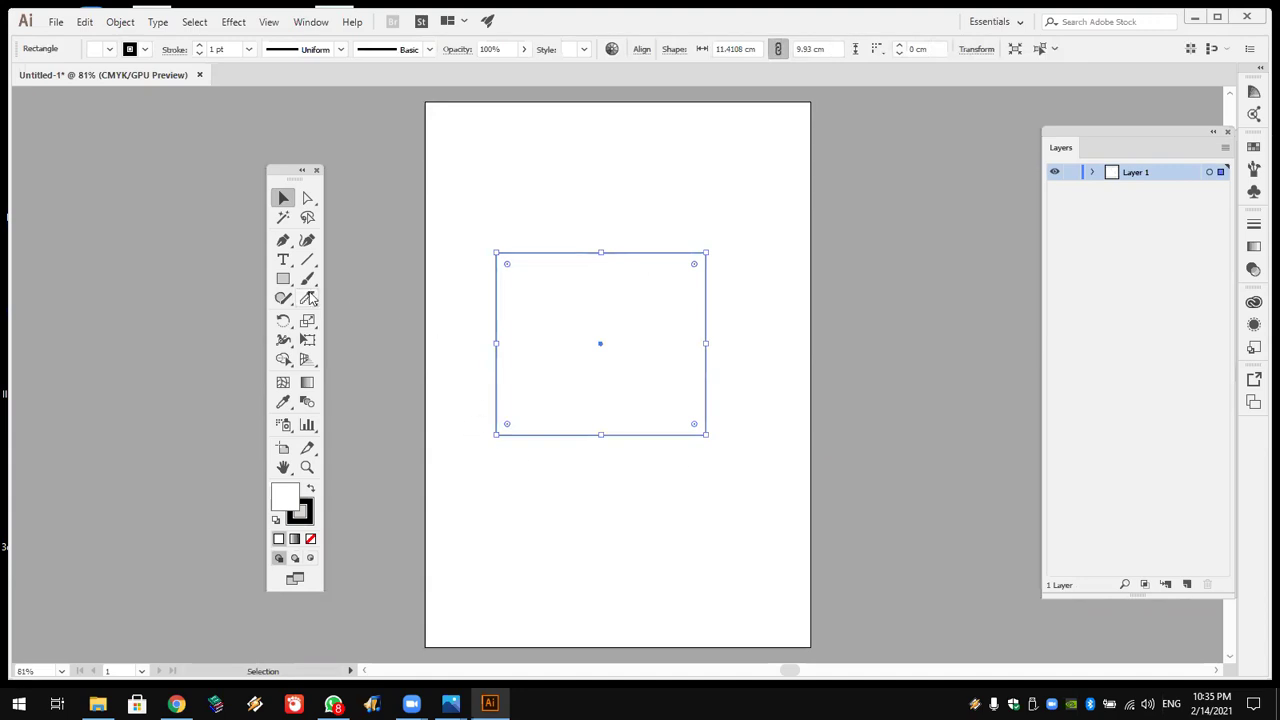
left_click_drag(284, 298, 355, 305)
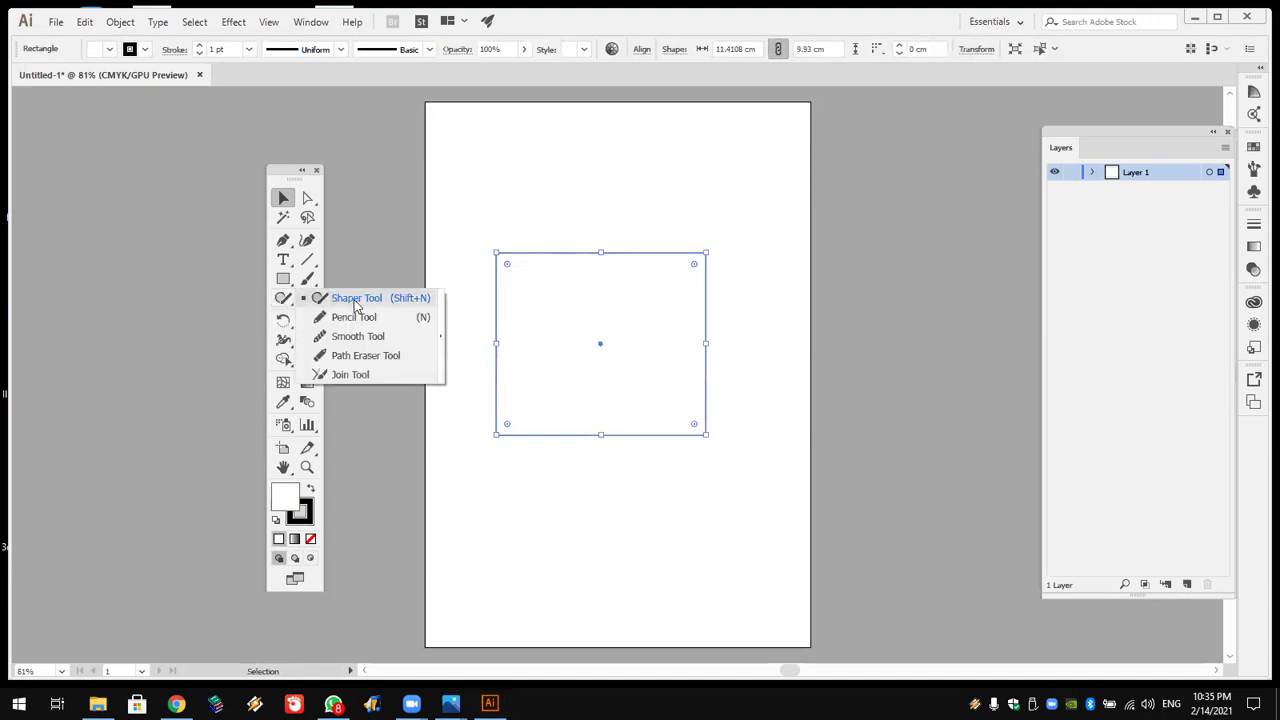
Step: Path-erase sections of the rectangle's top, left and bottom edges, then undo all erasures
left_click(405, 355)
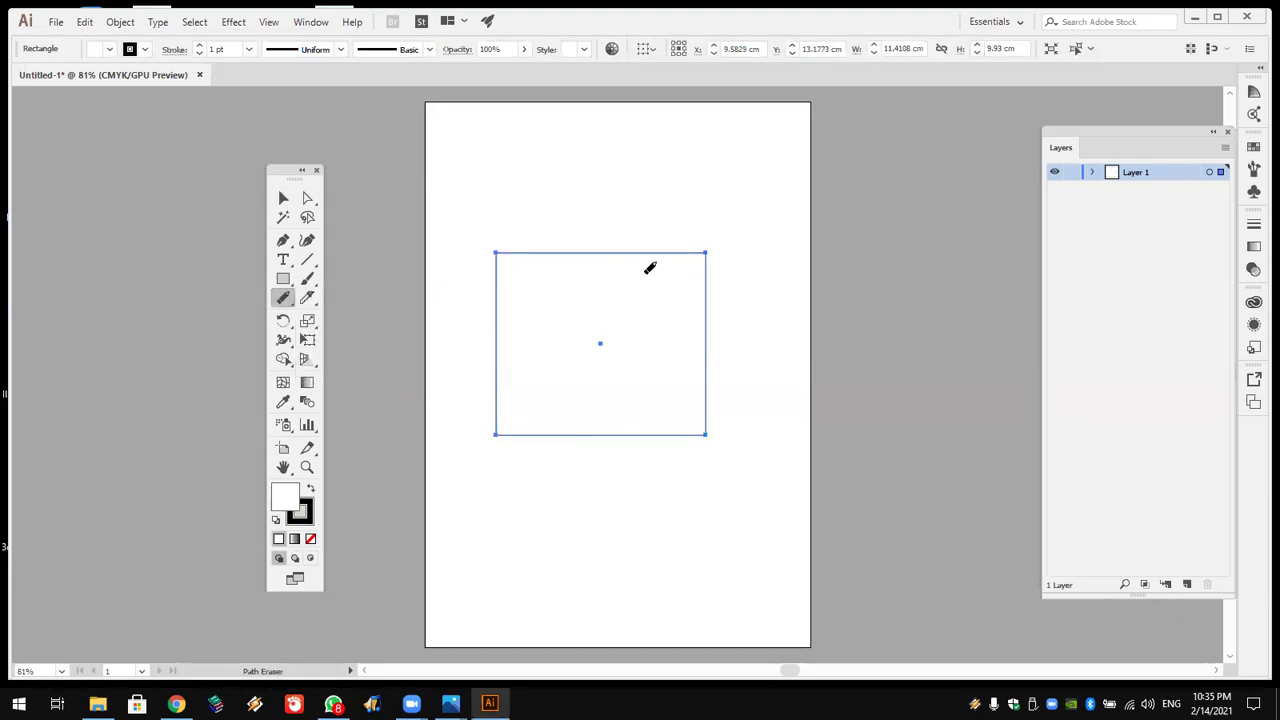
mouse_move(662, 243)
left_mouse_down()
mouse_move(592, 247)
mouse_move(501, 322)
left_mouse_up()
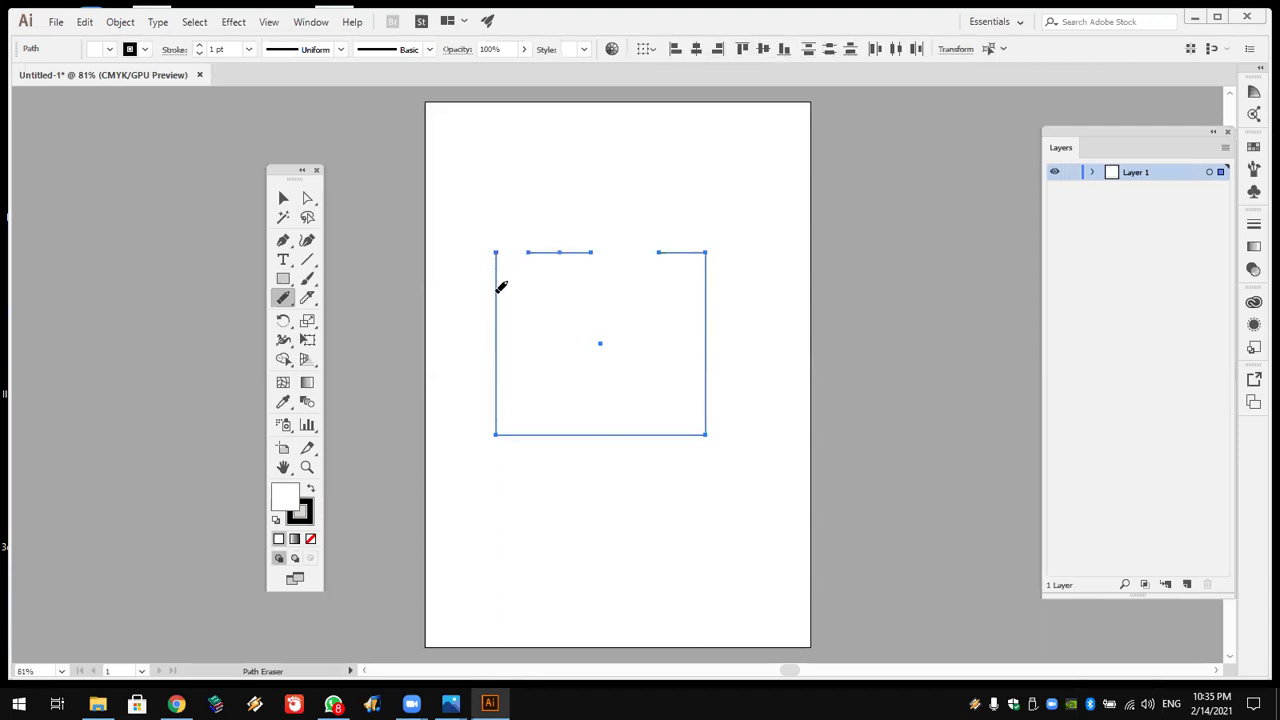
left_click_drag(651, 297, 585, 320)
left_click_drag(497, 328, 500, 370)
left_click_drag(527, 420, 722, 335)
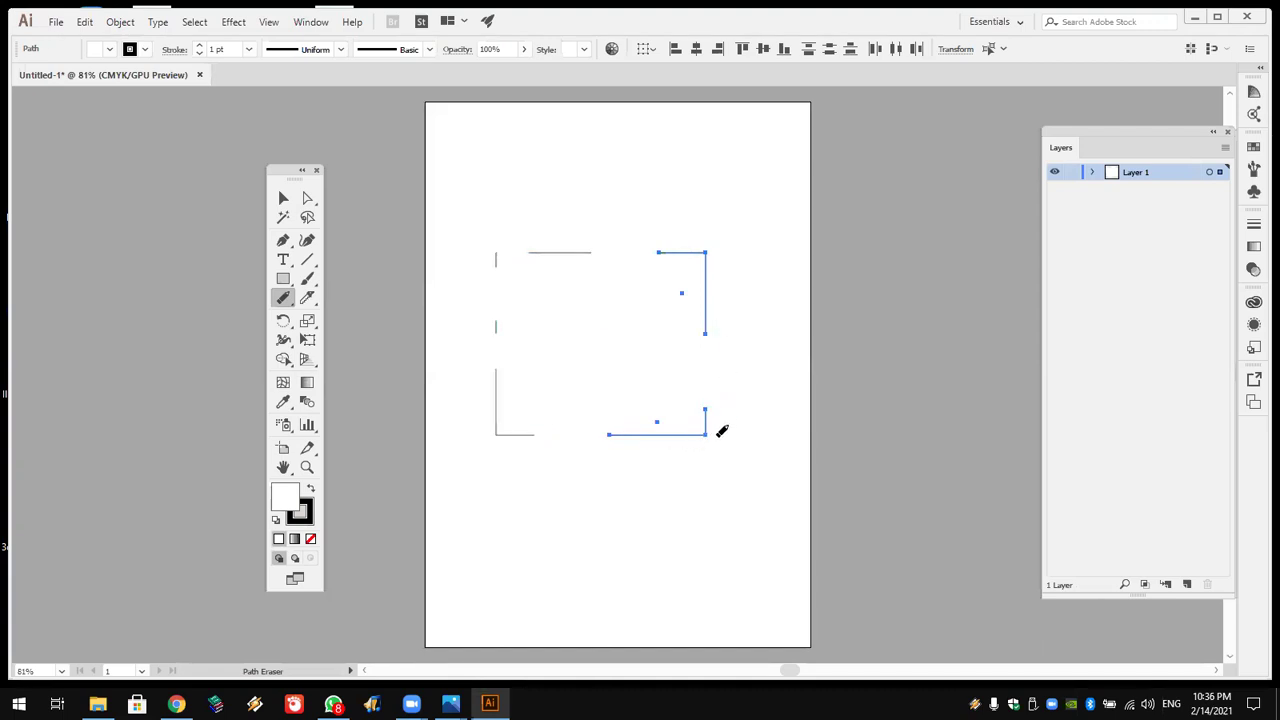
key("ctrl")
key("ctrl+z")
key("ctrl+z")
key("ctrl+z")
key("ctrl+z")
key("ctrl+z")
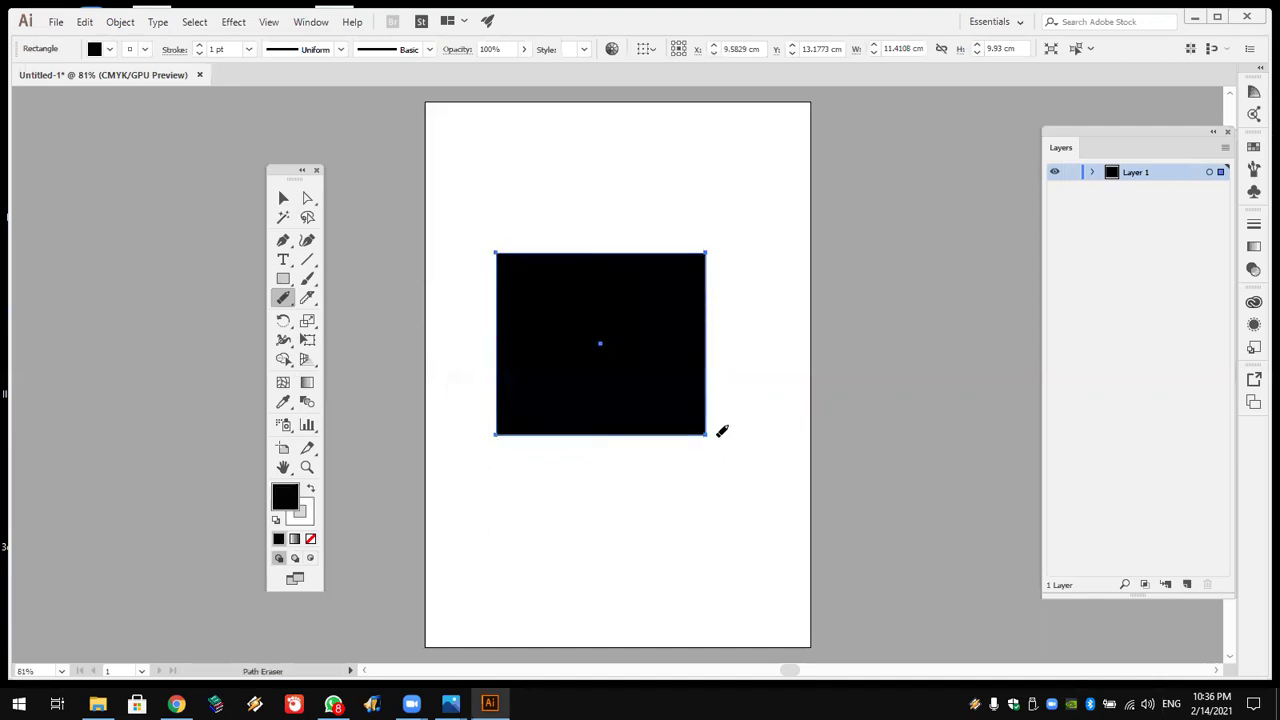
Step: Set the rectangle's fill to crimson #A33A58 in the Color Picker
double_click(287, 497)
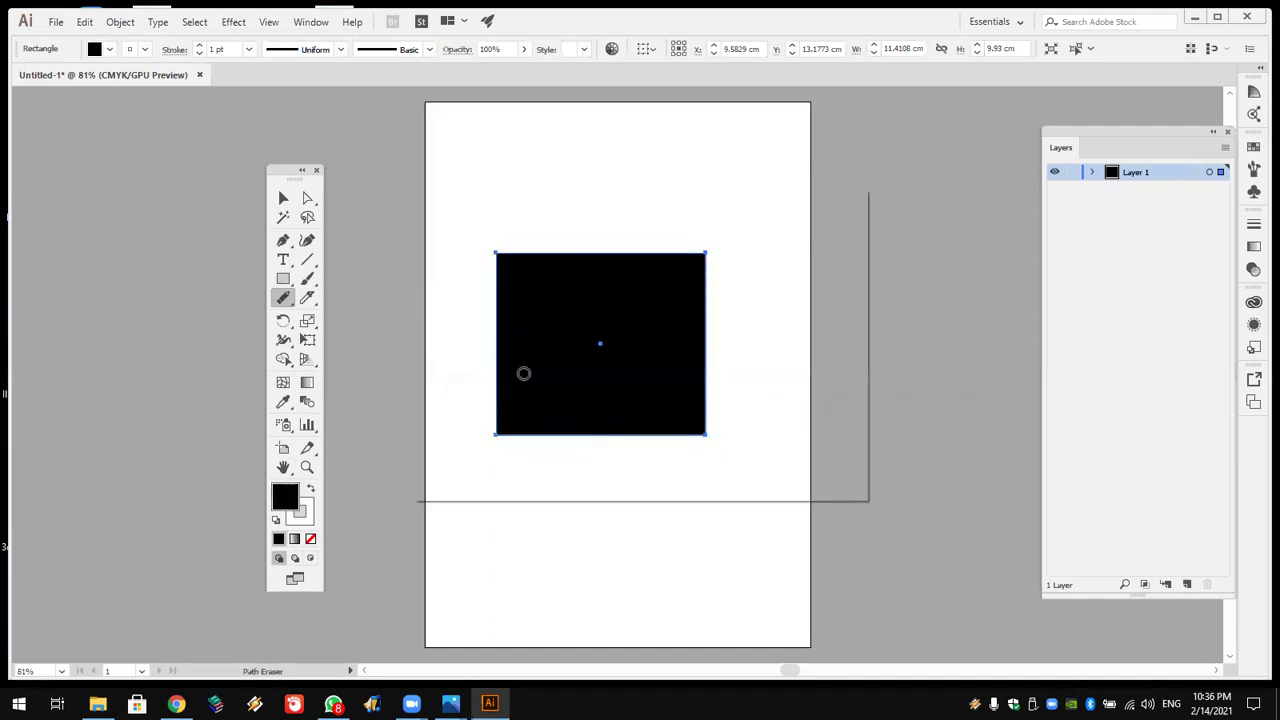
left_click_drag(563, 323, 561, 316)
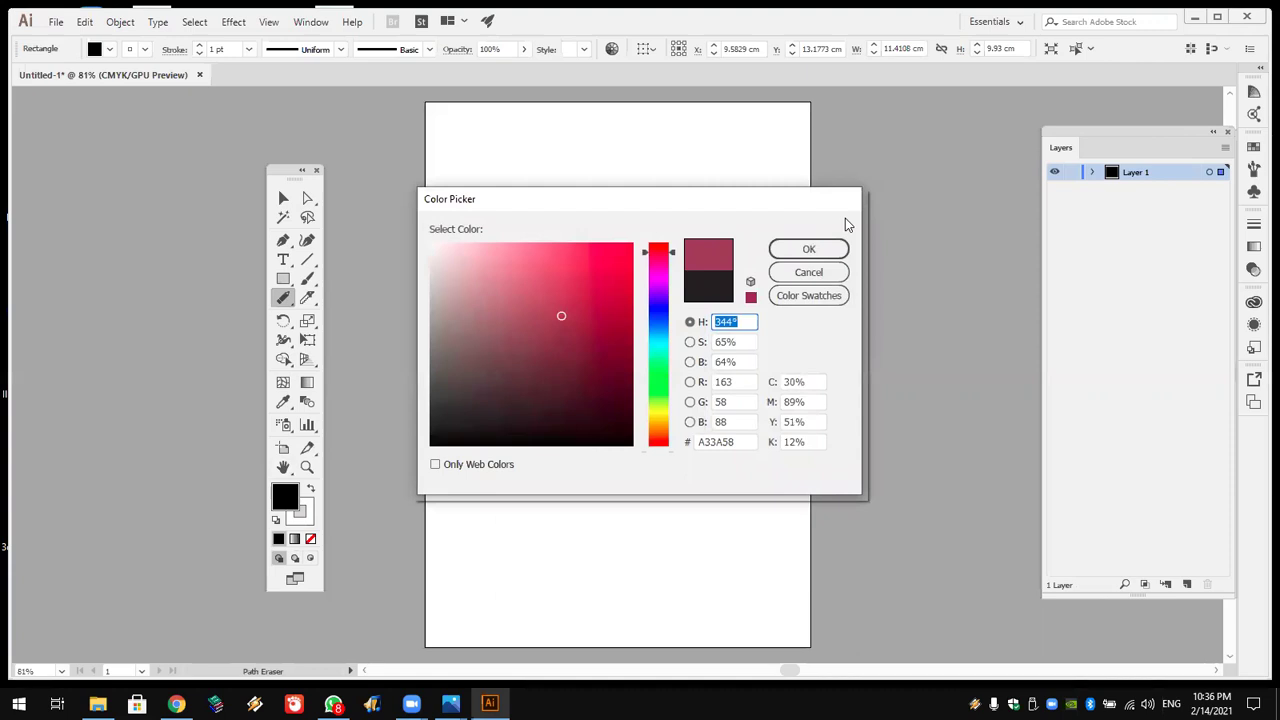
left_click(826, 249)
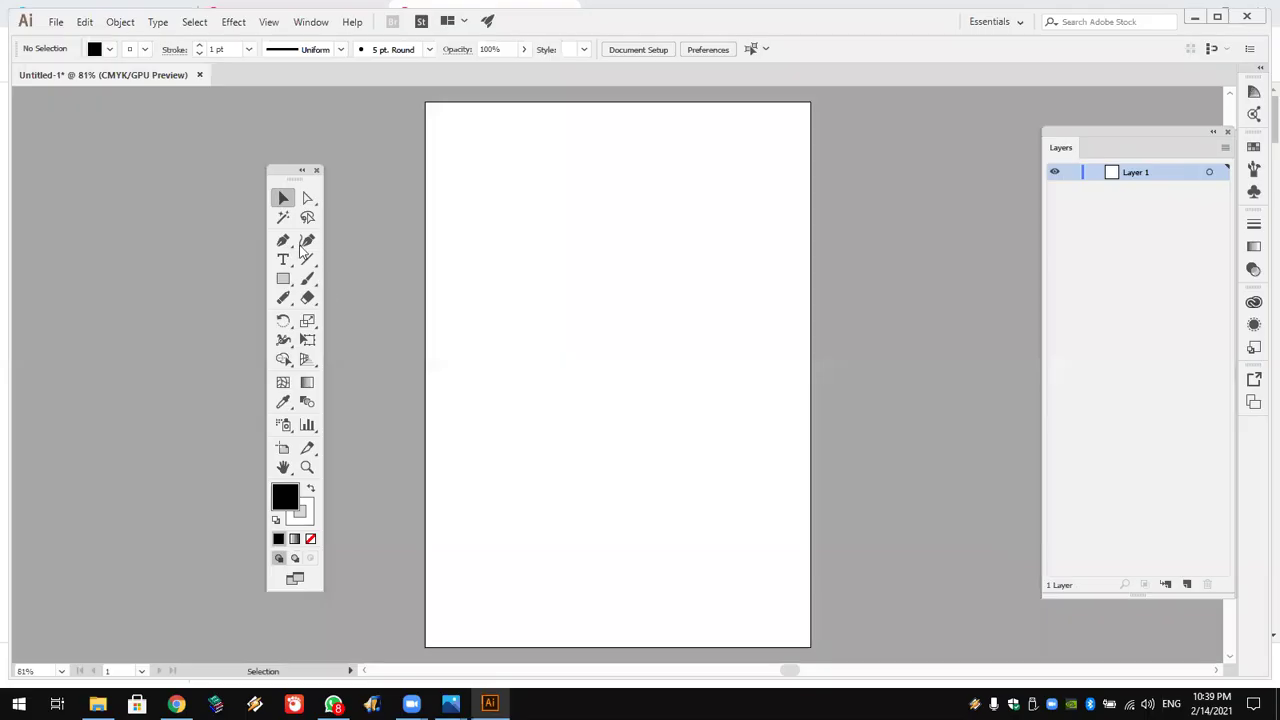
left_click(283, 241)
Step: Pen an S-shaped curve, then make it a 1 pt black stroke with fill set to None
left_click(586, 230)
left_click(528, 300)
mouse_move(608, 340)
left_mouse_down()
mouse_move(617, 358)
mouse_move(566, 392)
left_mouse_up()
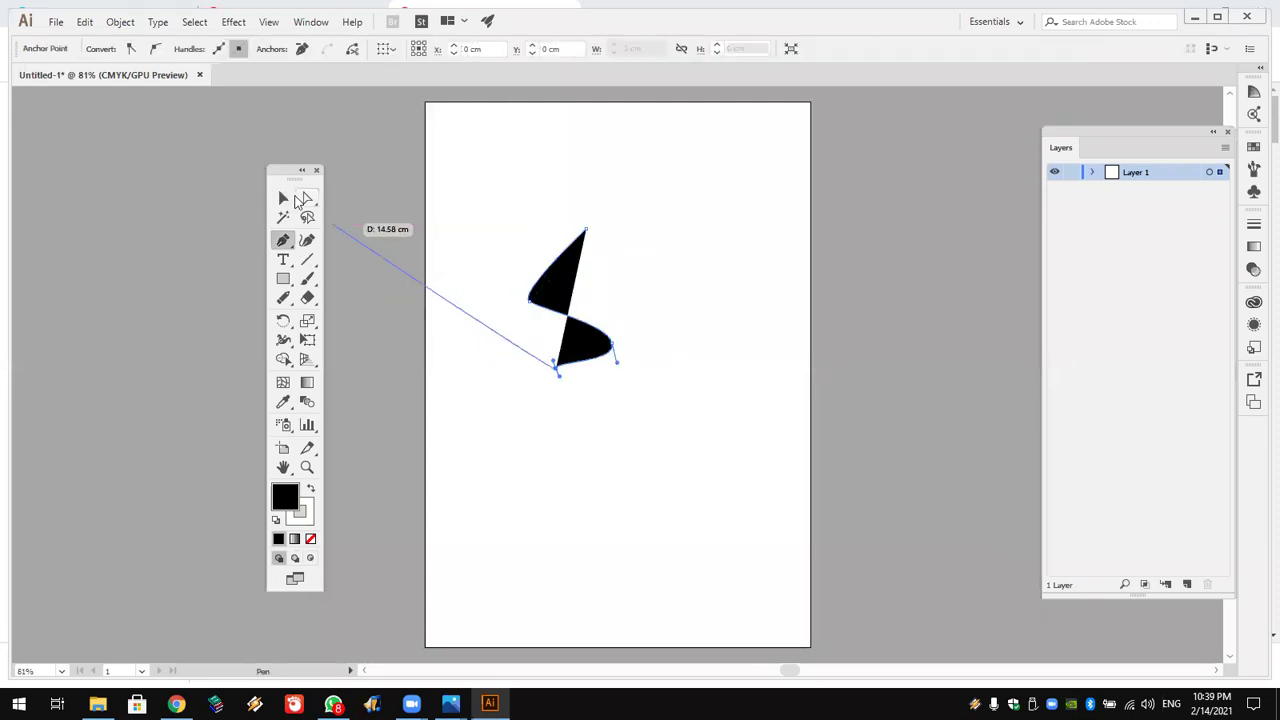
left_click(283, 198)
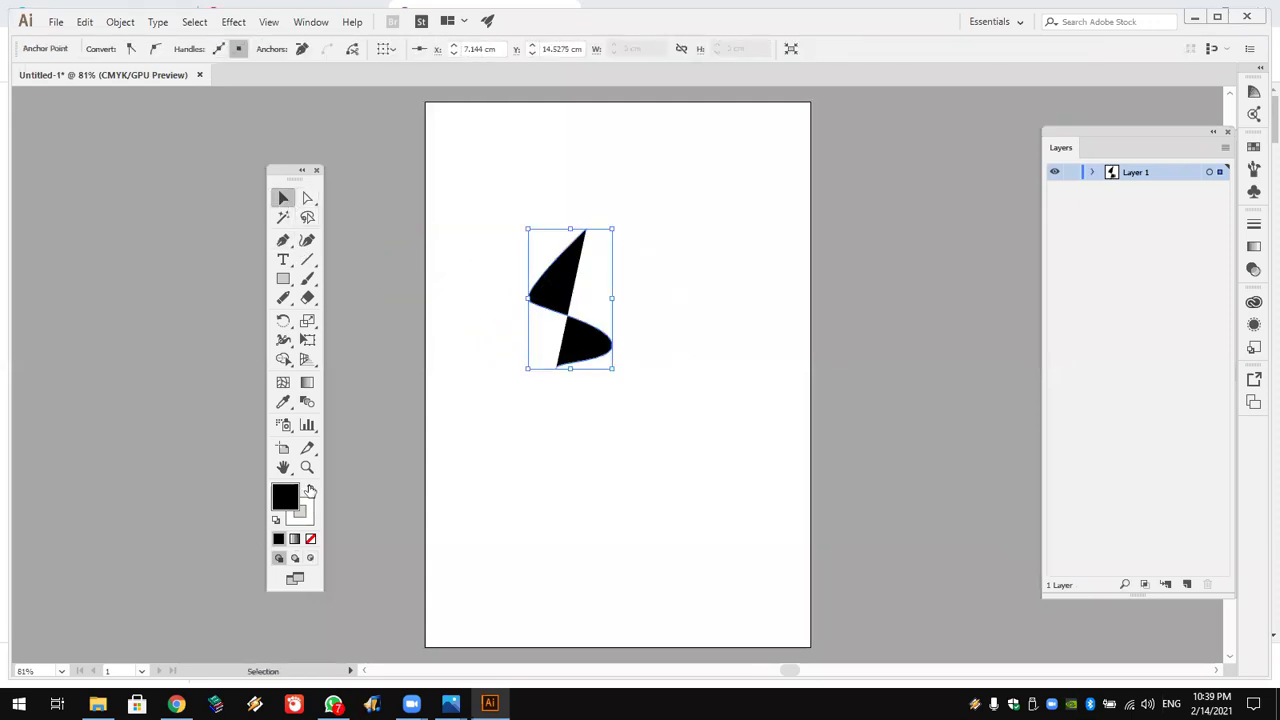
left_click(312, 490)
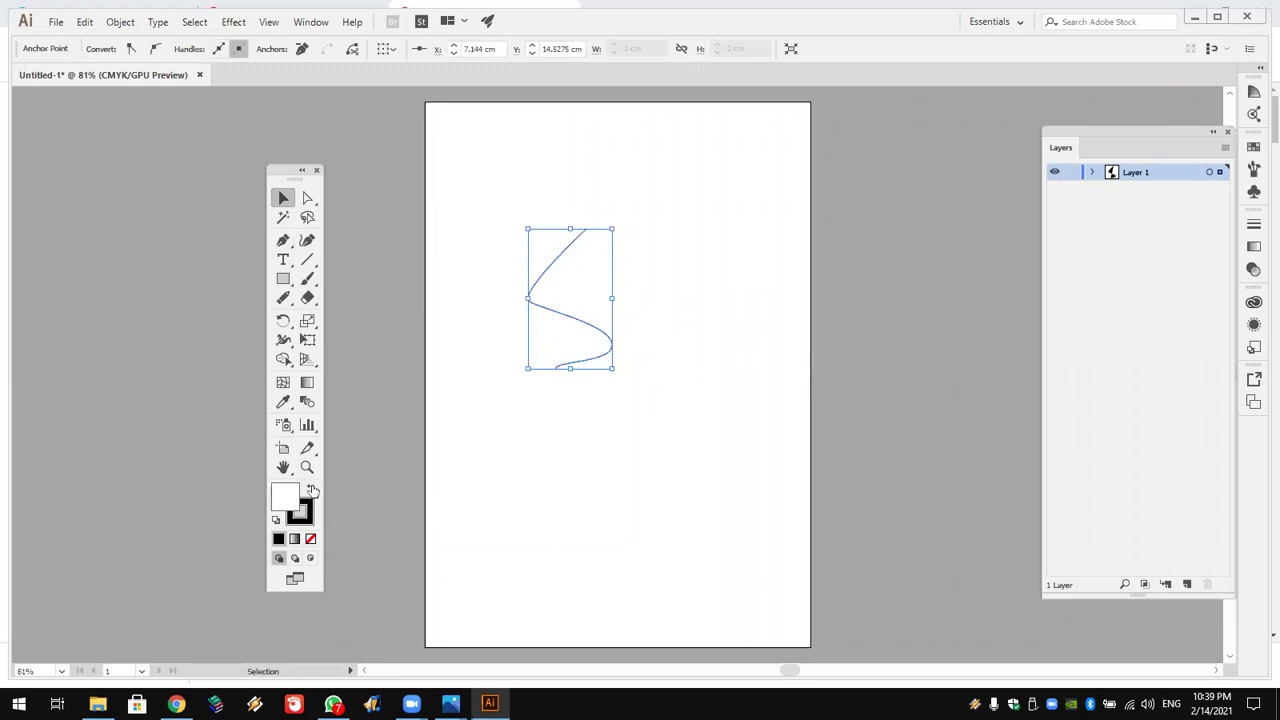
left_click(310, 538)
left_click(465, 308)
left_click_drag(511, 233, 614, 372)
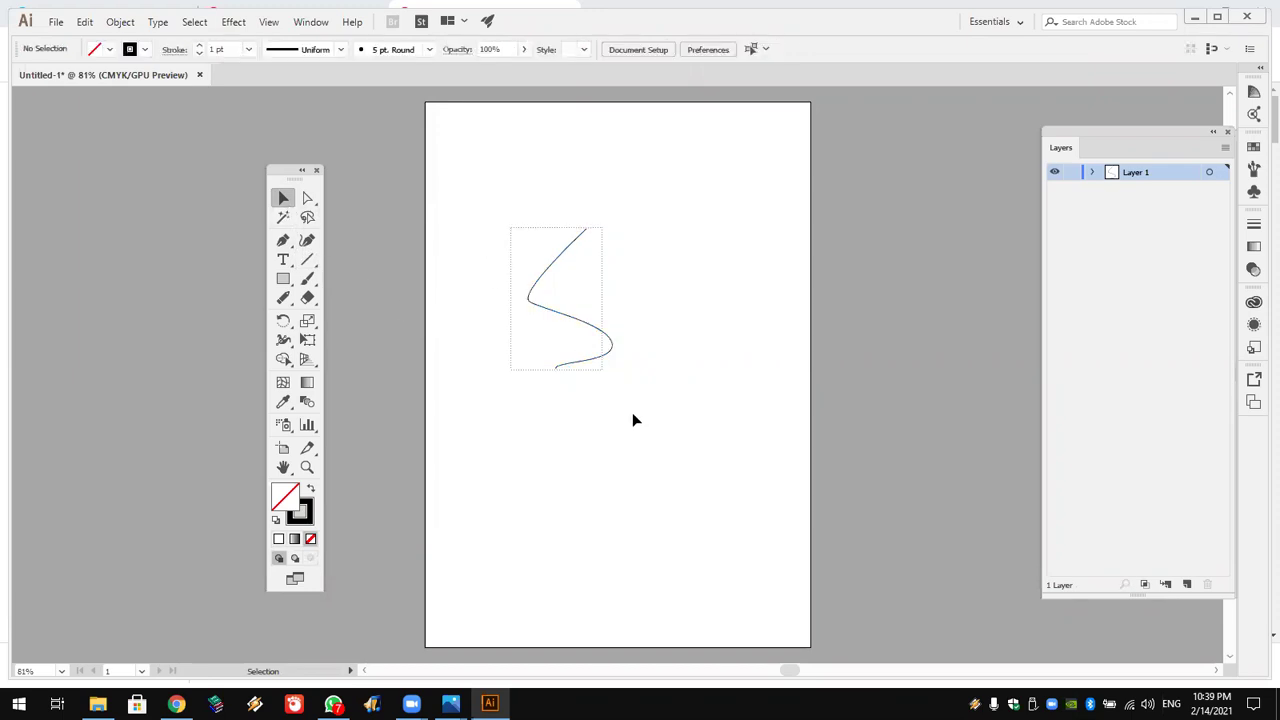
left_click(109, 52)
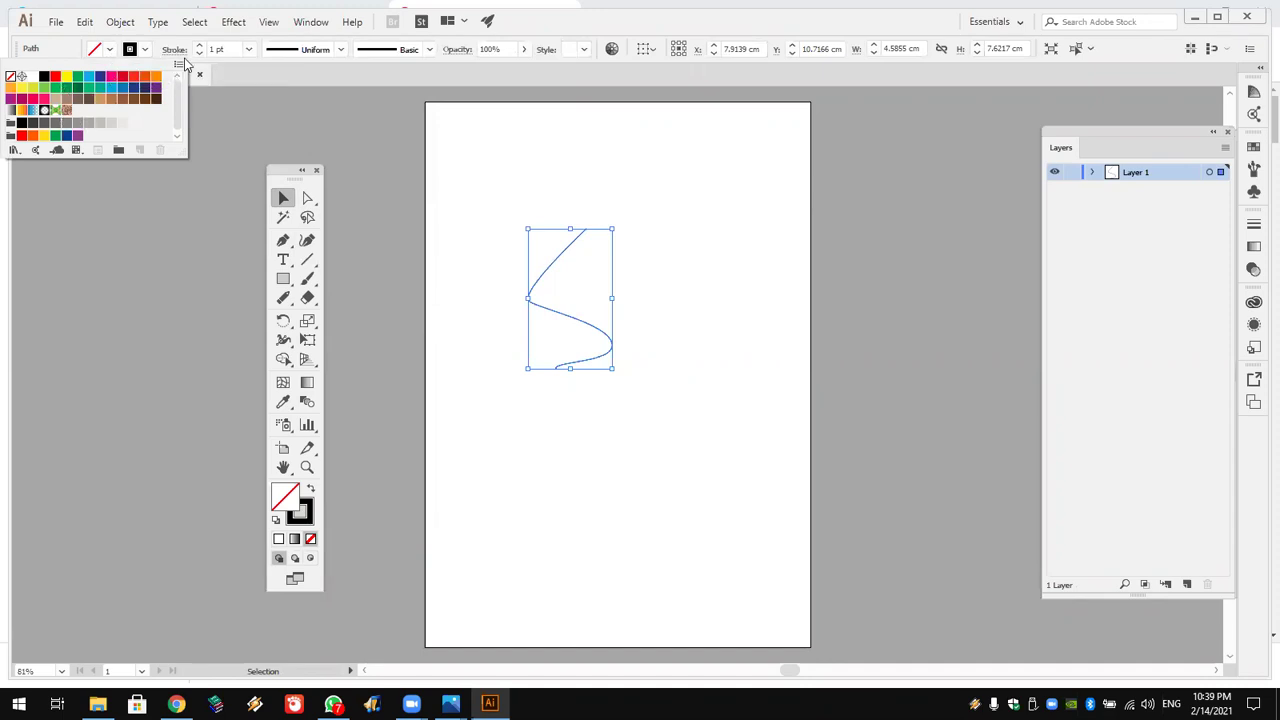
Step: Set the S-curve's stroke weight to 5 pt, try tapered and elliptical profiles, then keep Uniform
left_click(248, 49)
left_click(270, 189)
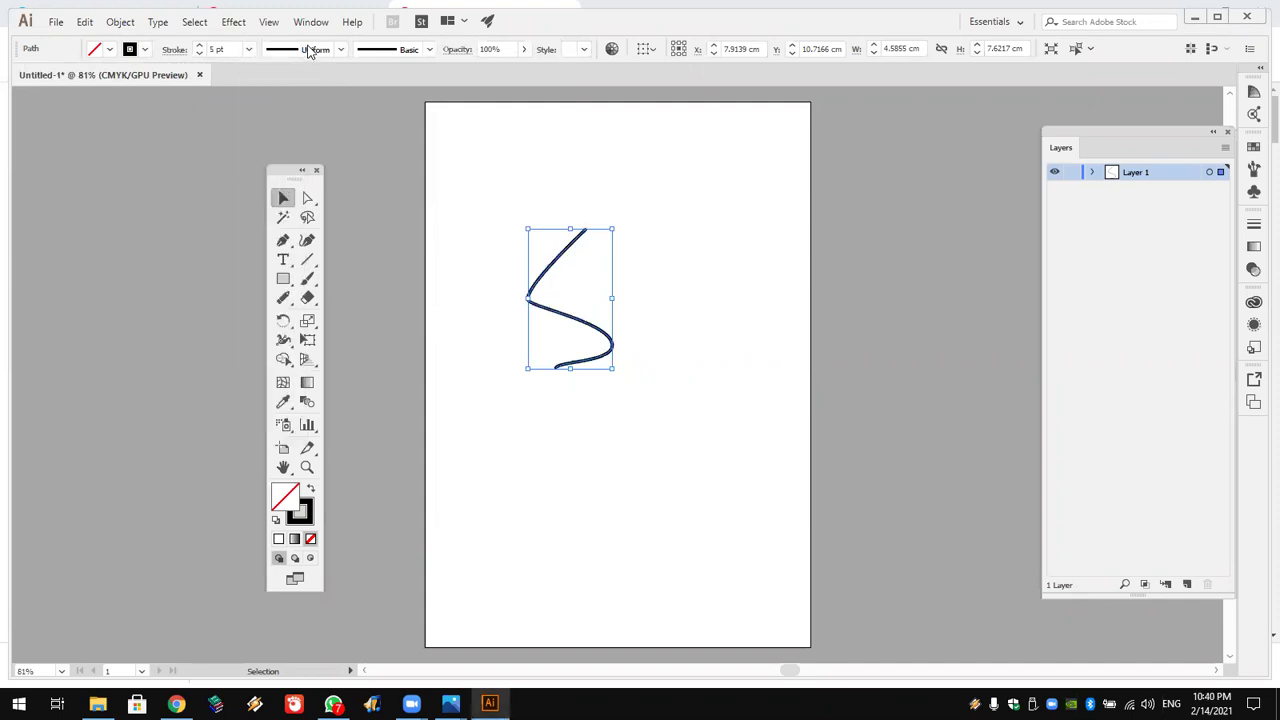
left_click(310, 49)
left_click(308, 102)
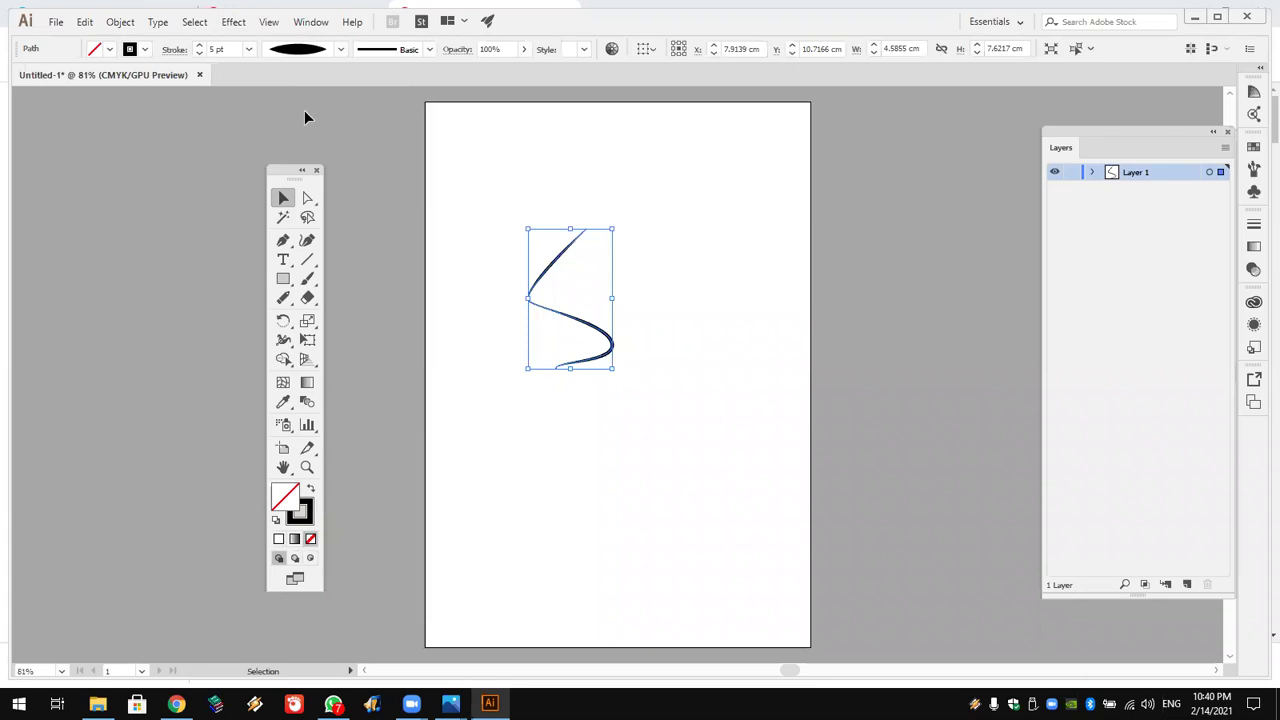
left_click(315, 50)
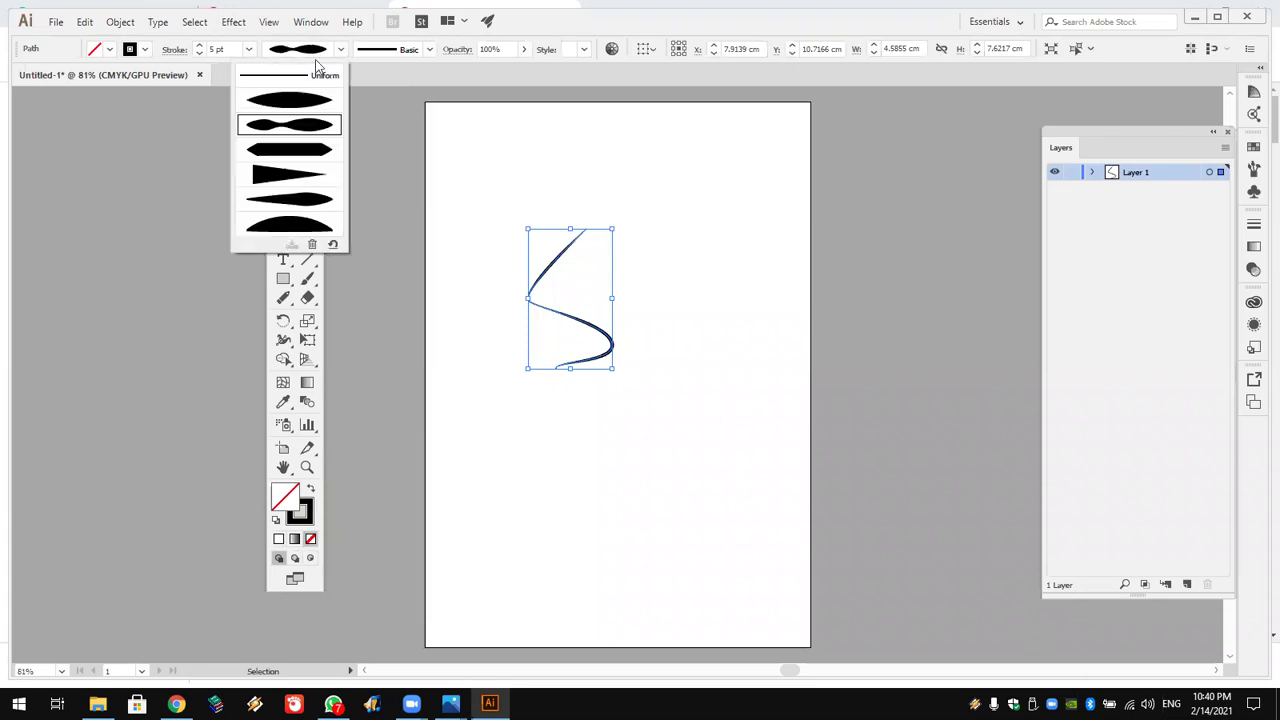
left_click(312, 98)
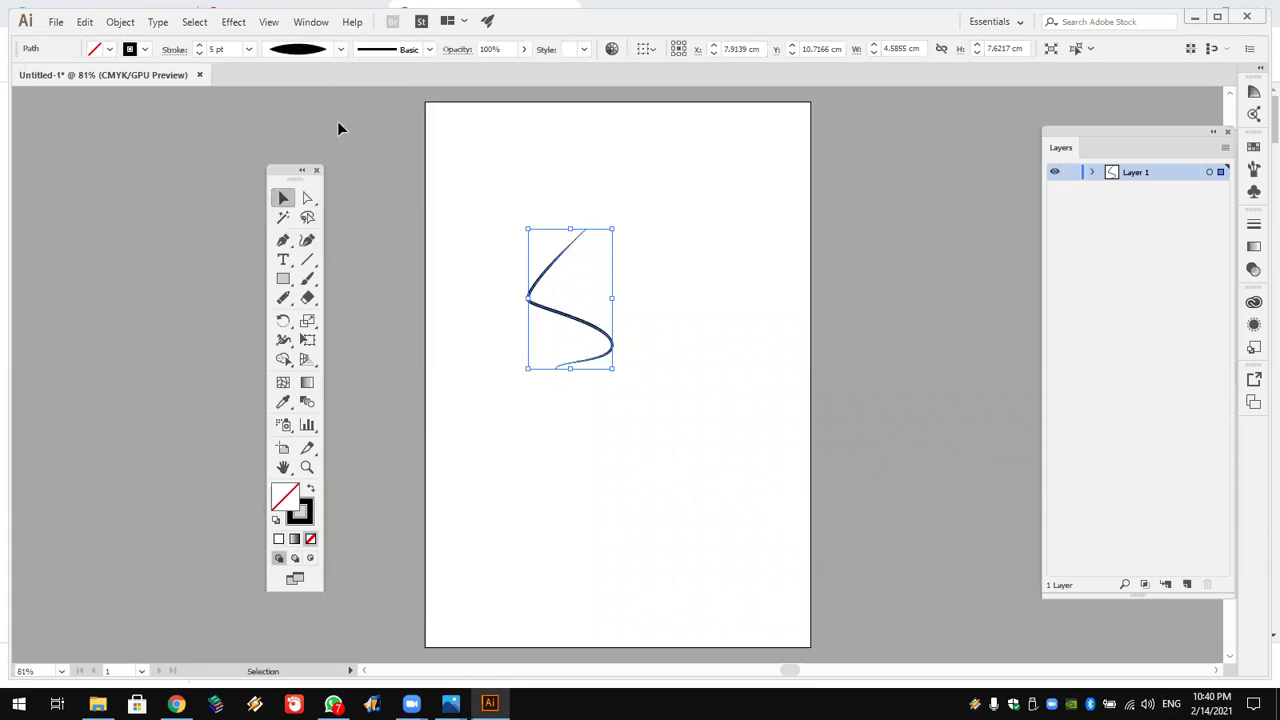
left_click(296, 55)
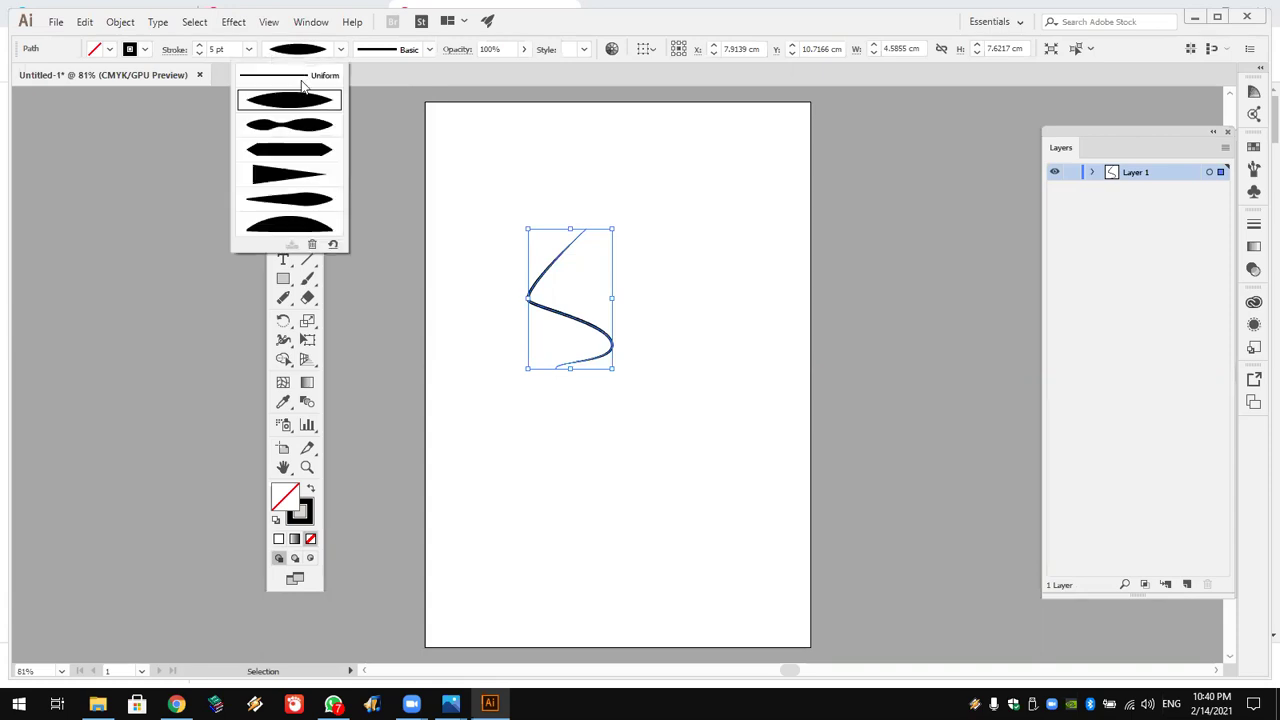
left_click(349, 160)
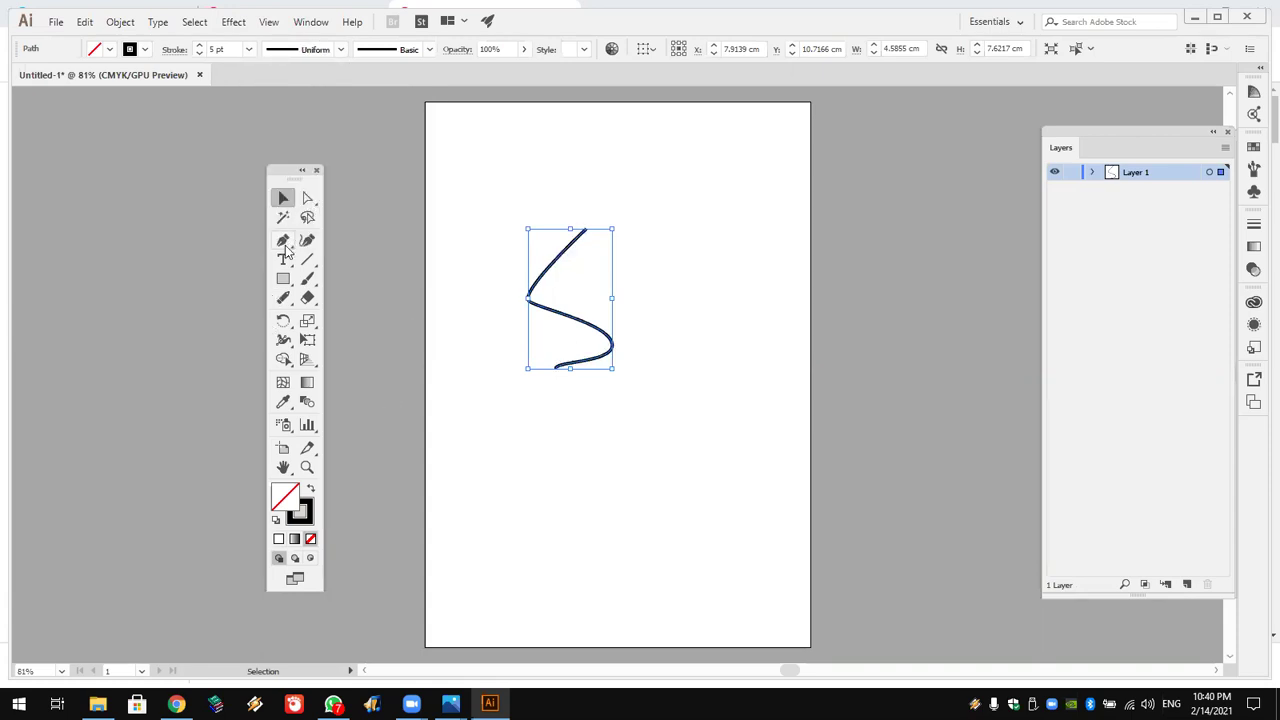
Step: Pen a smaller S-curve below the first one and zoom in on both curves
key("p")
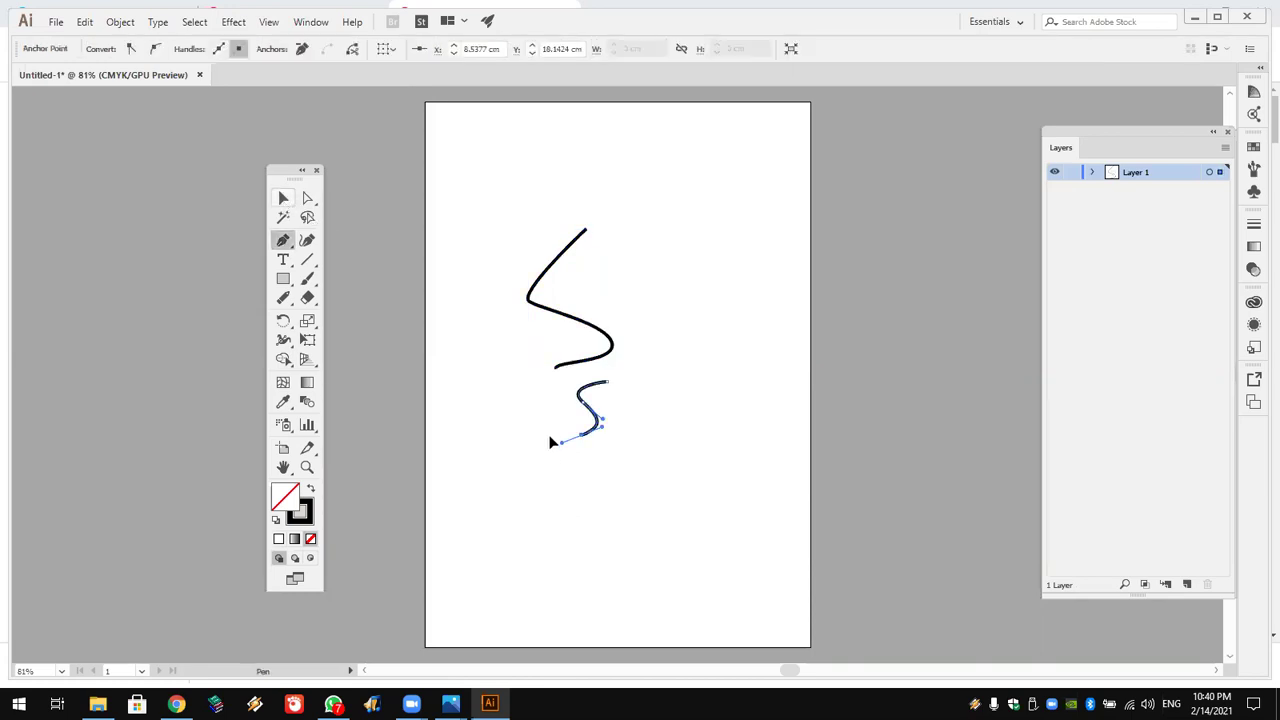
key("v")
left_click(482, 425)
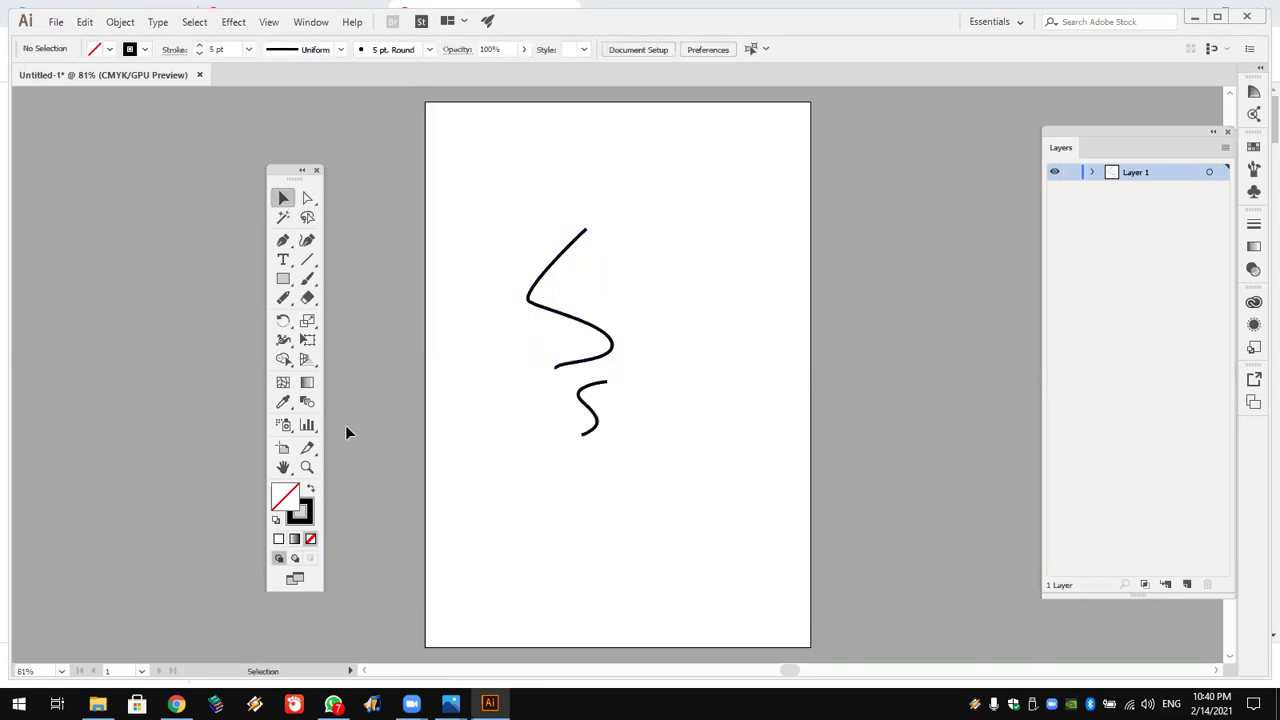
key("z")
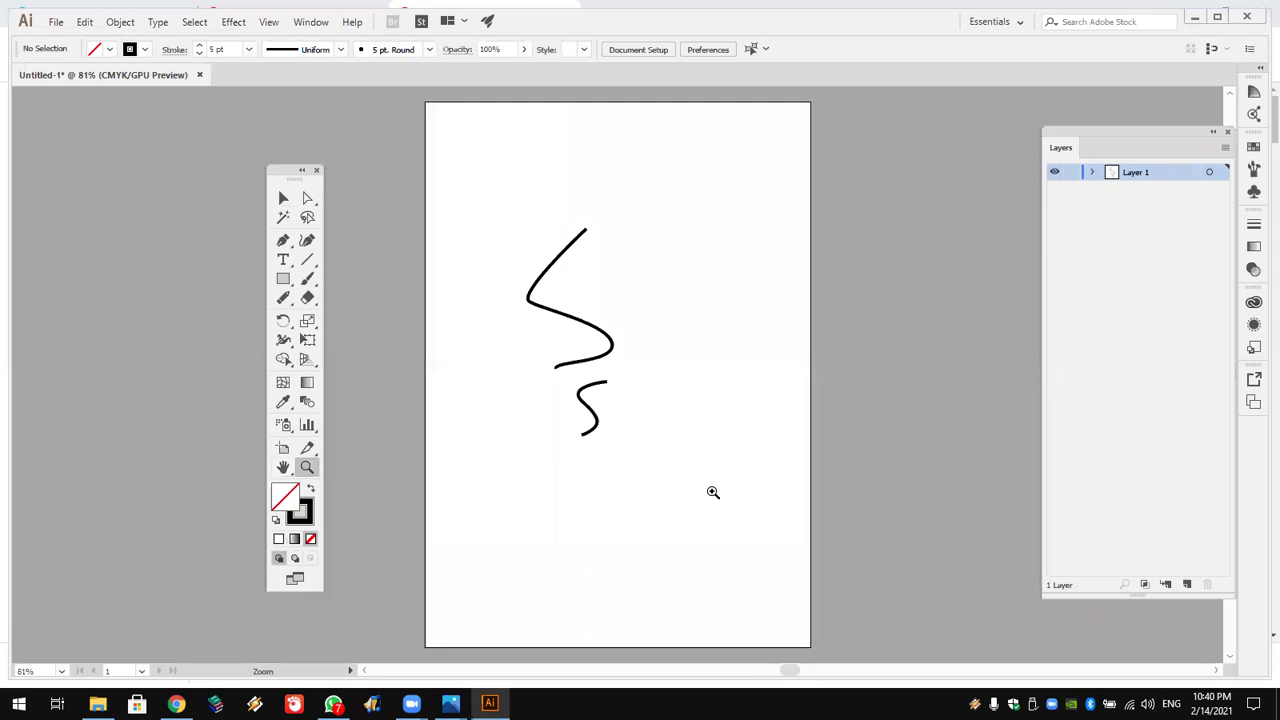
left_click(655, 480)
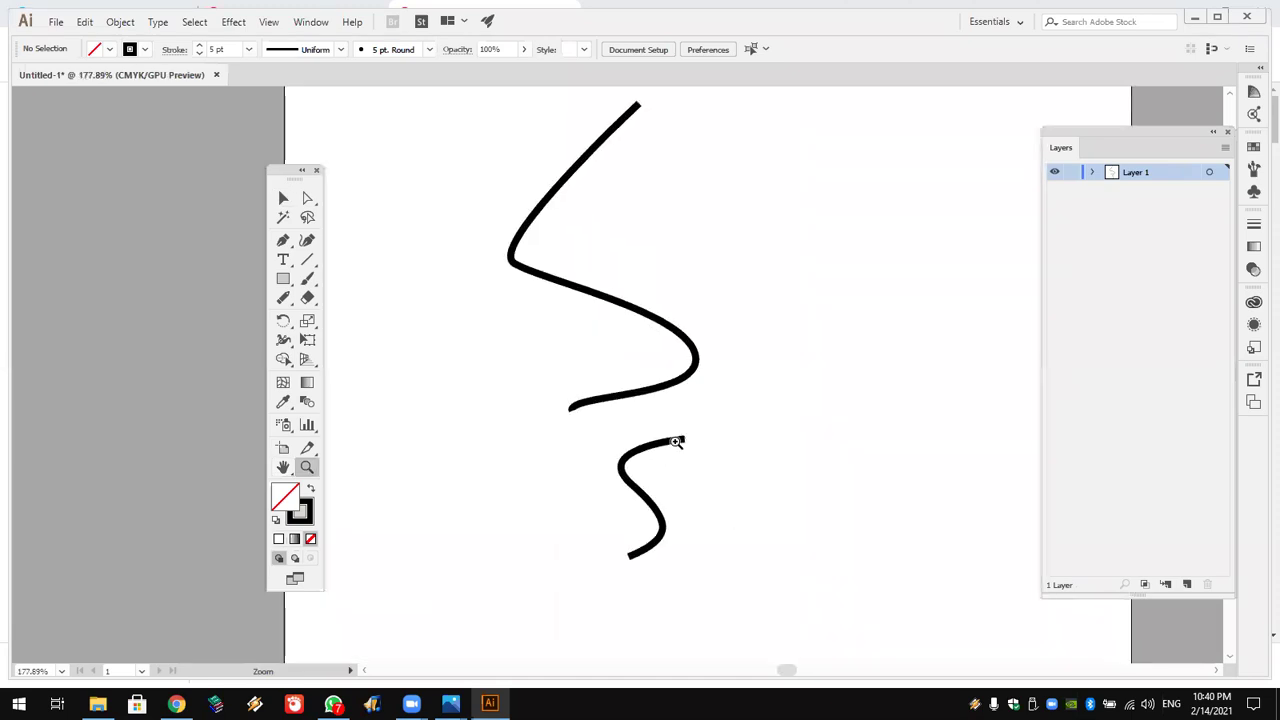
left_click(307, 199)
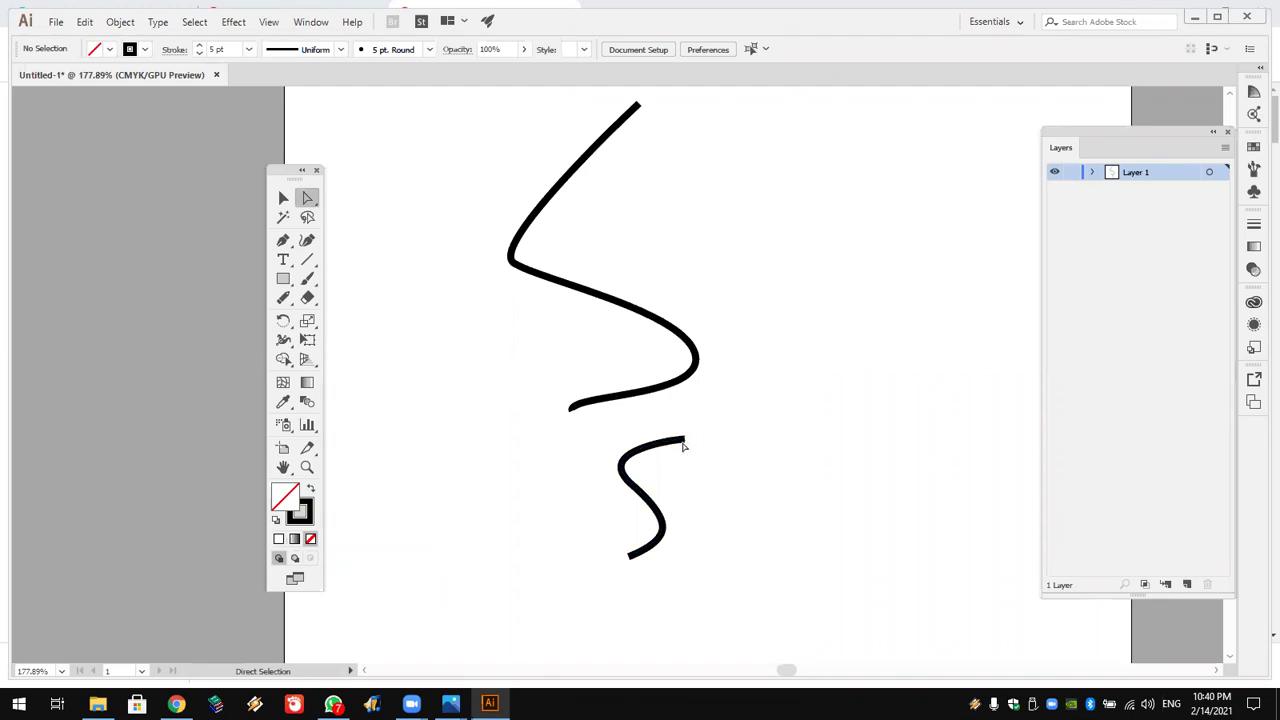
Step: Move the small curve's end onto the upper curve's end and join them into one path
mouse_move(715, 439)
left_mouse_down()
mouse_move(672, 413)
mouse_move(576, 418)
mouse_move(531, 471)
left_mouse_up()
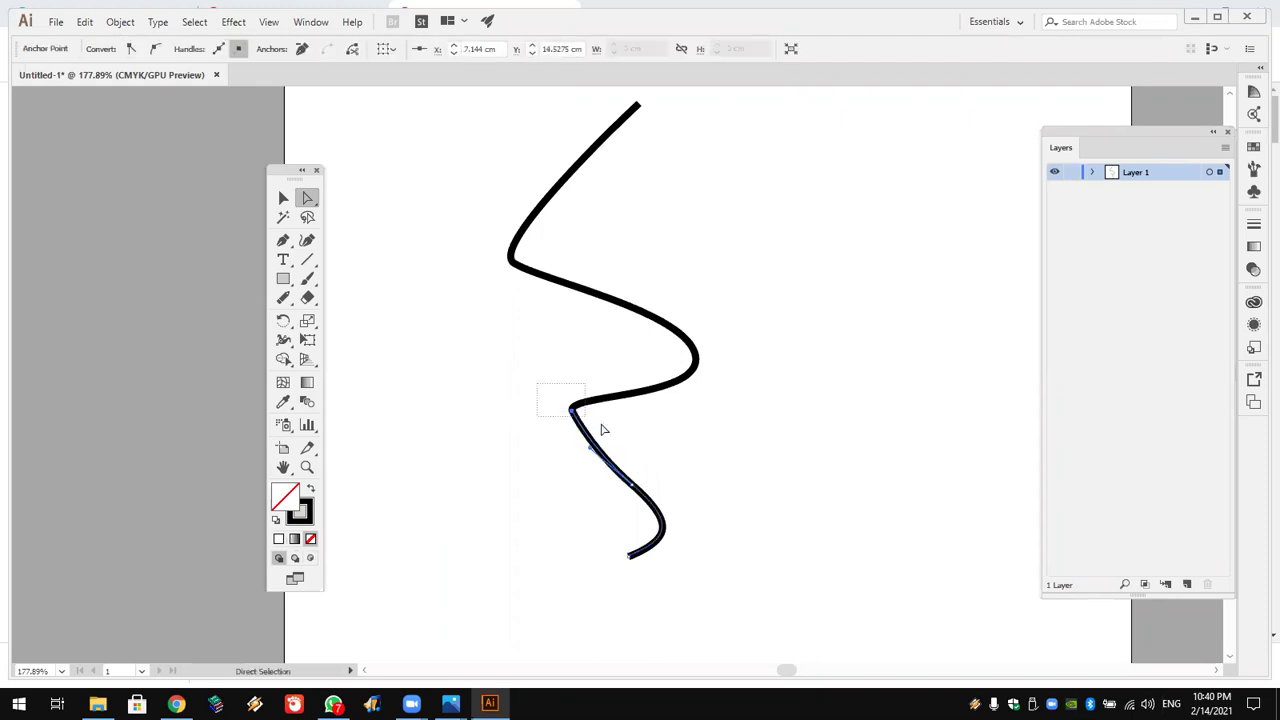
left_click_drag(573, 416, 574, 418)
right_click(580, 414)
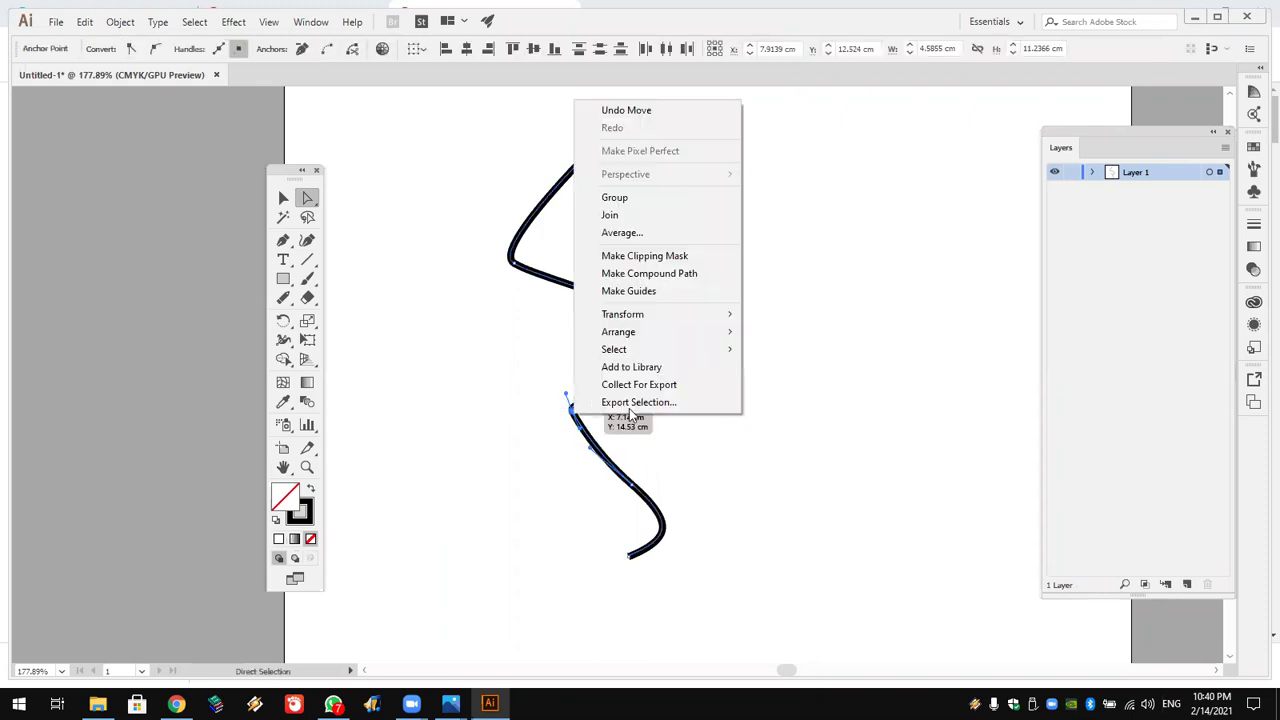
left_click(684, 216)
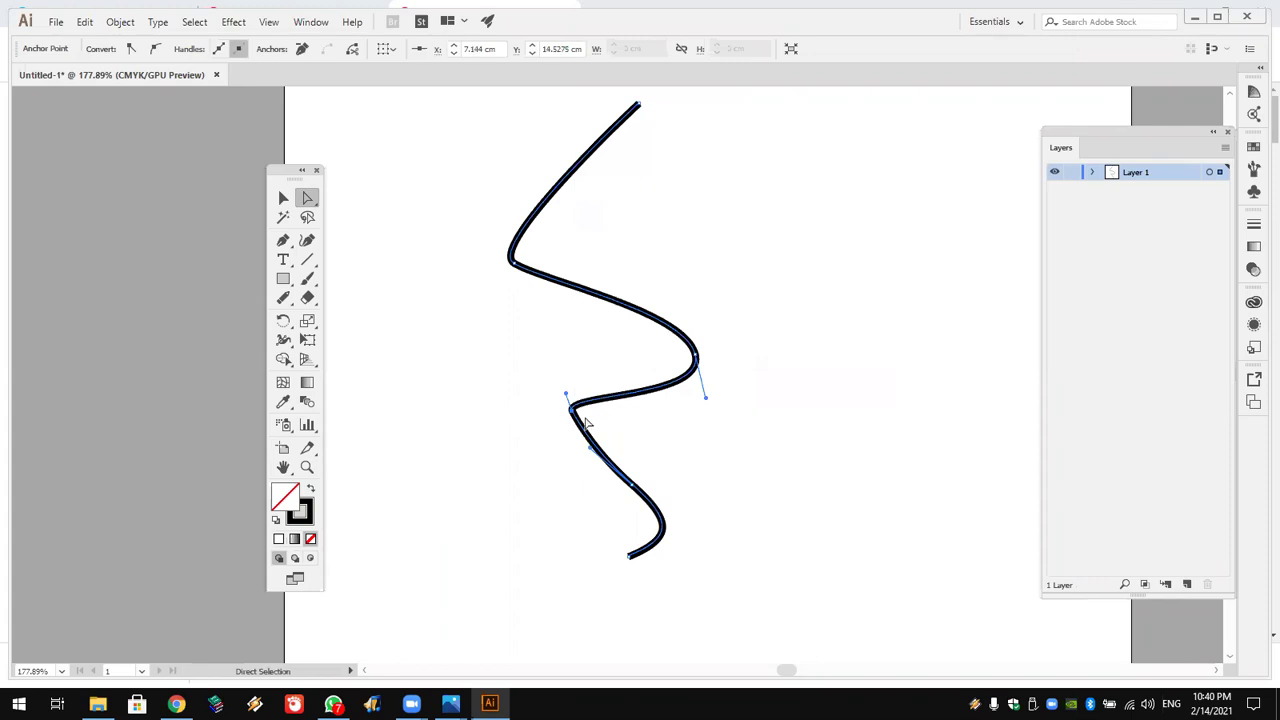
Step: Reshape the joined bend, undo the reshape and join, then shift the lower curve's top end left
left_click(572, 409)
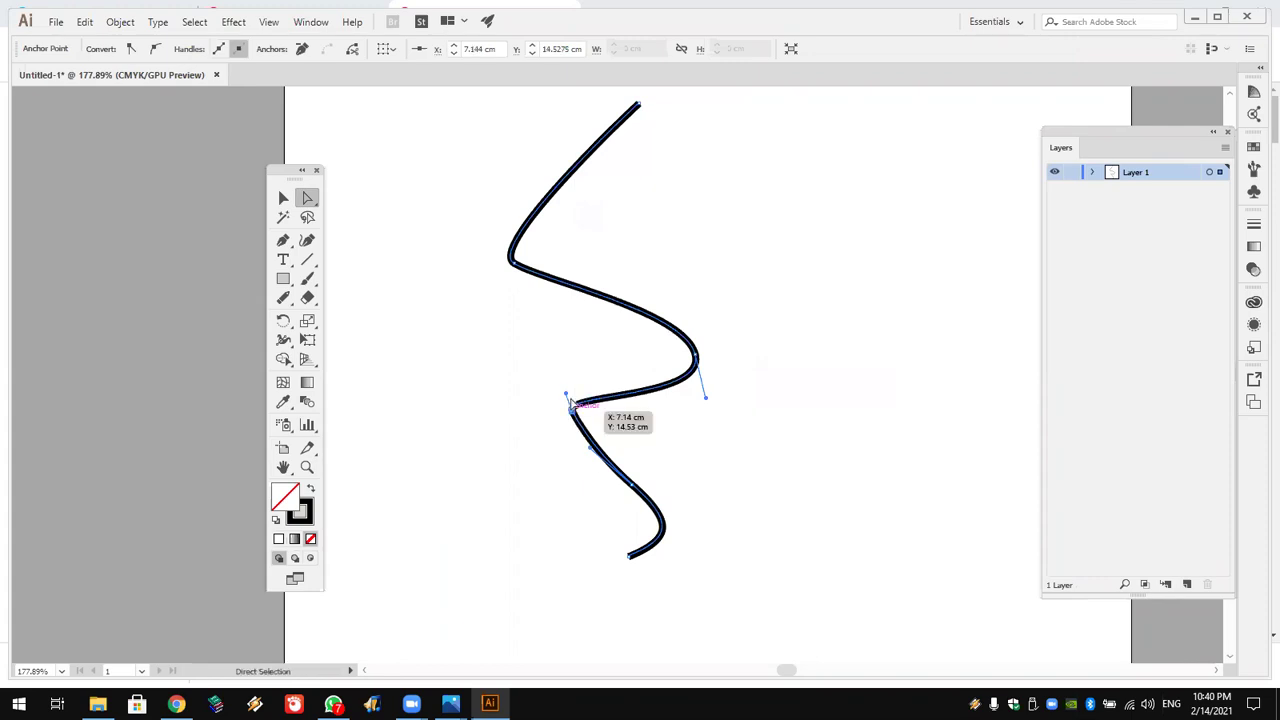
left_click(589, 383)
left_click_drag(555, 394, 628, 457)
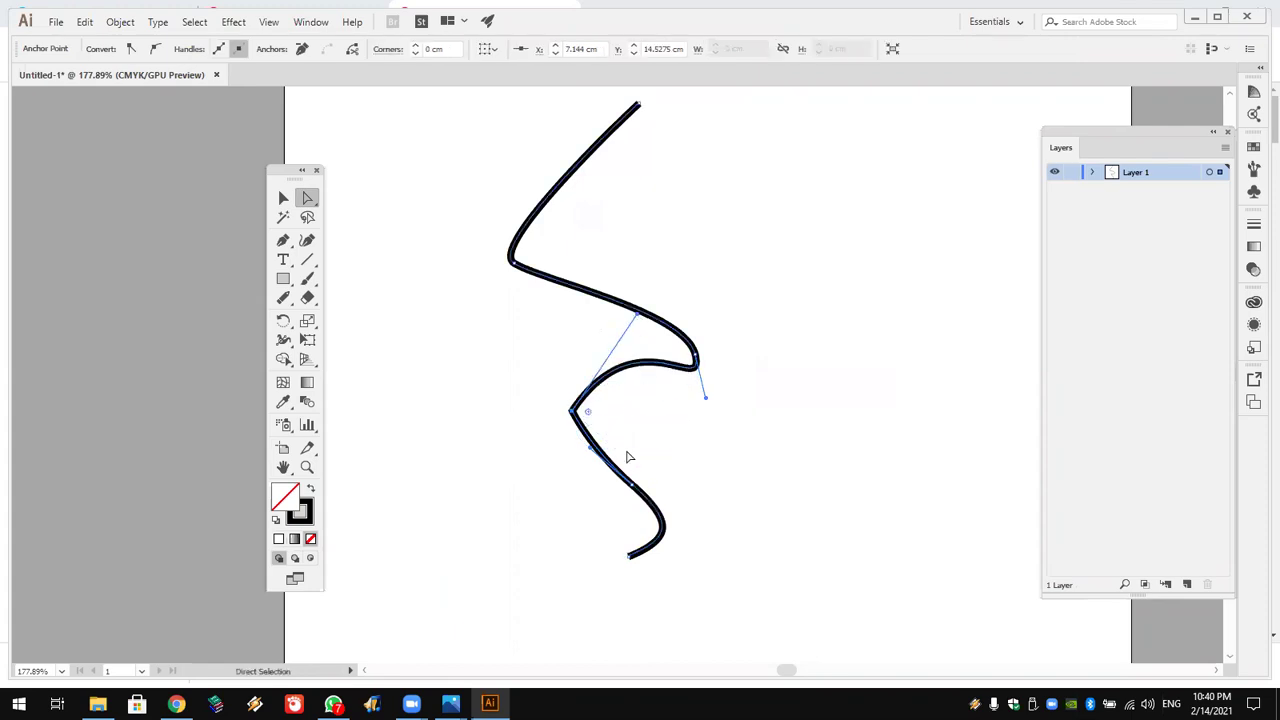
key("ctrl+z")
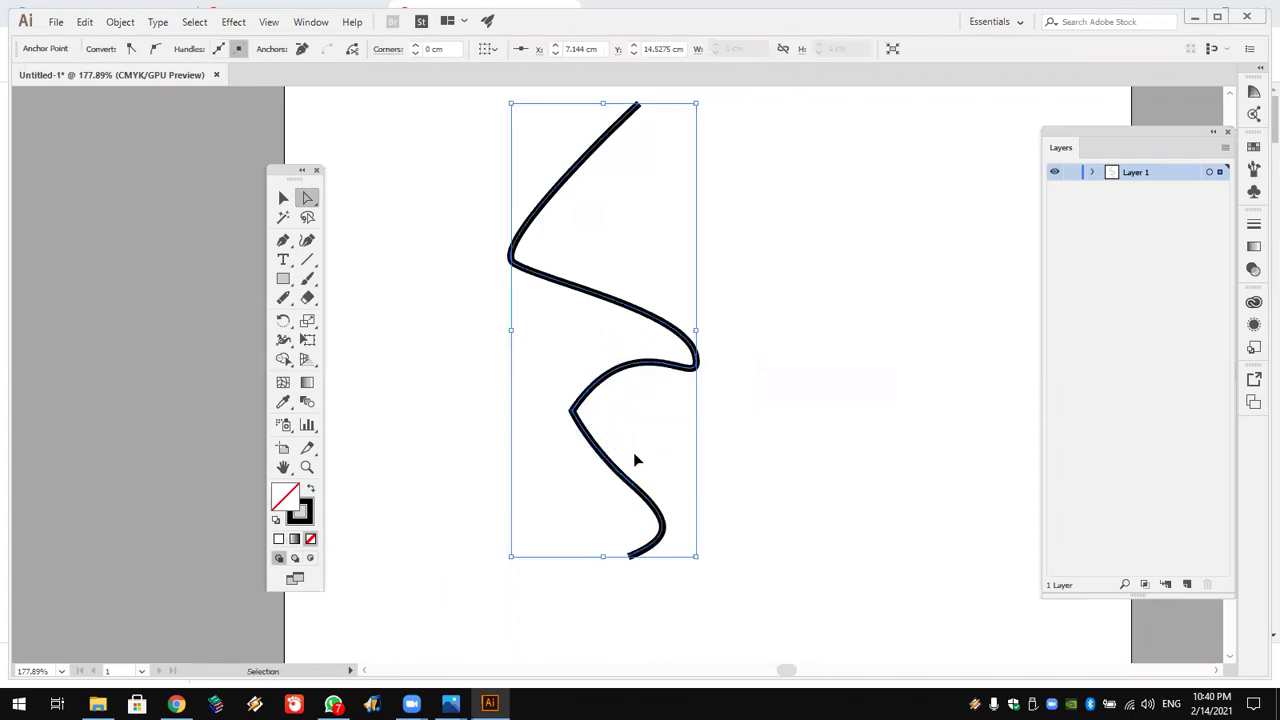
key("ctrl+z")
key("ctrl+z")
mouse_move(727, 425)
left_mouse_down()
mouse_move(660, 452)
mouse_move(585, 440)
left_mouse_up()
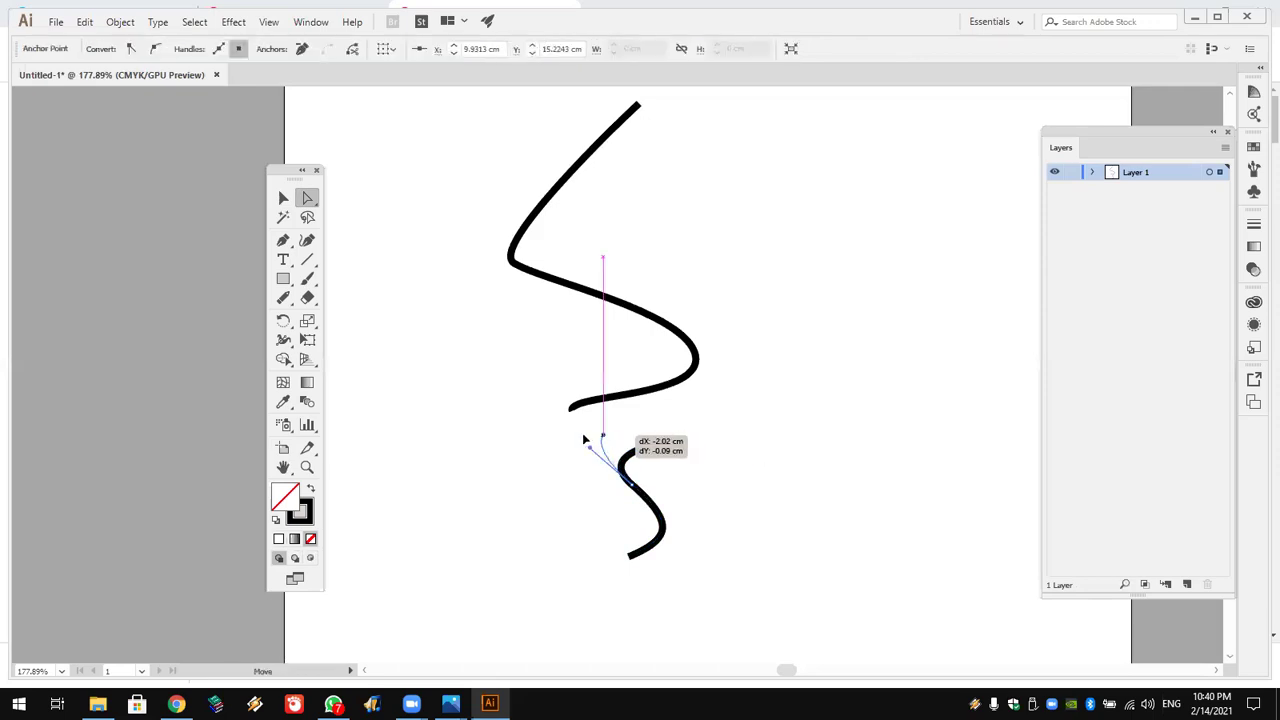
left_click(503, 413)
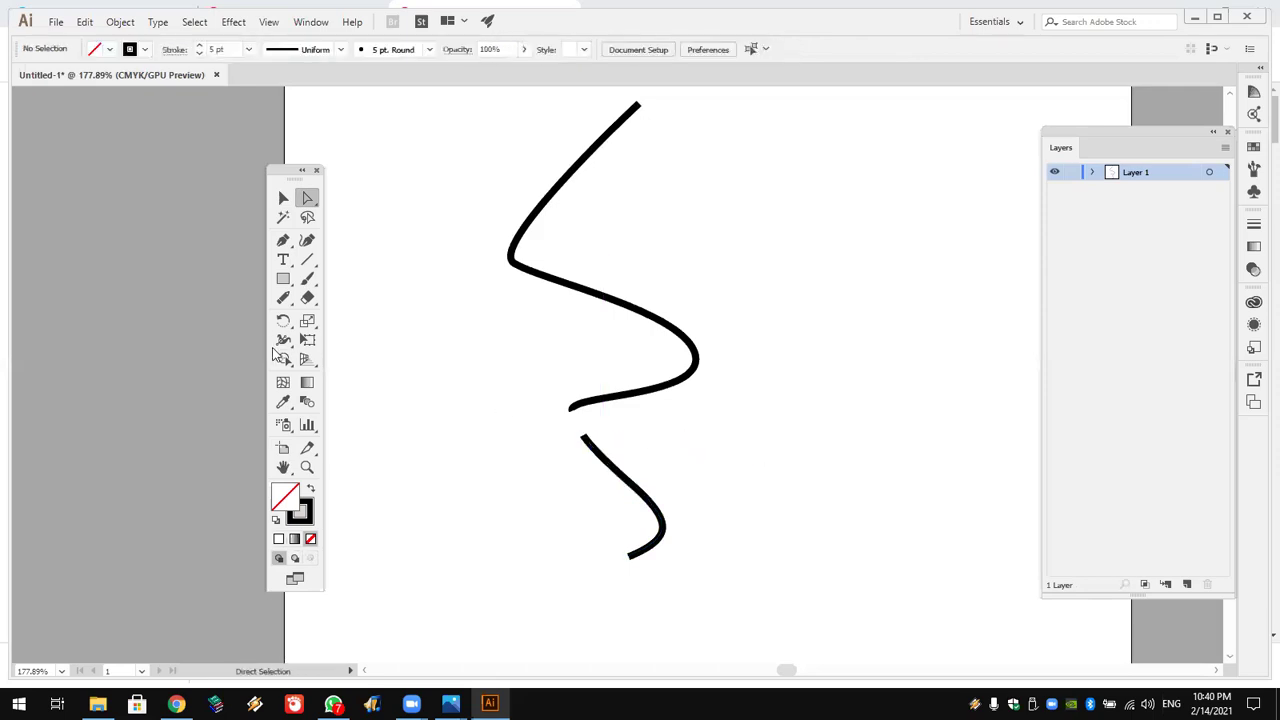
Step: Use the Join tool to bridge the curve ends and cut out the wavy line's middle section
left_click(284, 297)
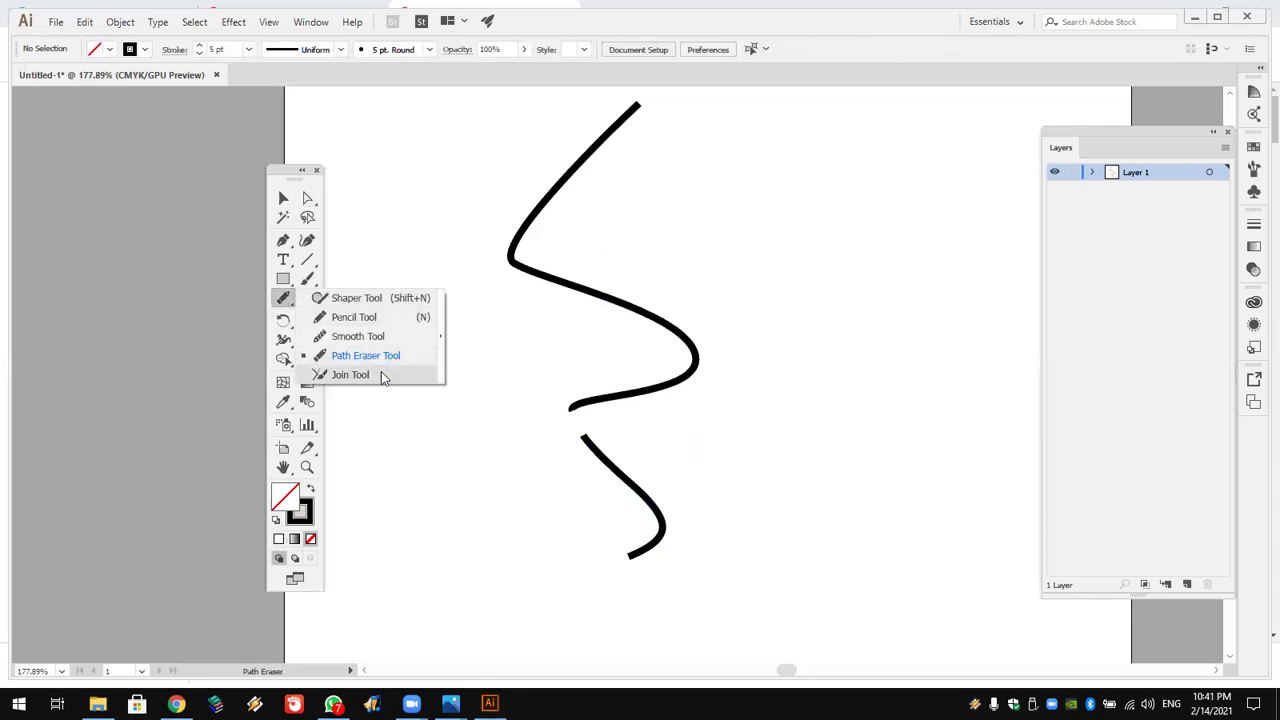
left_click(381, 375)
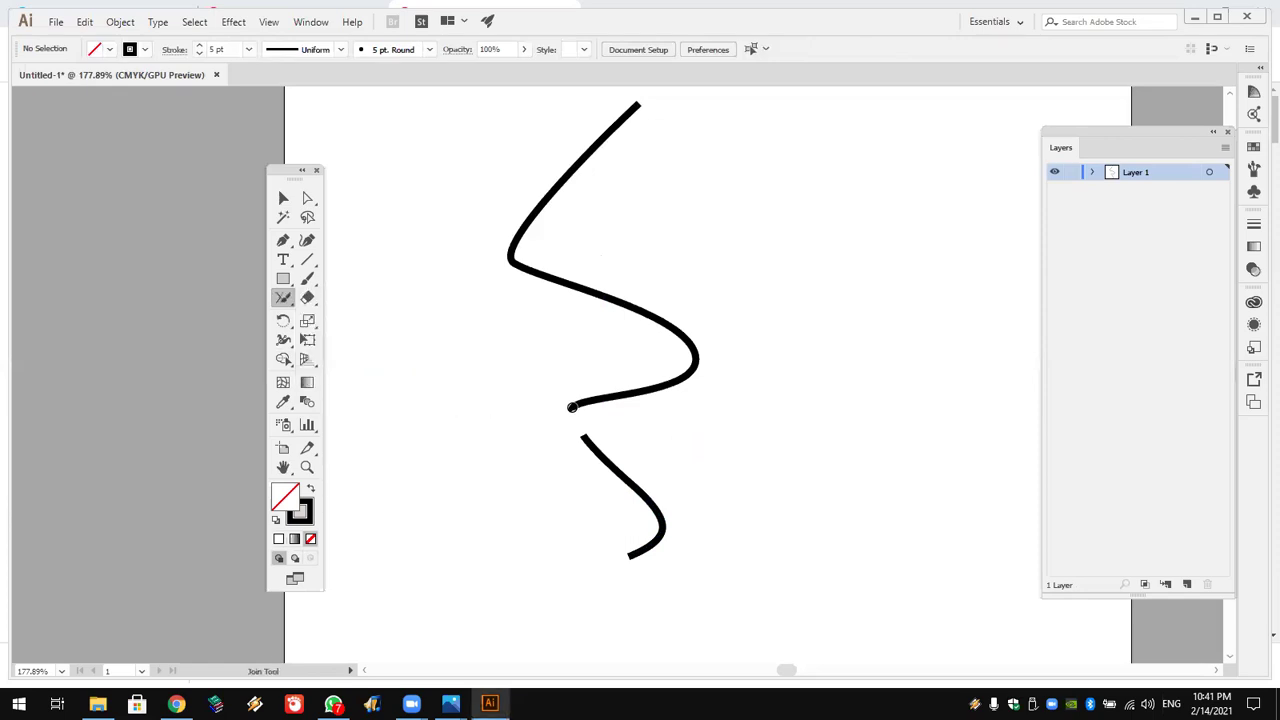
left_click_drag(568, 407, 586, 437)
left_click(284, 298)
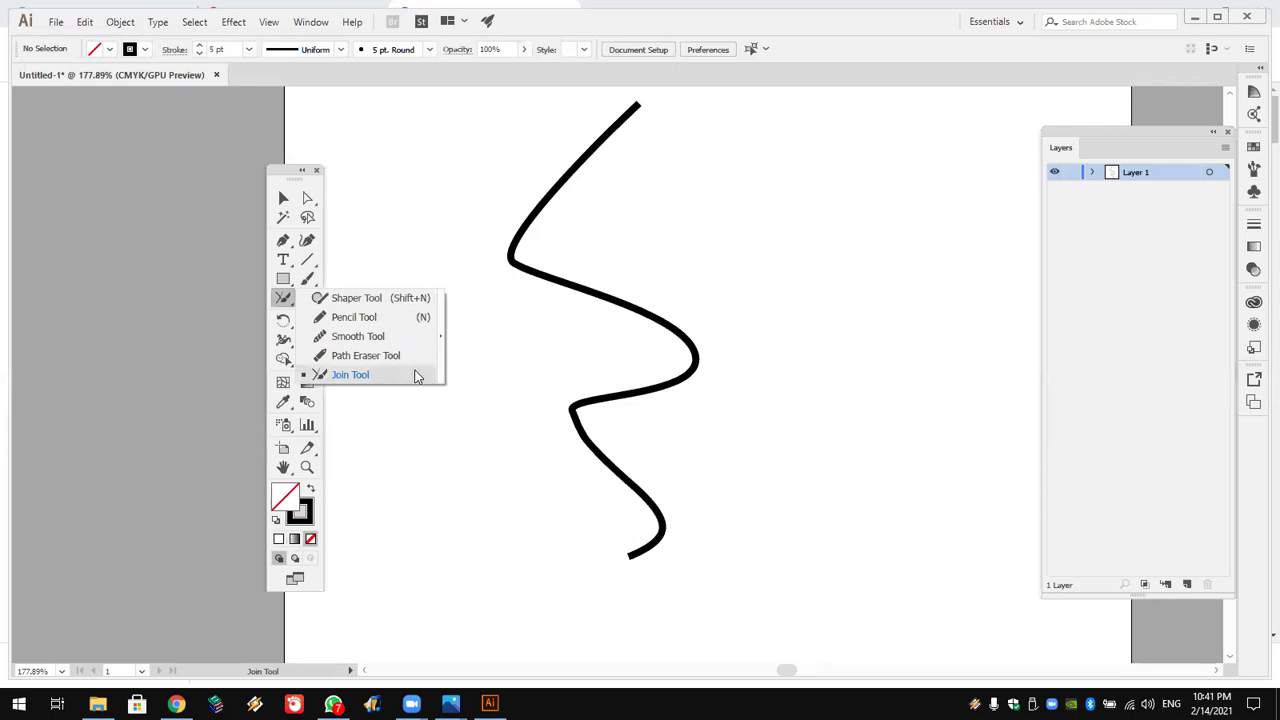
left_click(572, 374)
left_click_drag(575, 378, 573, 372)
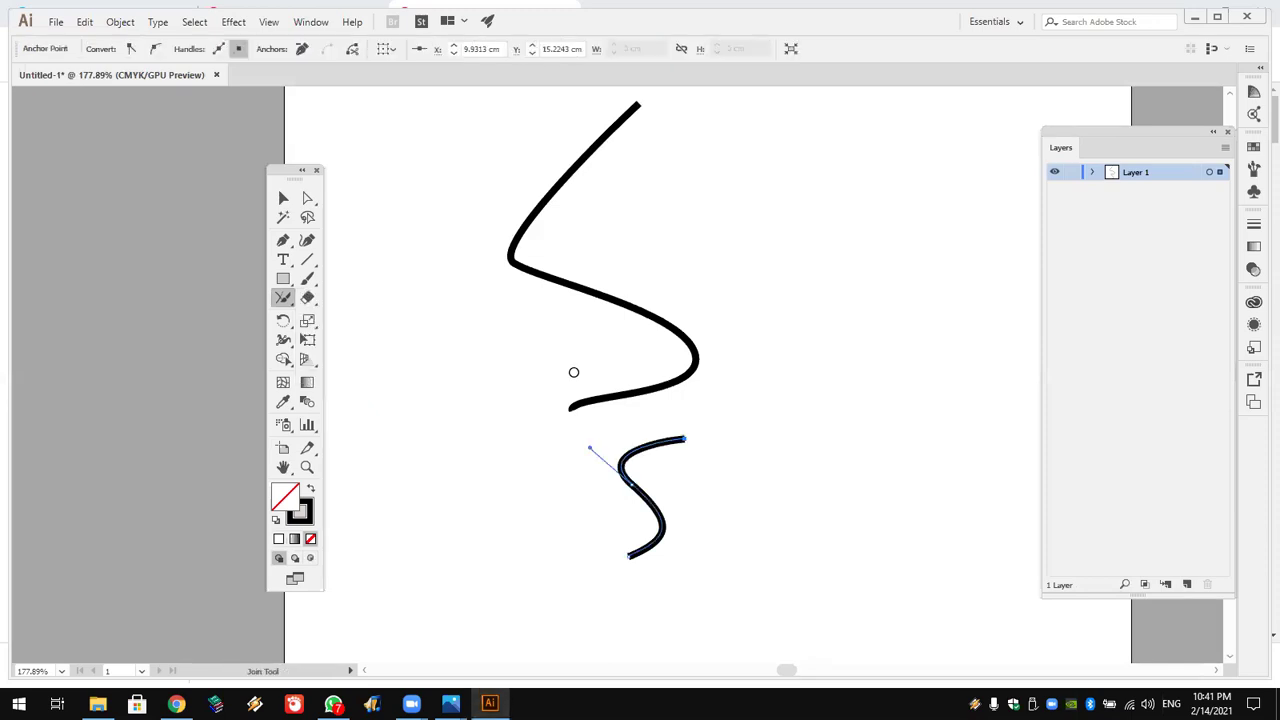
Step: Pull the lower S path's top end up and left into a hook, then retry joining the ends
left_click(283, 198)
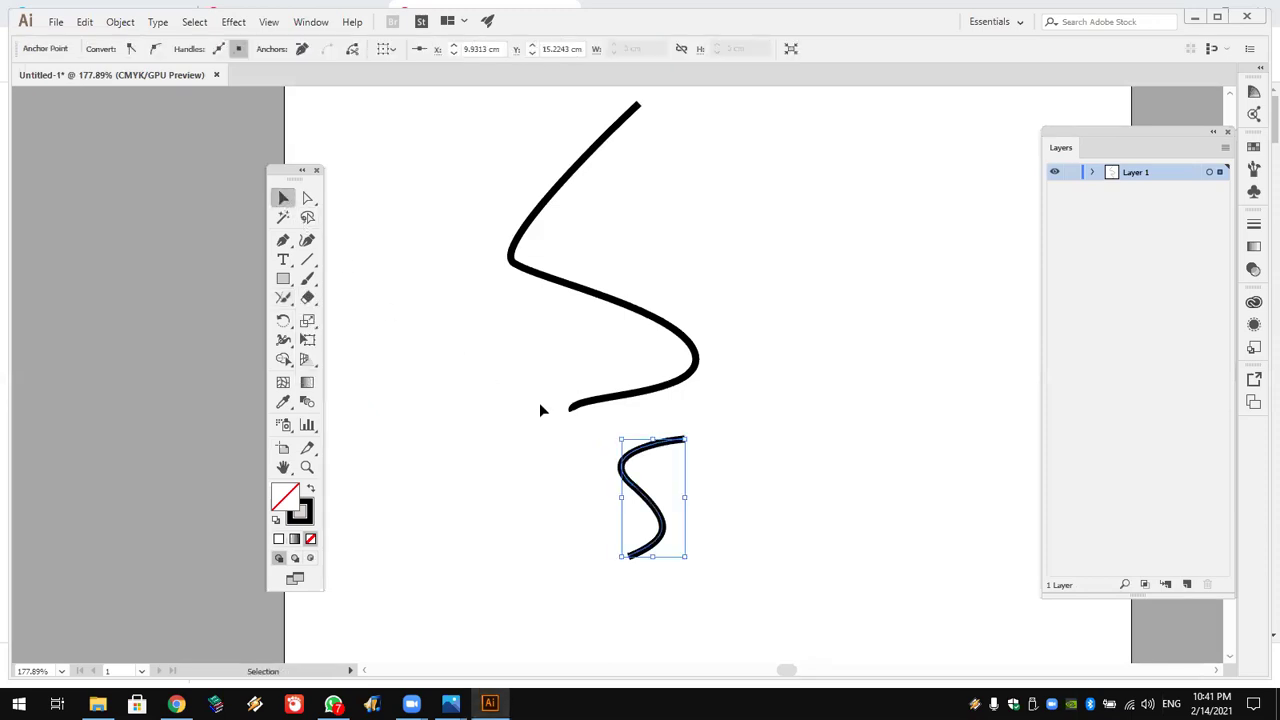
left_click(307, 198)
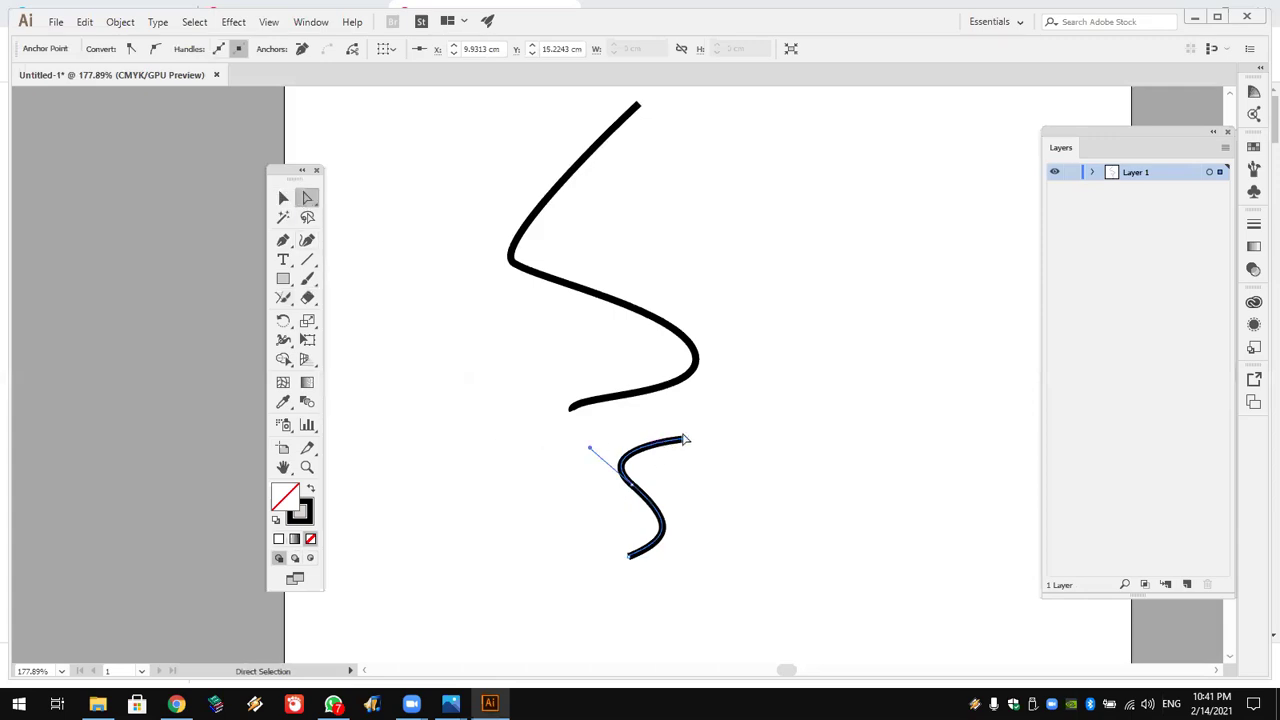
left_click_drag(651, 443, 655, 455)
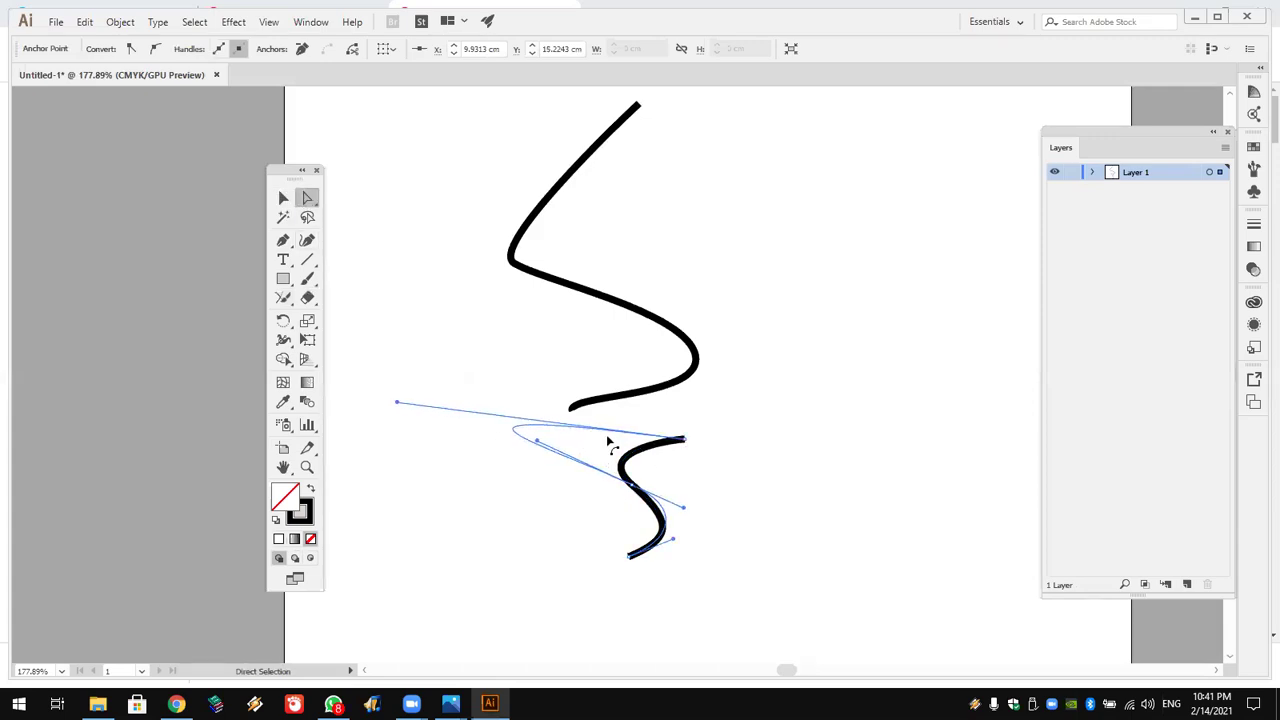
left_click_drag(684, 441, 557, 429)
left_click(285, 298)
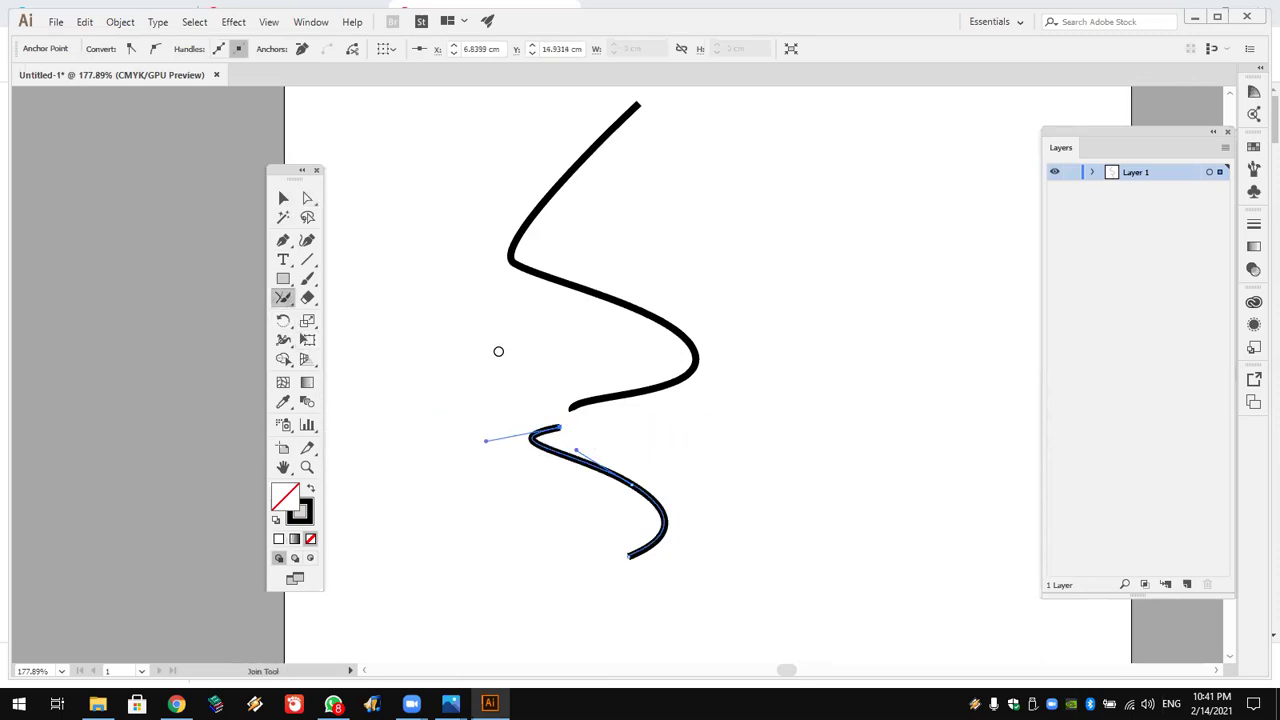
mouse_move(570, 405)
left_mouse_down()
mouse_move(560, 428)
mouse_move(570, 408)
left_mouse_up()
left_click(284, 198)
left_click(450, 390)
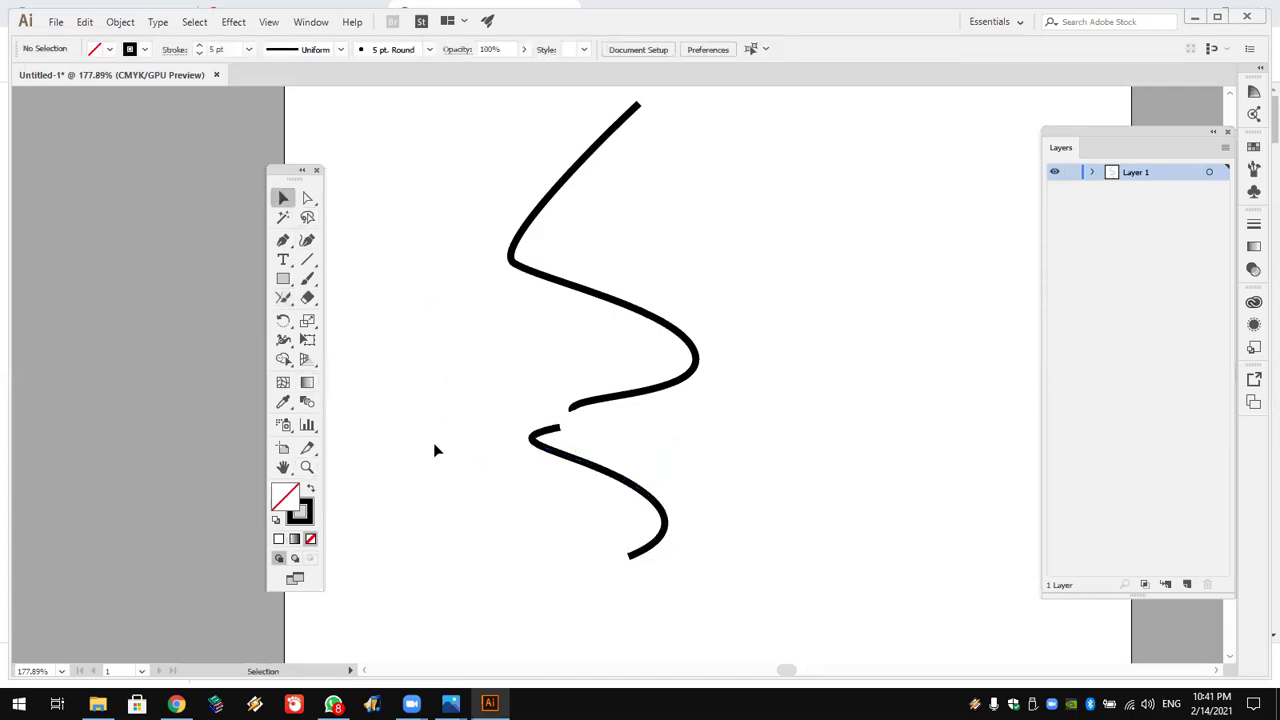
Step: Join the two wavy-line pieces into one stroke across the zoomed gap, then fit the artboard
left_click(307, 467)
left_click_drag(600, 440, 731, 577)
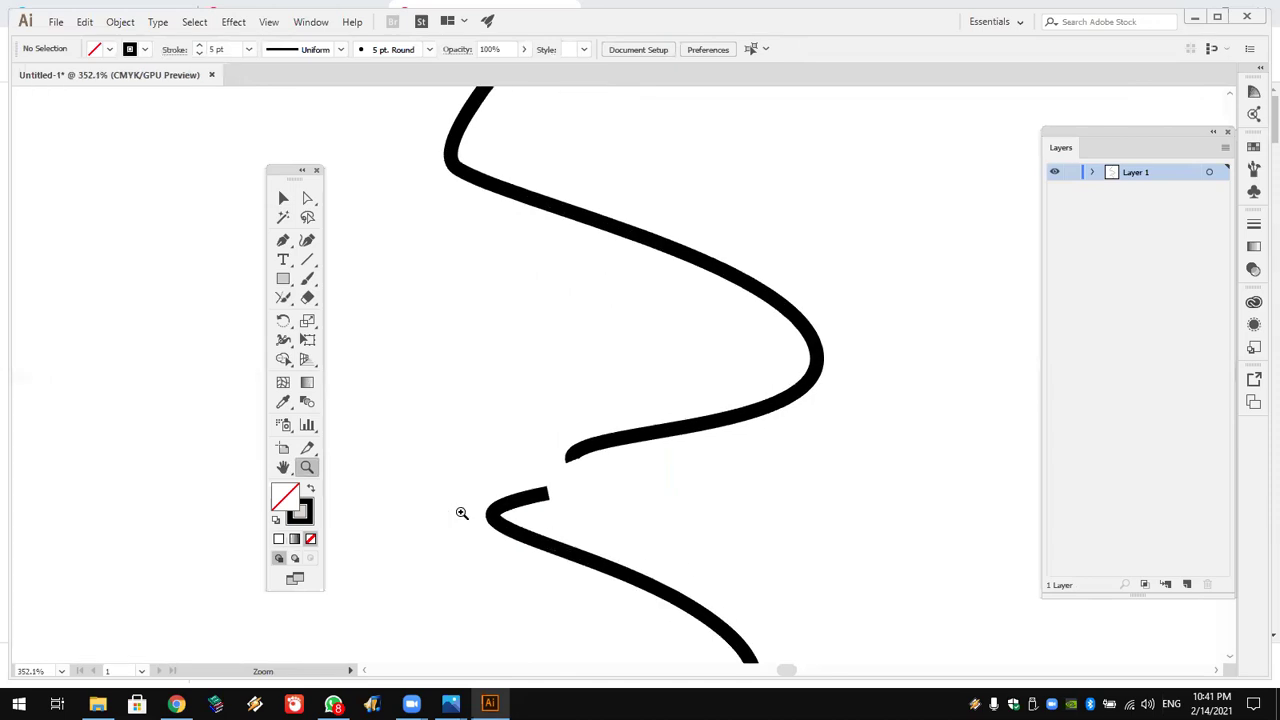
left_click(290, 301)
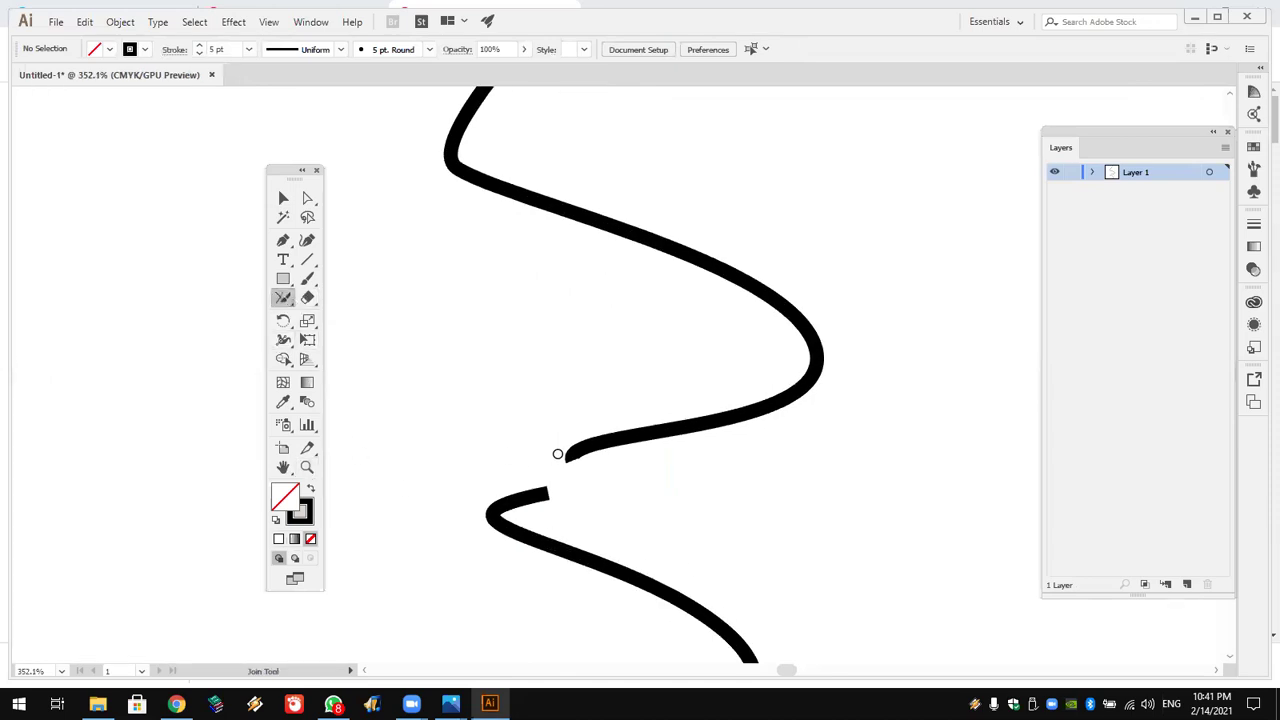
left_click_drag(568, 456, 530, 502)
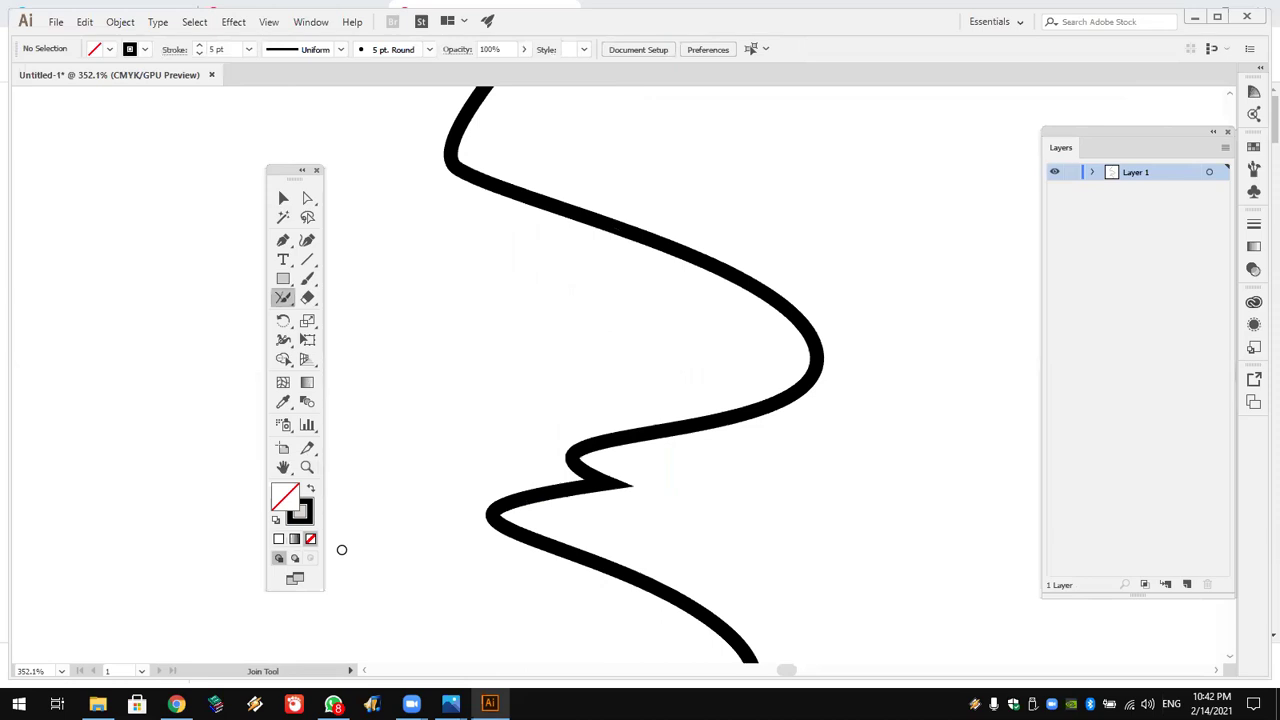
double_click(286, 467)
Step: Select and delete the joined wavy line
left_click(283, 199)
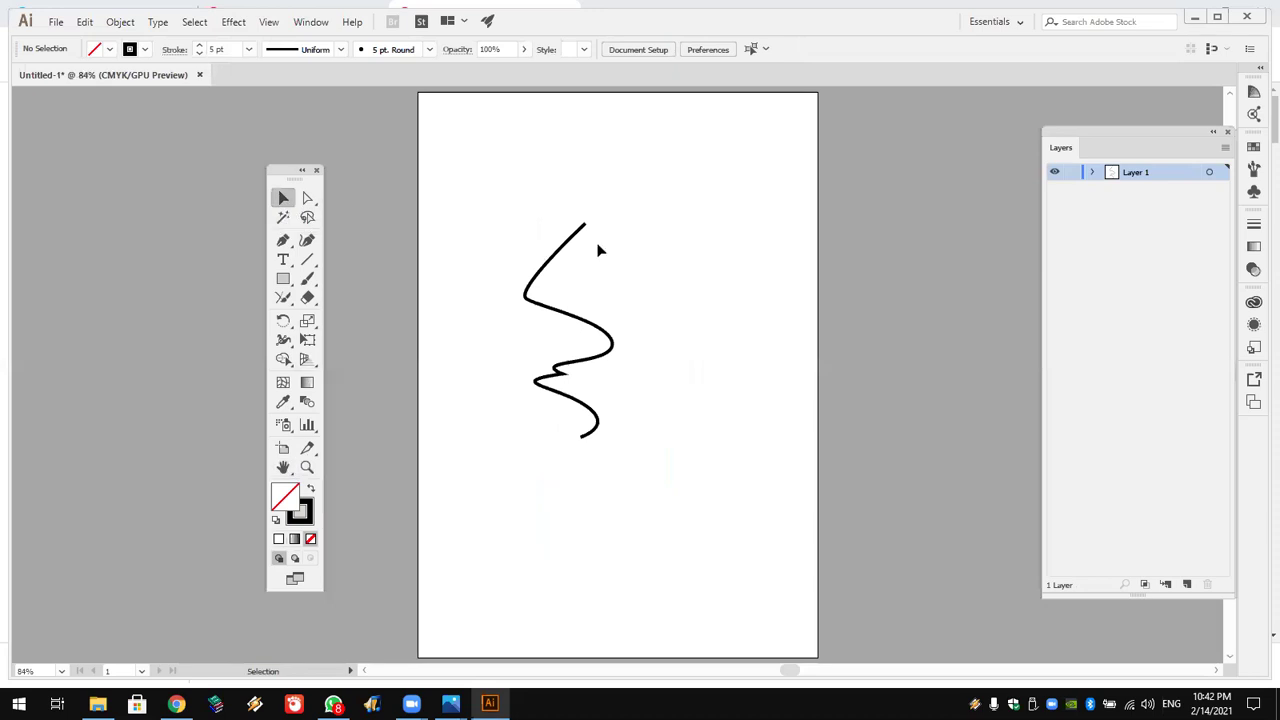
left_click_drag(518, 232, 643, 474)
key("Delete")
Step: Draw a new hooked curve with the Pen tool in the upper left and zoom in on it
left_click(283, 240)
left_click(634, 221)
left_click_drag(528, 238, 540, 258)
left_click(585, 302)
left_click_drag(568, 330, 545, 337)
key("ctrl")
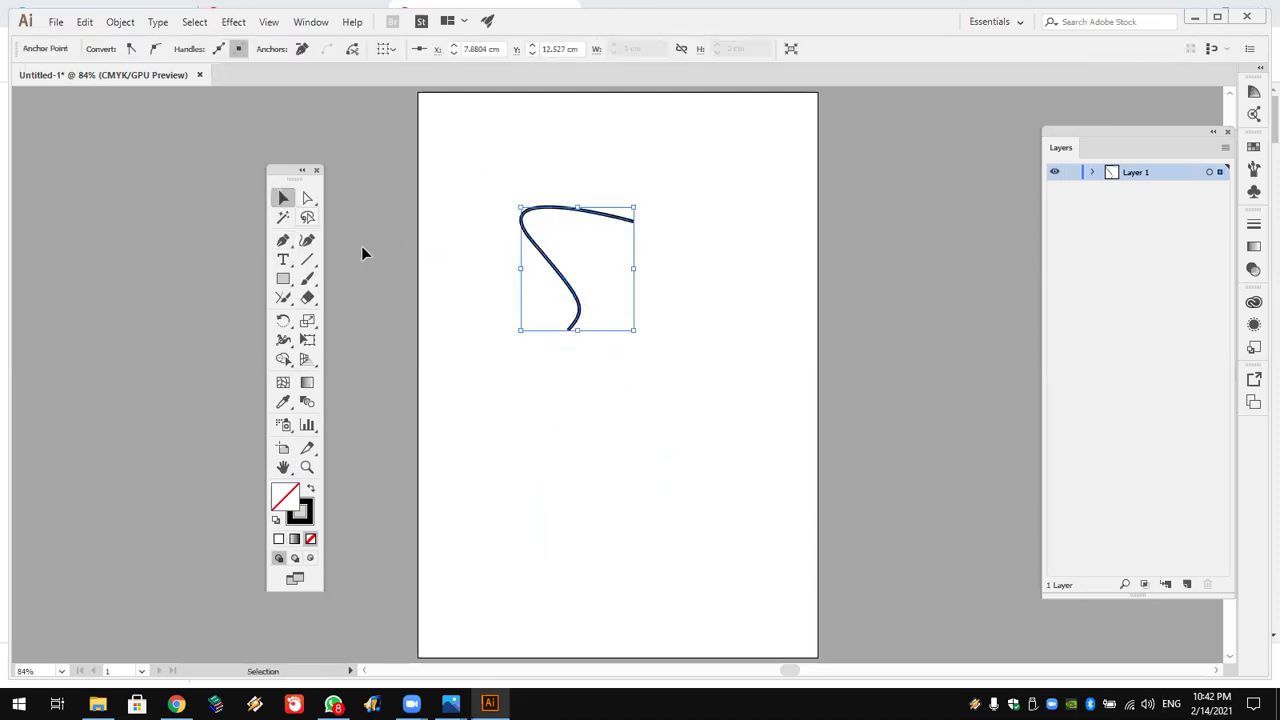
left_click(307, 467)
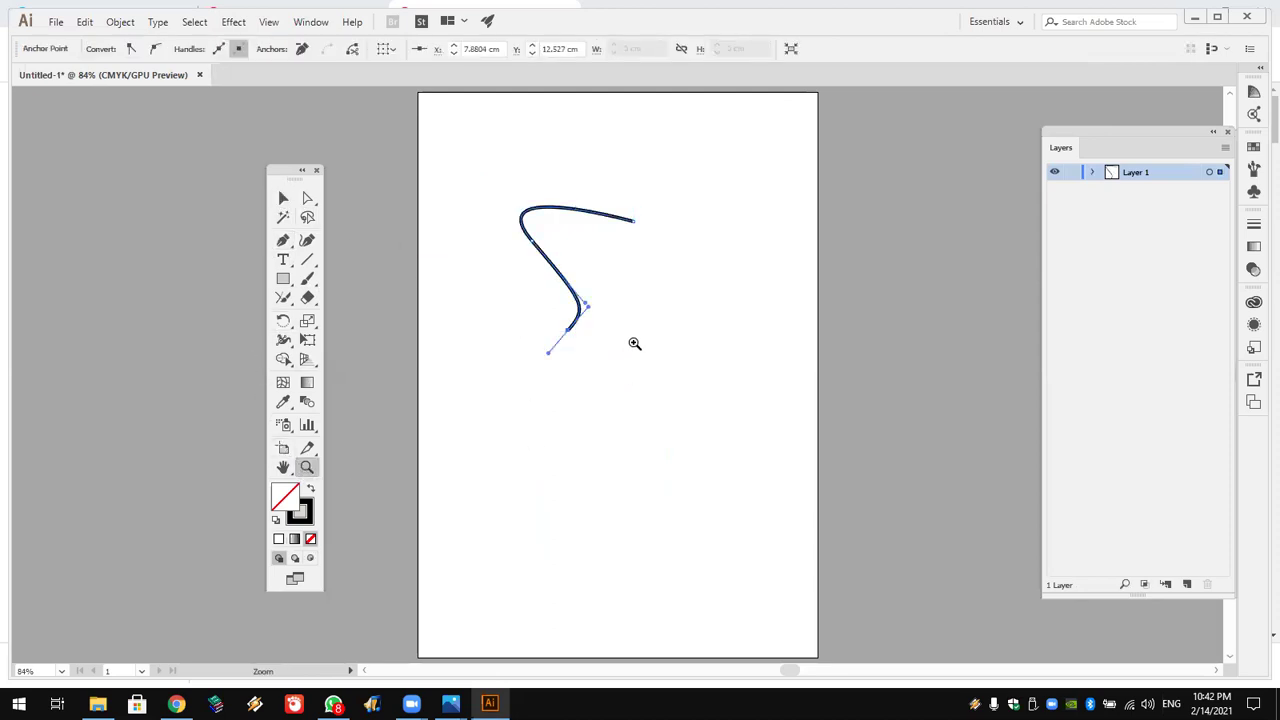
left_click(631, 345)
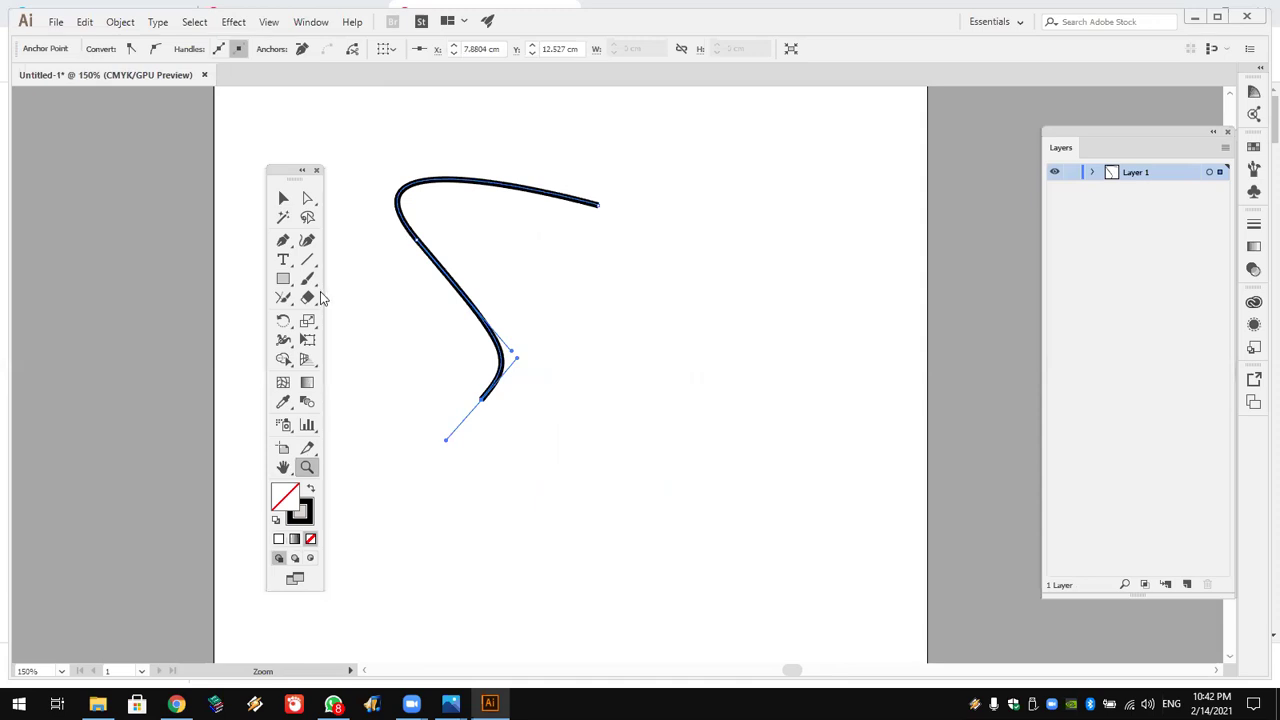
Step: Extend the curve with anchors along the bottom and right, closing it with a top-right notch
left_click(284, 242)
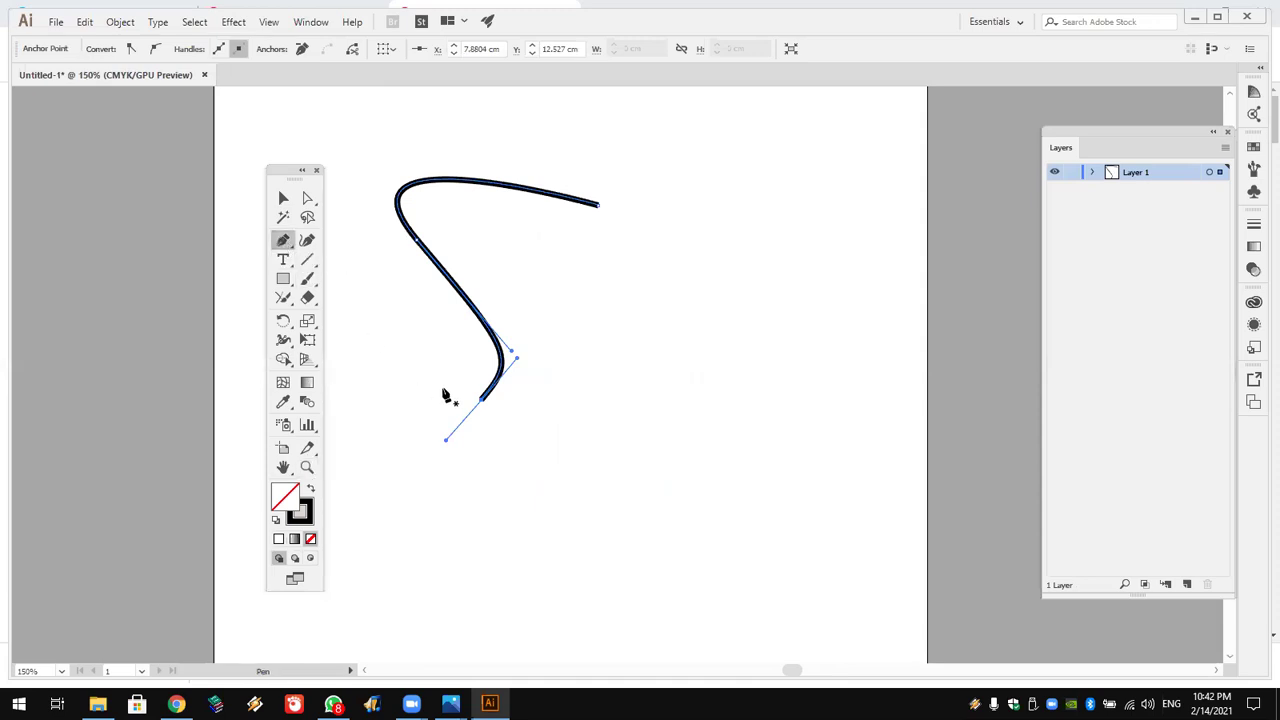
left_click_drag(483, 401, 390, 545)
left_click(386, 541)
left_click_drag(604, 519, 692, 478)
mouse_move(728, 422)
left_mouse_down()
mouse_move(690, 318)
mouse_move(755, 307)
left_mouse_up()
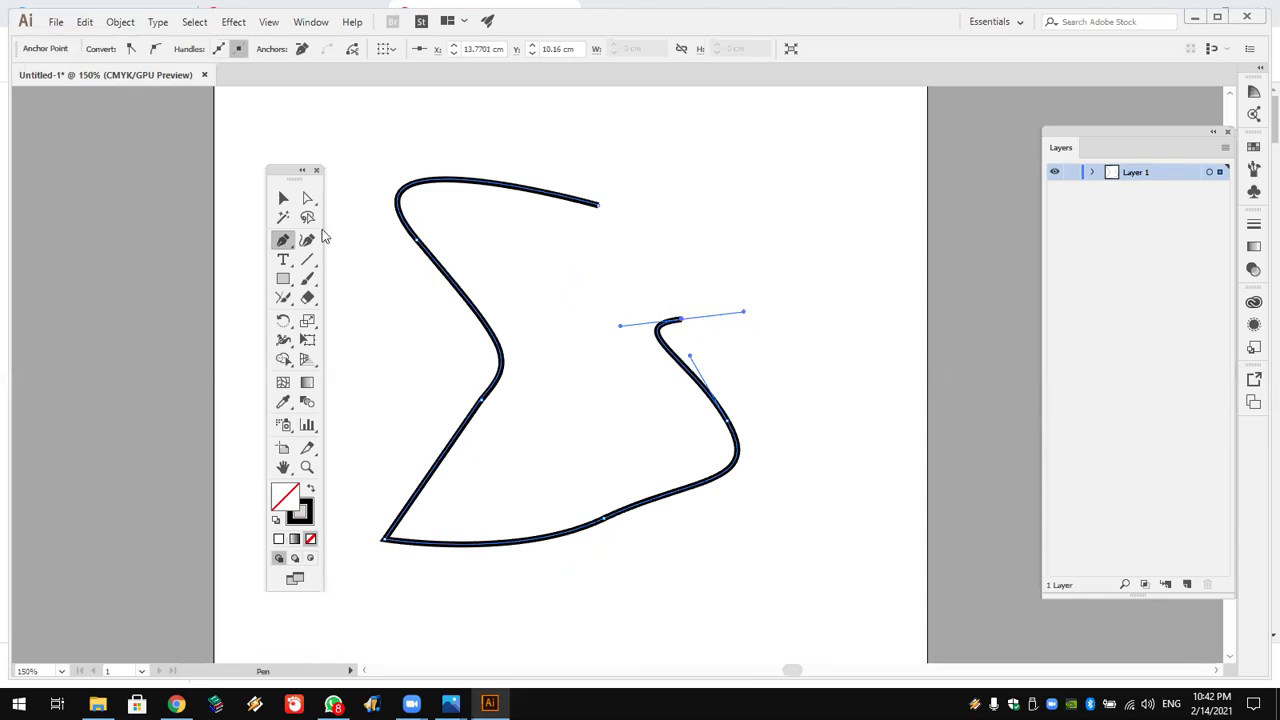
left_click(597, 210)
left_click(578, 252)
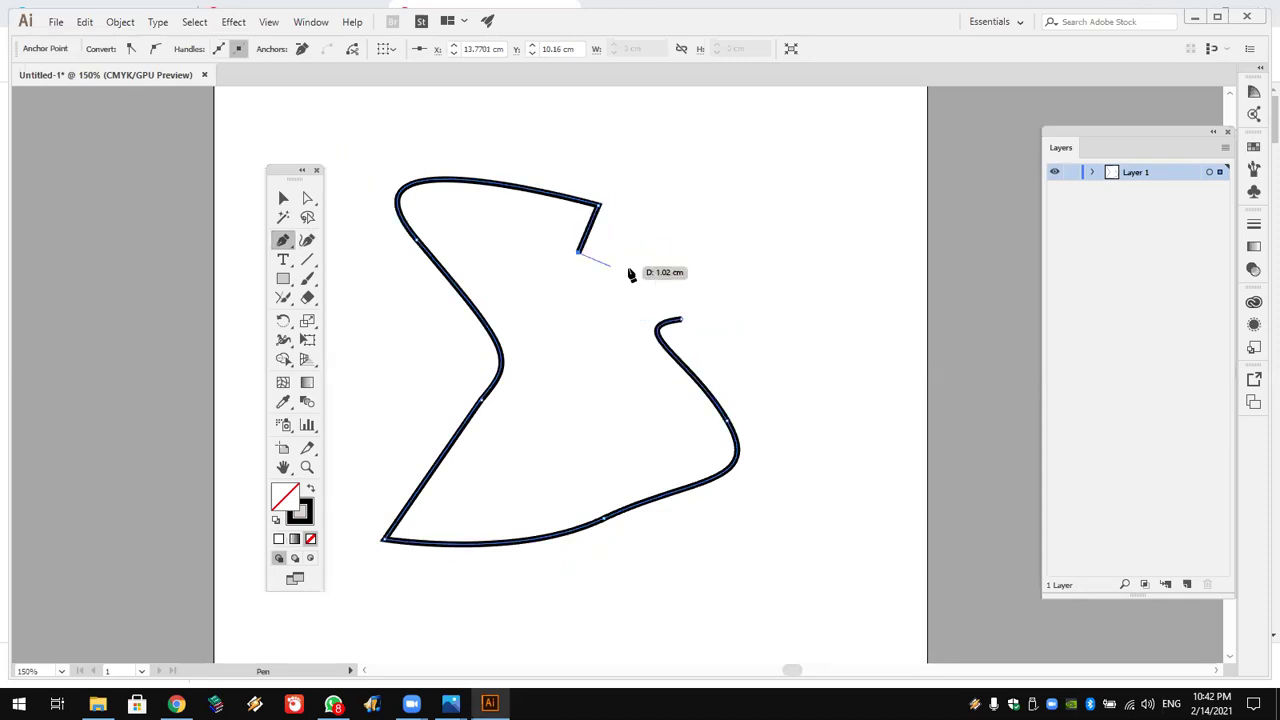
left_click(640, 271)
left_click(681, 319)
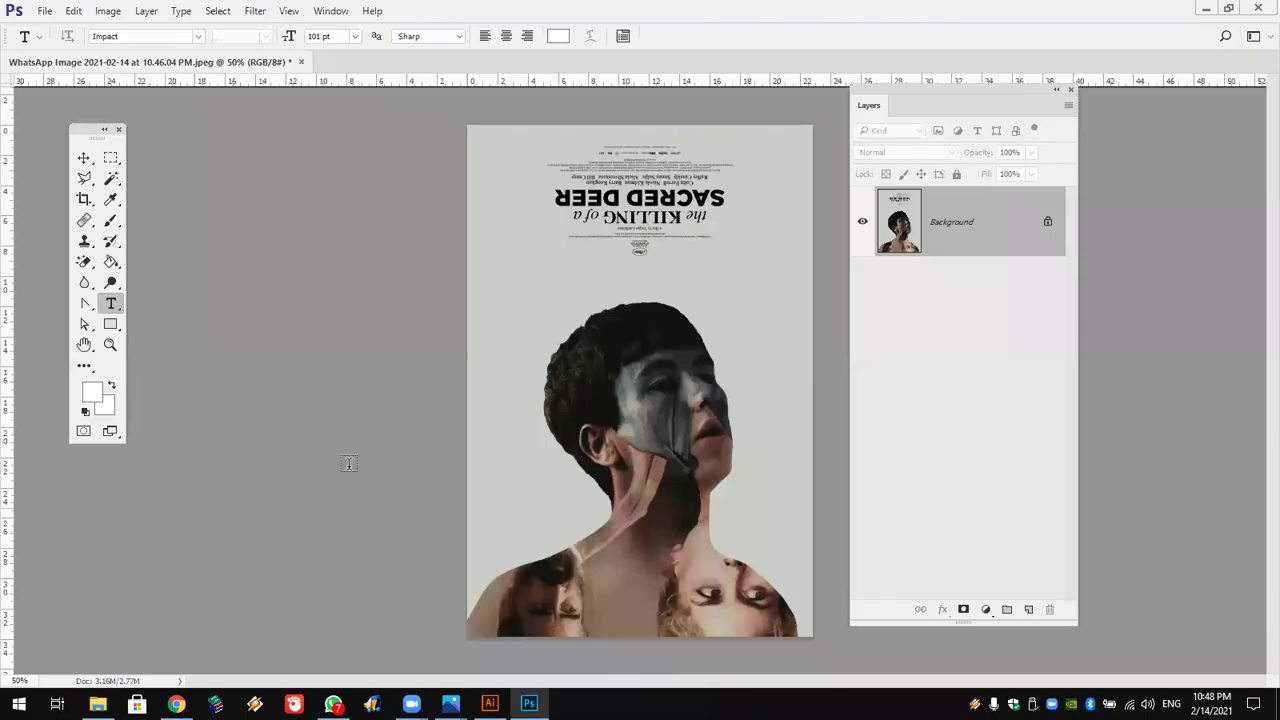
Step: Zoom the poster in on the face to 200%
left_click(111, 344)
left_click(749, 406)
left_click(726, 498)
left_click(752, 405)
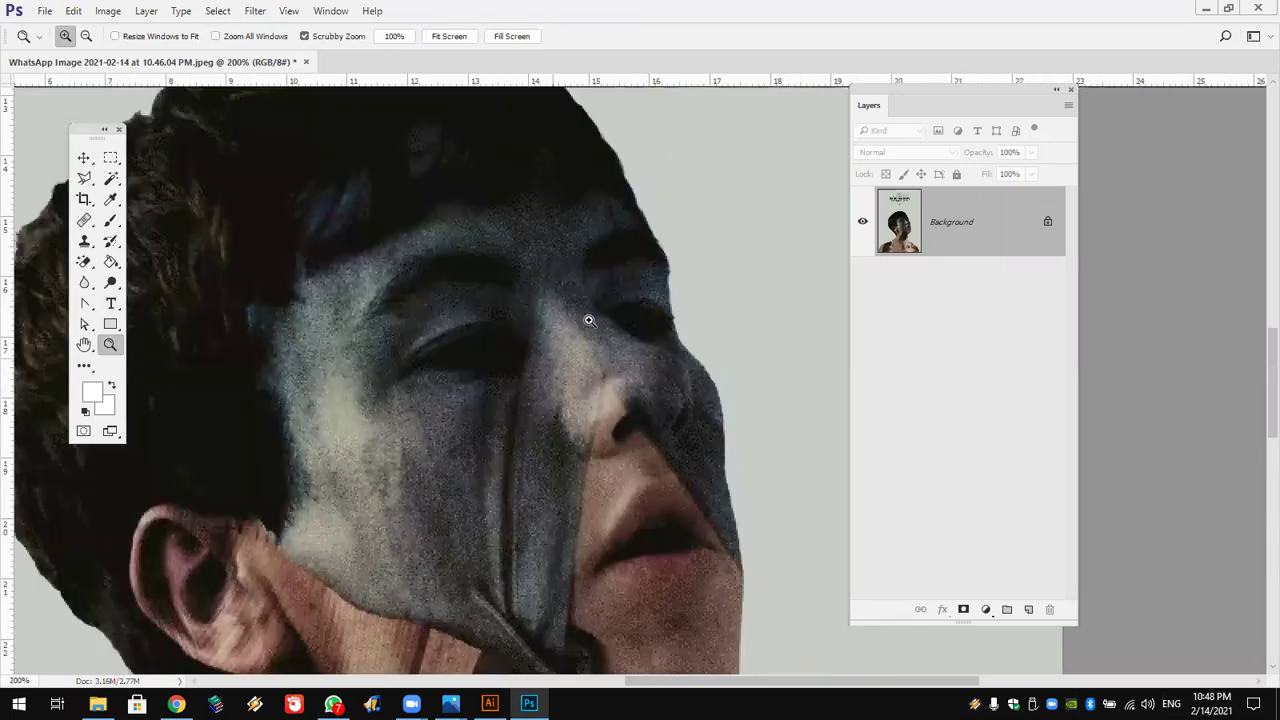
Step: Scroll the view and switch to the Magnetic Lasso tool
scroll(568, 386, "down", 1)
scroll(160, 209, "down", 2)
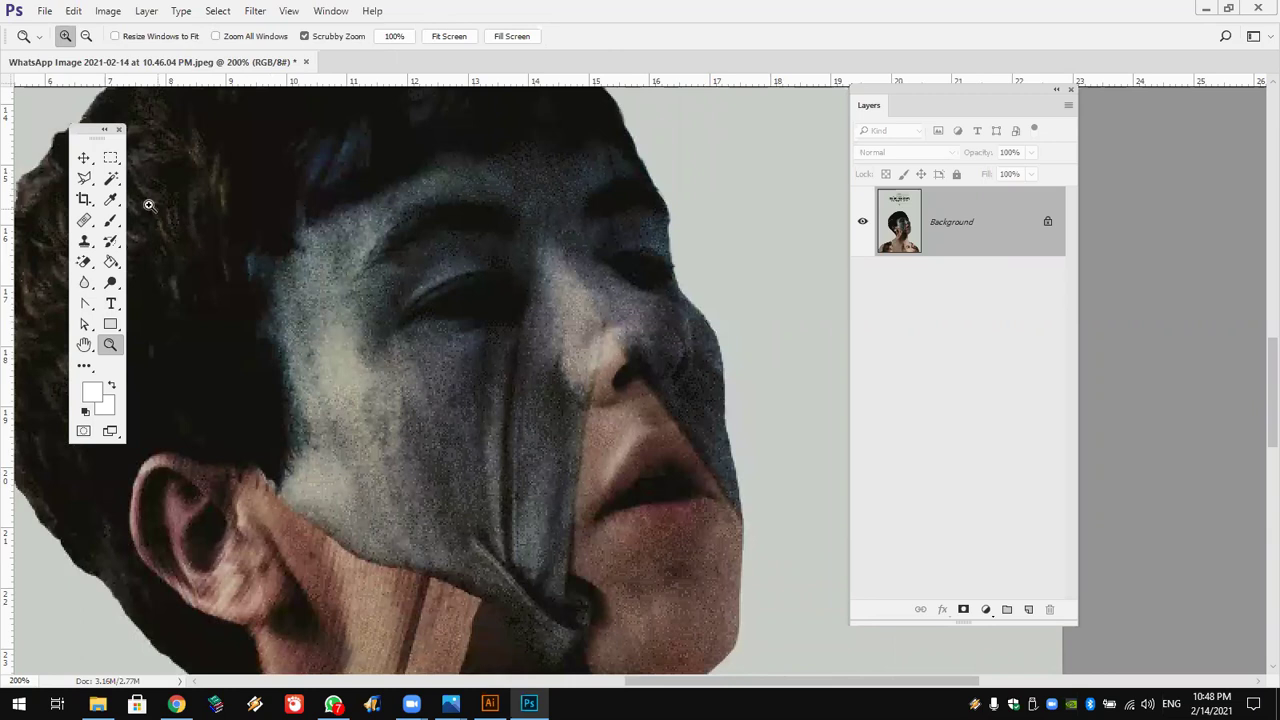
left_click_drag(92, 183, 148, 220)
left_click(160, 210)
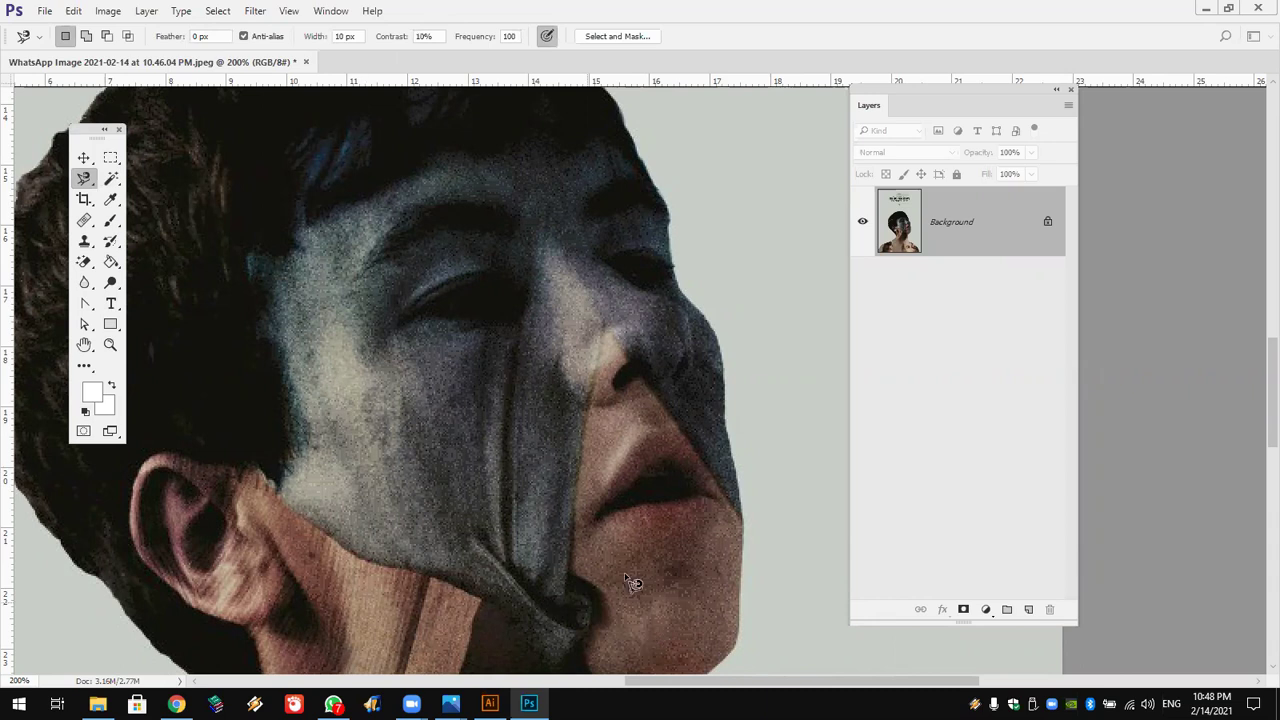
Step: Select the lips plus a diamond-shaped chin area and desaturate the selection to grey
left_click(584, 525)
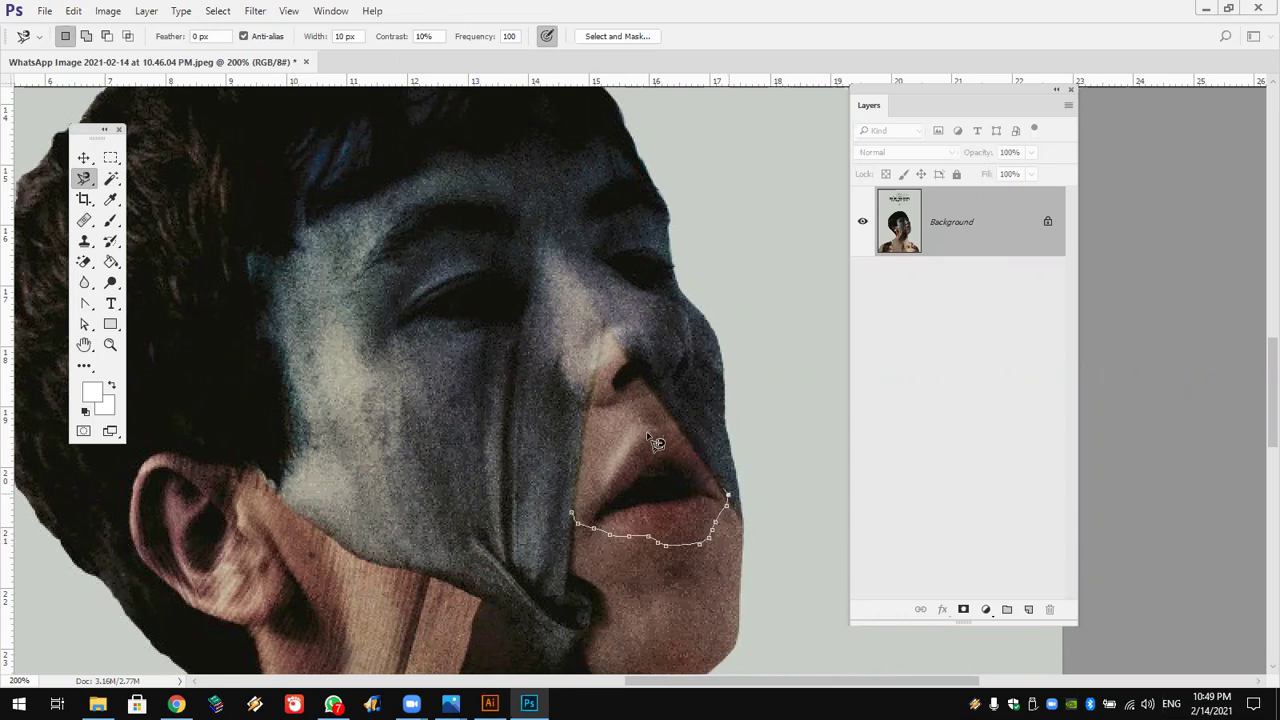
left_click(586, 517)
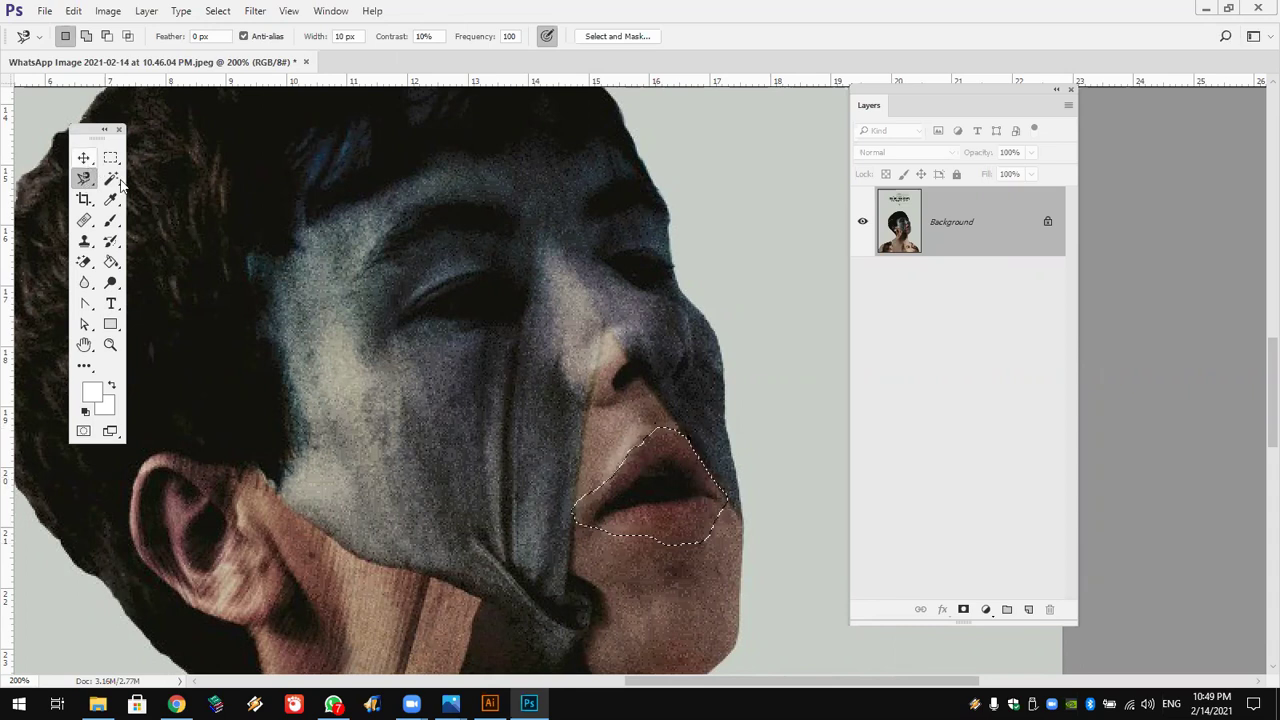
key("shift+l")
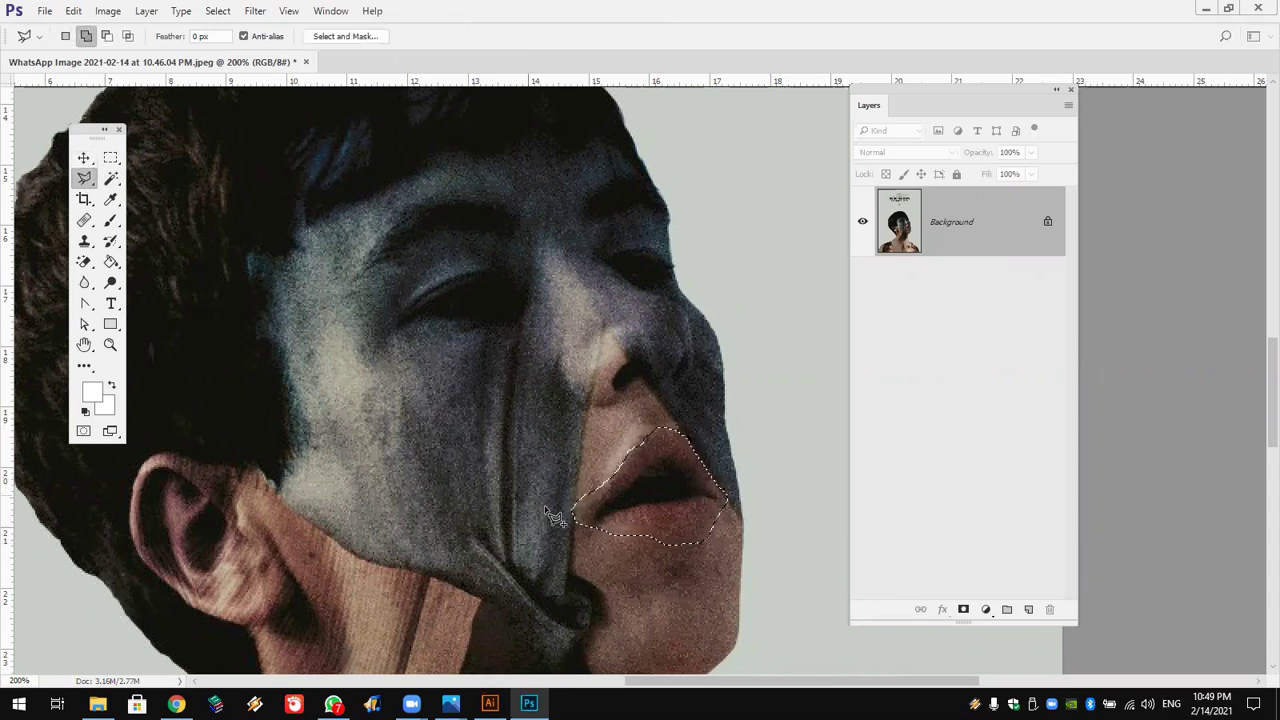
left_click_drag(573, 514, 680, 650)
left_click(690, 648)
left_click(740, 503)
left_click(576, 512)
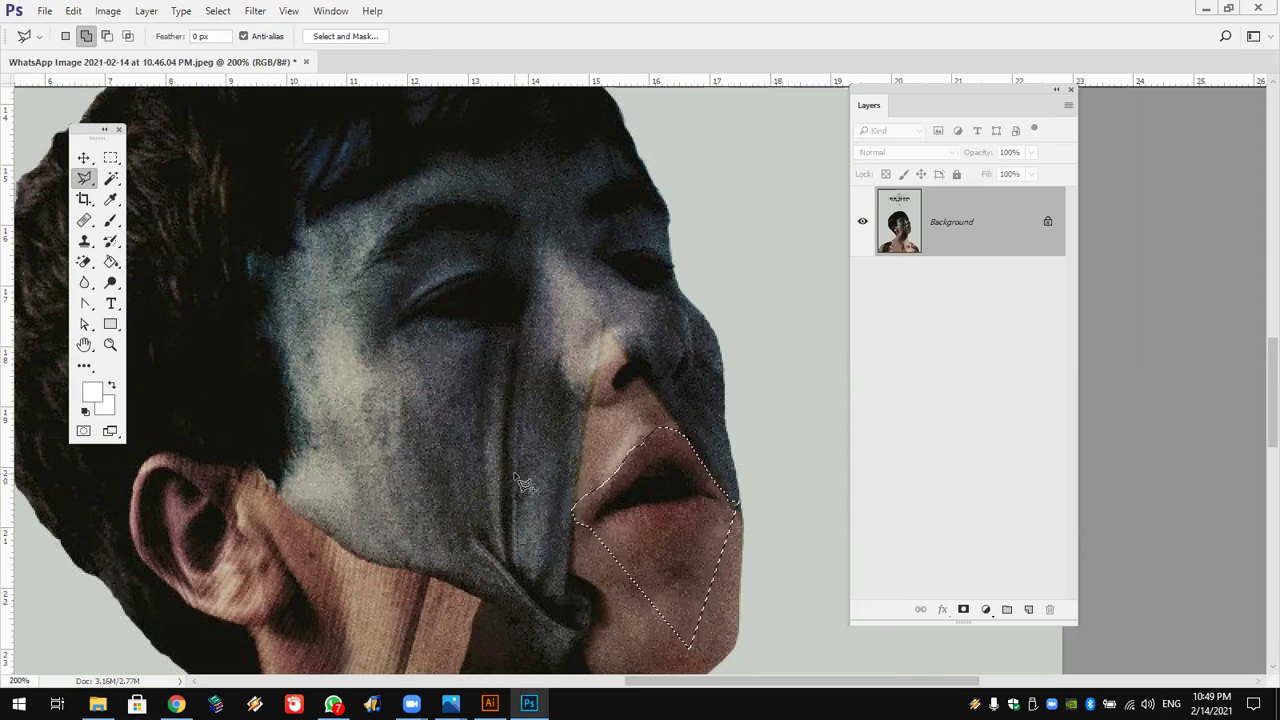
left_click(101, 11)
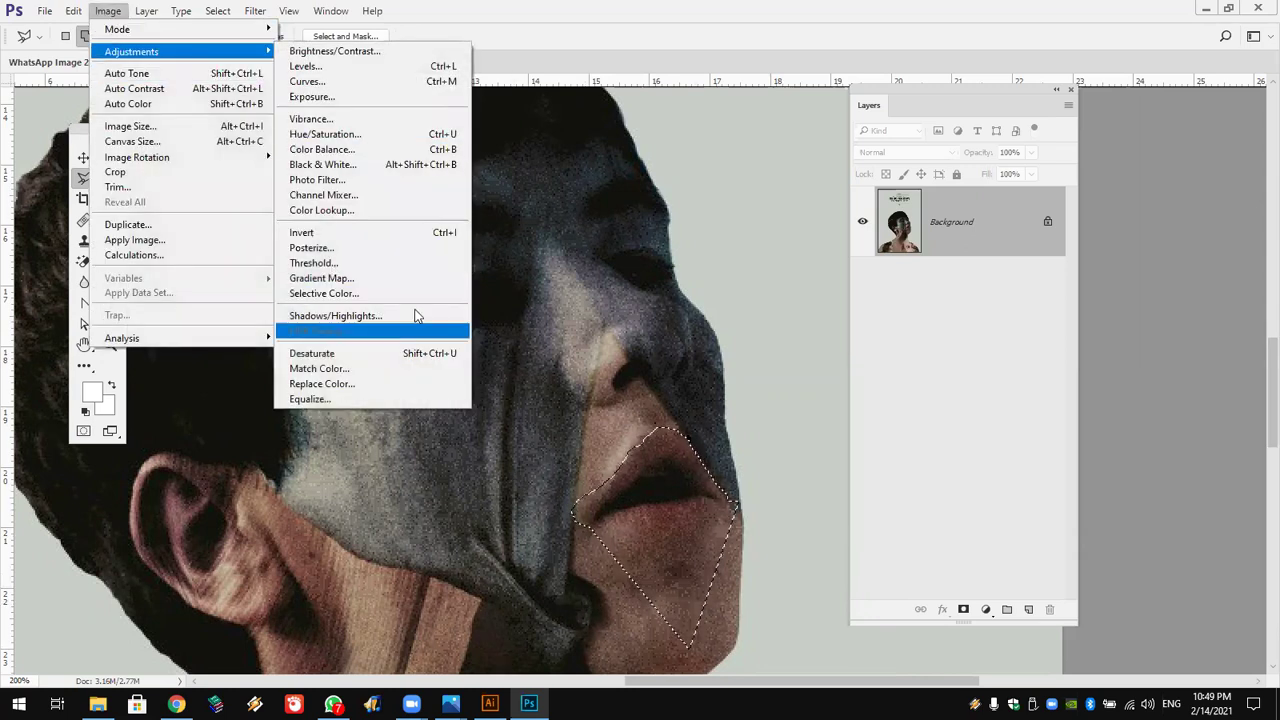
left_click(423, 362)
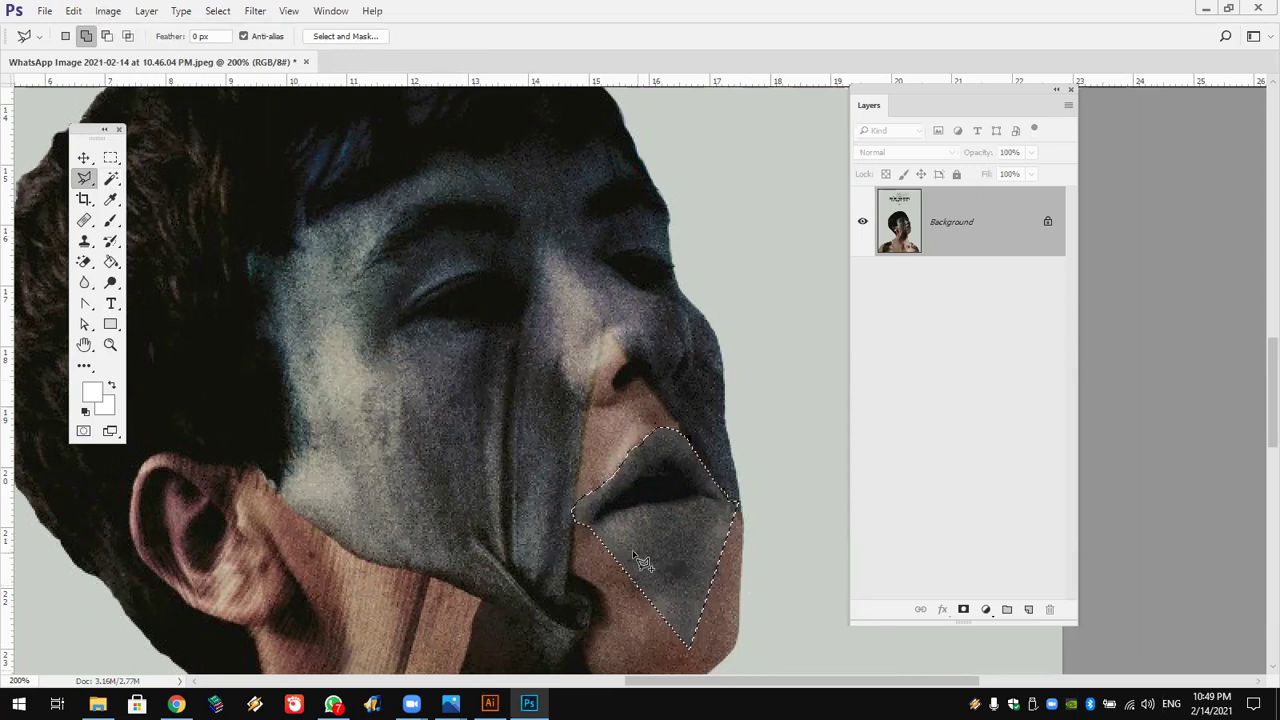
Step: Make a new small polygonal selection under the lower lip
left_click(65, 36)
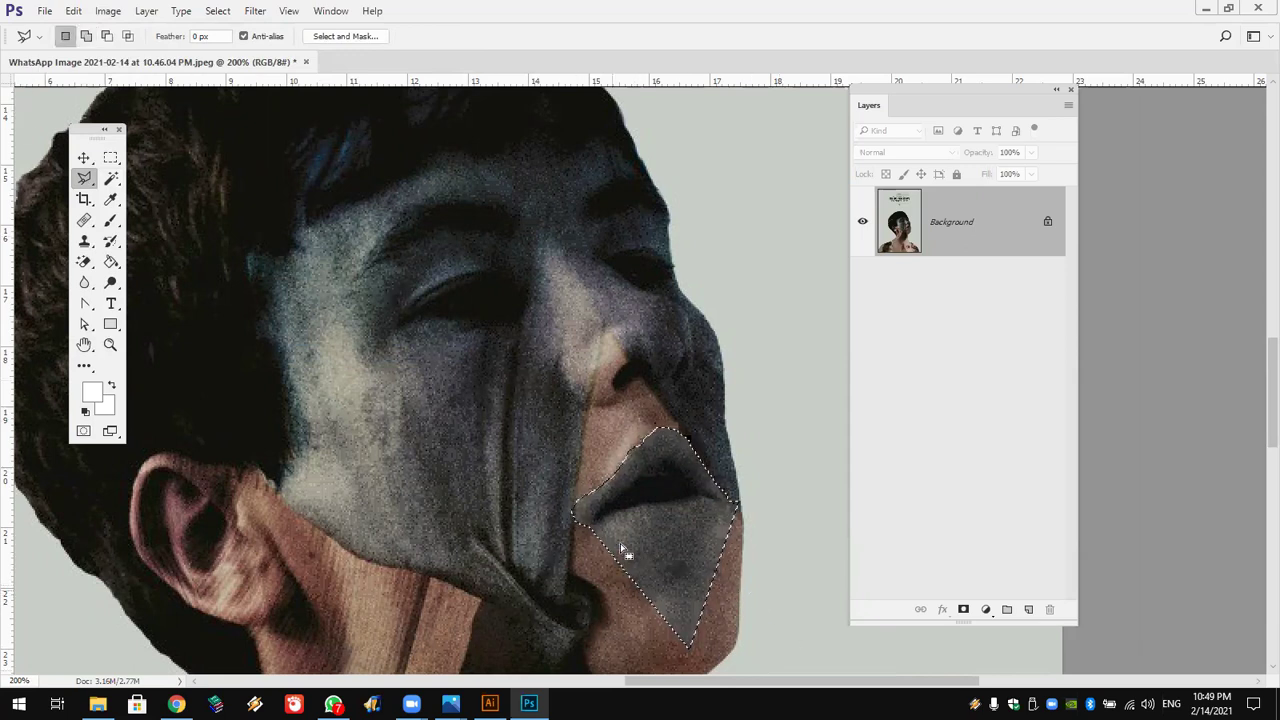
left_click(623, 540)
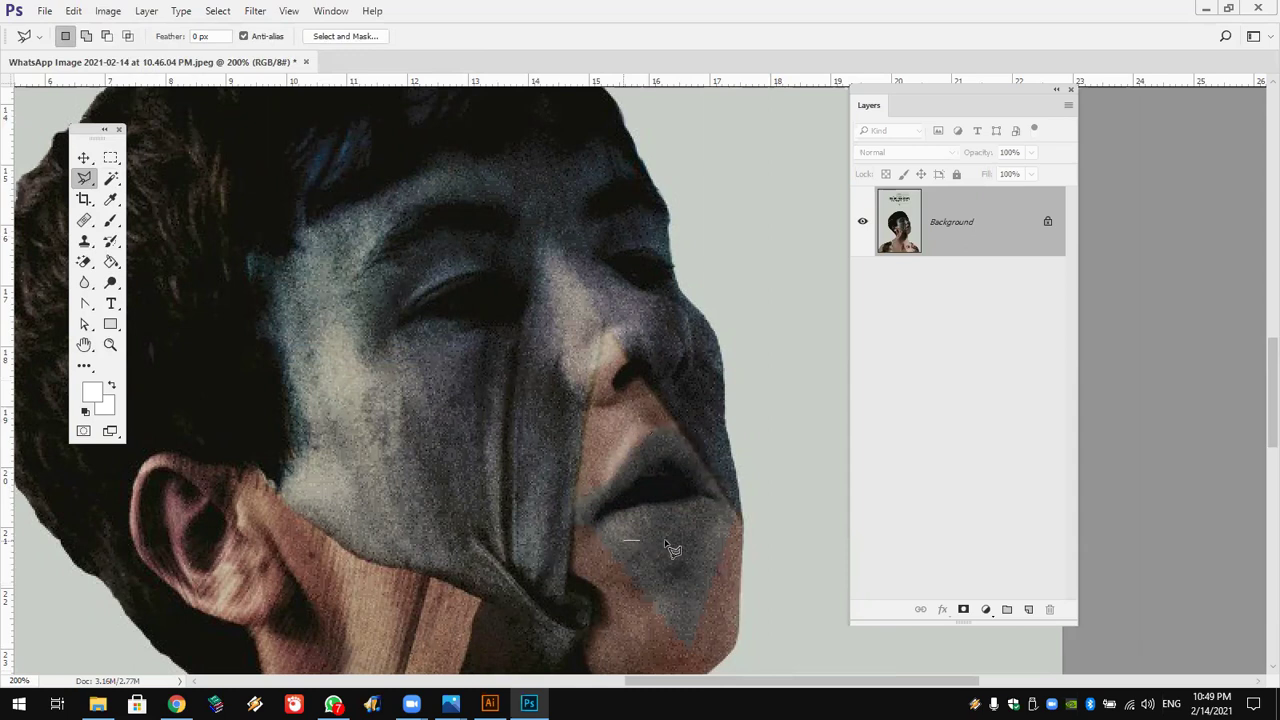
left_click(673, 524)
left_click(719, 528)
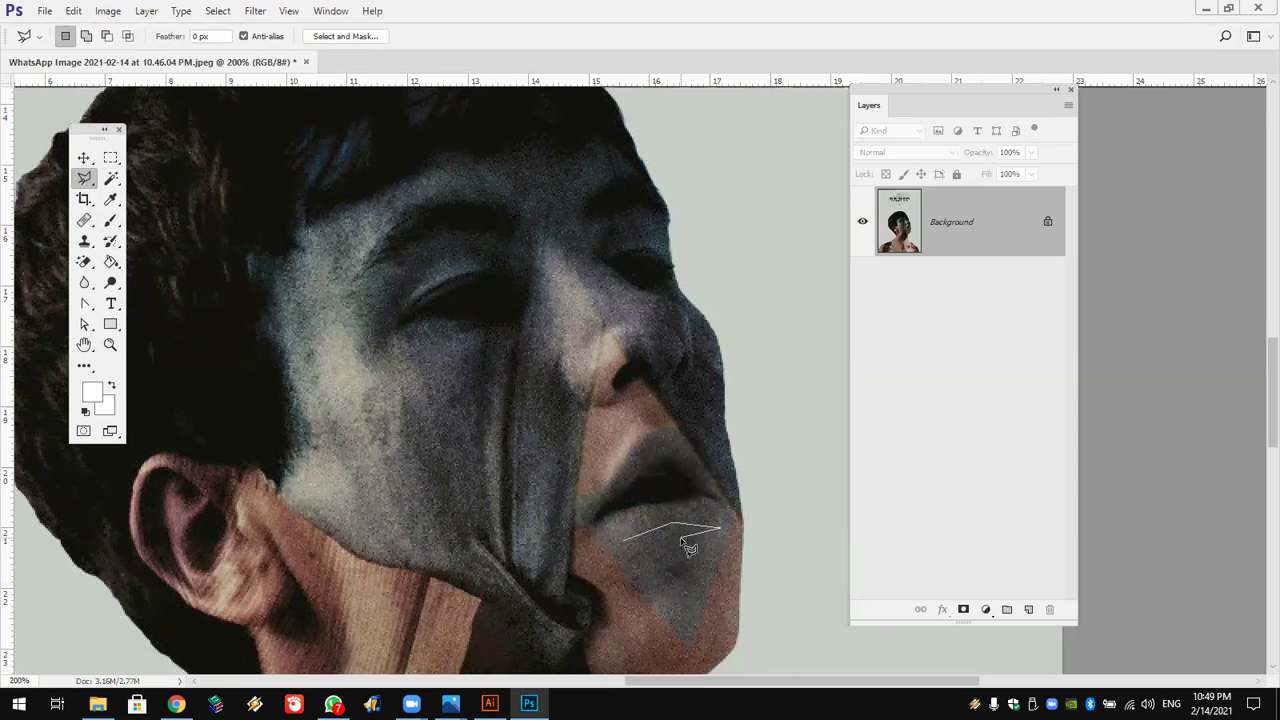
left_click(624, 542)
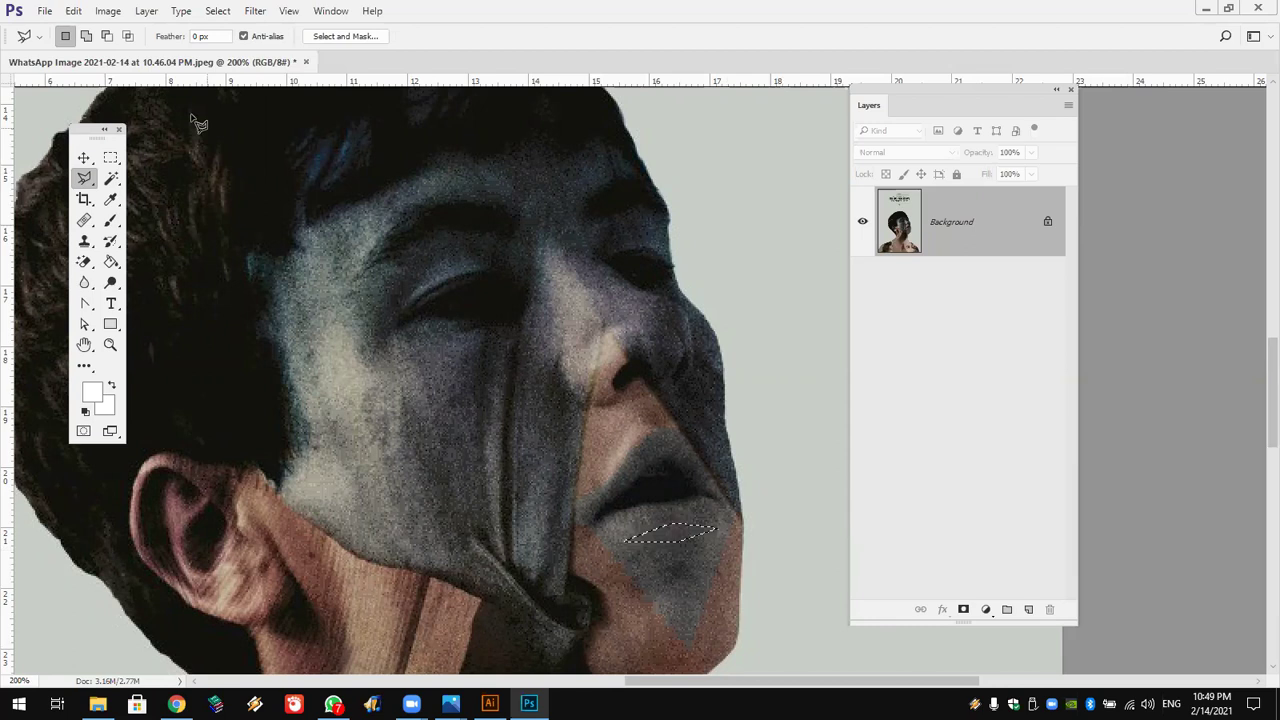
Step: Feather the lip selection by 1 pixel
left_click(181, 11)
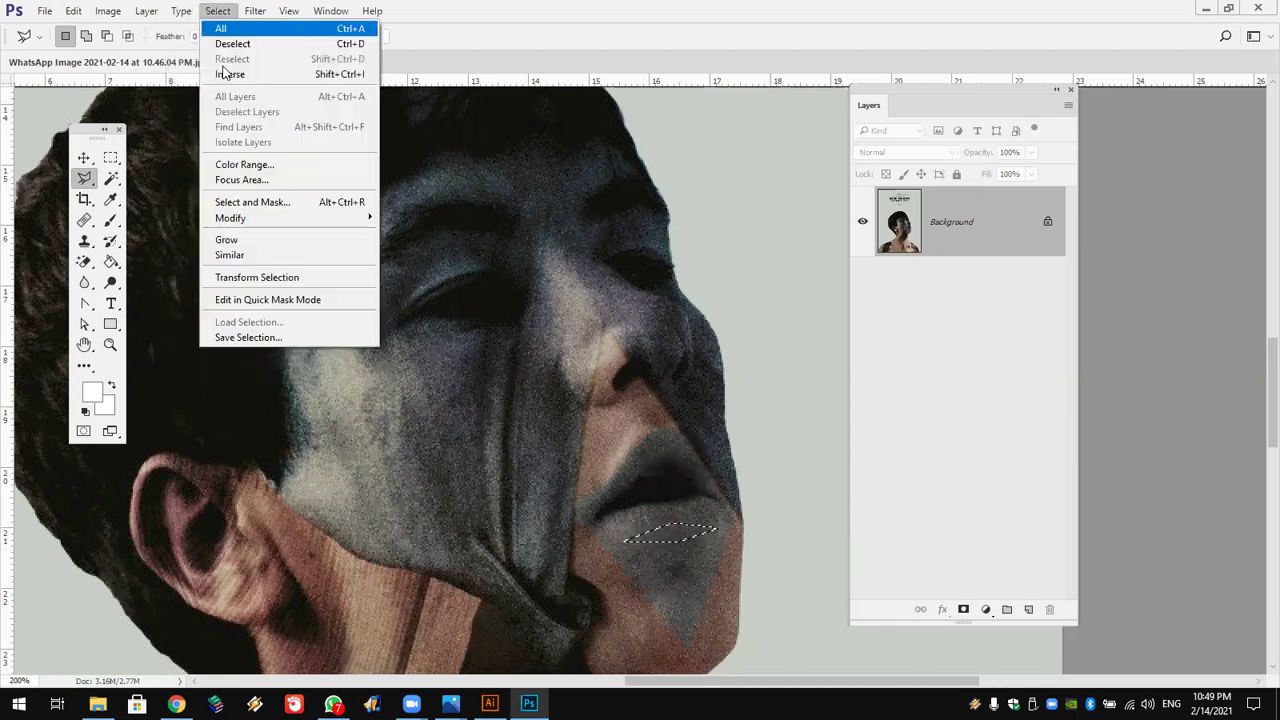
mouse_move(231, 218)
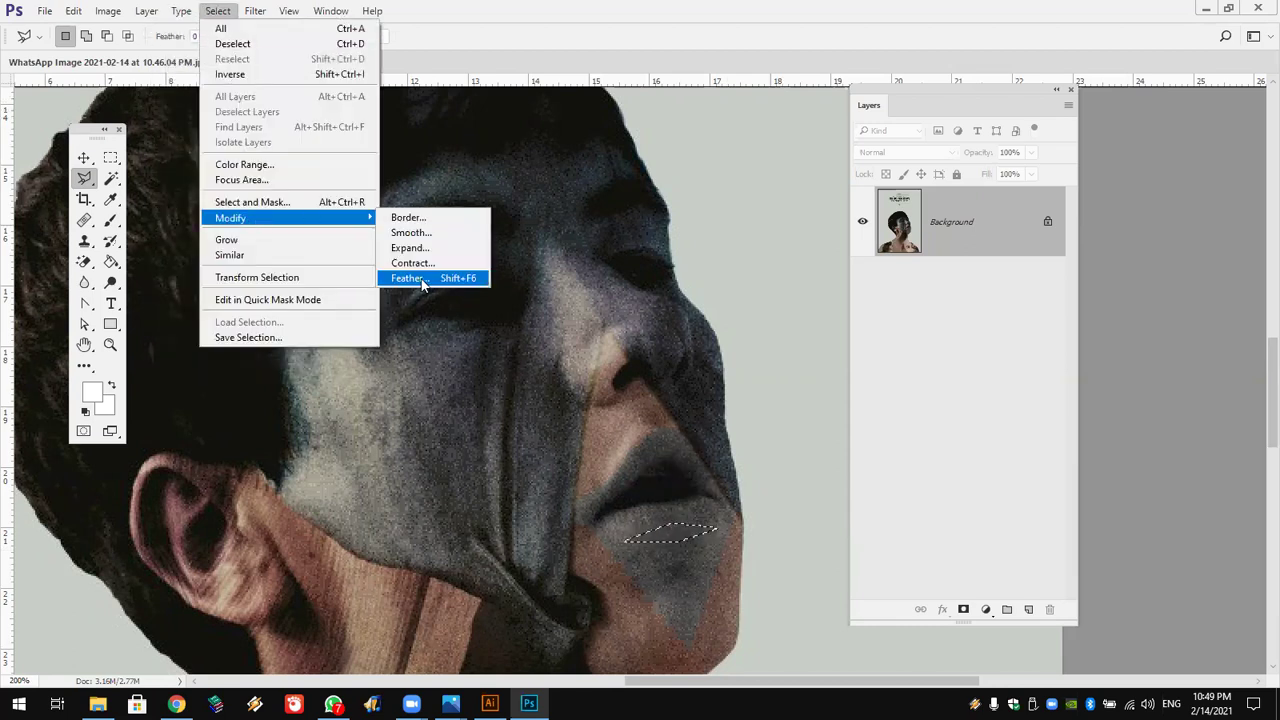
key("Return")
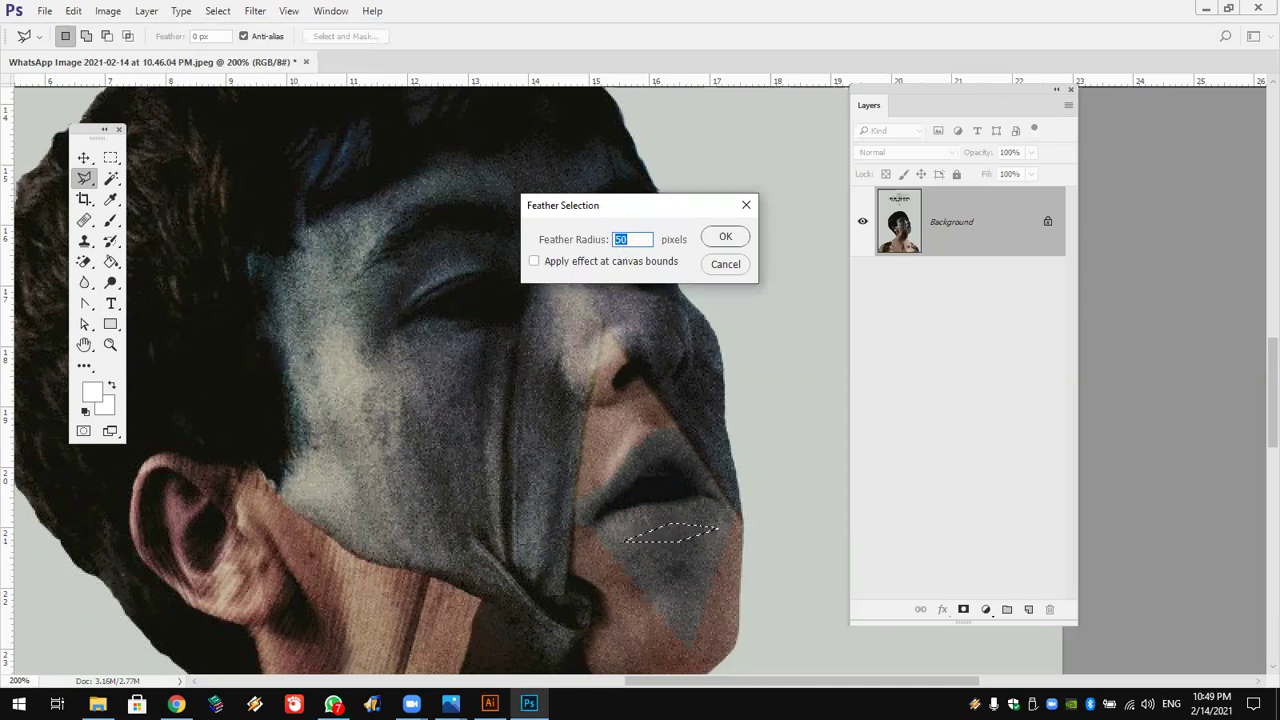
type("1")
key("Return")
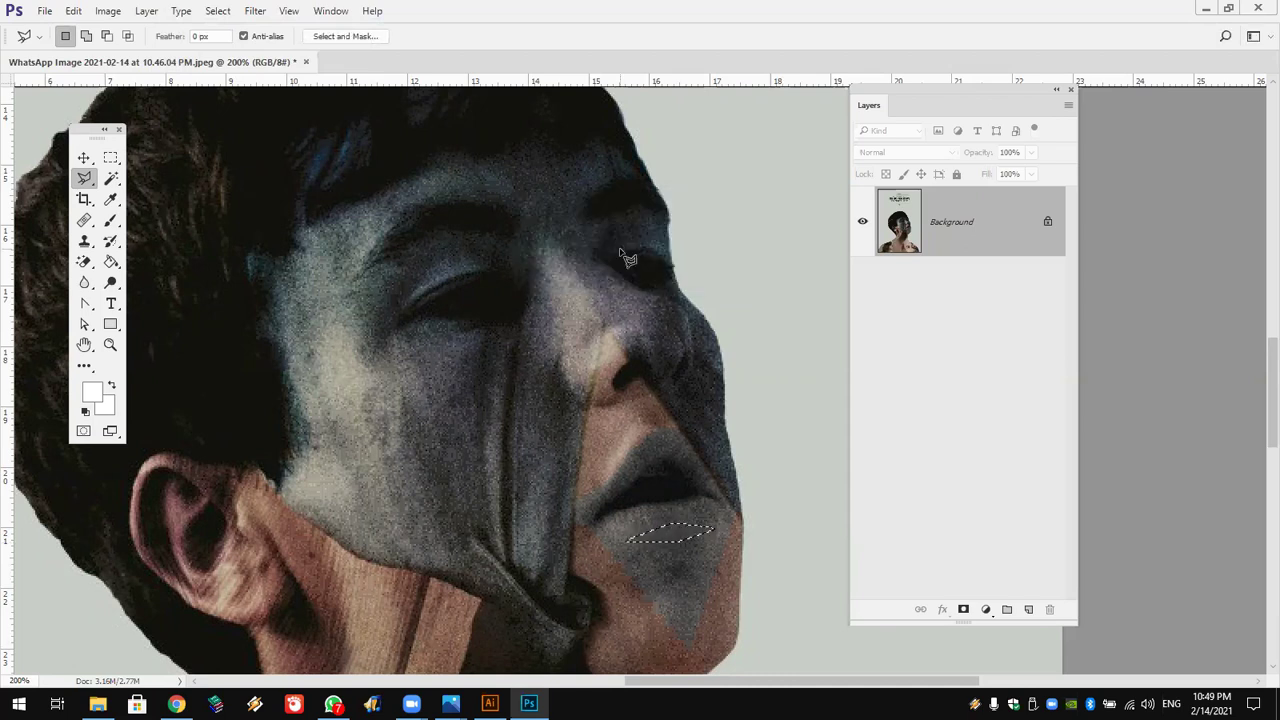
left_click(112, 264)
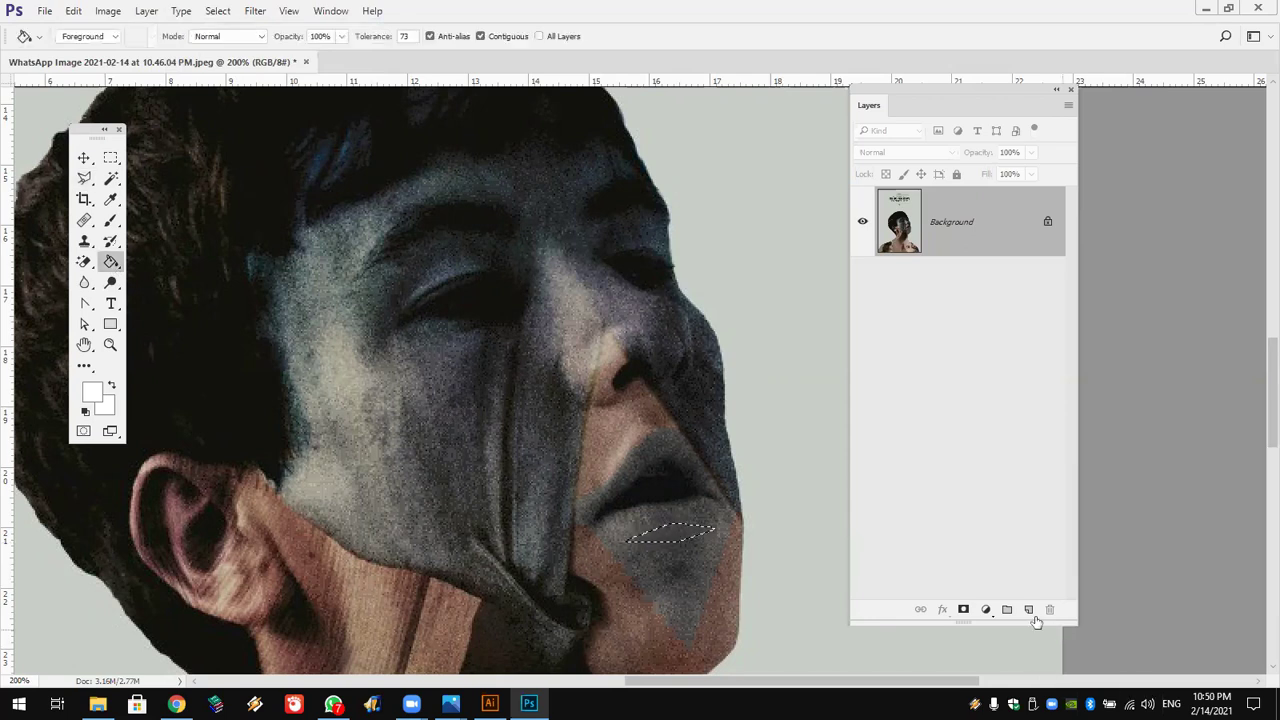
Step: Add a new layer and test white and black fills on the lip selection, undoing both
key("ctrl+shift+alt+n")
left_click(645, 538)
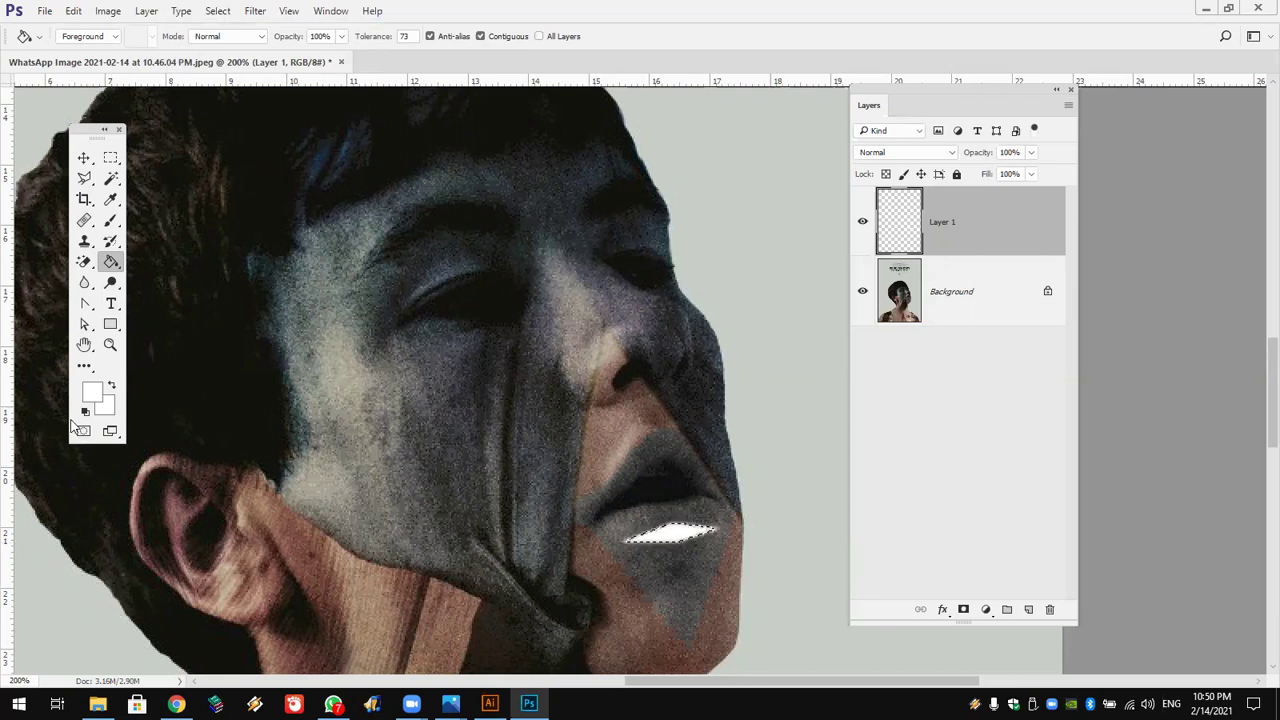
key("ctrl+z")
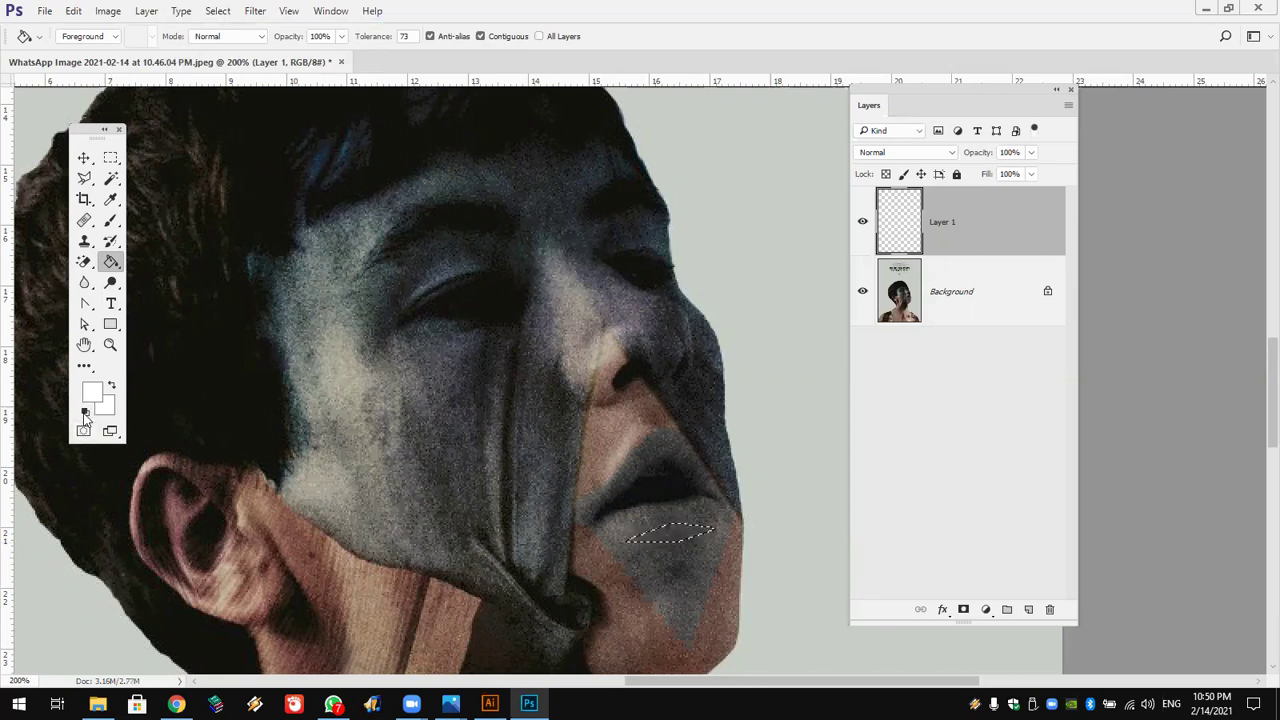
key("d")
key("alt+BackSpace")
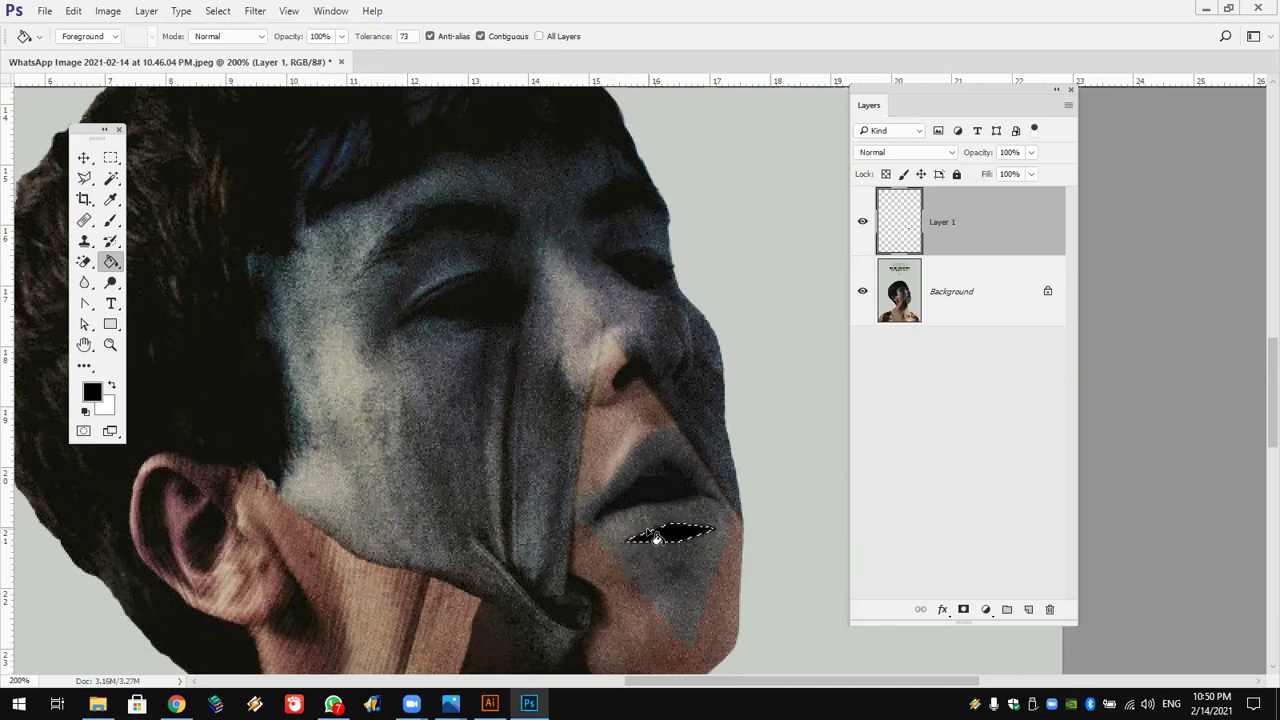
key("ctrl+z")
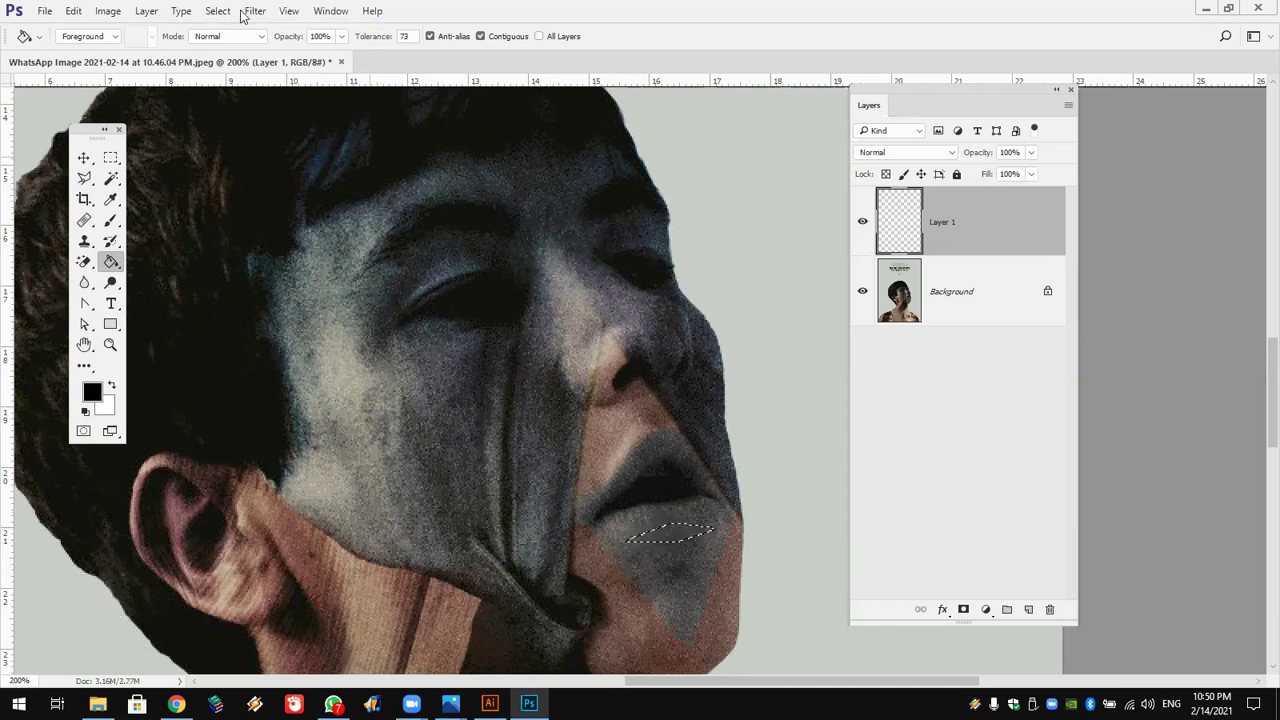
Step: Feather the lip selection by 4 pixels
key("alt+s")
mouse_move(231, 218)
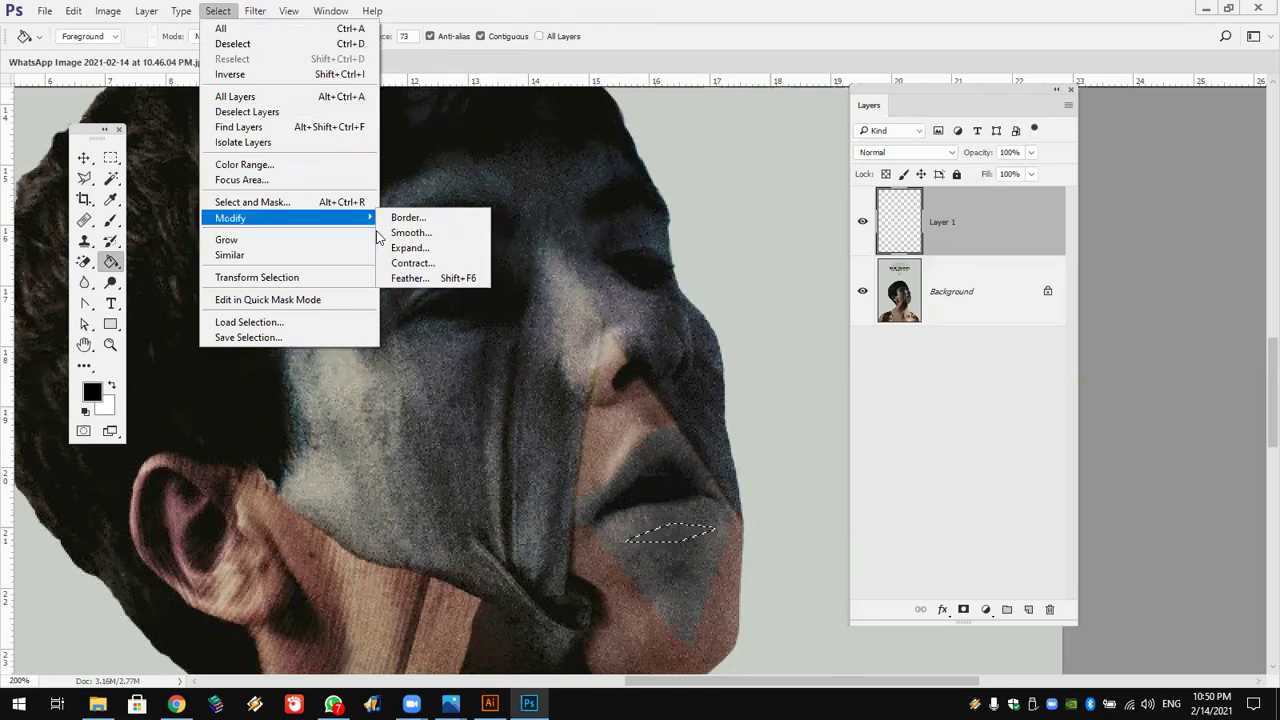
left_click(408, 278)
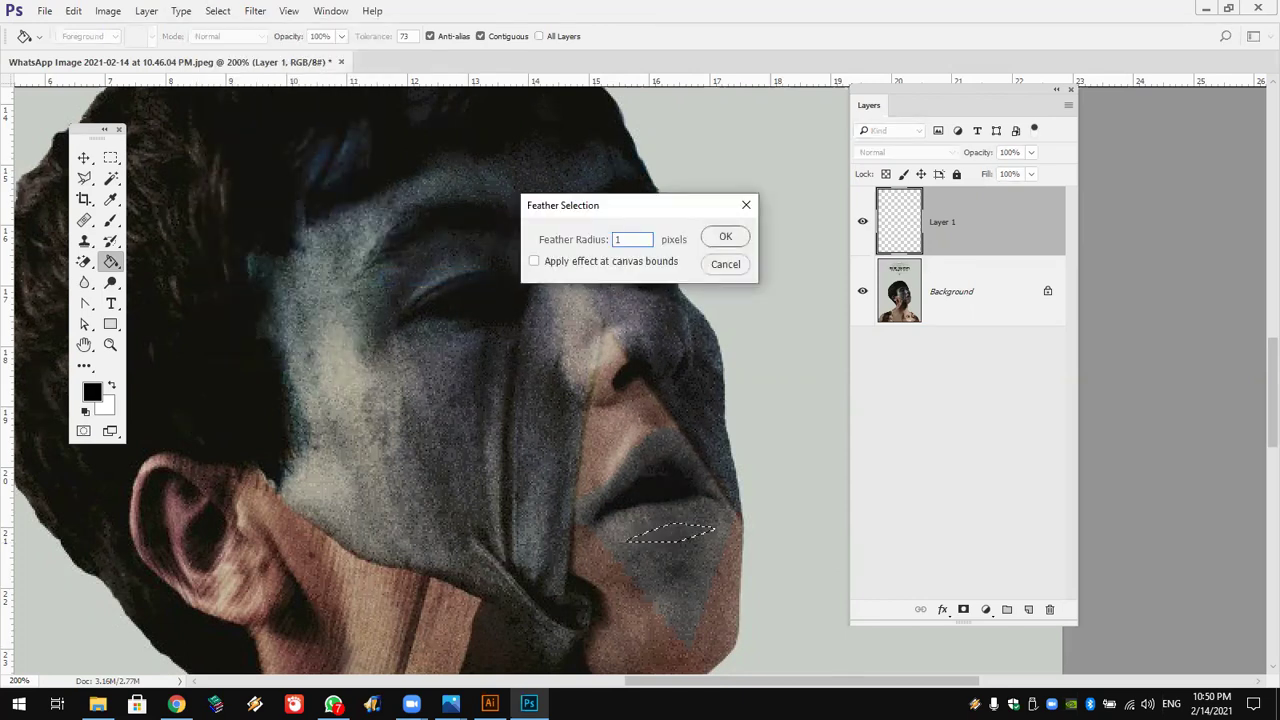
left_click(727, 238)
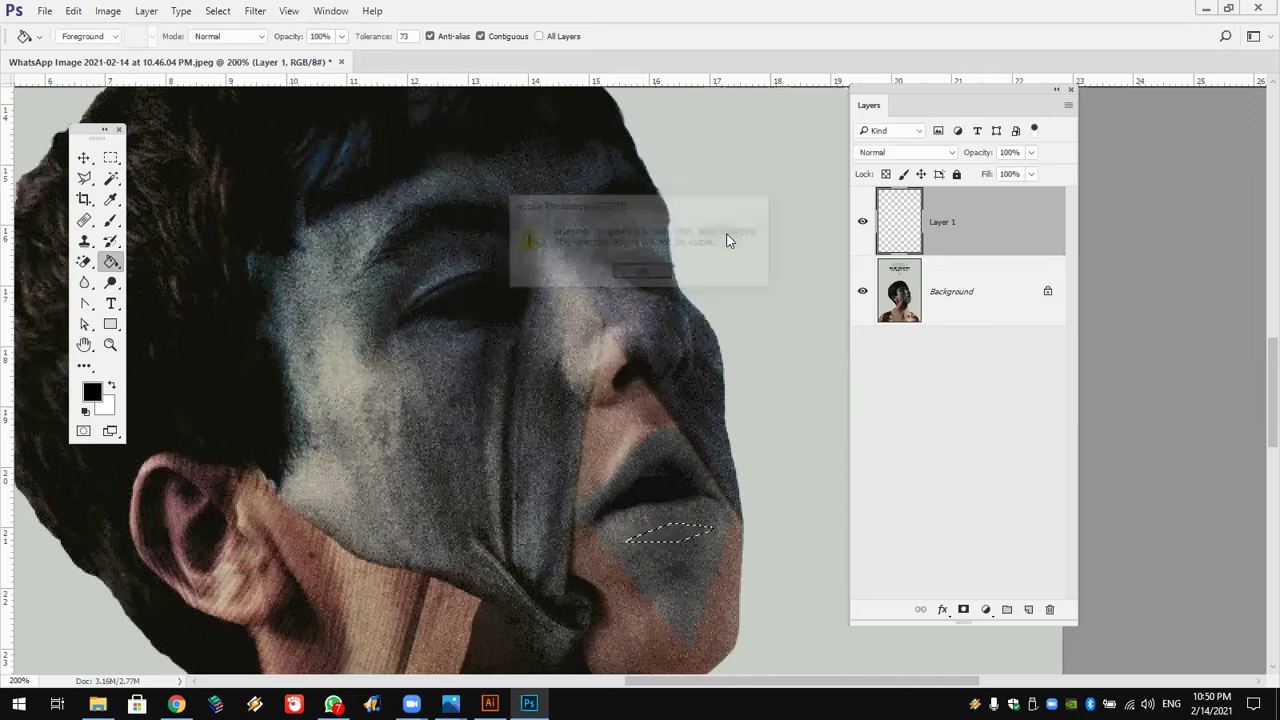
left_click(643, 273)
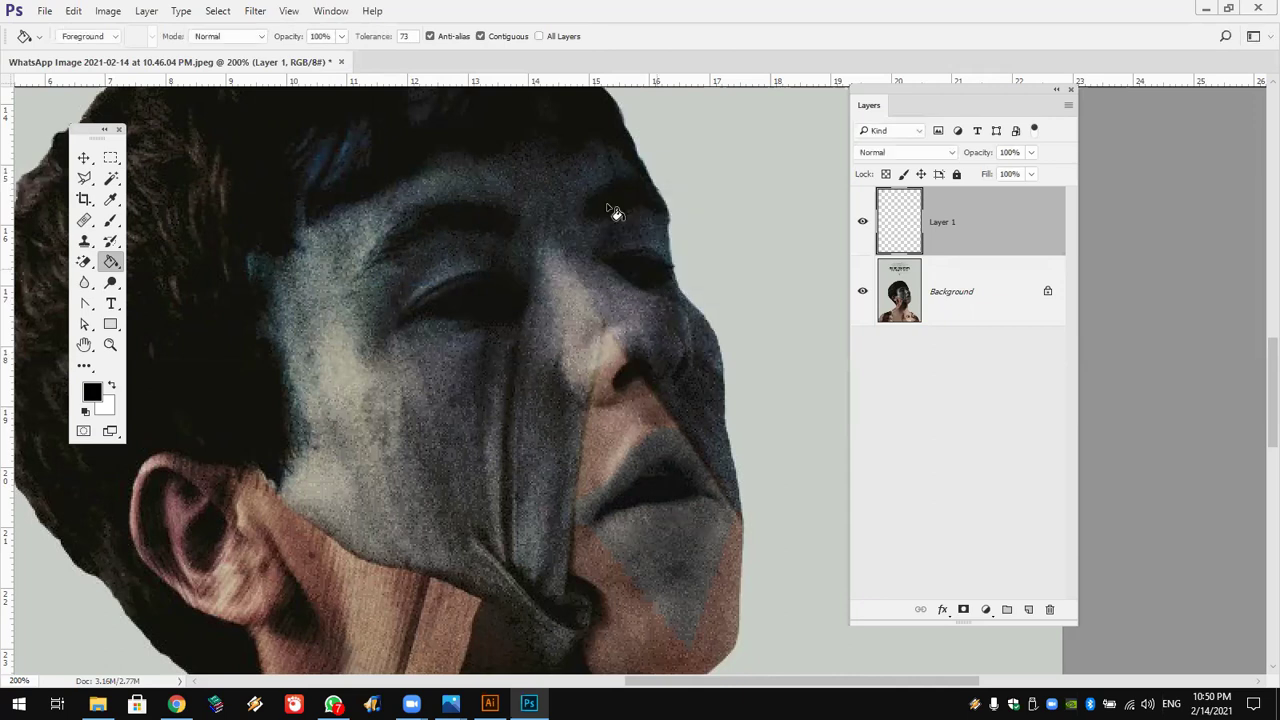
left_click(216, 12)
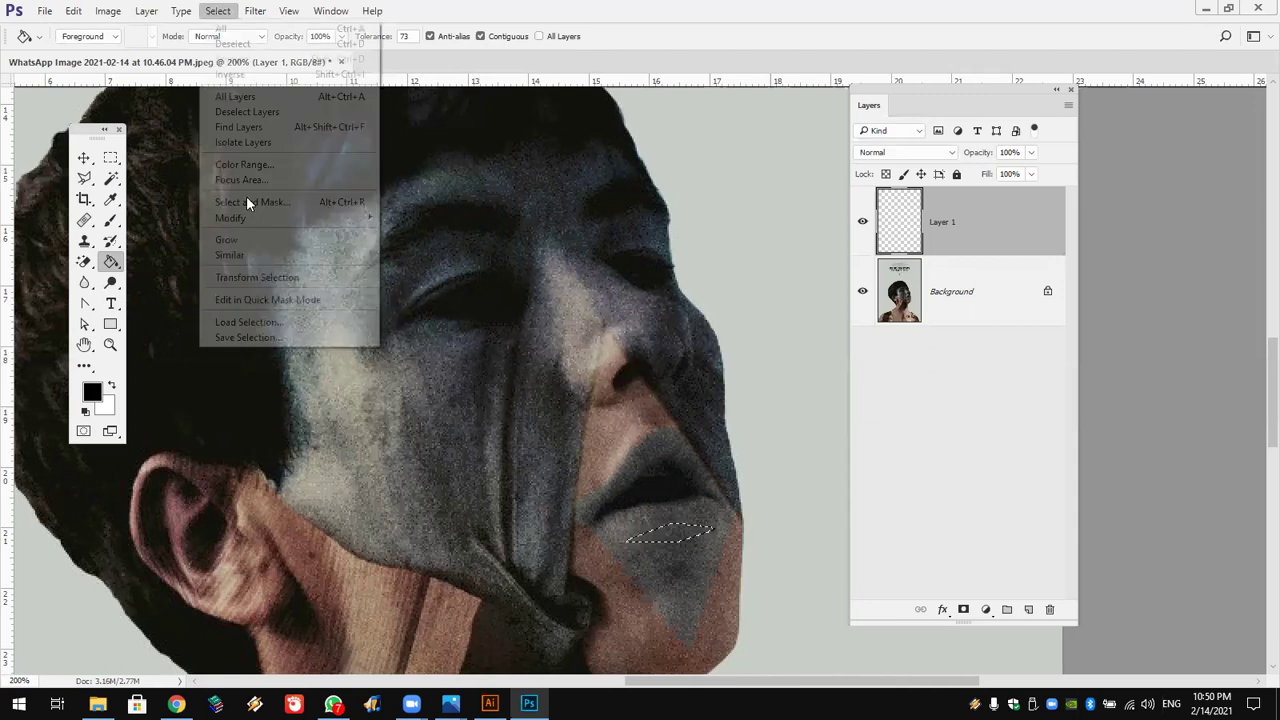
left_click(440, 277)
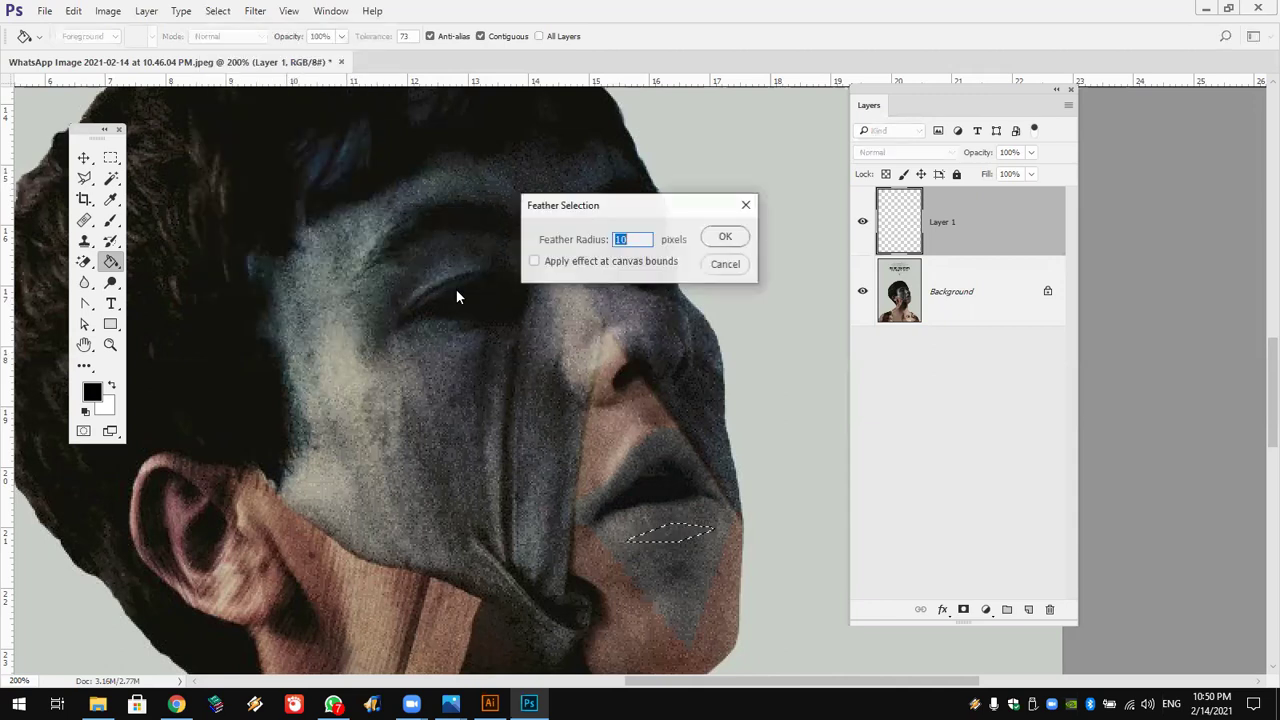
type("4")
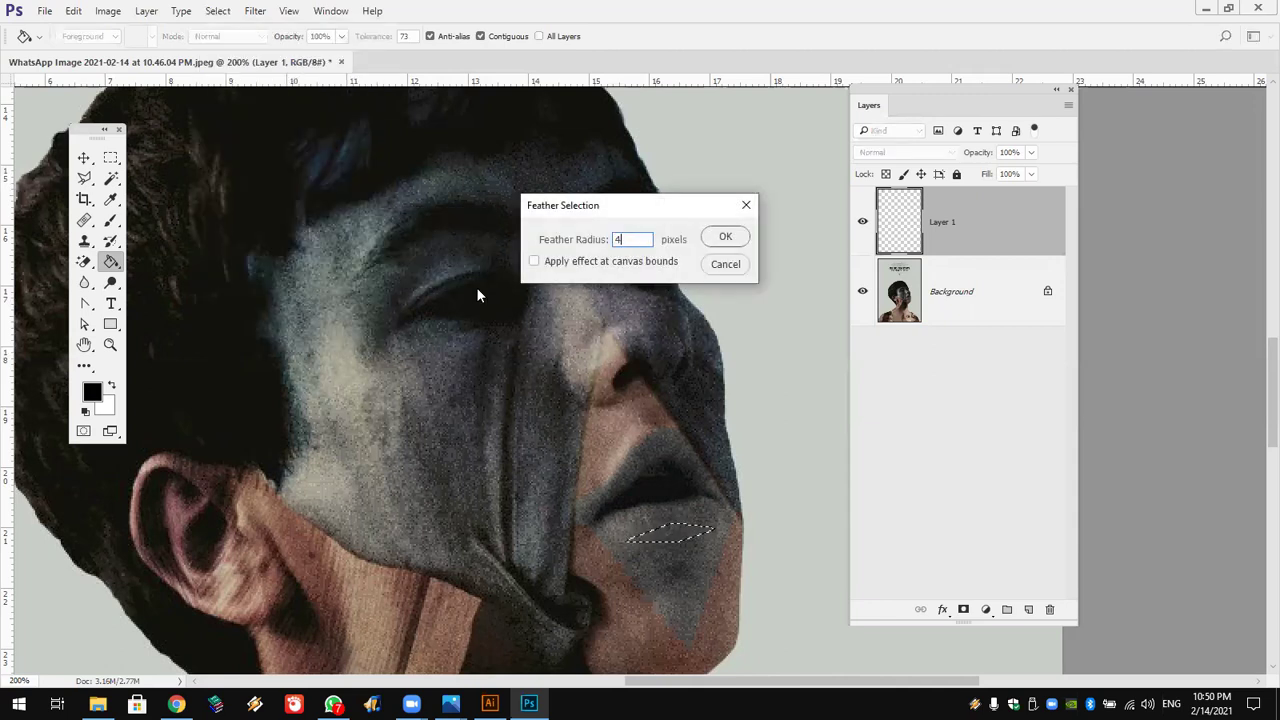
key("Return")
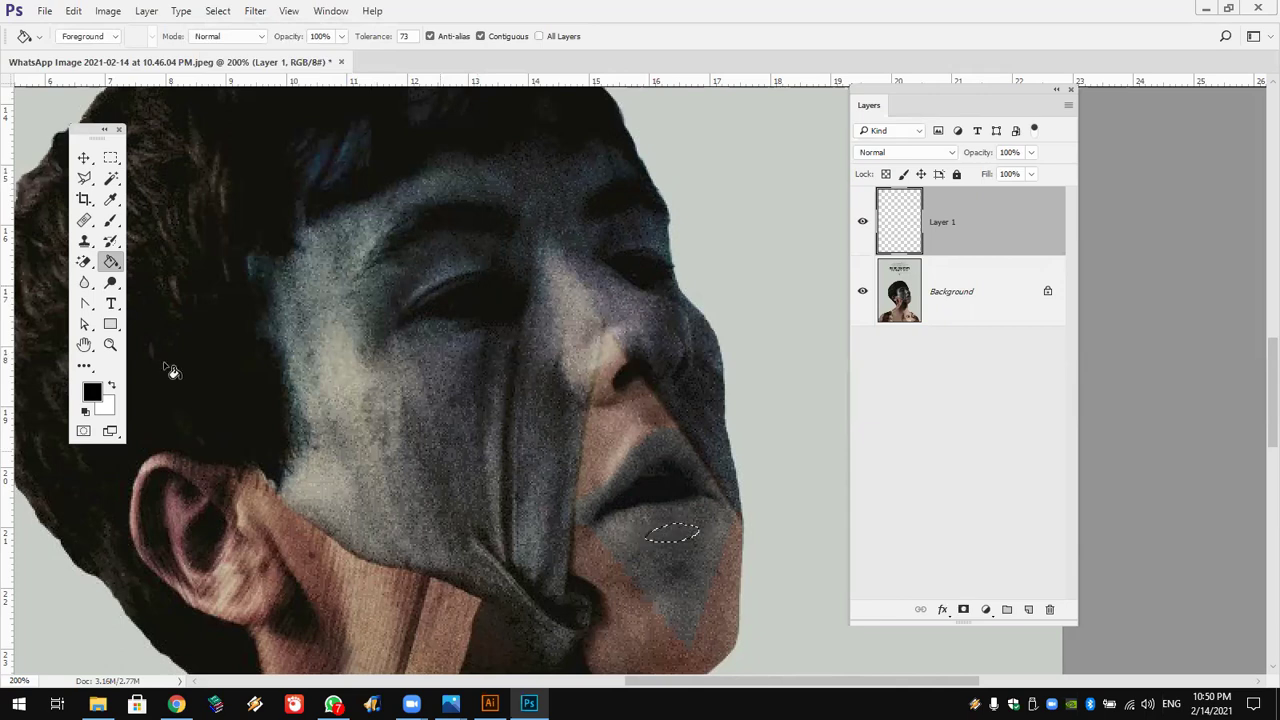
Step: Fill the feathered area black, deselect, and lower Layer 1's opacity
left_click(676, 533)
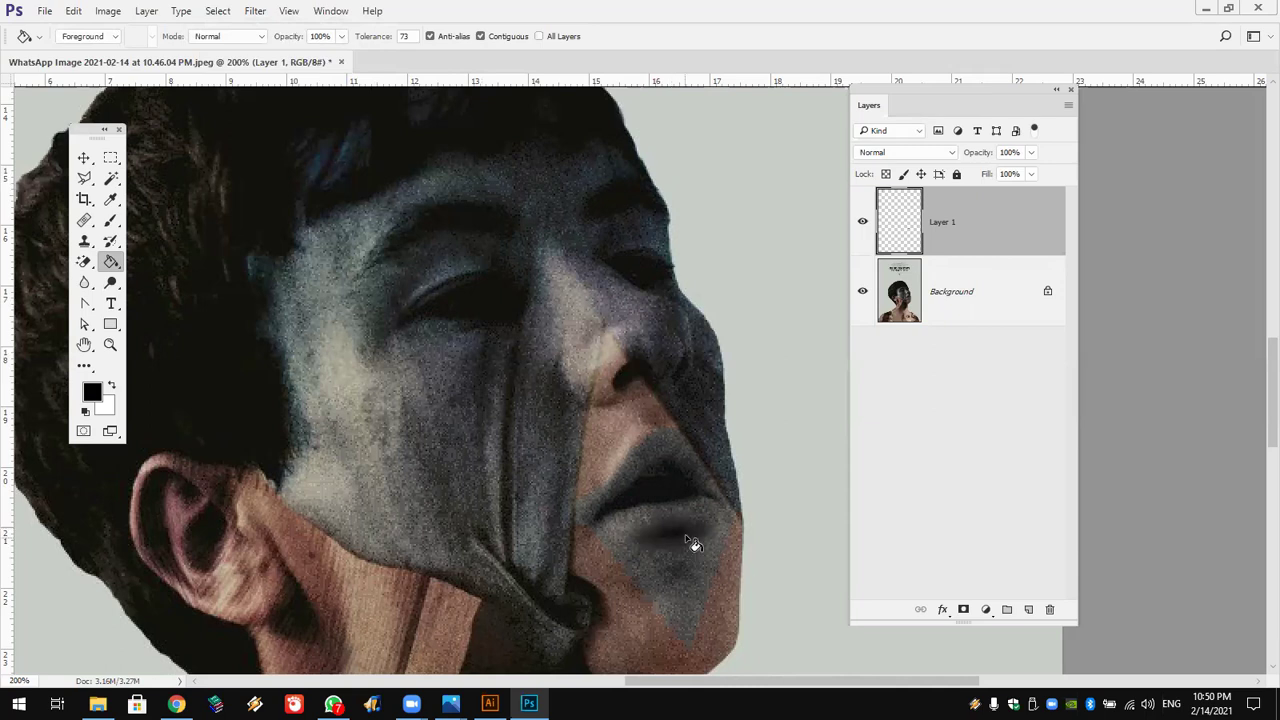
key("ctrl+z")
left_click(676, 541)
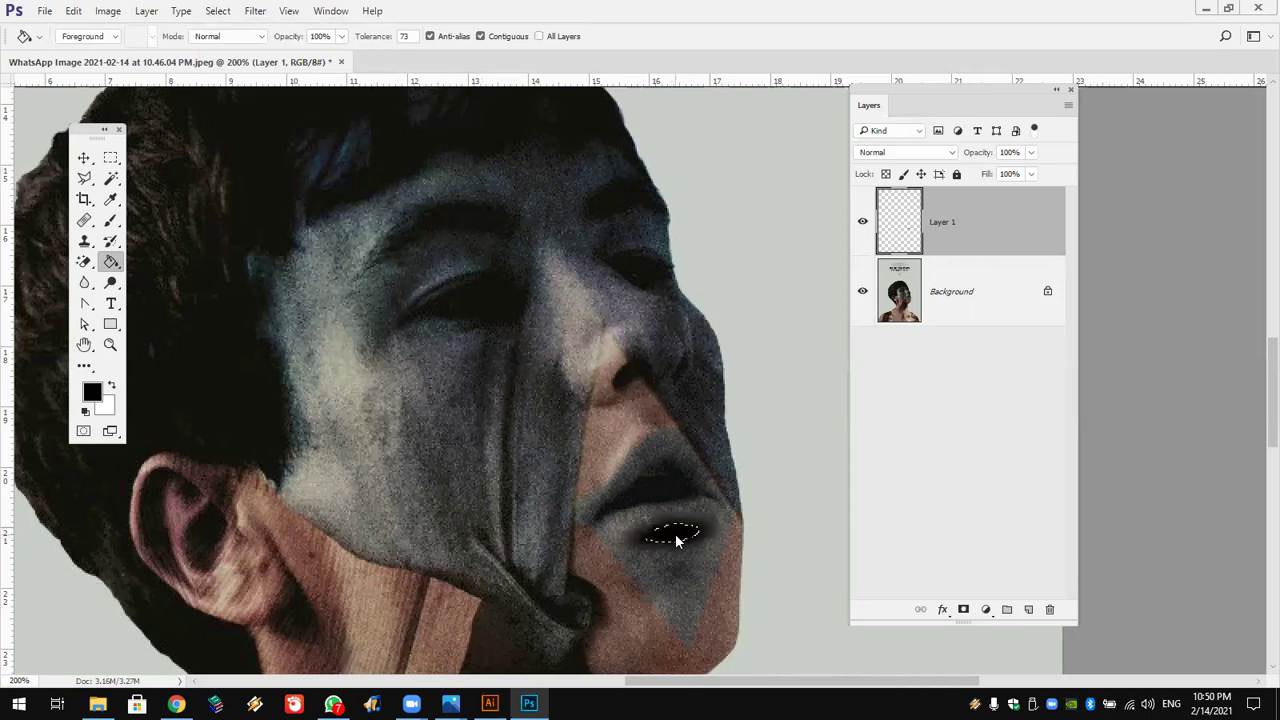
key("ctrl+d")
mouse_move(987, 152)
left_mouse_down()
mouse_move(965, 157)
mouse_move(990, 157)
left_mouse_up()
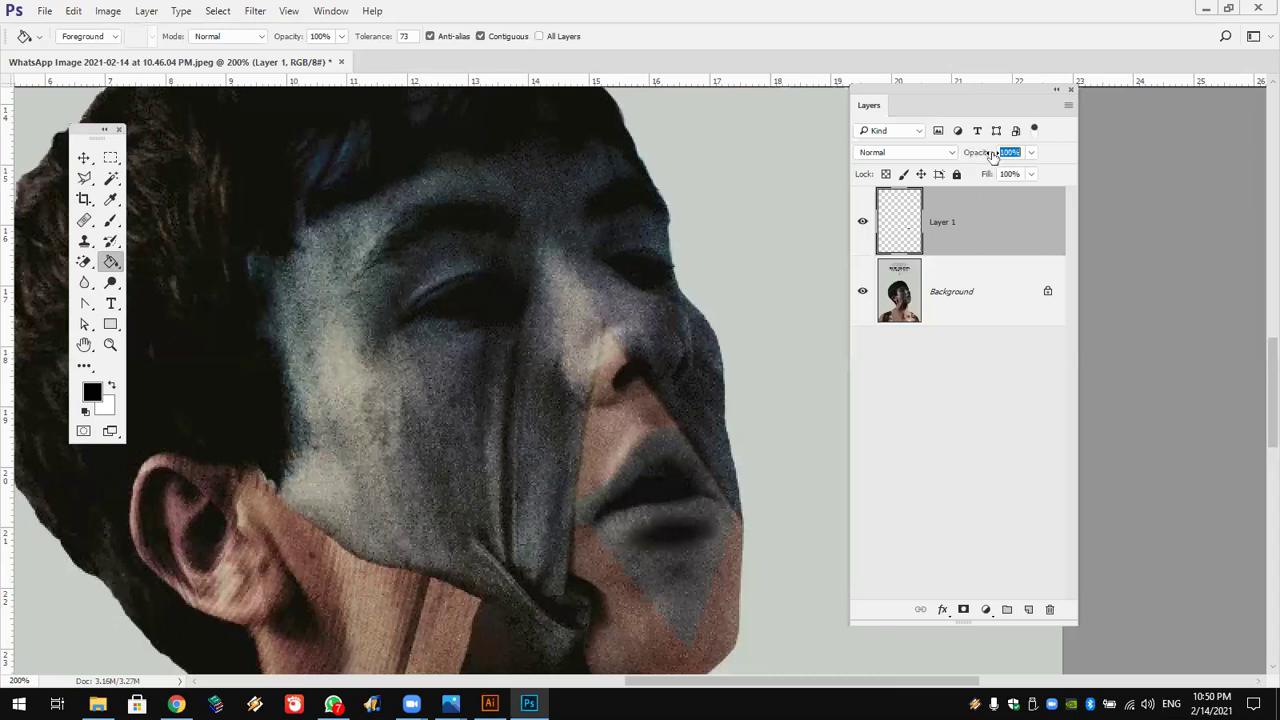
Step: Preview blend modes like Linear Light and Soft Light on Layer 1, settling on Normal at 100%
left_click(900, 153)
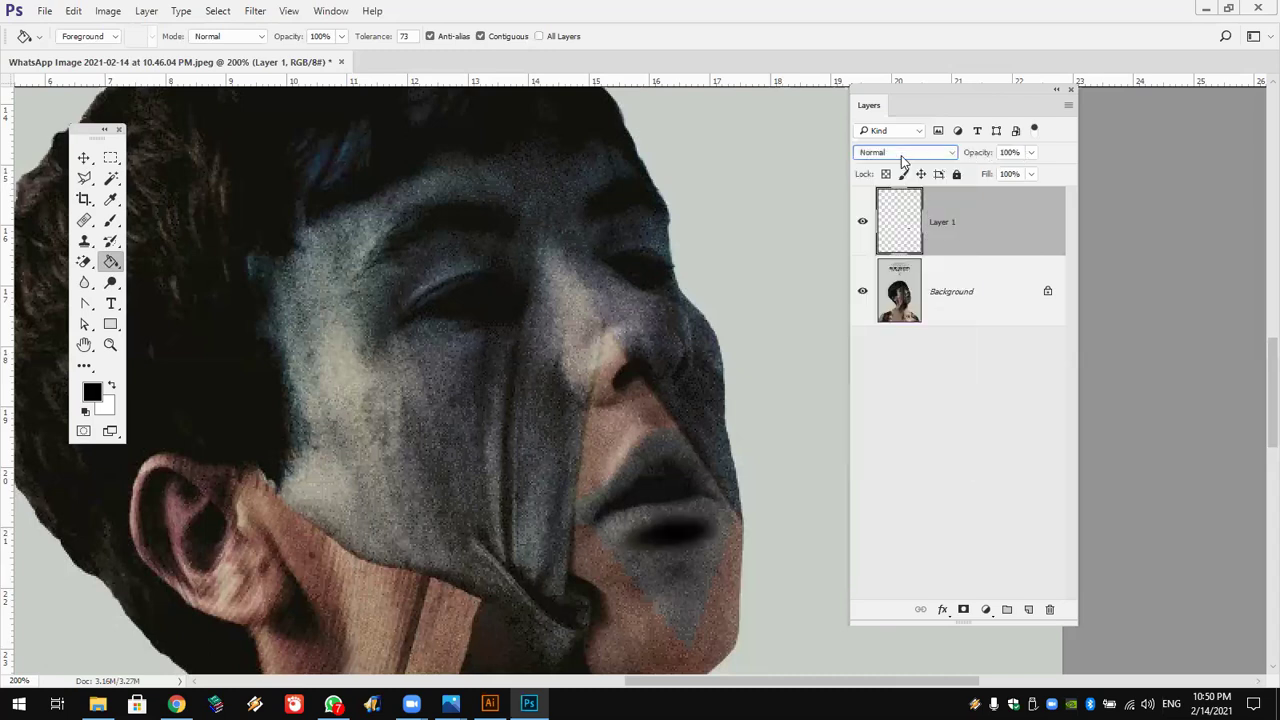
scroll(902, 160, "down", 3)
scroll(902, 160, "down", 3)
scroll(902, 160, "down", 2)
scroll(902, 160, "down", 3)
scroll(902, 160, "down", 3)
scroll(902, 160, "up", 4)
scroll(902, 160, "up", 2)
scroll(902, 160, "down", 2)
scroll(902, 160, "down", 2)
scroll(902, 160, "down", 2)
scroll(902, 160, "down", 1)
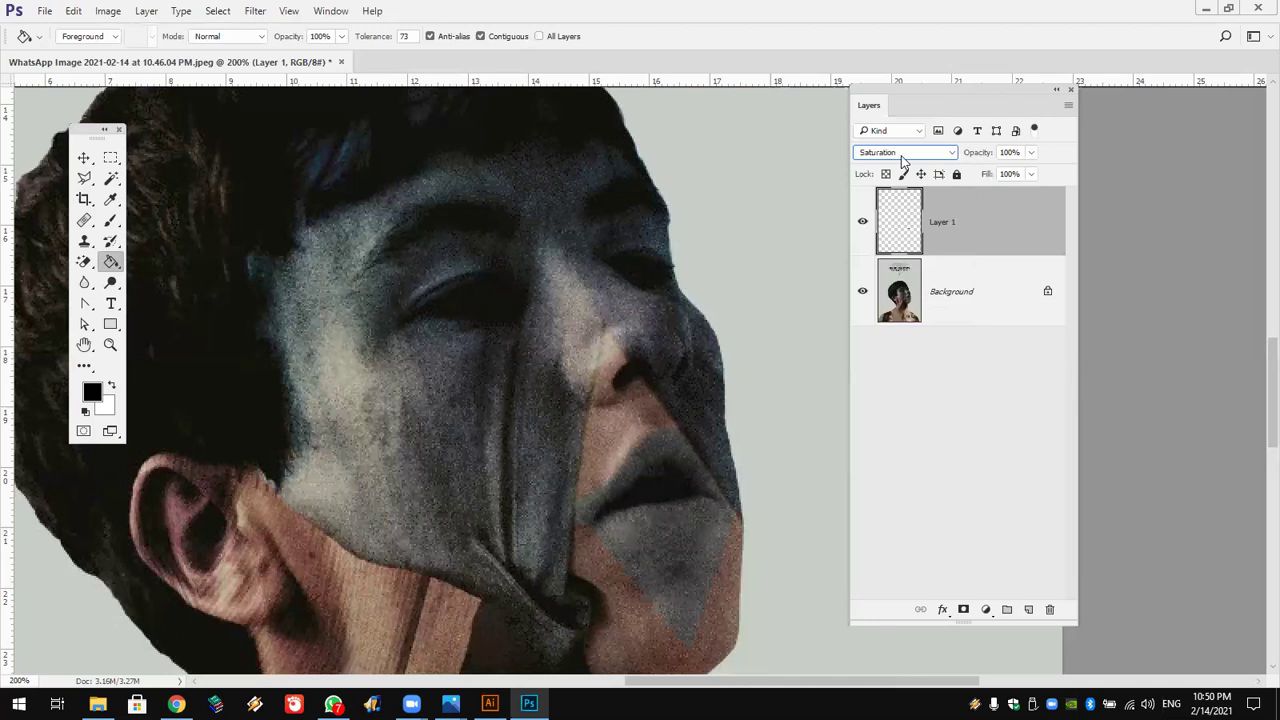
scroll(902, 160, "down", 2)
scroll(902, 160, "down", 2)
scroll(902, 160, "down", 1)
scroll(902, 160, "down", 2)
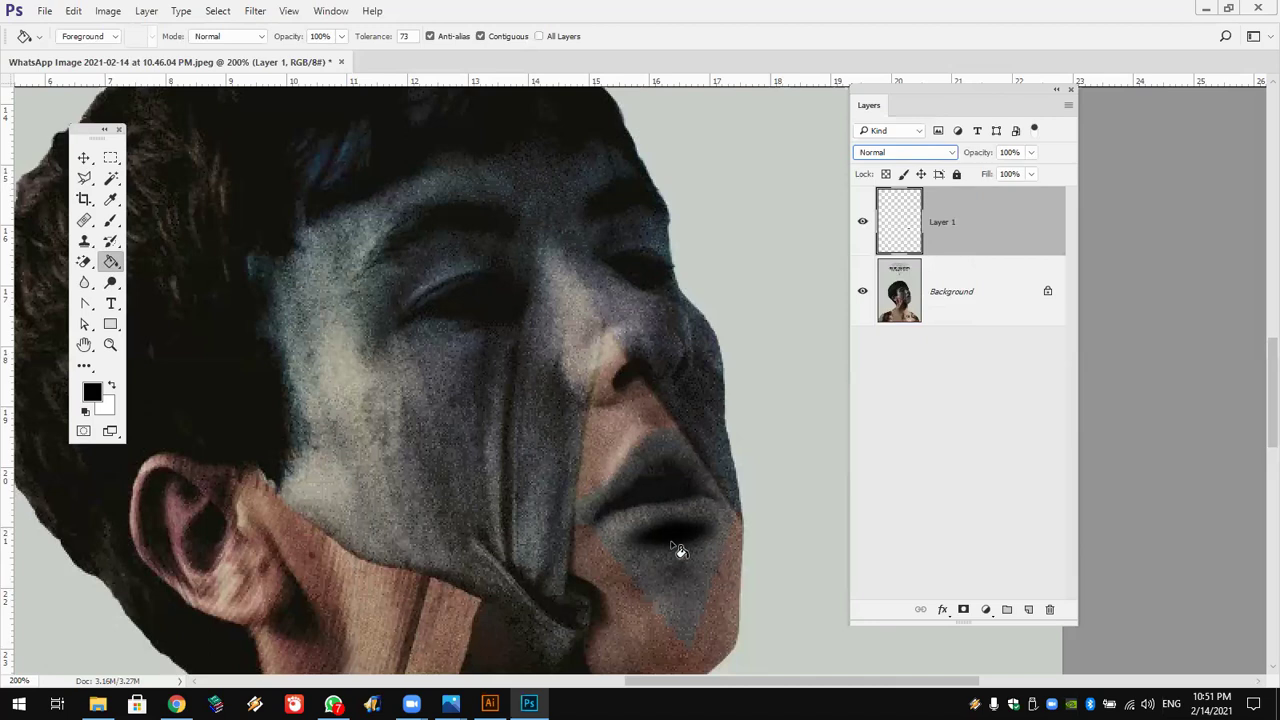
Step: Duplicate the black patch as Layer 1 copy and transform it slightly lower under the lips
key("v")
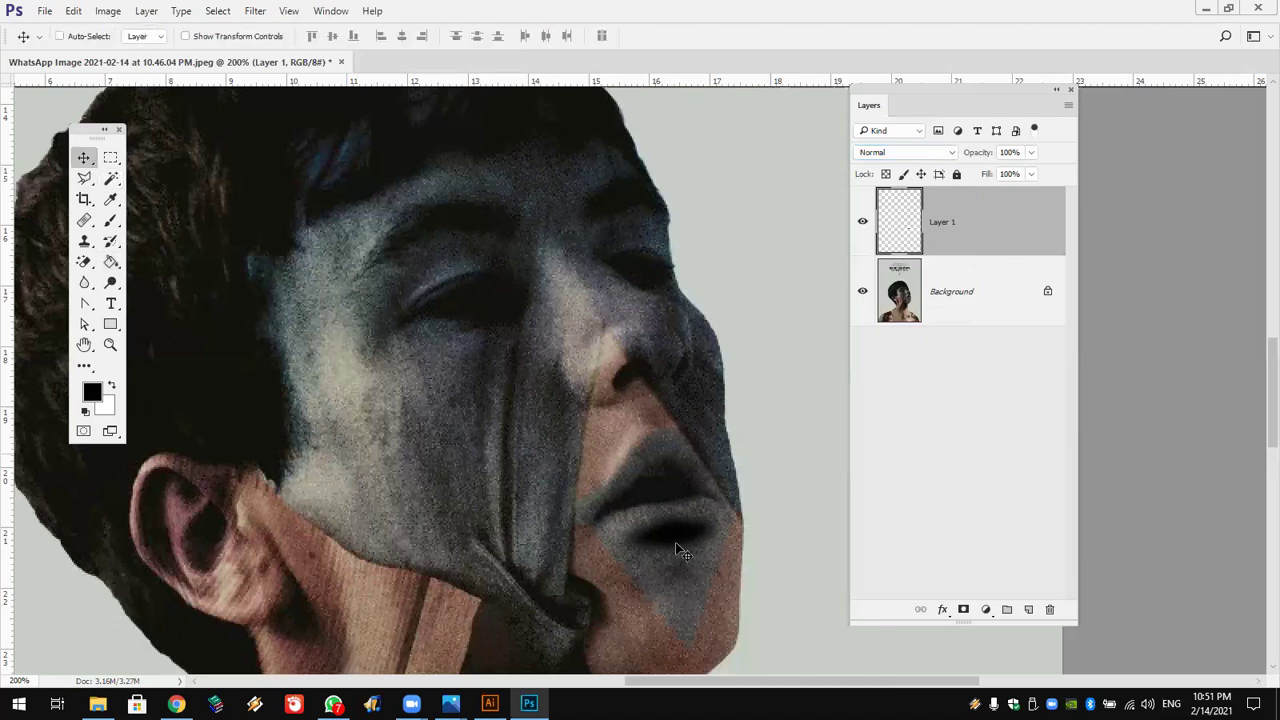
left_click_drag(668, 555, 672, 567)
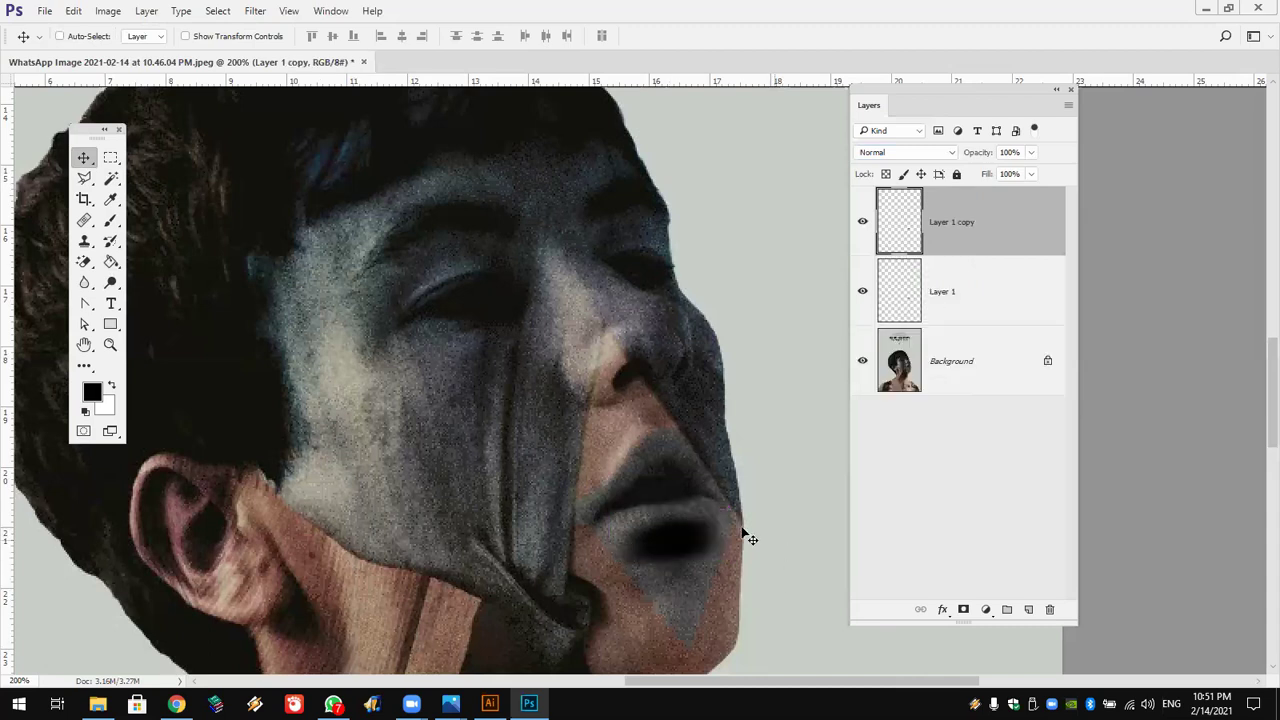
key("ctrl+r")
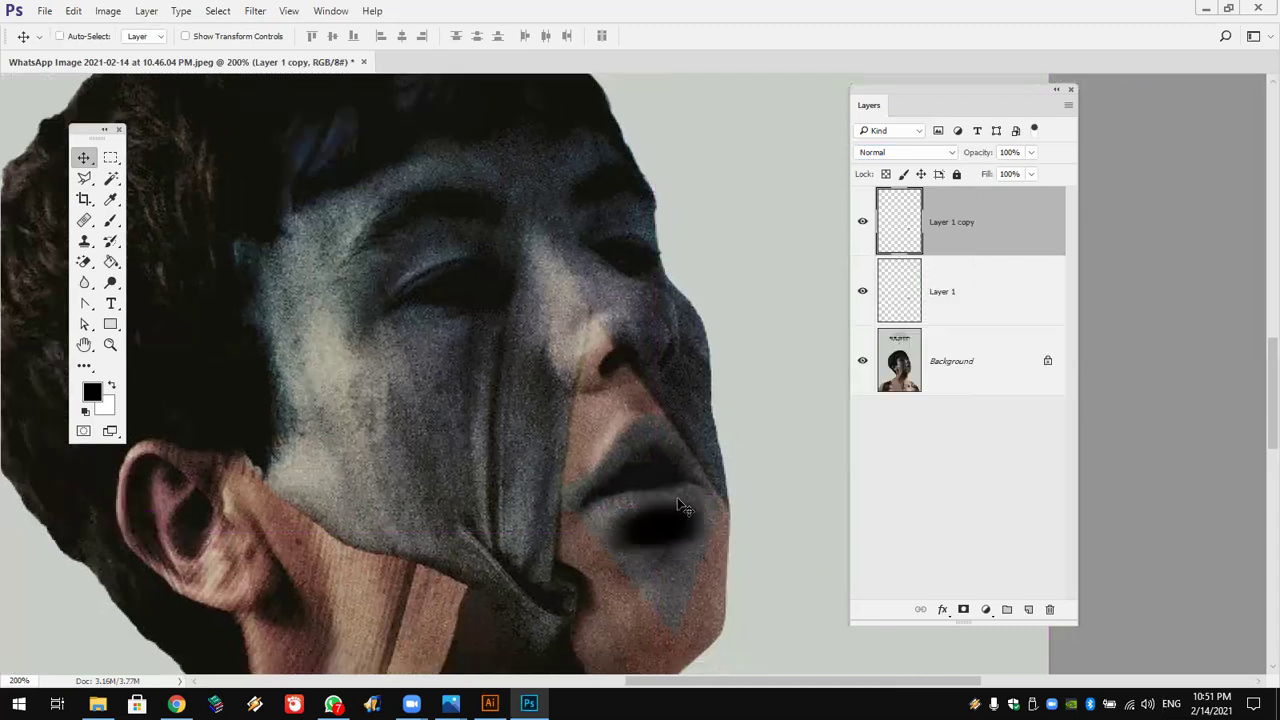
key("ctrl")
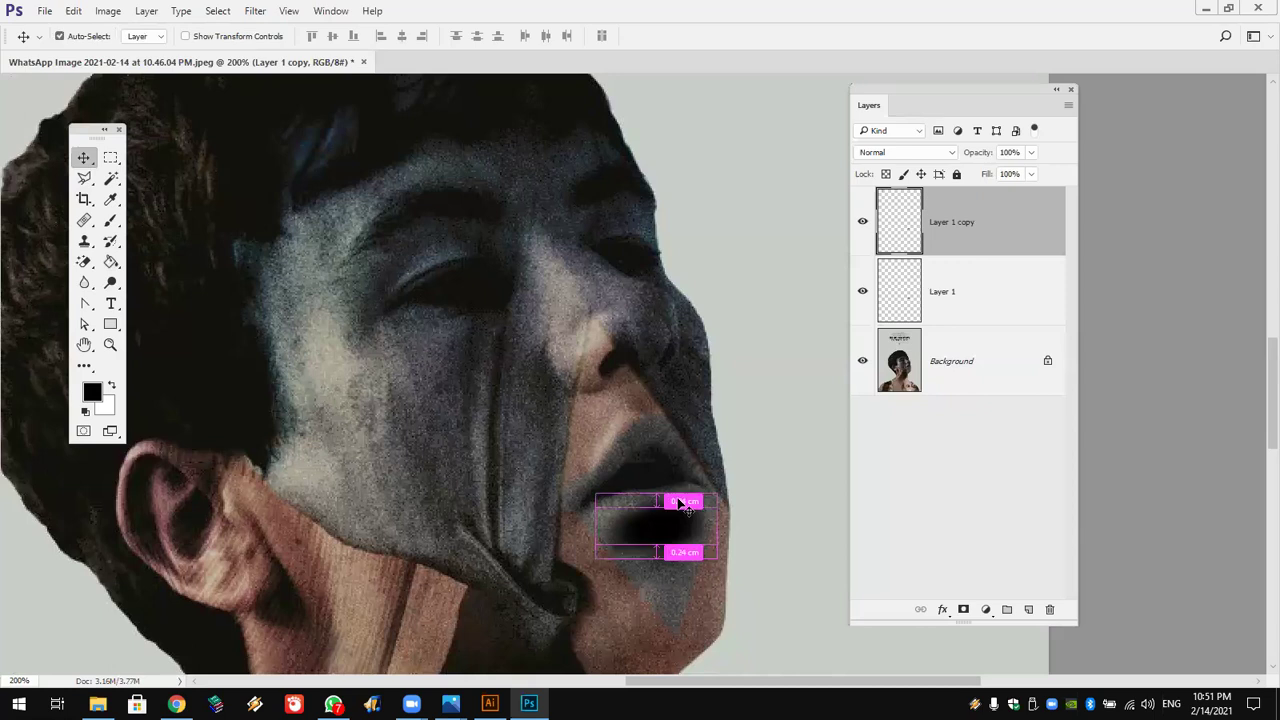
key("ctrl+r")
key("ctrl+t")
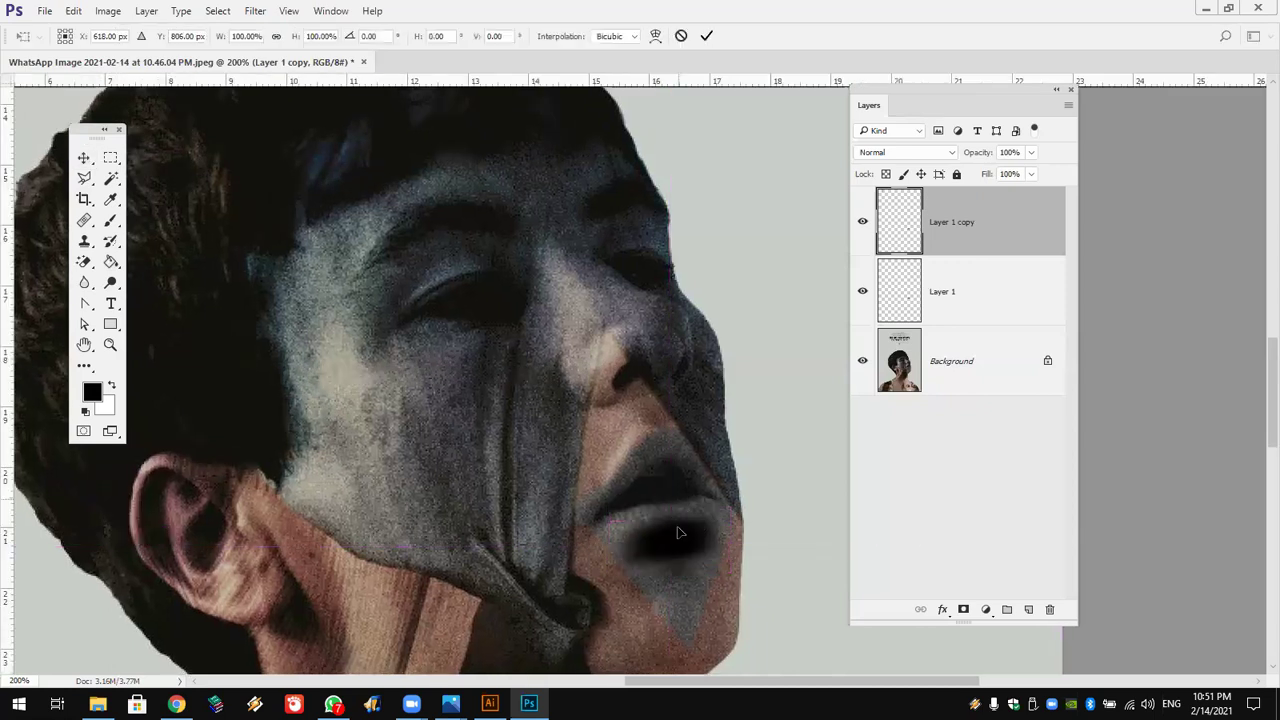
mouse_move(674, 535)
left_mouse_down()
mouse_move(674, 553)
mouse_move(713, 543)
left_mouse_up()
key("Return")
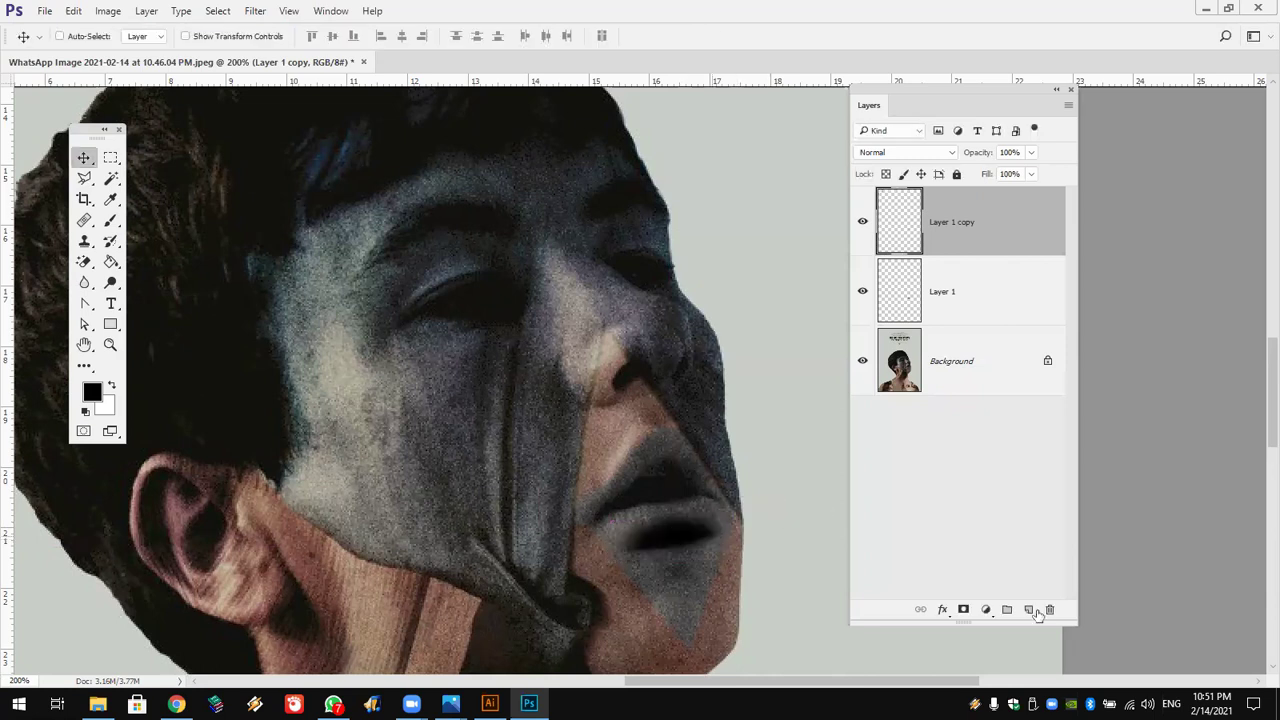
left_click(942, 609)
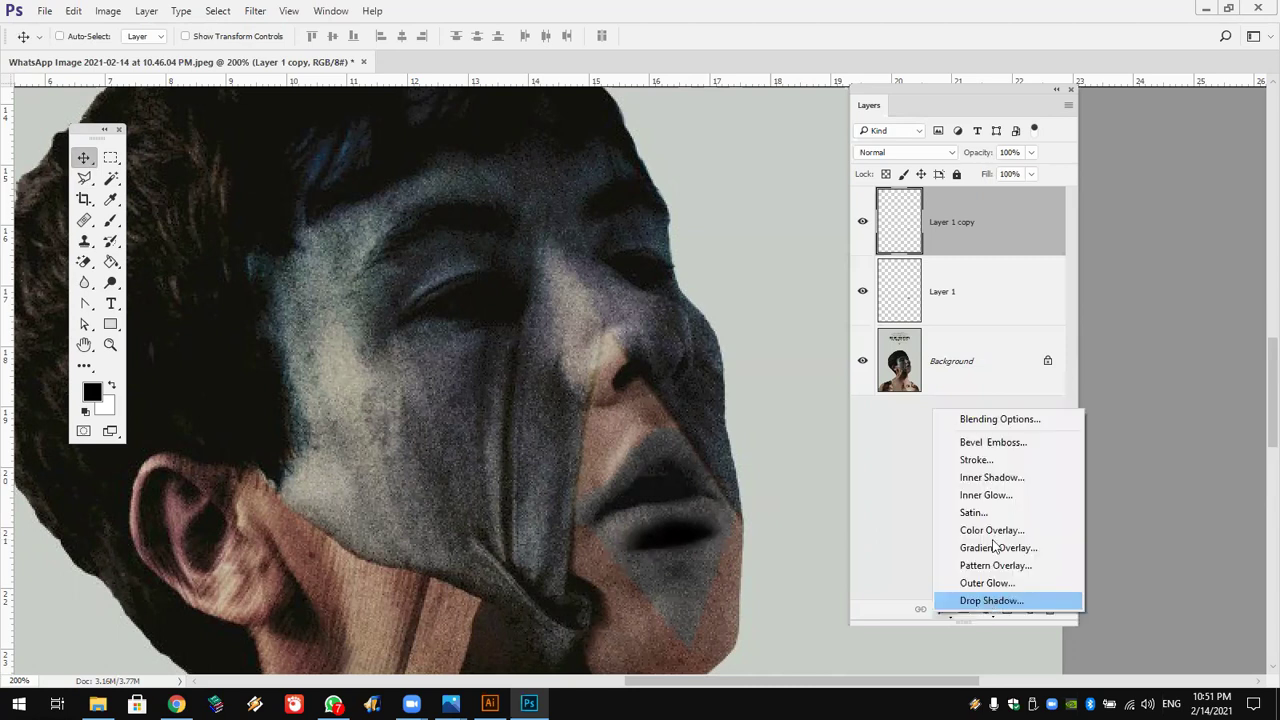
left_click(1005, 534)
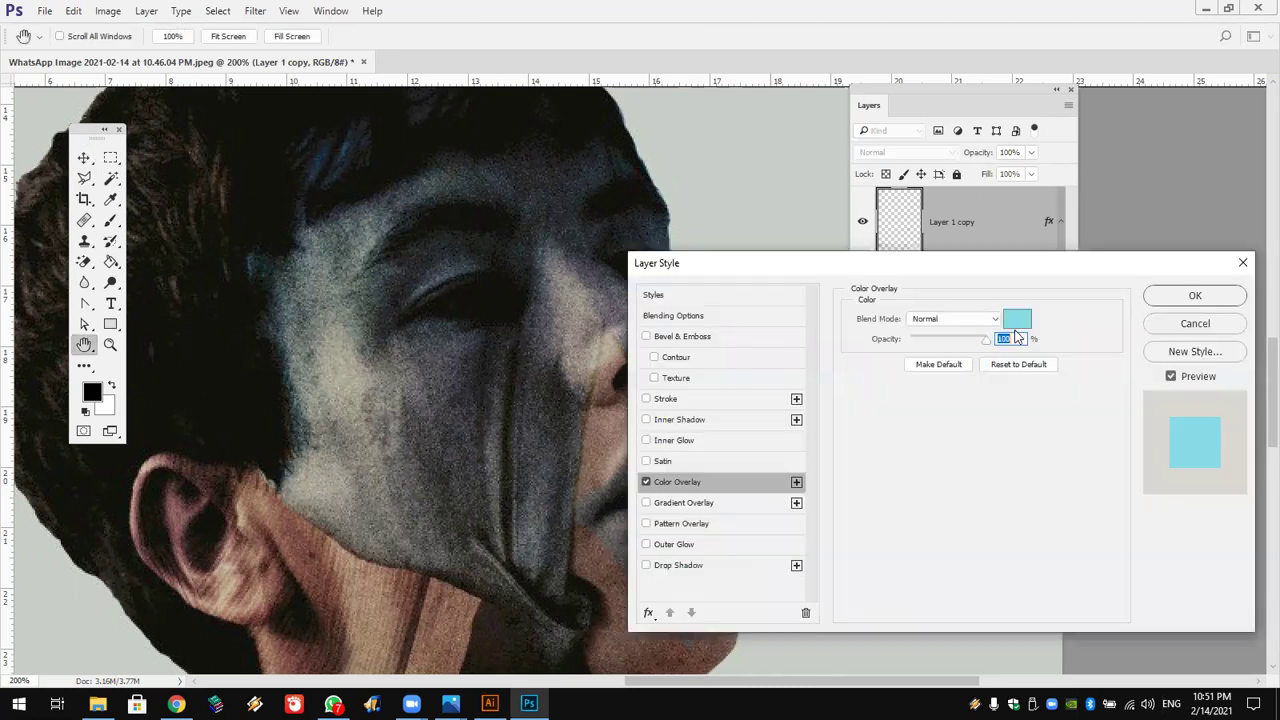
left_click(1018, 318)
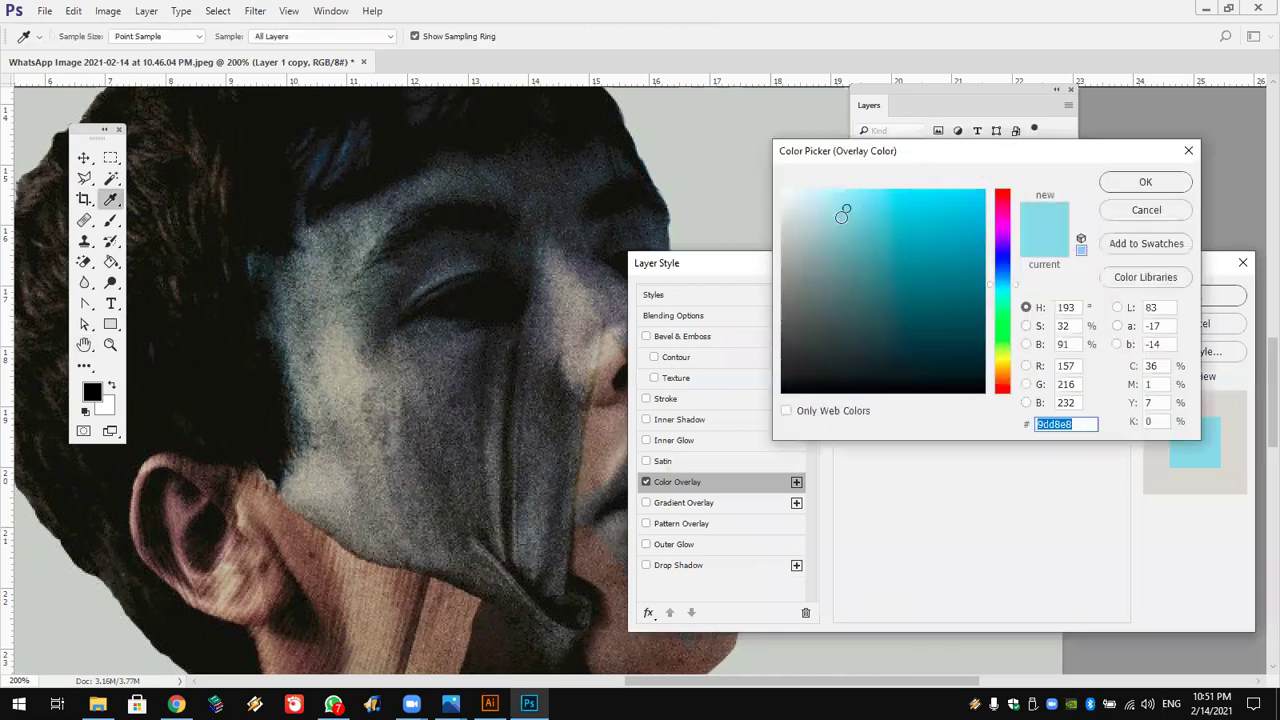
left_click(782, 195)
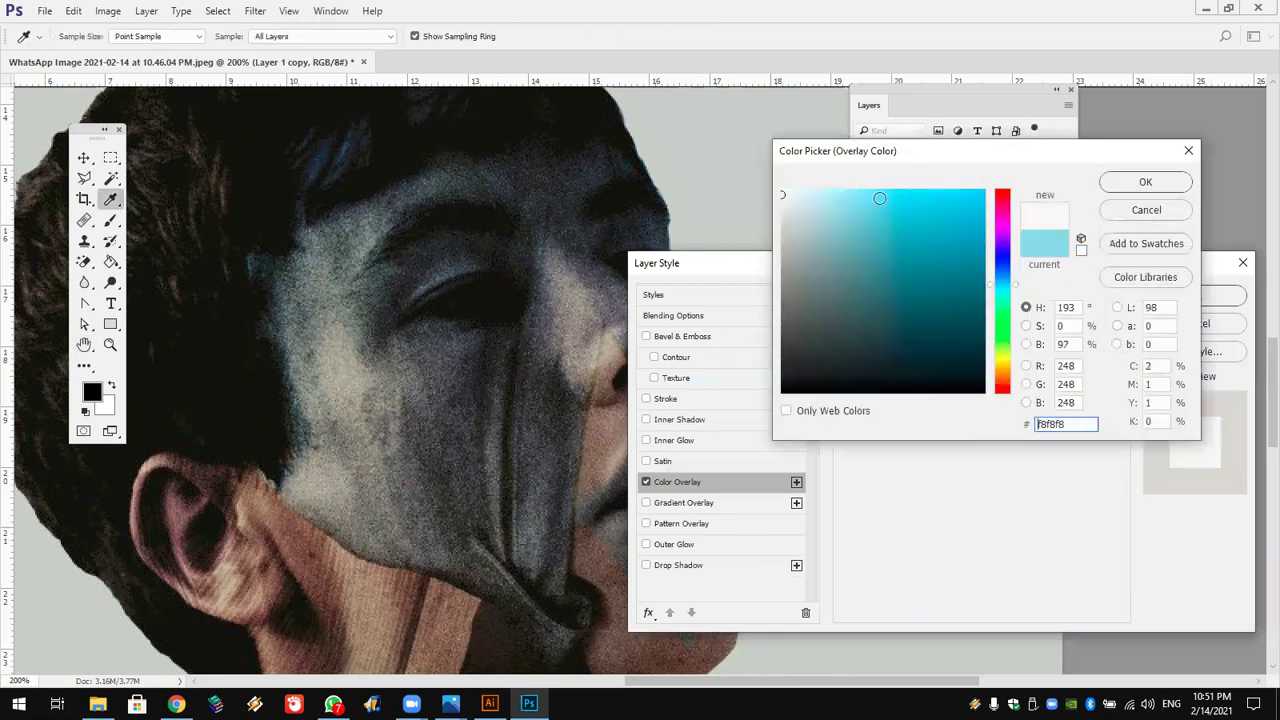
left_click(1140, 188)
key("Return")
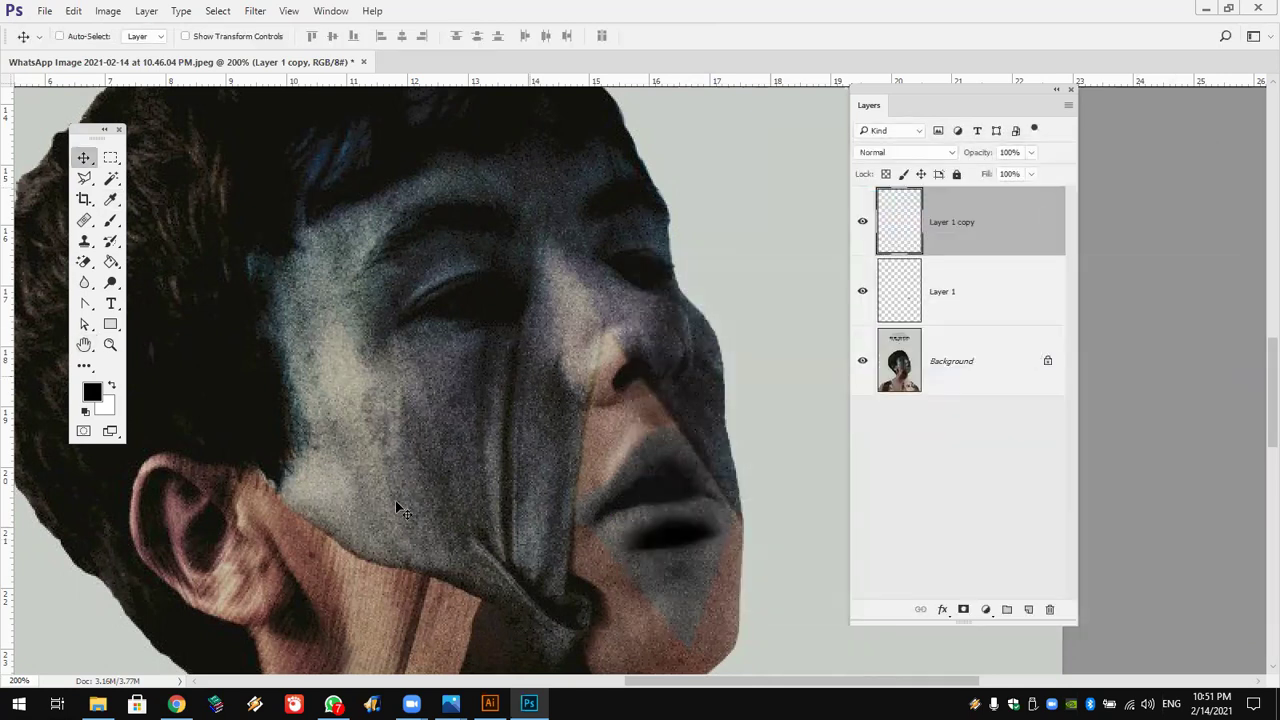
Step: Zoom the face and neck to 200% and open the eraser tool flyout
left_click(85, 346)
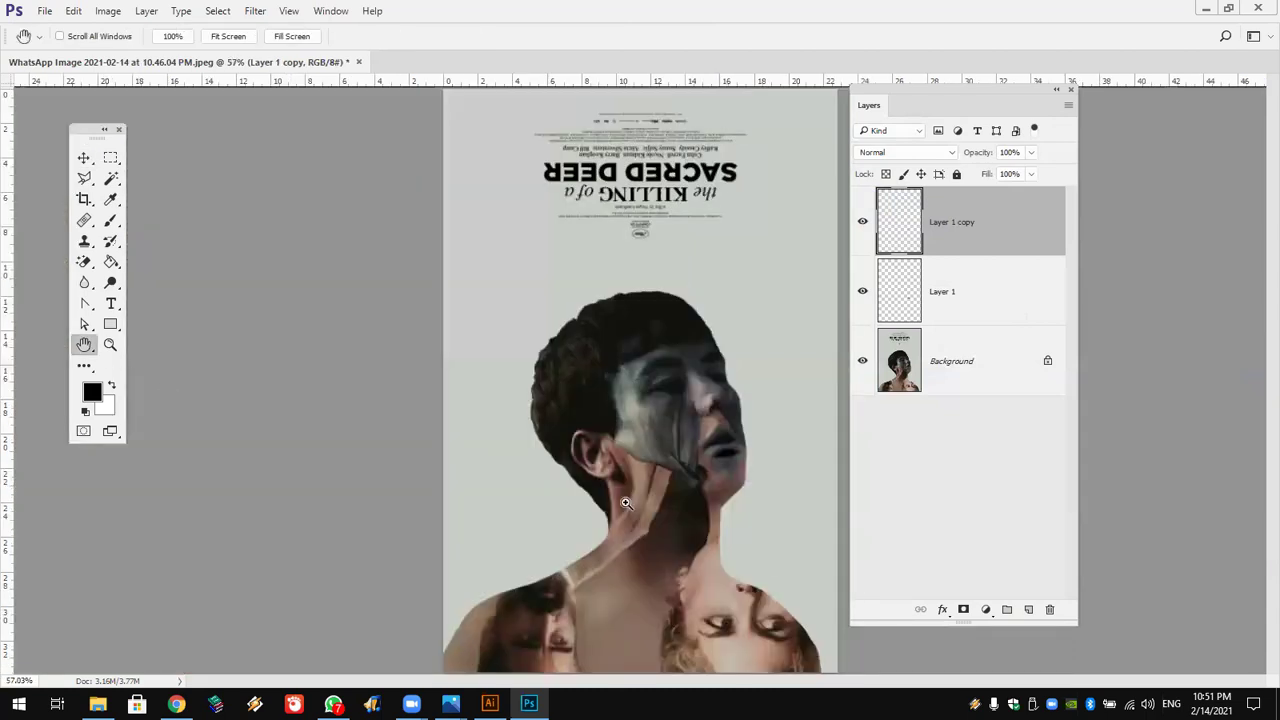
key("z")
left_click(746, 517)
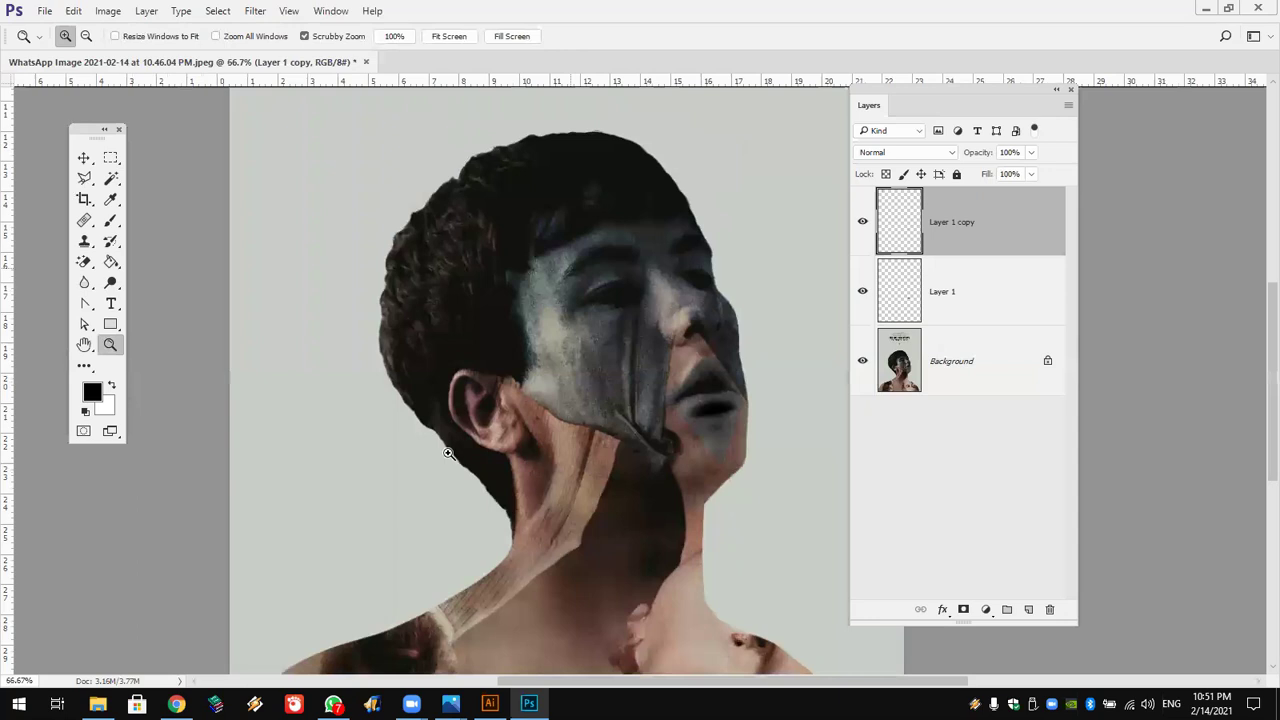
left_click(540, 416)
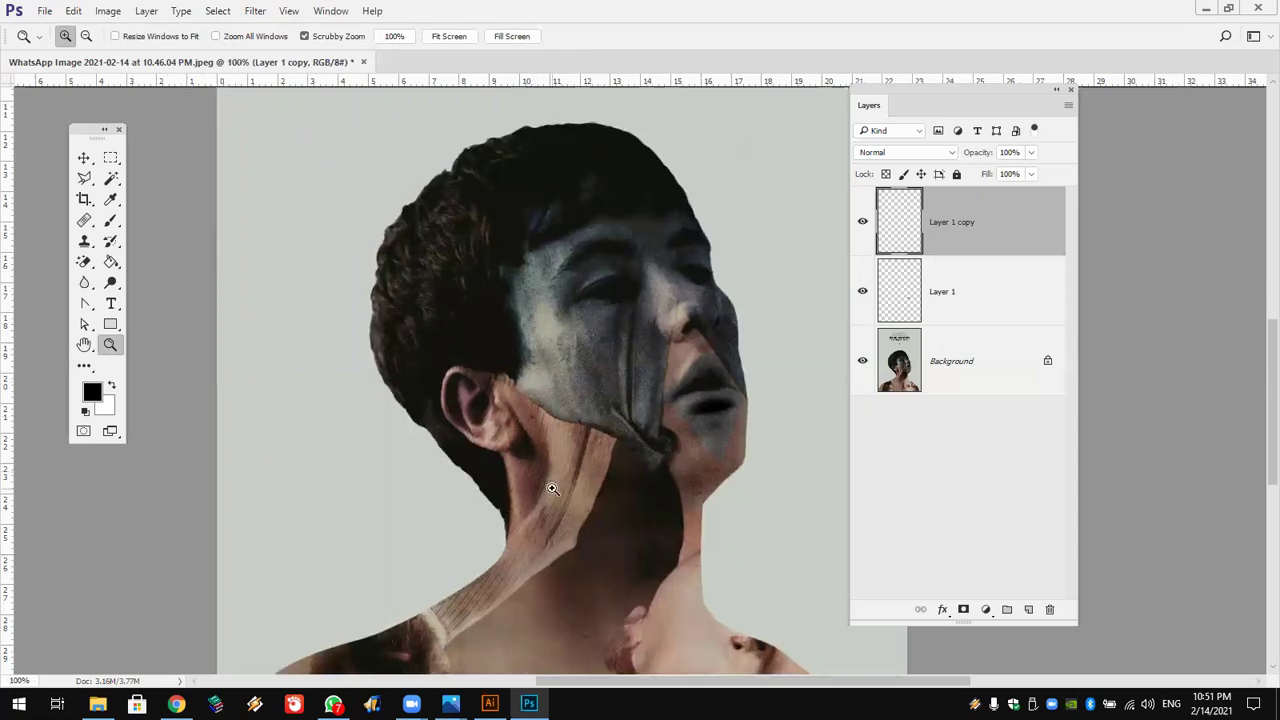
left_click(614, 345)
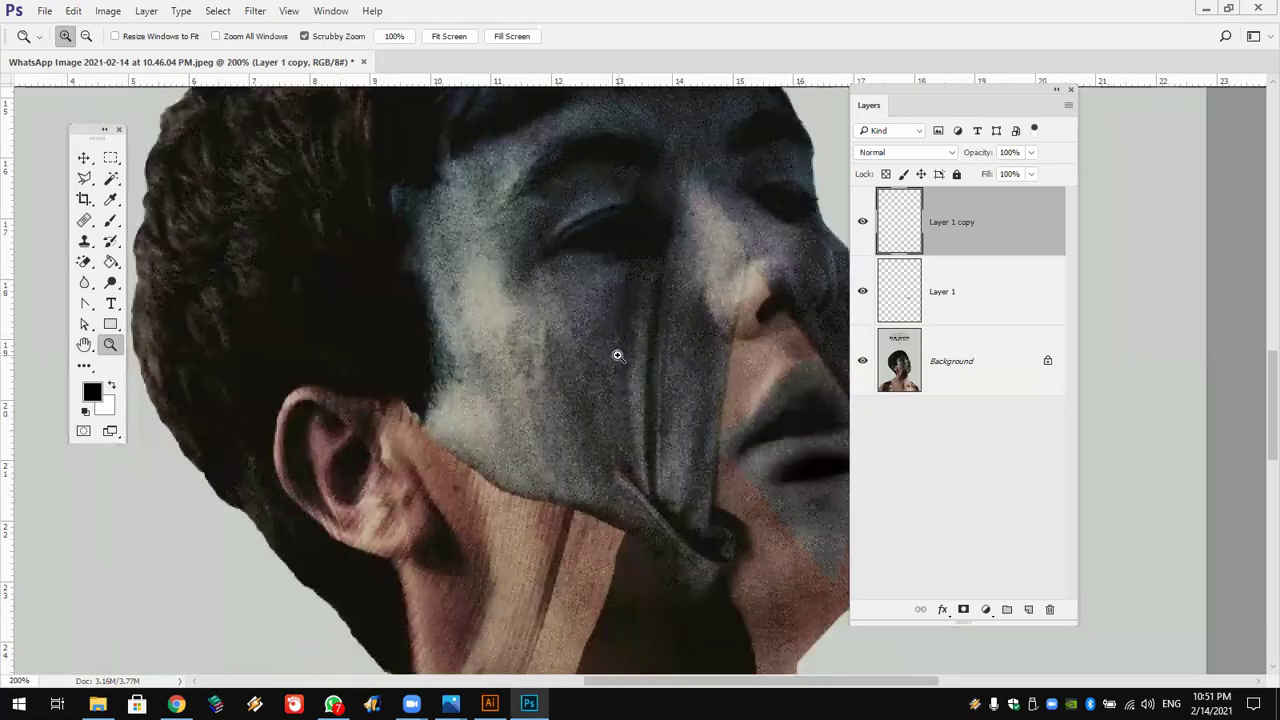
scroll(620, 390, "down", 3)
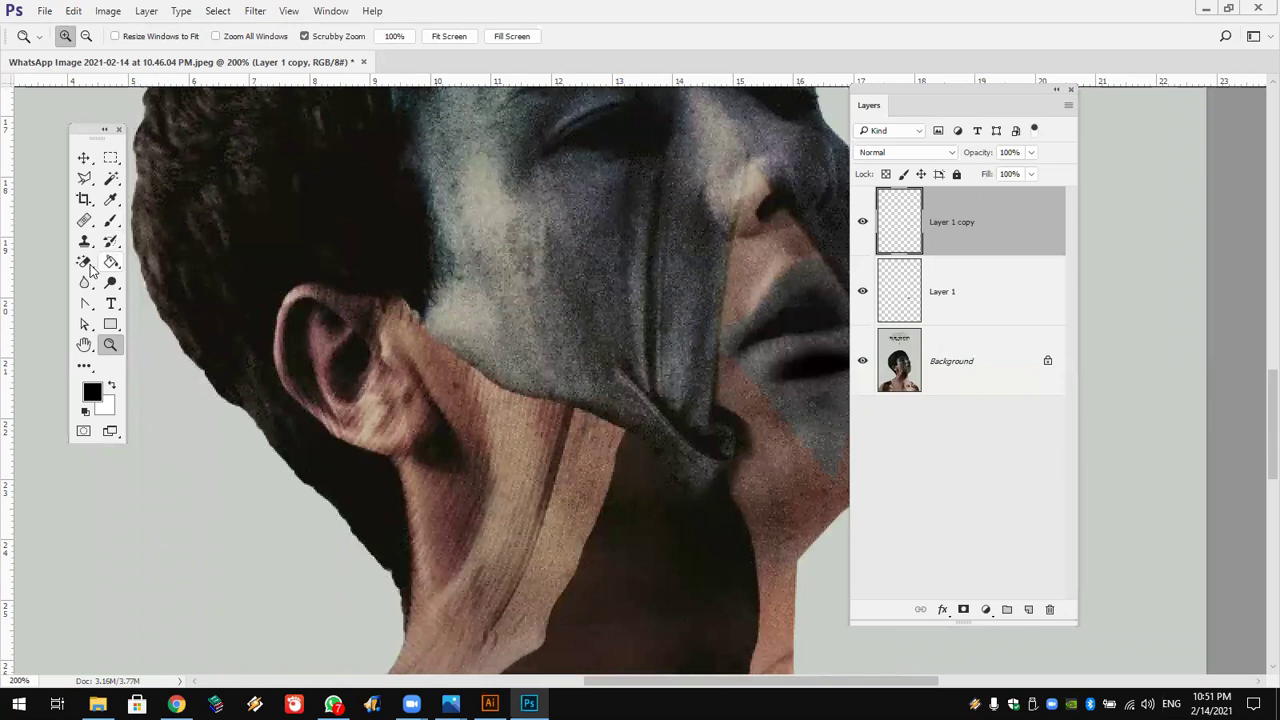
left_click(88, 262)
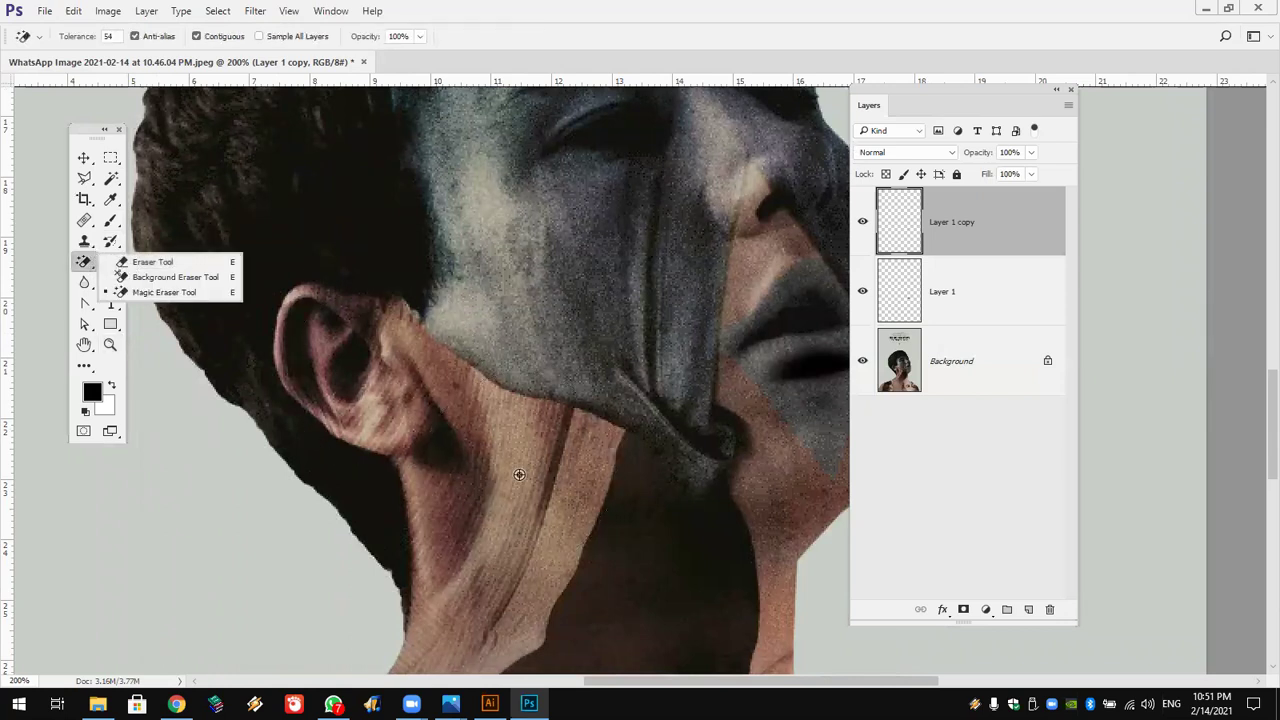
Step: Use the Clone Stamp to clone smoother peach skin over the light cheek patch
key("s")
scroll(558, 420, "up", 2)
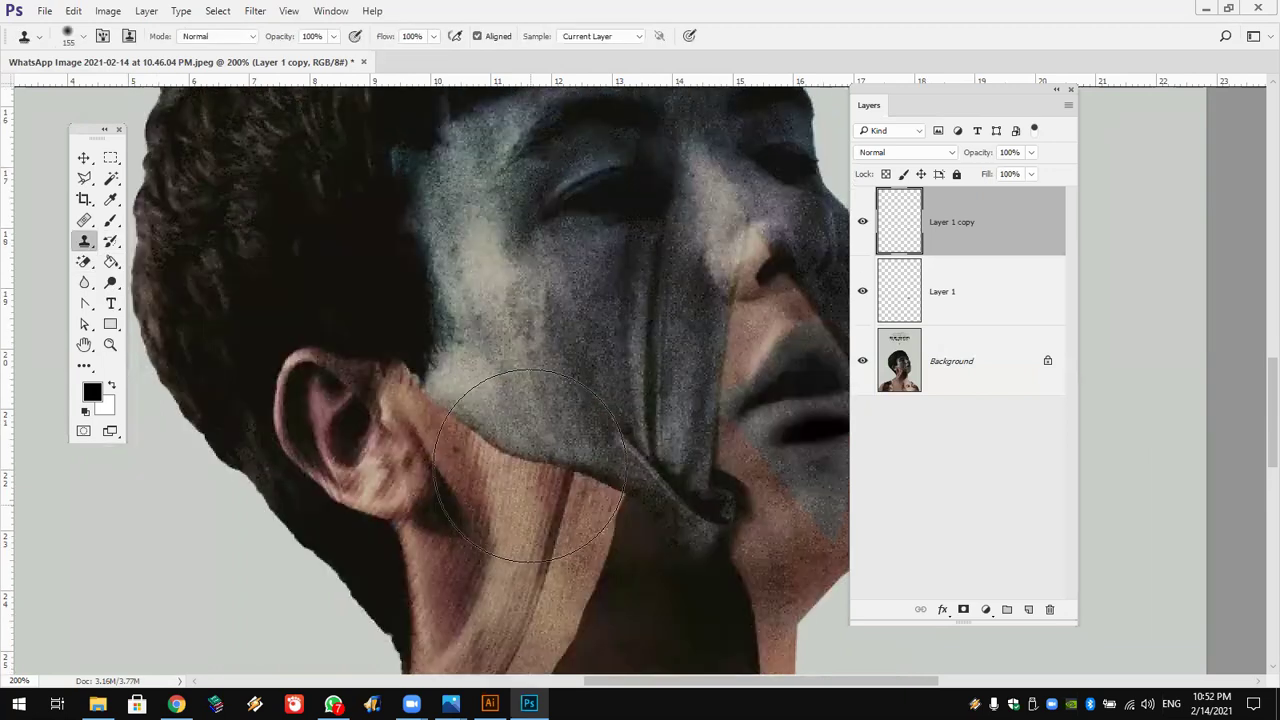
scroll(558, 420, "up", 2)
scroll(558, 420, "up", 1)
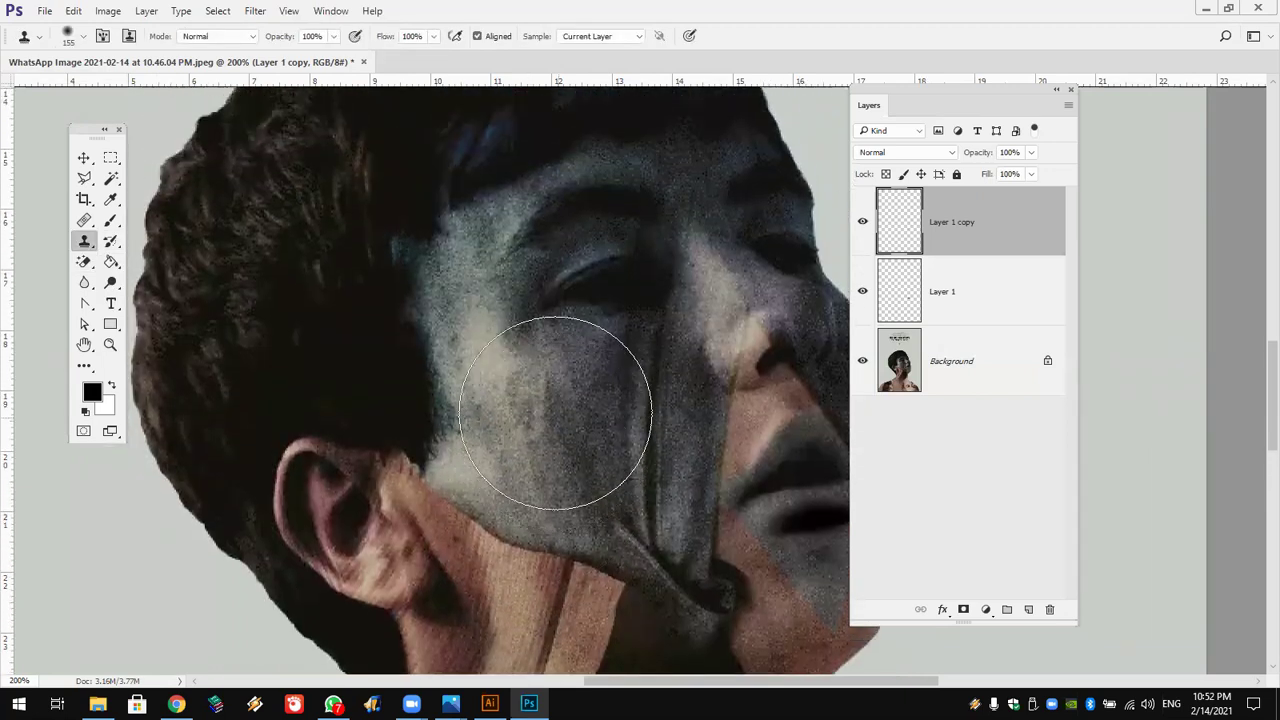
left_click(980, 365)
left_click_drag(522, 376, 570, 418)
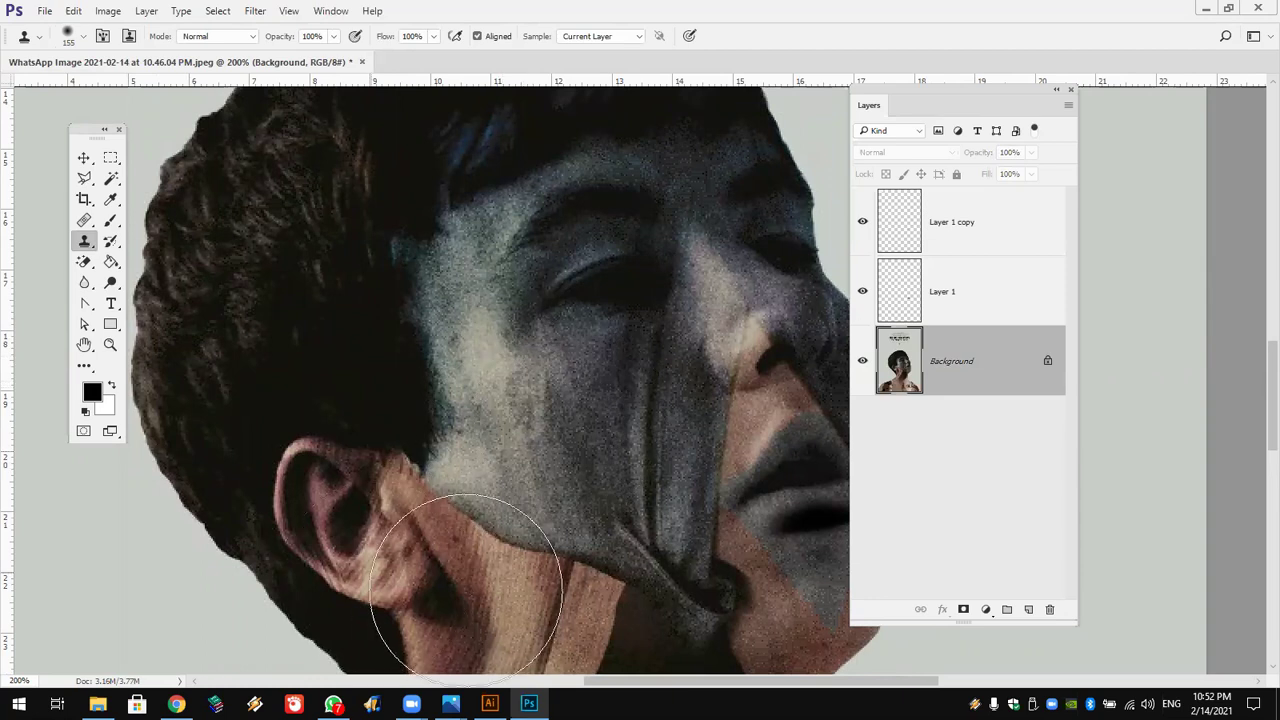
Step: Step back and forth through the cloned cheek edits, keeping the brown skin streak on Layer 1
scroll(505, 590, "down", 2)
scroll(511, 470, "down", 2)
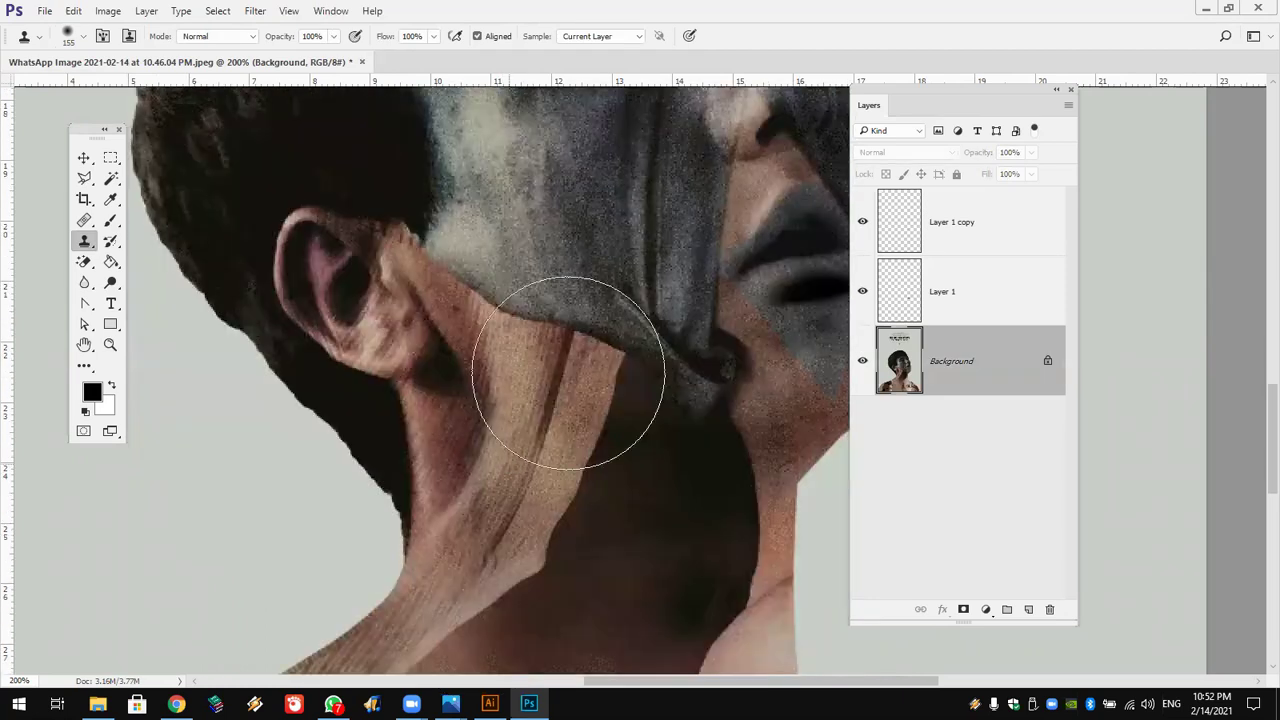
scroll(580, 372, "up", 2)
scroll(560, 386, "up", 1)
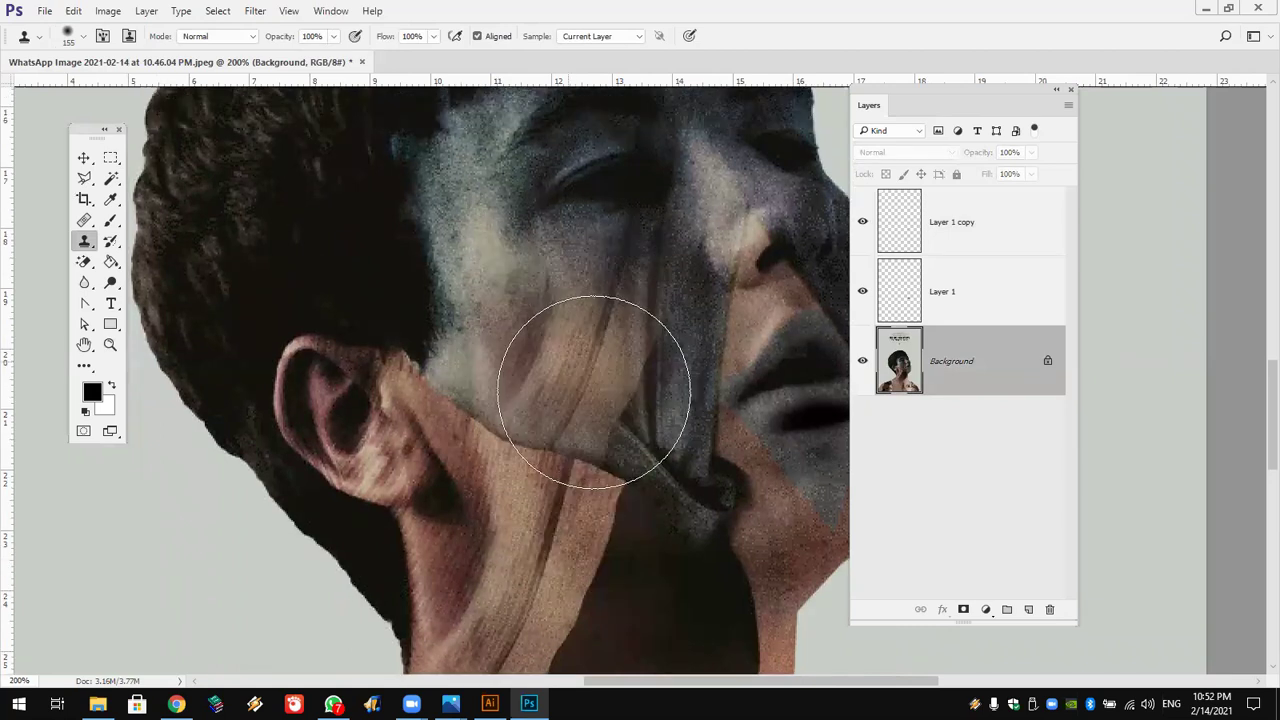
key("ctrl+z")
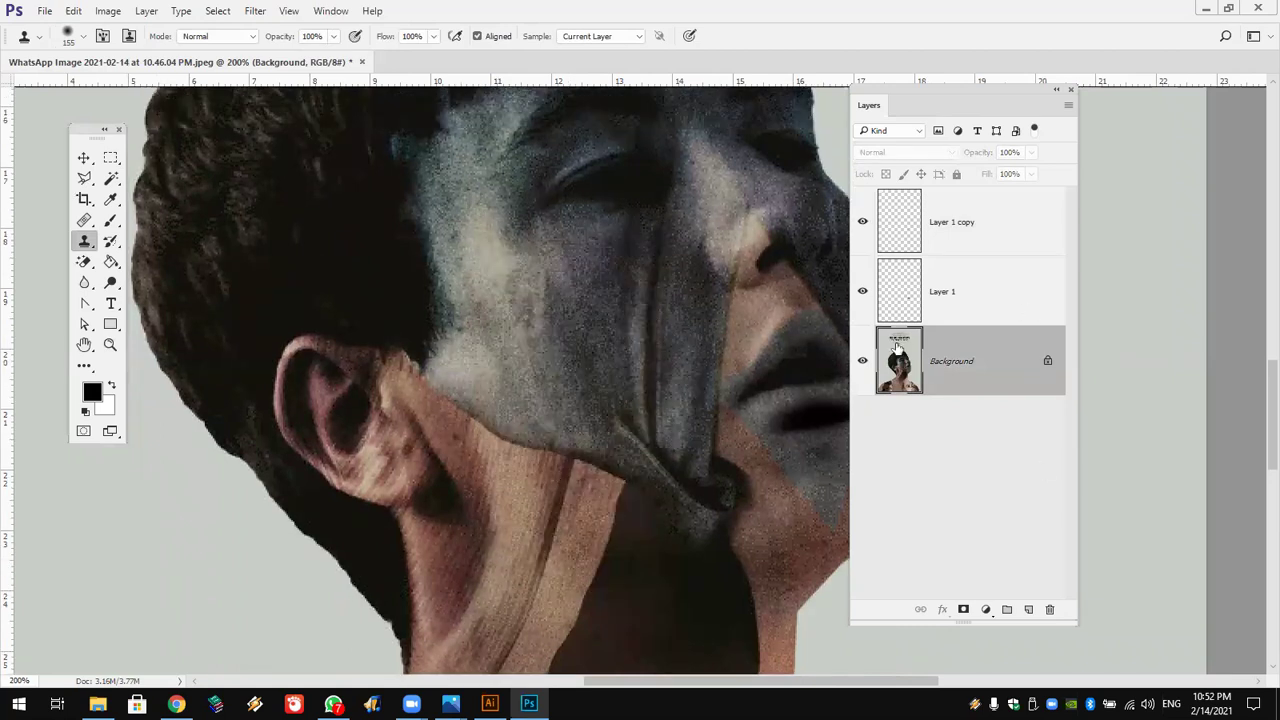
key("ctrl+shift+z")
key("ctrl+shift+z")
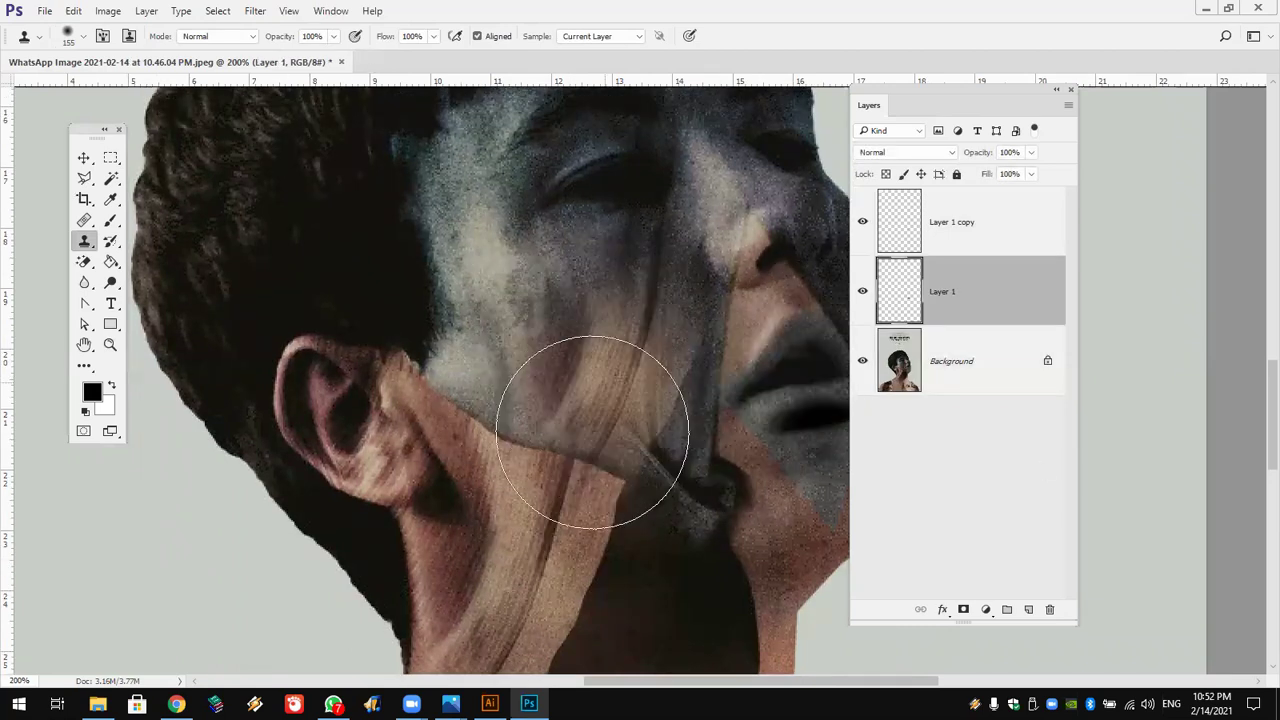
key("ctrl+shift+z")
key("ctrl+shift+z")
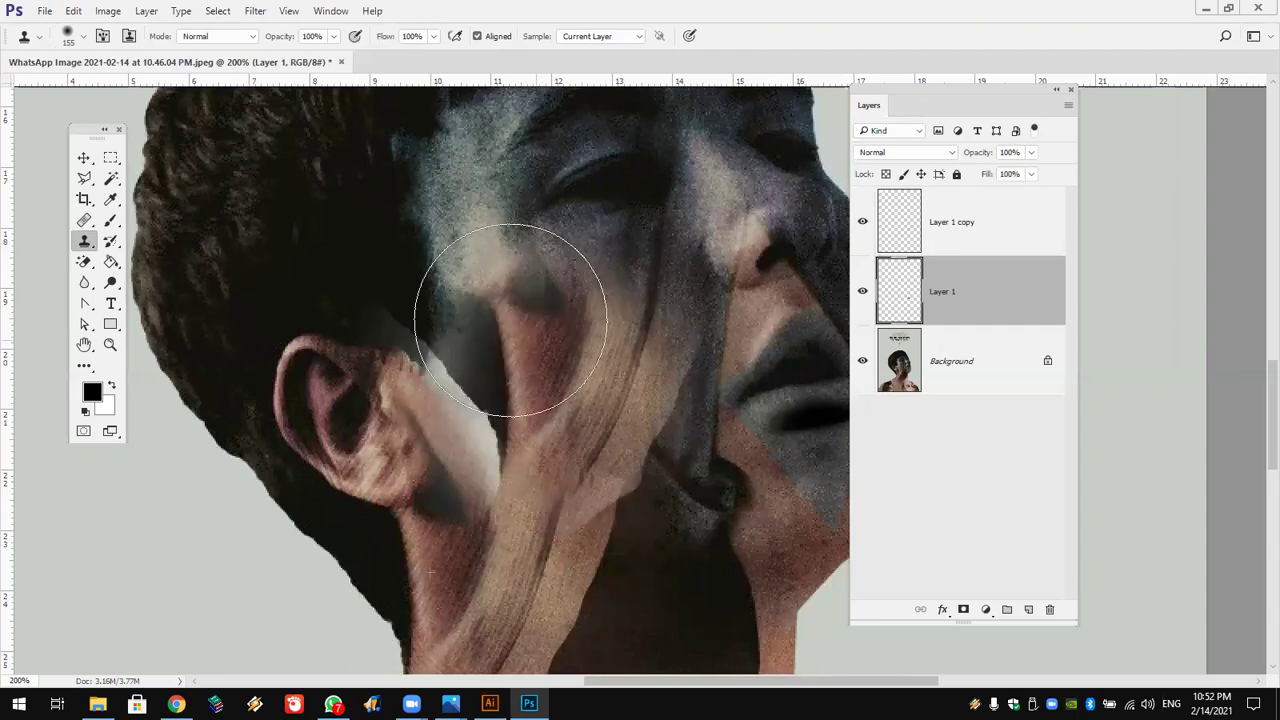
key("ctrl+shift+z")
key("ctrl+shift+z")
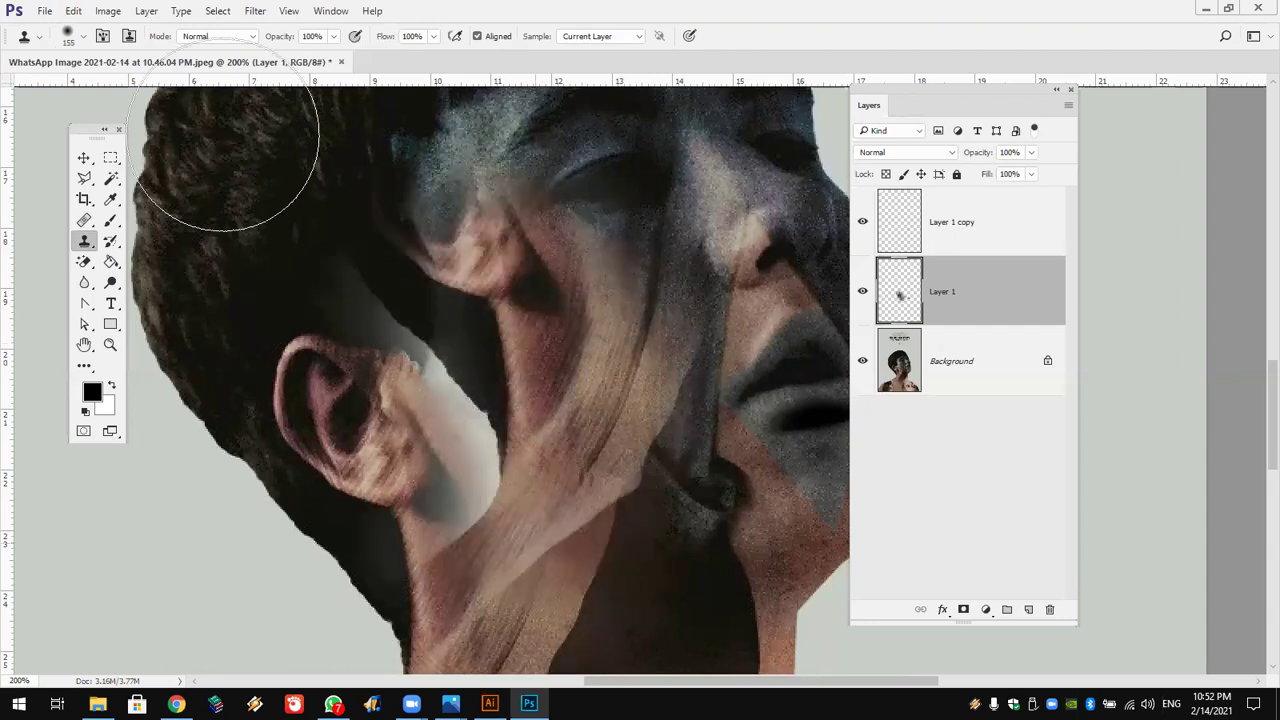
key("ctrl+shift+z")
key("ctrl+shift+z")
left_click(85, 268)
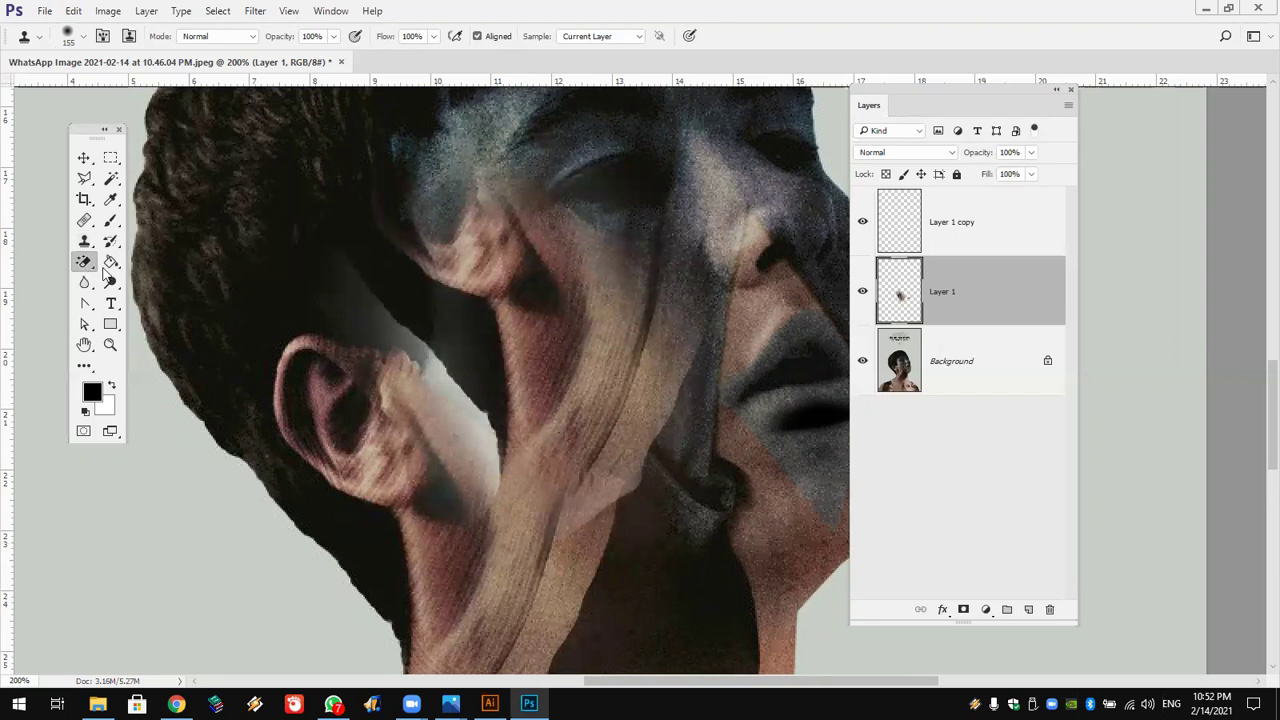
Step: Set the Eraser to 37 px and try erasing the tan cloned pixels on the upper cheek
left_click(83, 36)
type("37")
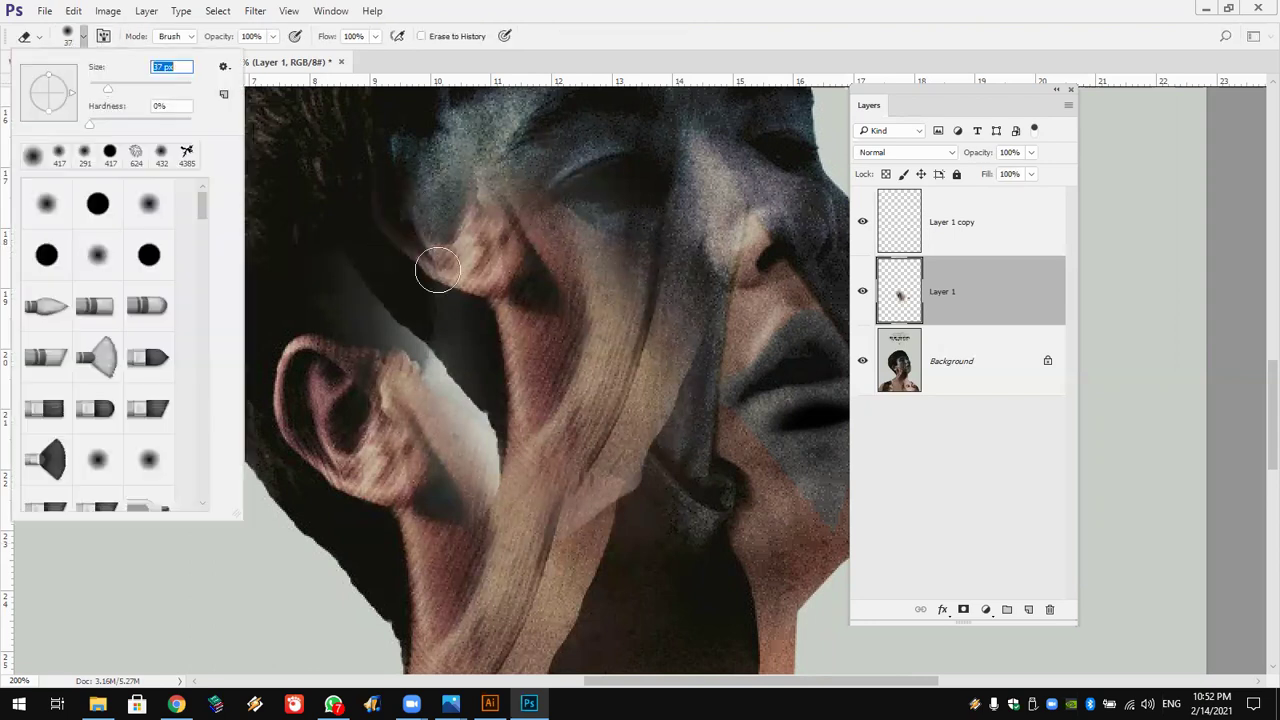
key("Return")
mouse_move(471, 194)
left_mouse_down()
mouse_move(480, 243)
mouse_move(514, 271)
left_mouse_up()
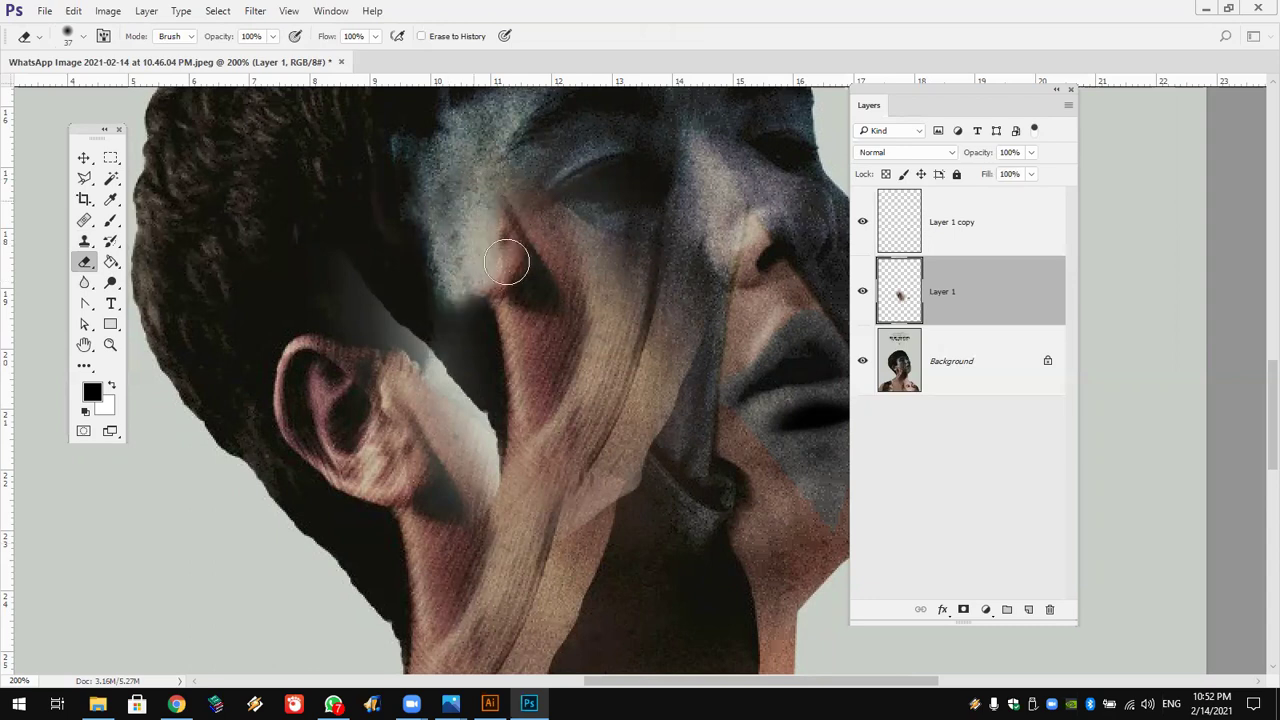
key("ctrl+z")
key("ctrl+z")
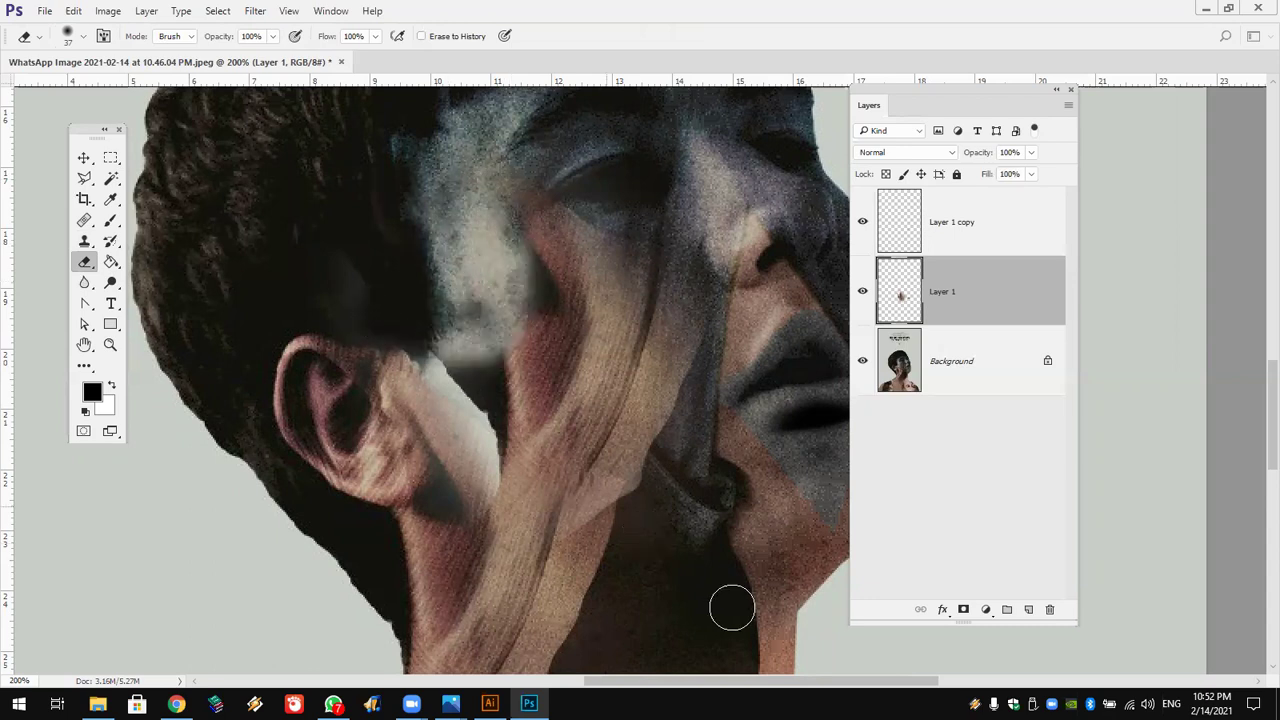
Step: Merge all layers into a single Background layer with Ctrl+Shift+E
scroll(734, 608, "down", 1)
scroll(734, 608, "down", 5)
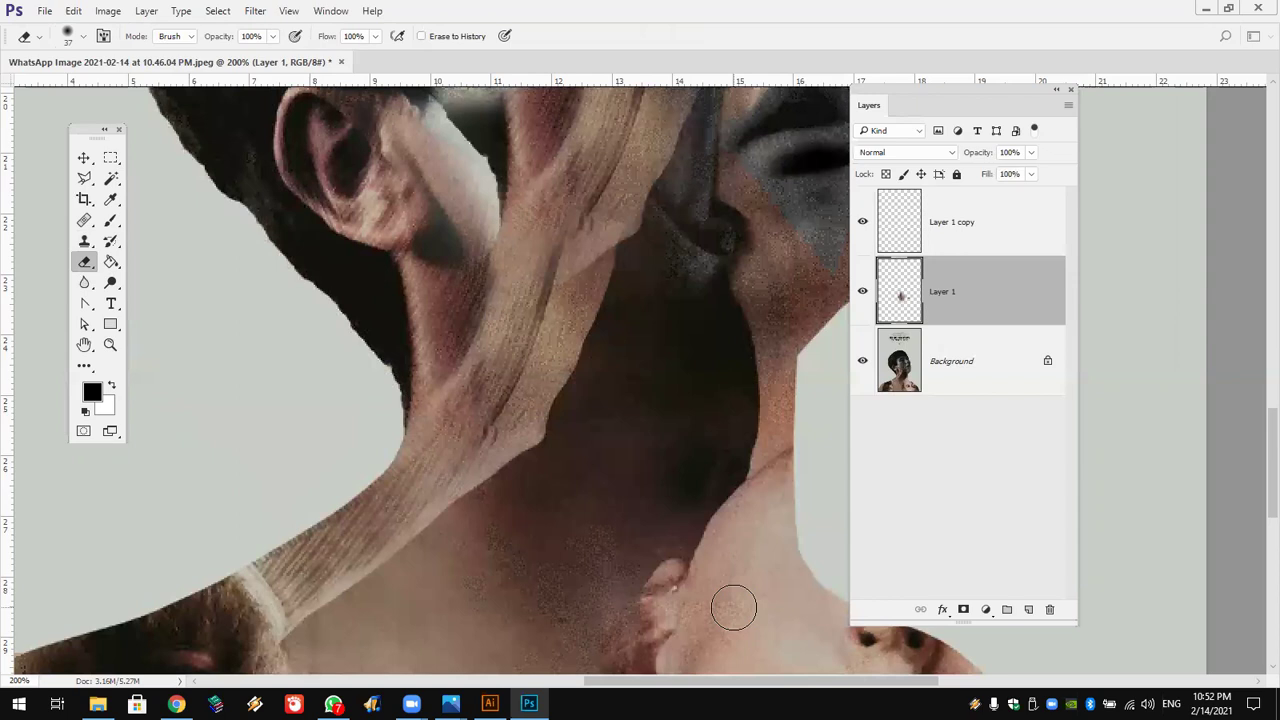
scroll(734, 608, "down", 2)
scroll(734, 608, "up", 6)
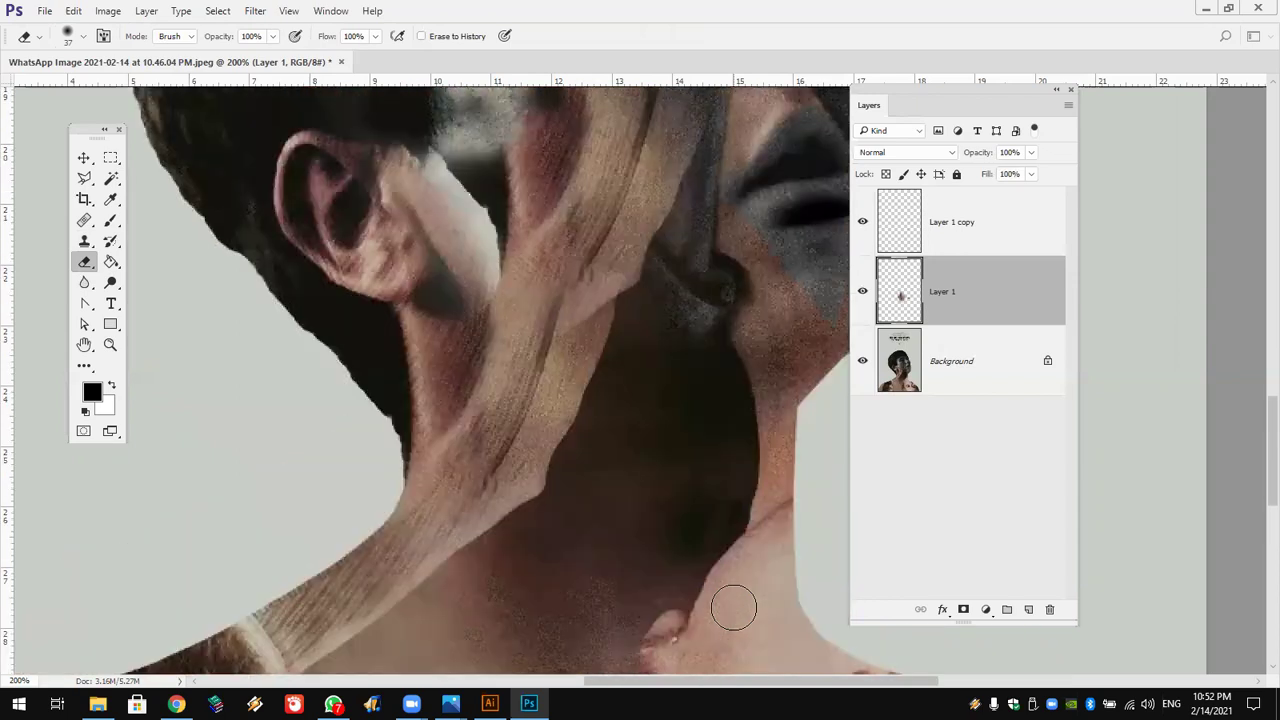
scroll(734, 608, "up", 3)
scroll(734, 608, "up", 3)
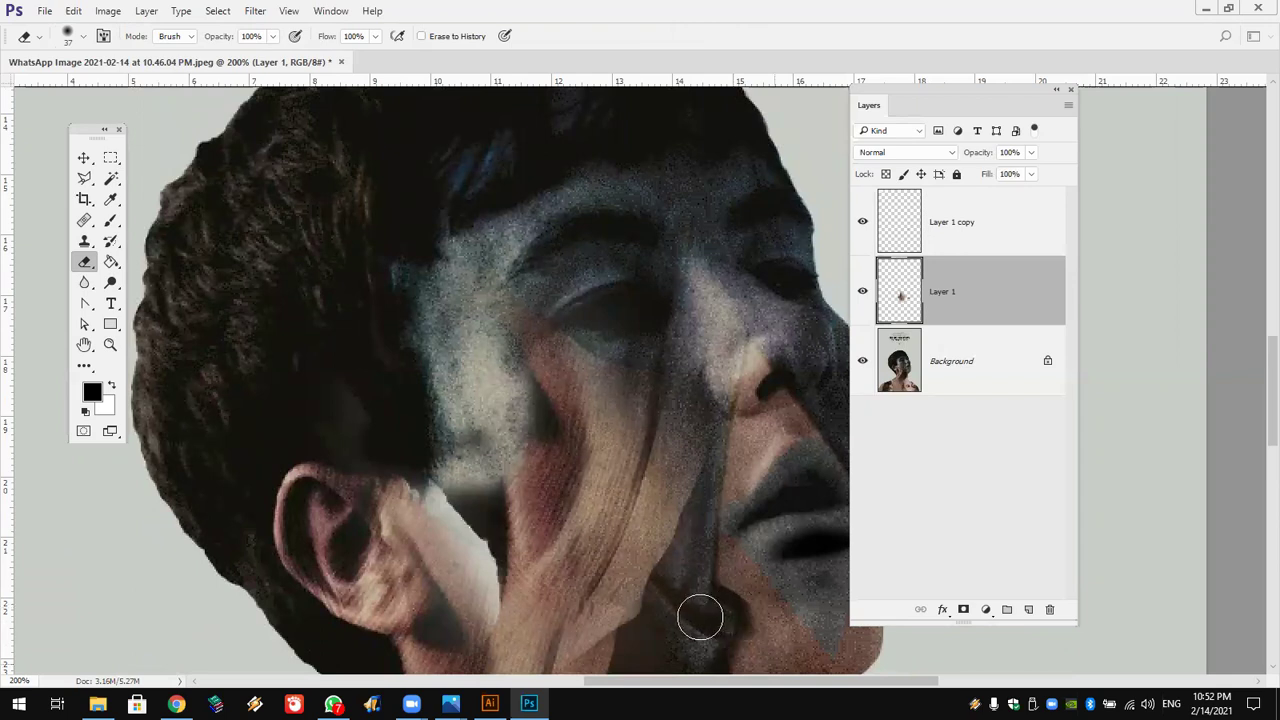
key("ctrl+shift+e")
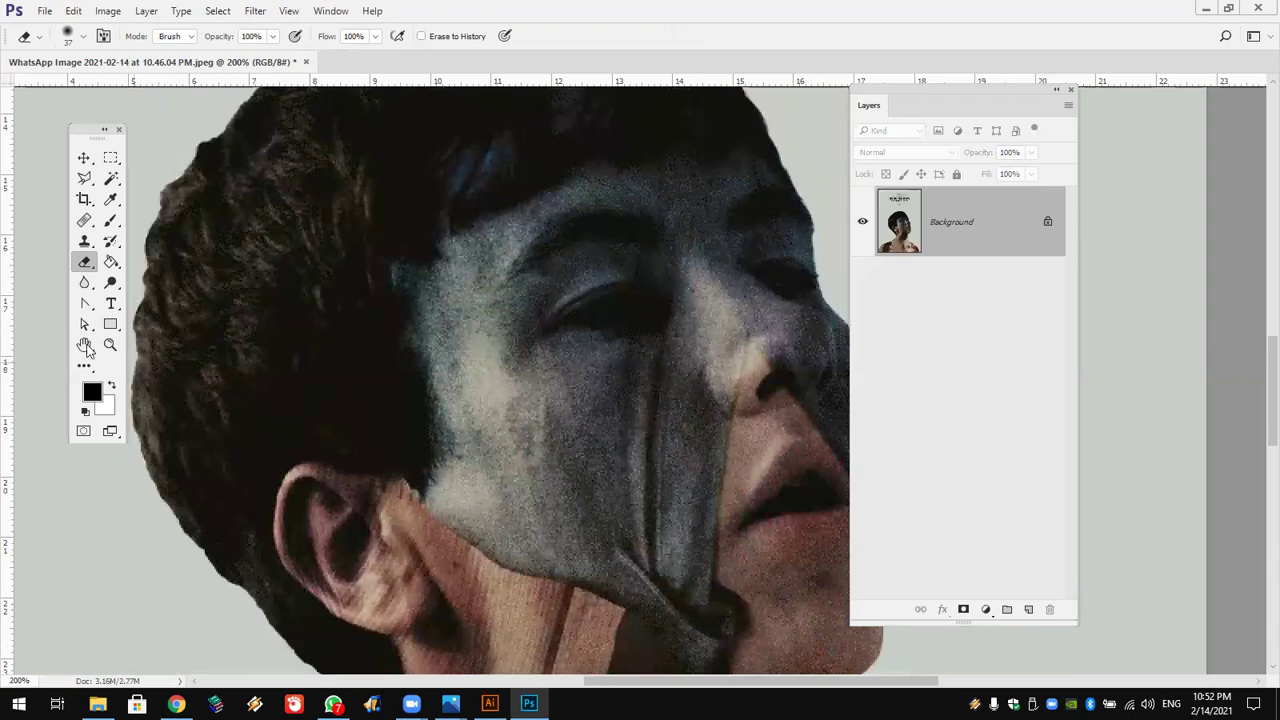
Step: Fit the poster on screen and crop it to the lower part below the title text
key("h")
key("ctrl+0")
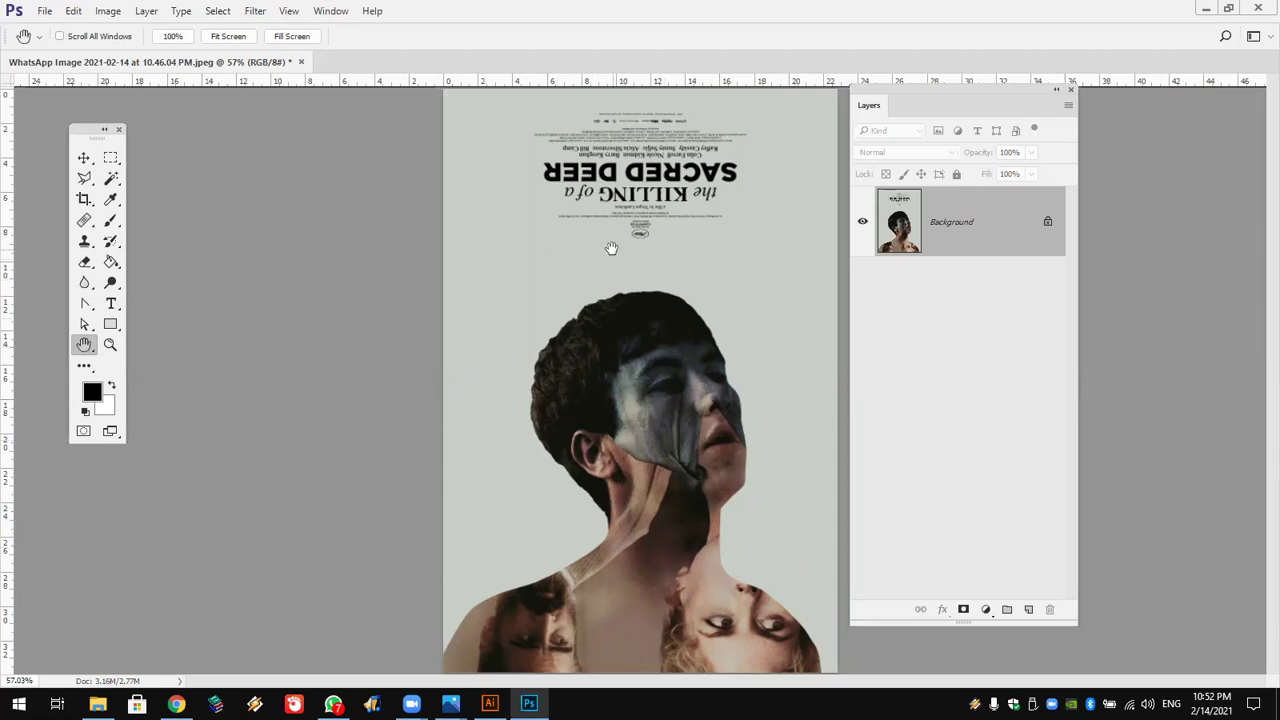
left_click(110, 157)
left_click_drag(402, 258, 1125, 655)
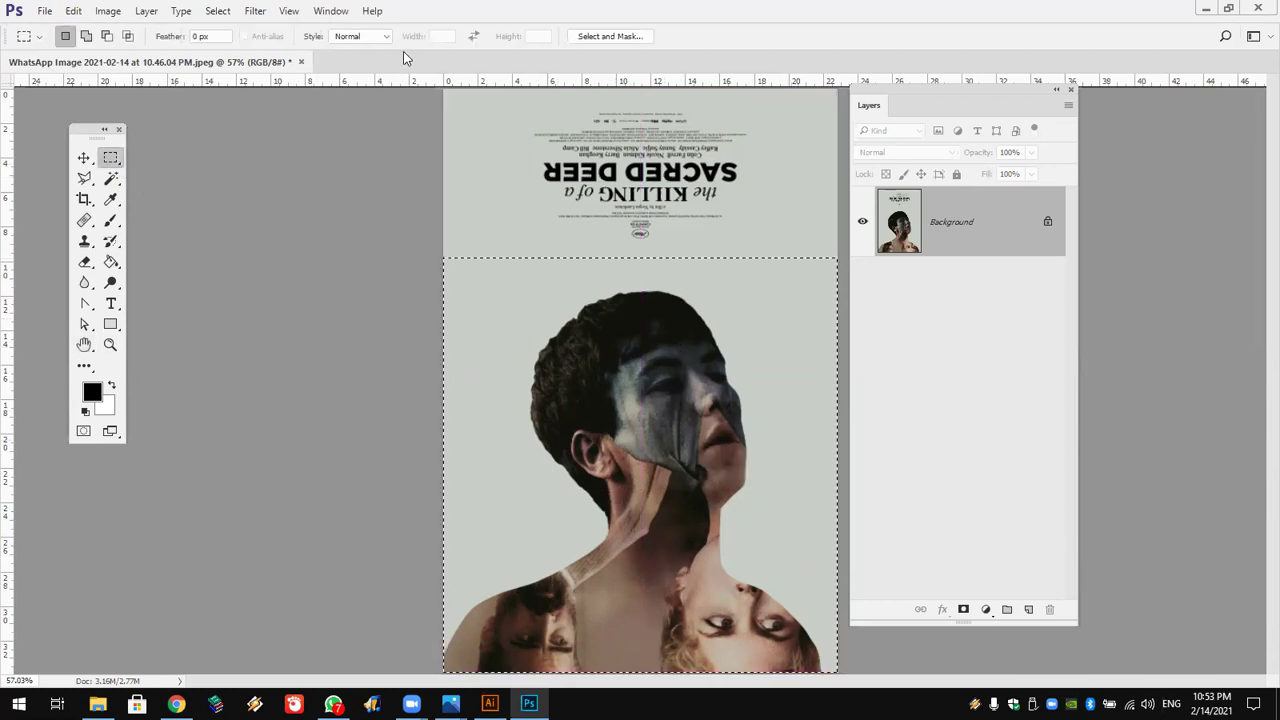
left_click(115, 11)
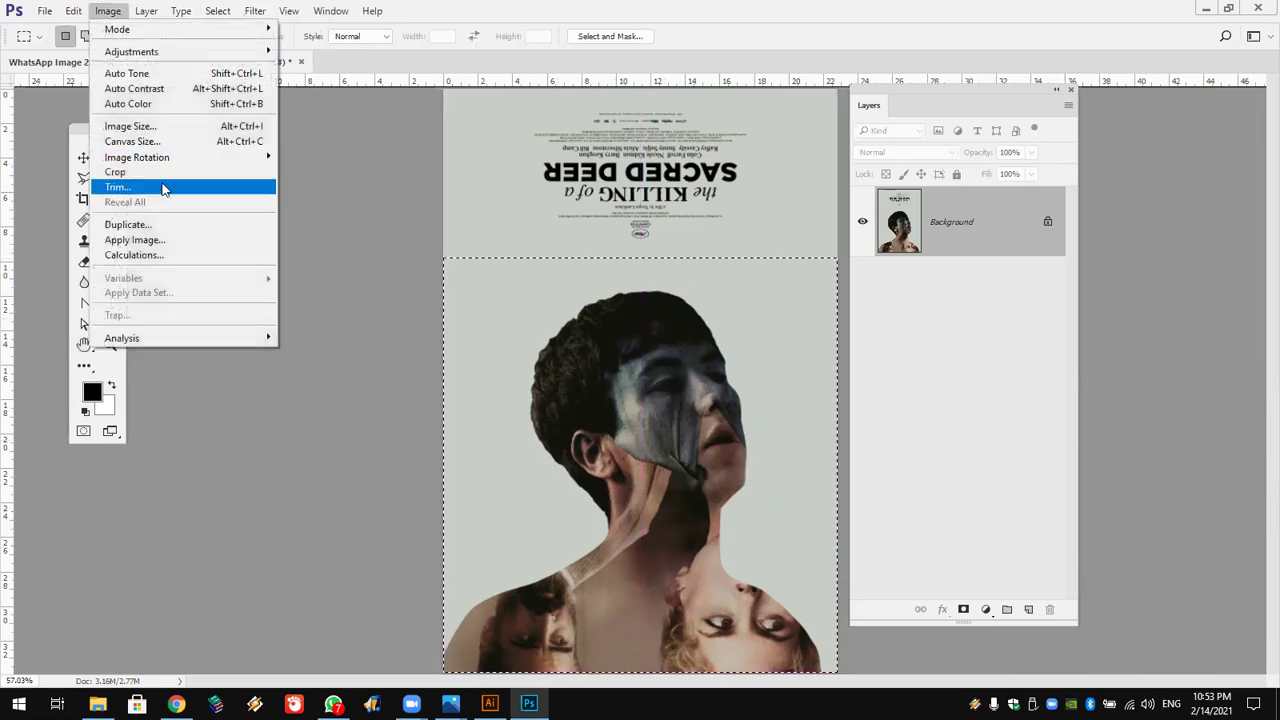
left_click(115, 172)
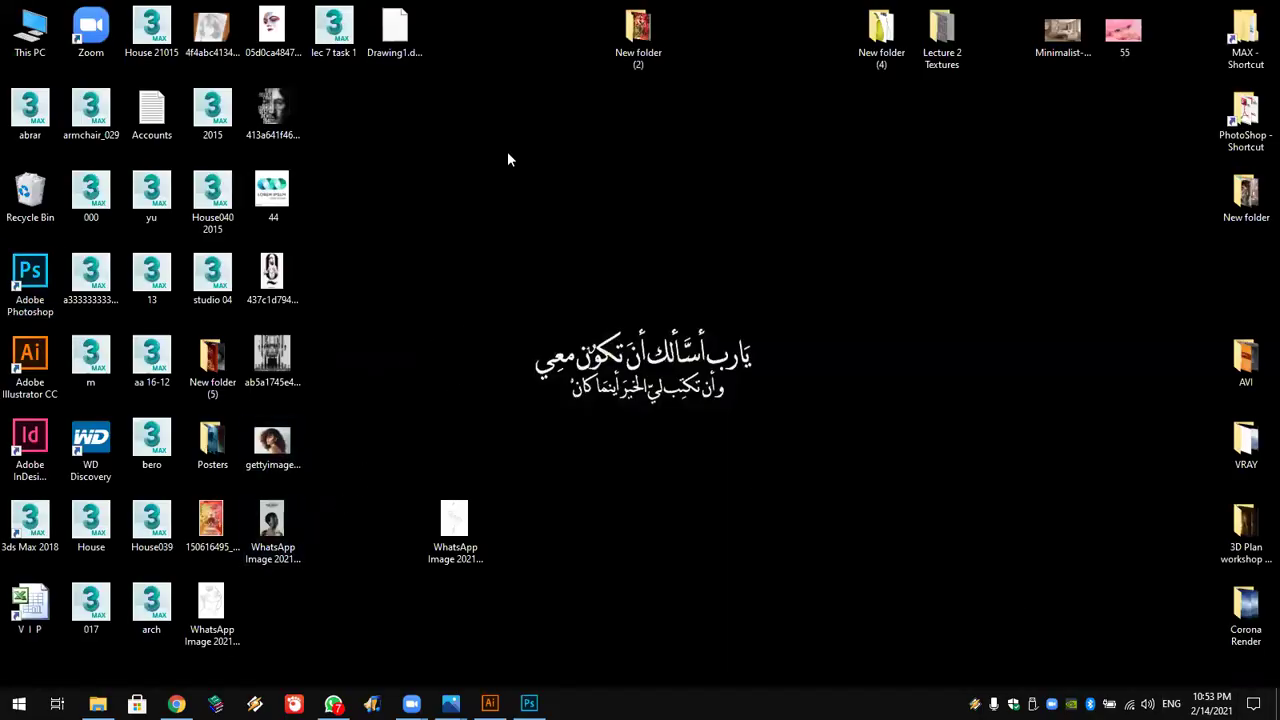
Step: Drag the fINAL eXAM image from New folder (2) into Photoshop as a new layer
double_click(637, 42)
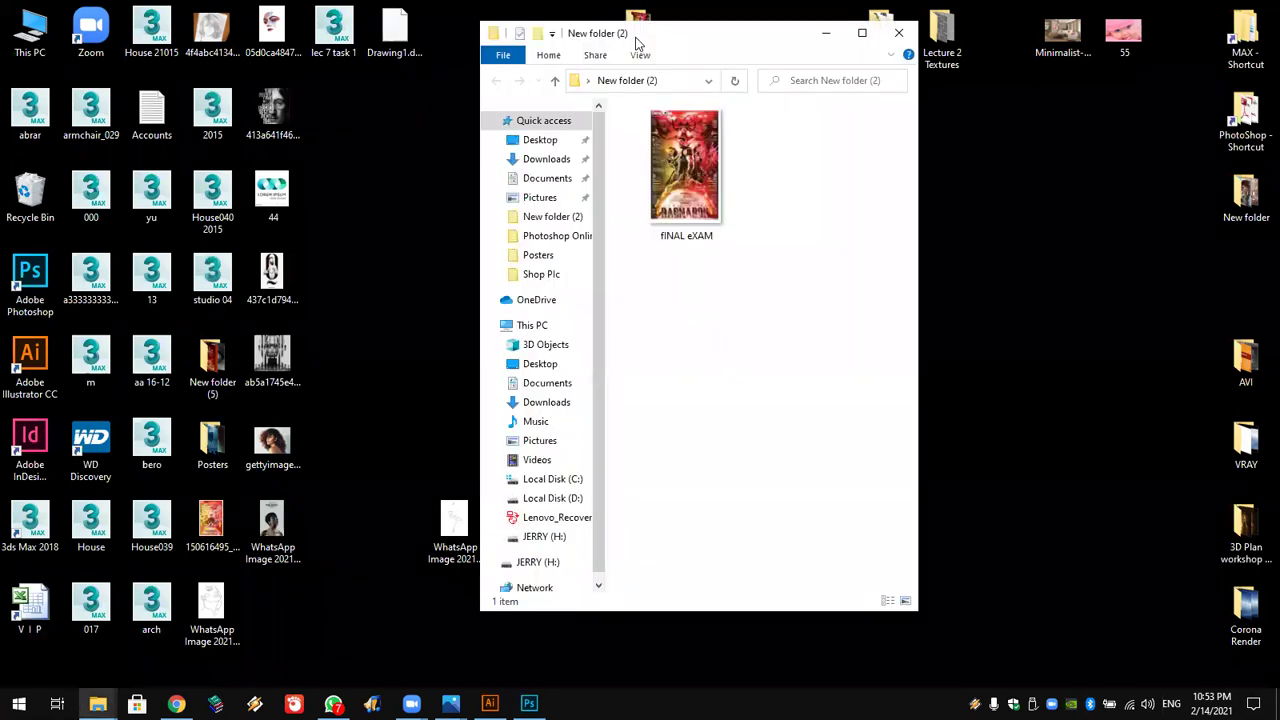
mouse_move(676, 168)
left_mouse_down()
mouse_move(517, 655)
mouse_move(529, 700)
left_mouse_up()
left_click_drag(600, 488, 592, 462)
mouse_move(684, 349)
left_mouse_down()
mouse_move(689, 340)
mouse_move(671, 392)
left_mouse_up()
Step: Stretch the fINAL eXAM layer to fill the canvas, commit the transform, and rasterize it
left_click_drag(701, 418, 848, 420)
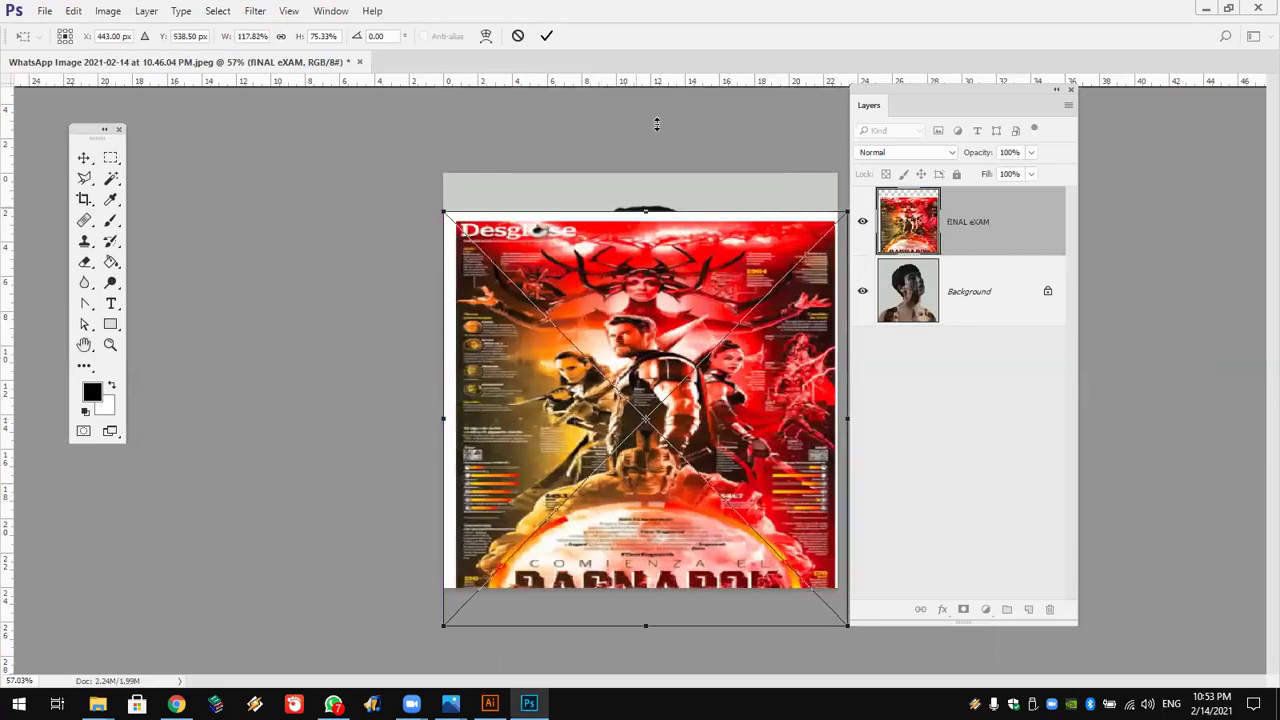
left_click_drag(645, 213, 665, 47)
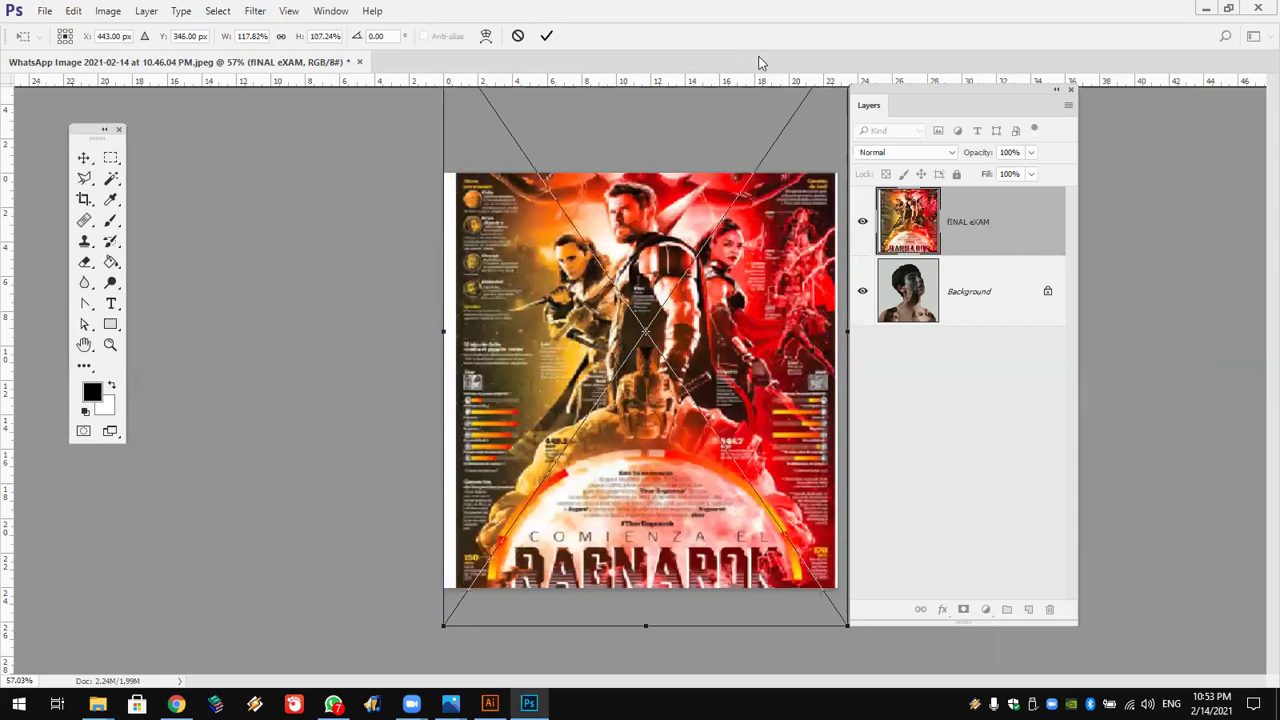
key("Return")
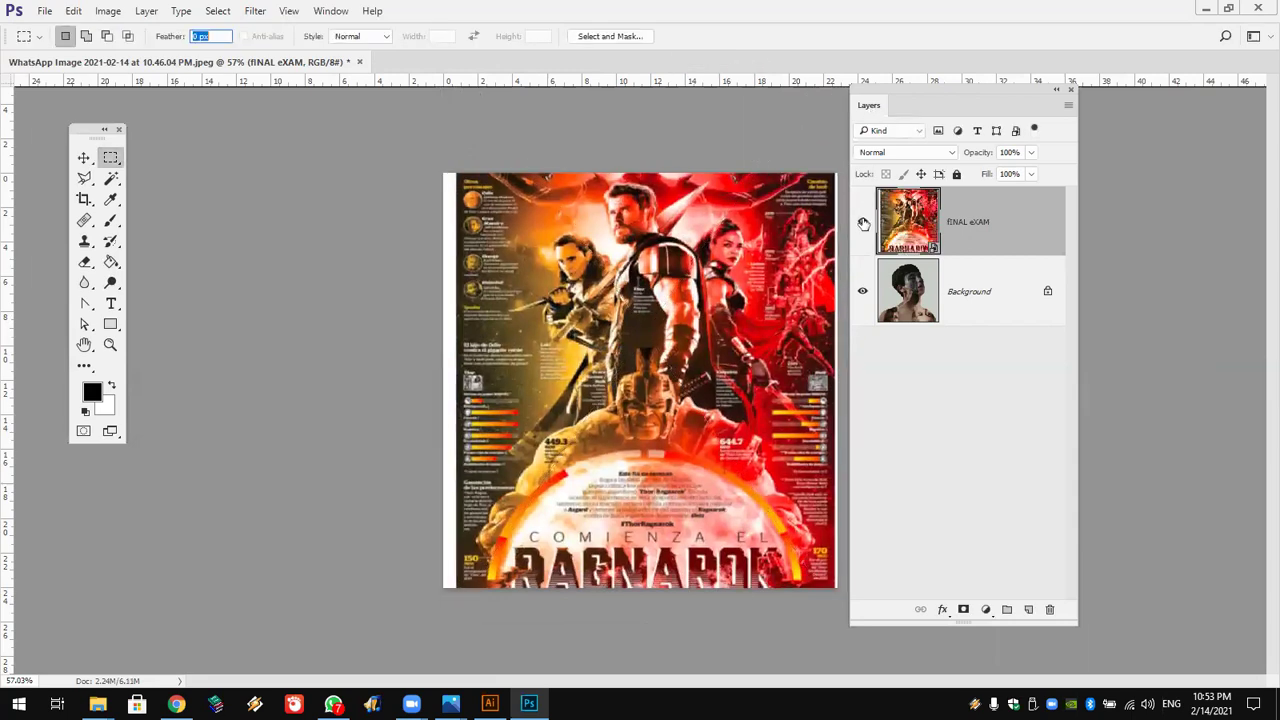
left_click(863, 222)
right_click(1000, 355)
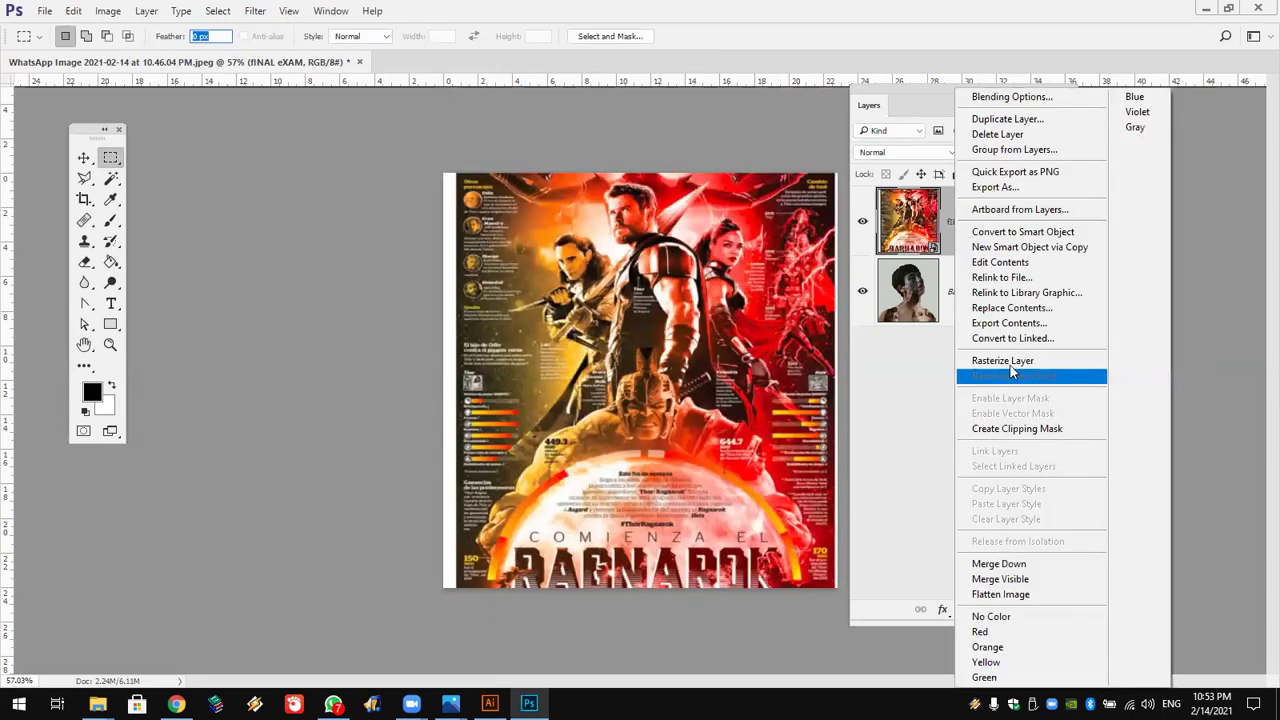
left_click(1008, 361)
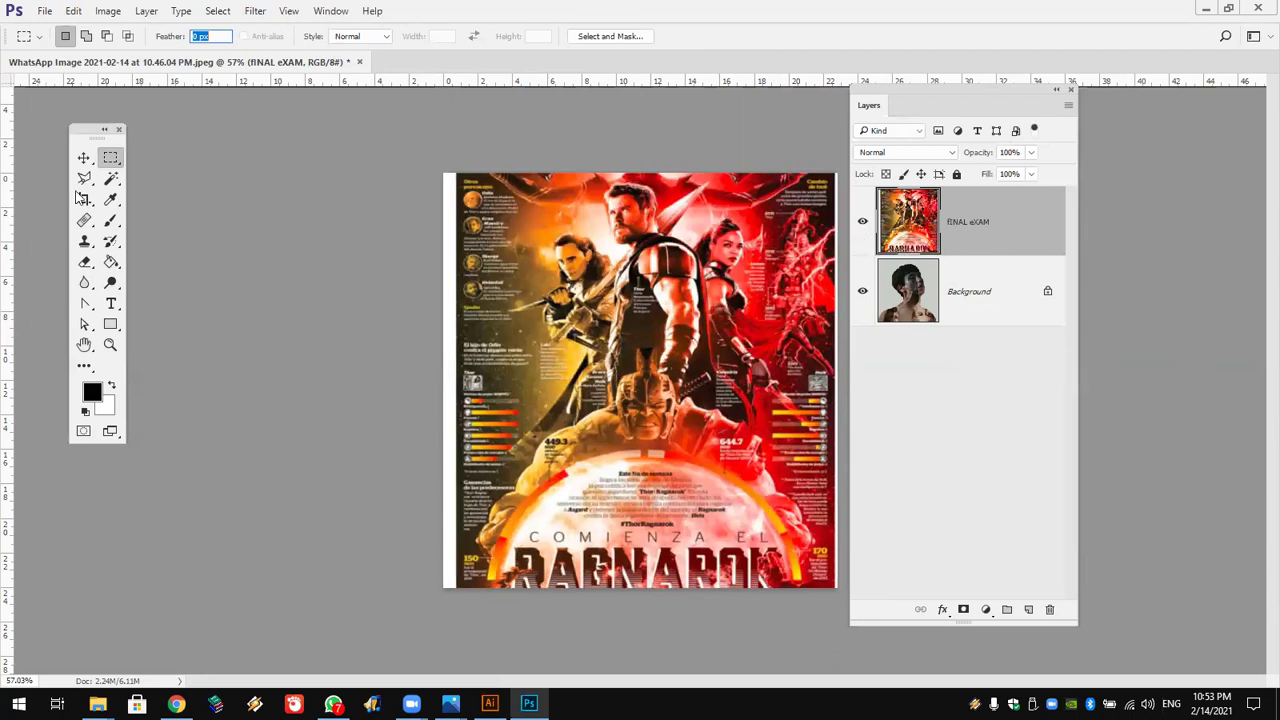
key("ctrl+comma")
Step: Select the plain background around the silhouette, lowering the magic wand tolerance to 40
left_click(110, 178)
left_click(499, 235)
left_click_drag(334, 37, 314, 37)
type("73")
left_click(491, 281)
left_click_drag(327, 38, 314, 37)
left_click(540, 353)
left_click(516, 358)
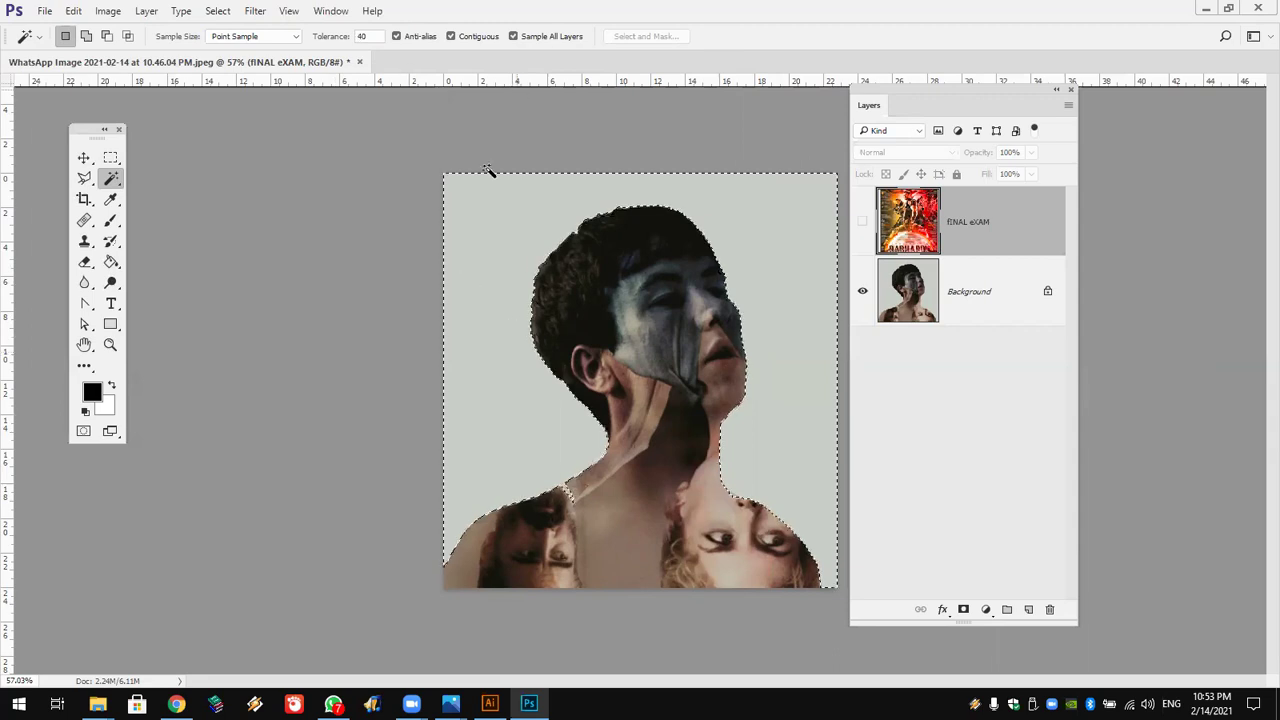
Step: Invert the selection and delete the fINAL eXAM poster outside the head shape
left_click(254, 11)
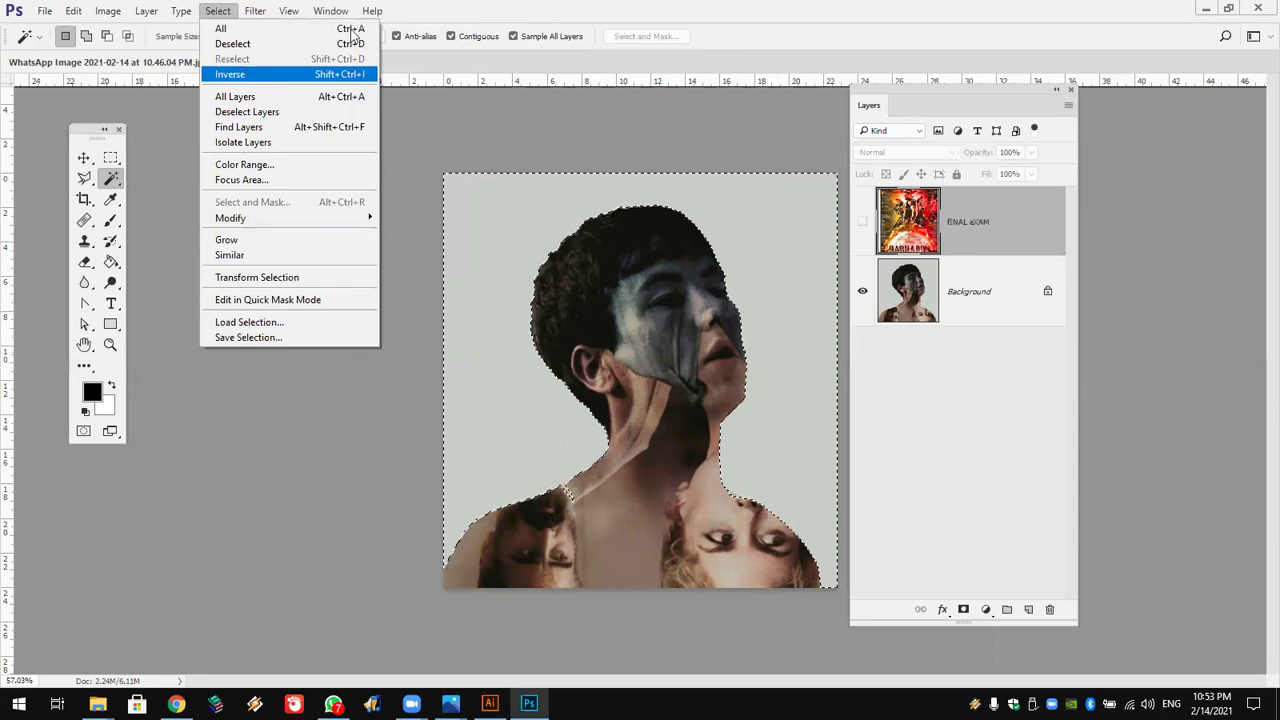
left_click(330, 74)
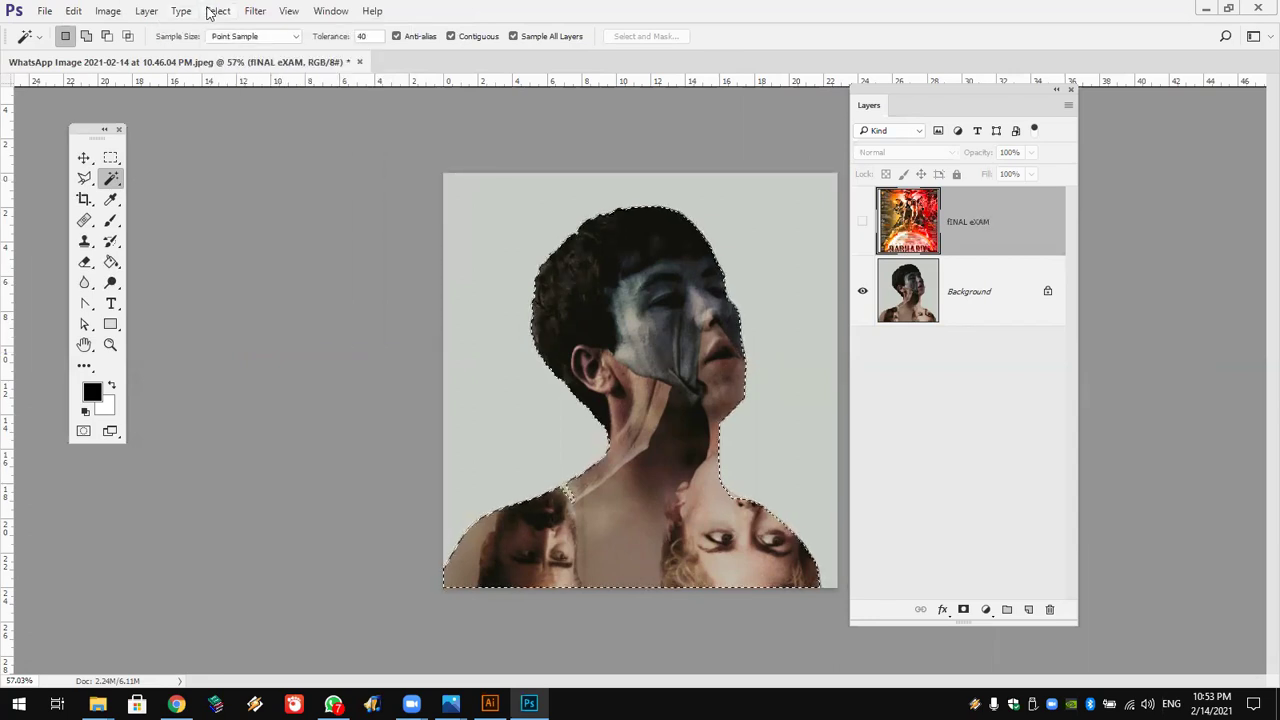
left_click(210, 12)
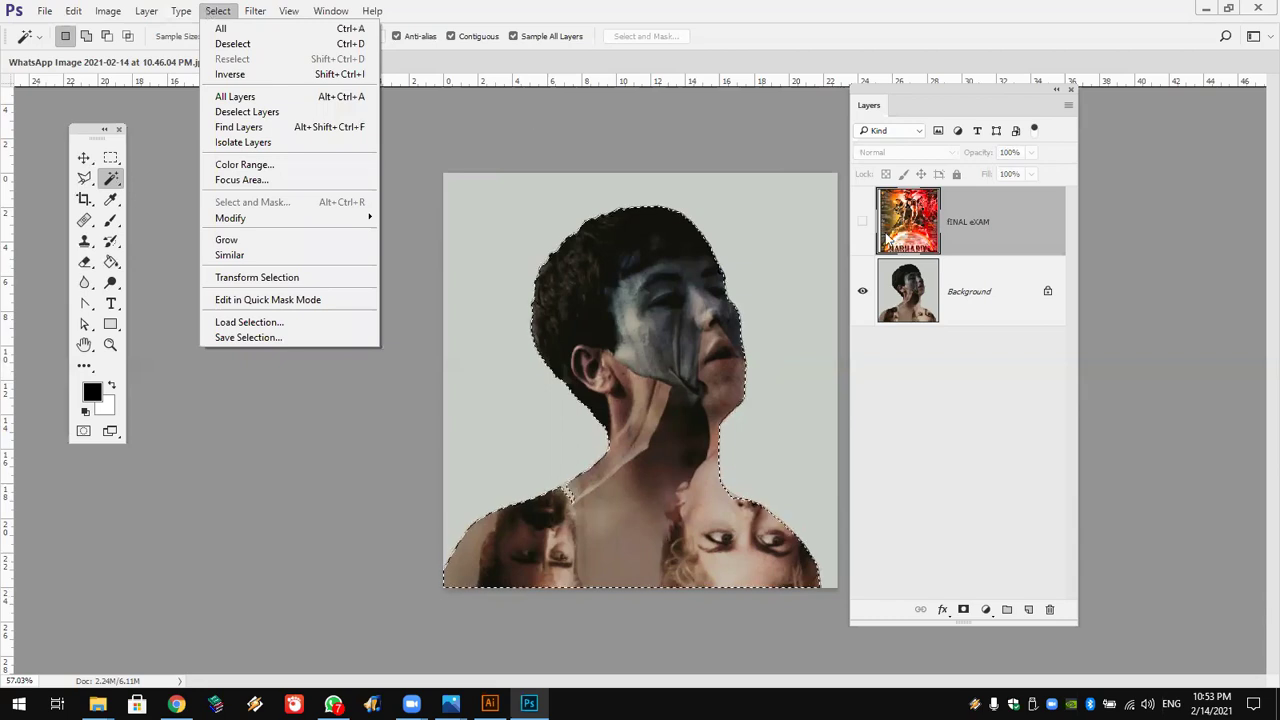
left_click(292, 62)
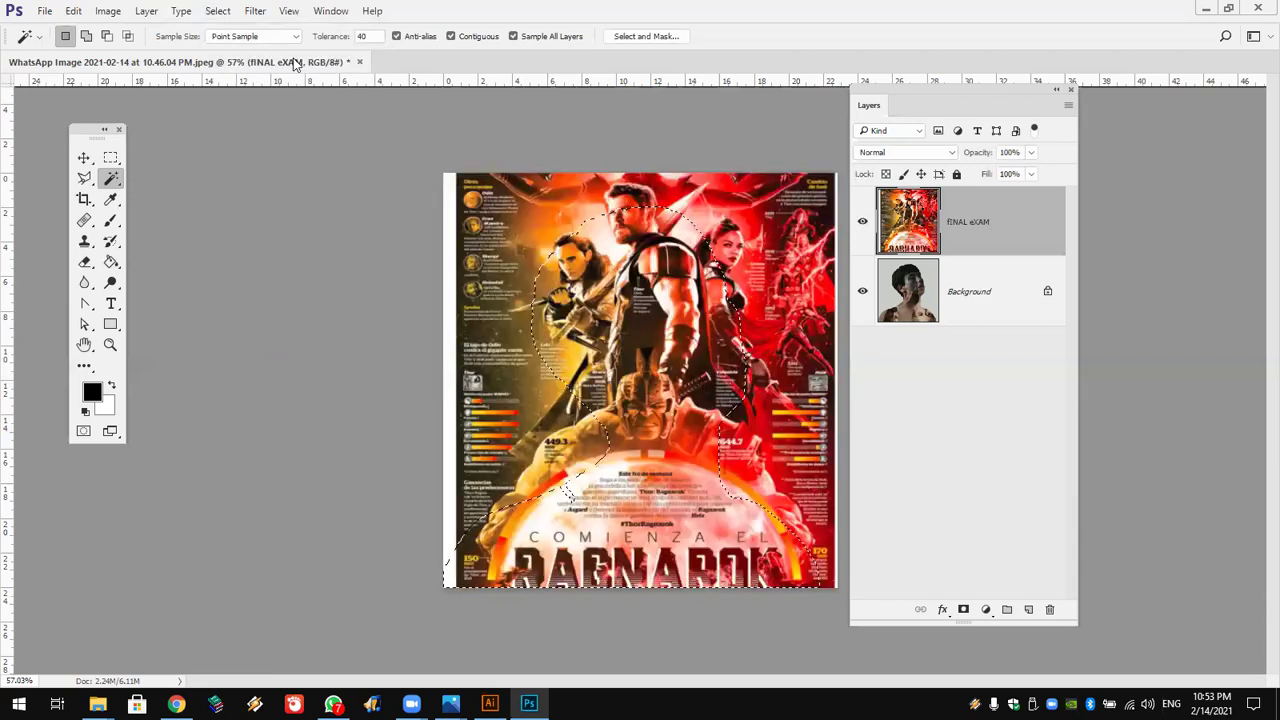
key("Delete")
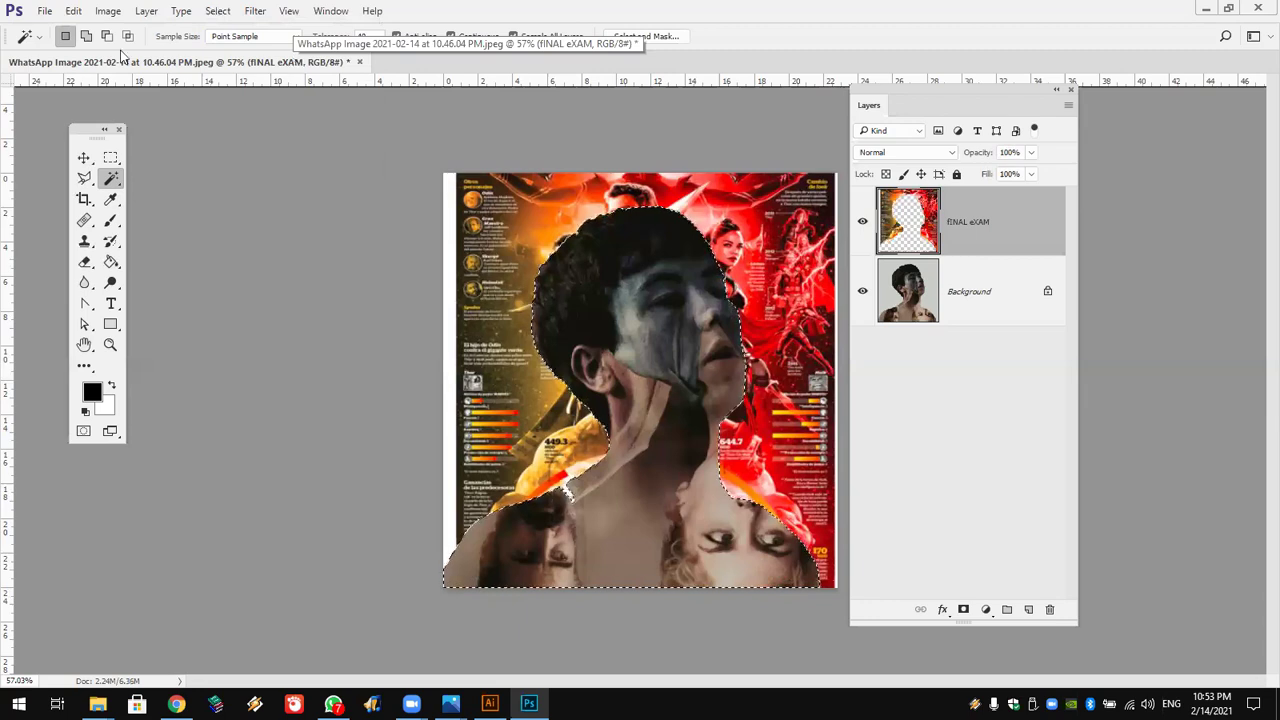
key("ctrl+z")
key("alt+s")
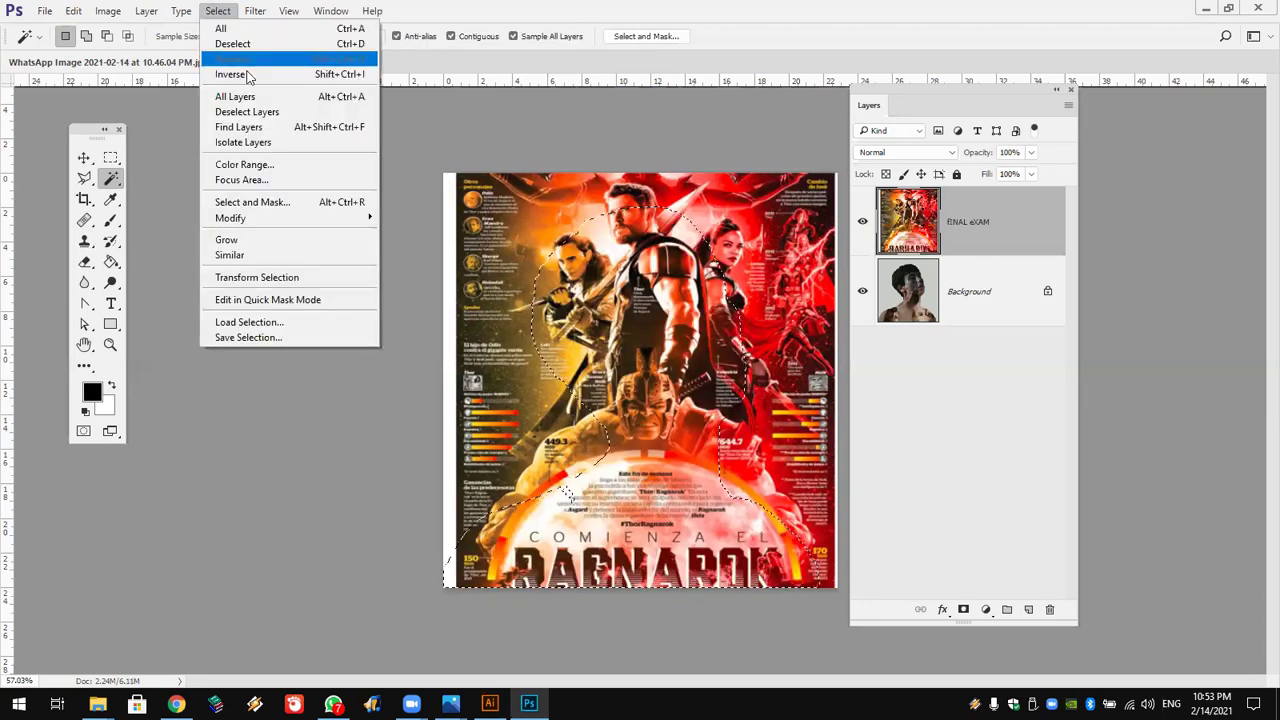
left_click(249, 75)
key("Delete")
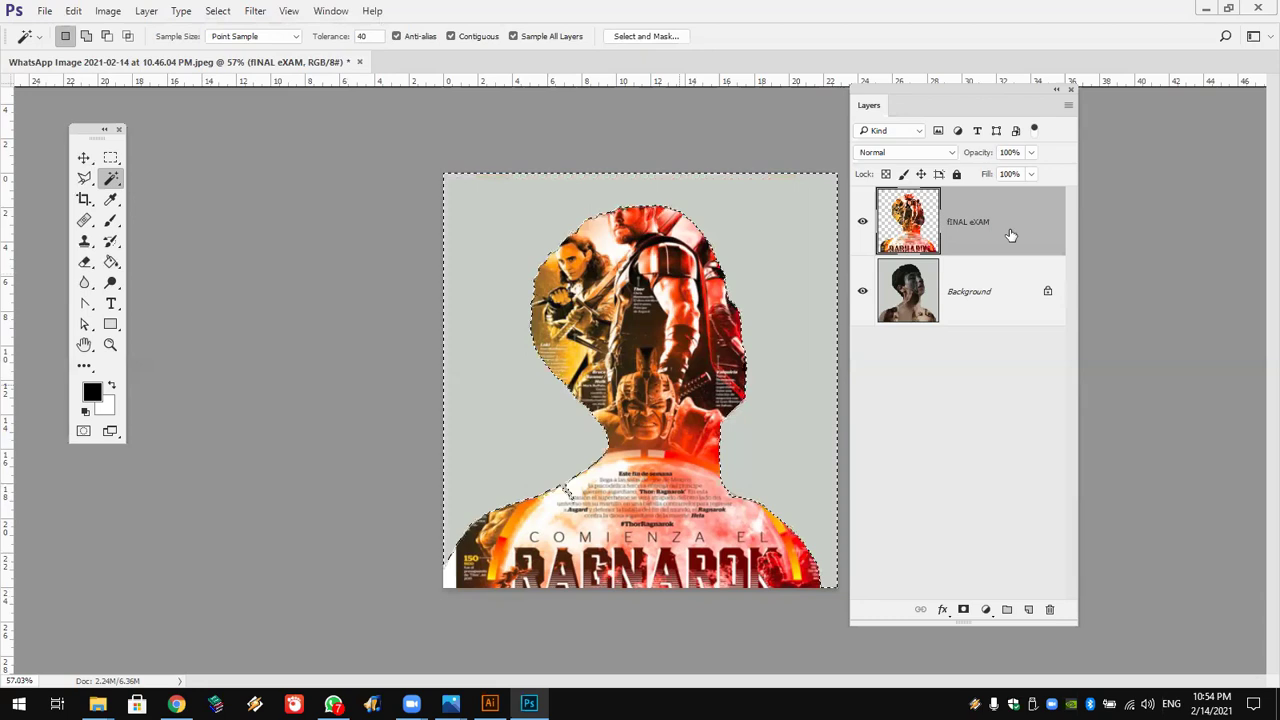
Step: Deselect the head and add a reveal-all layer mask to the poster layer
left_click(963, 610)
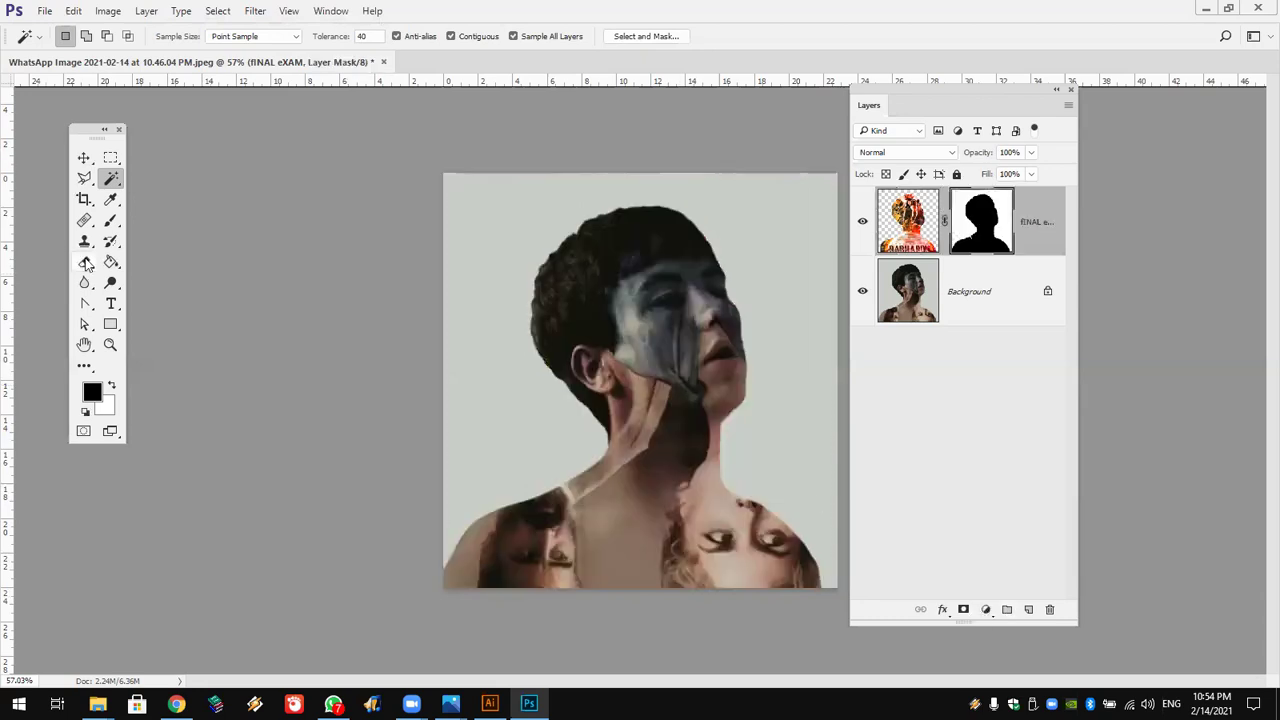
key("ctrl+z")
key("ctrl+d")
left_click(967, 613)
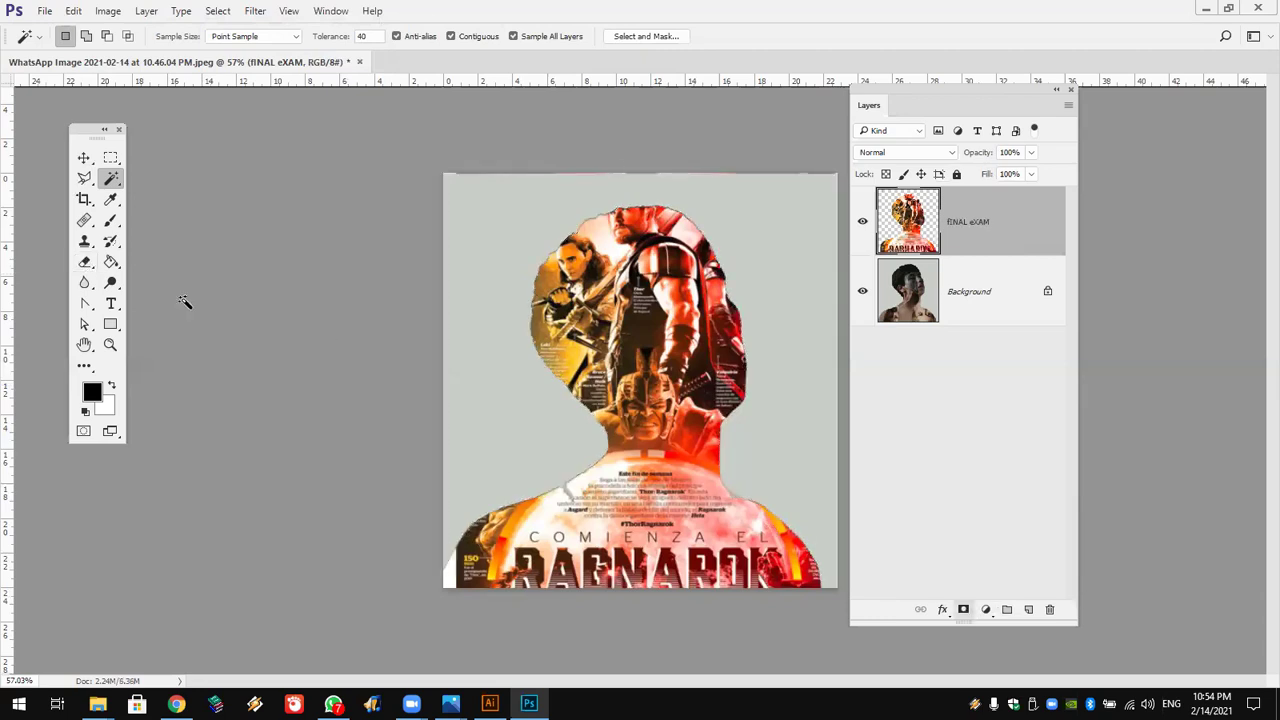
Step: Draw a vertical black-to-white gradient on the mask to fade the poster's top
right_click(112, 261)
left_click(160, 263)
left_click_drag(638, 155, 628, 376)
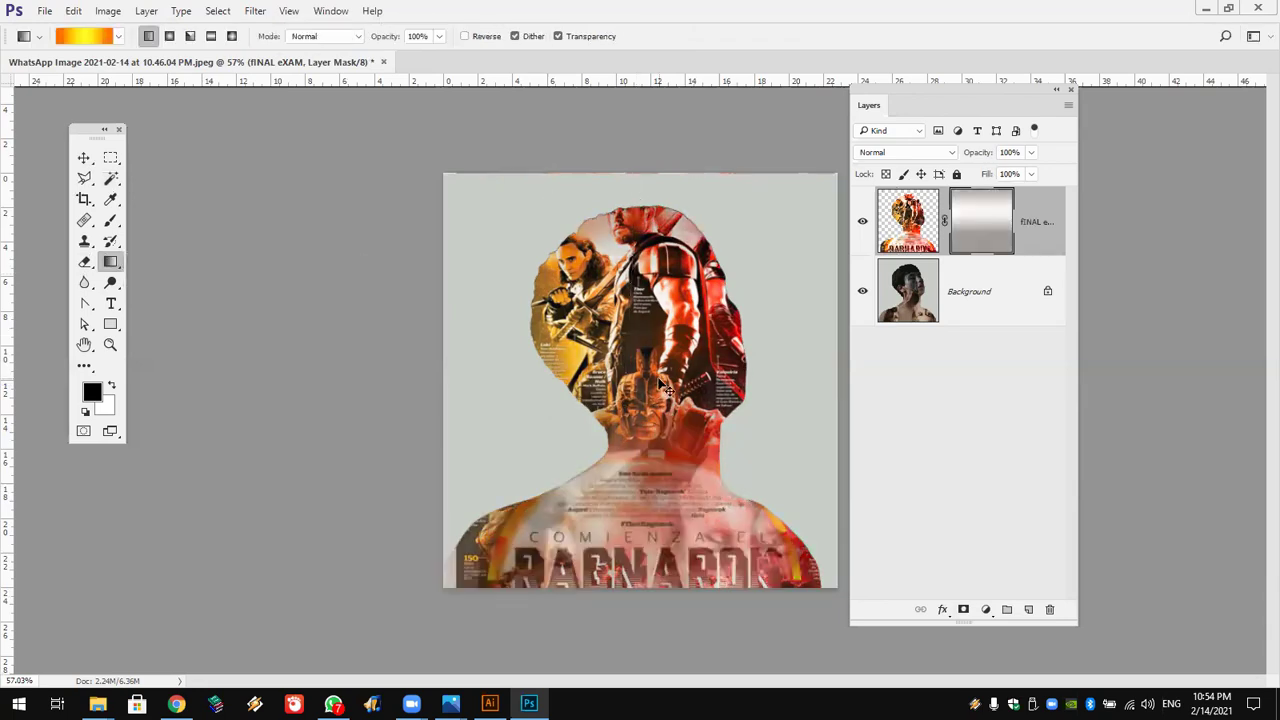
key("ctrl+z")
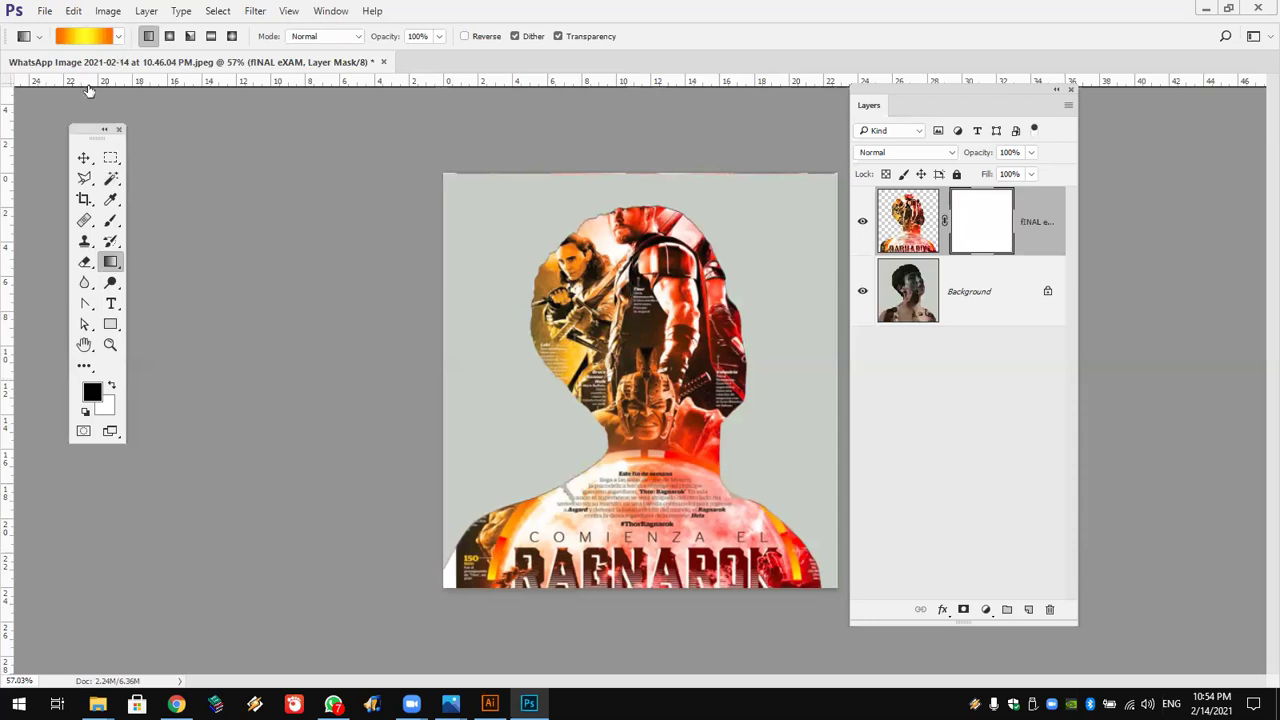
left_click(118, 36)
left_click(635, 160)
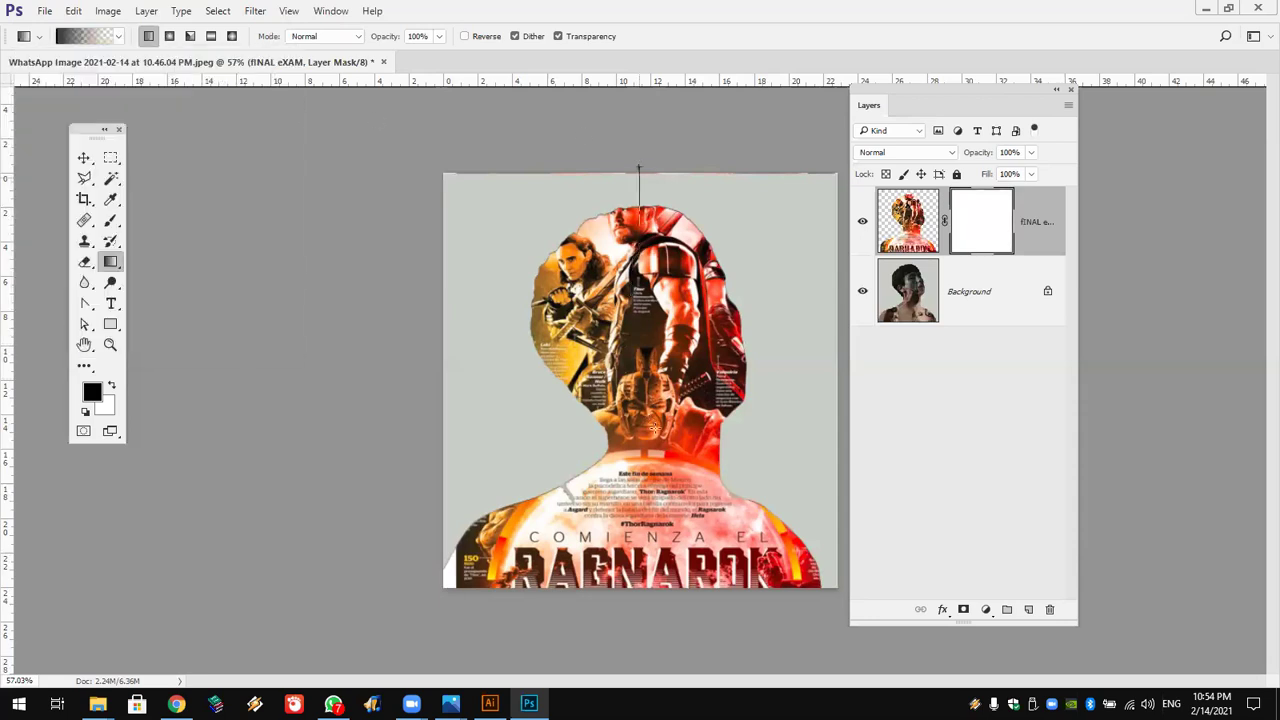
left_click_drag(638, 165, 652, 427)
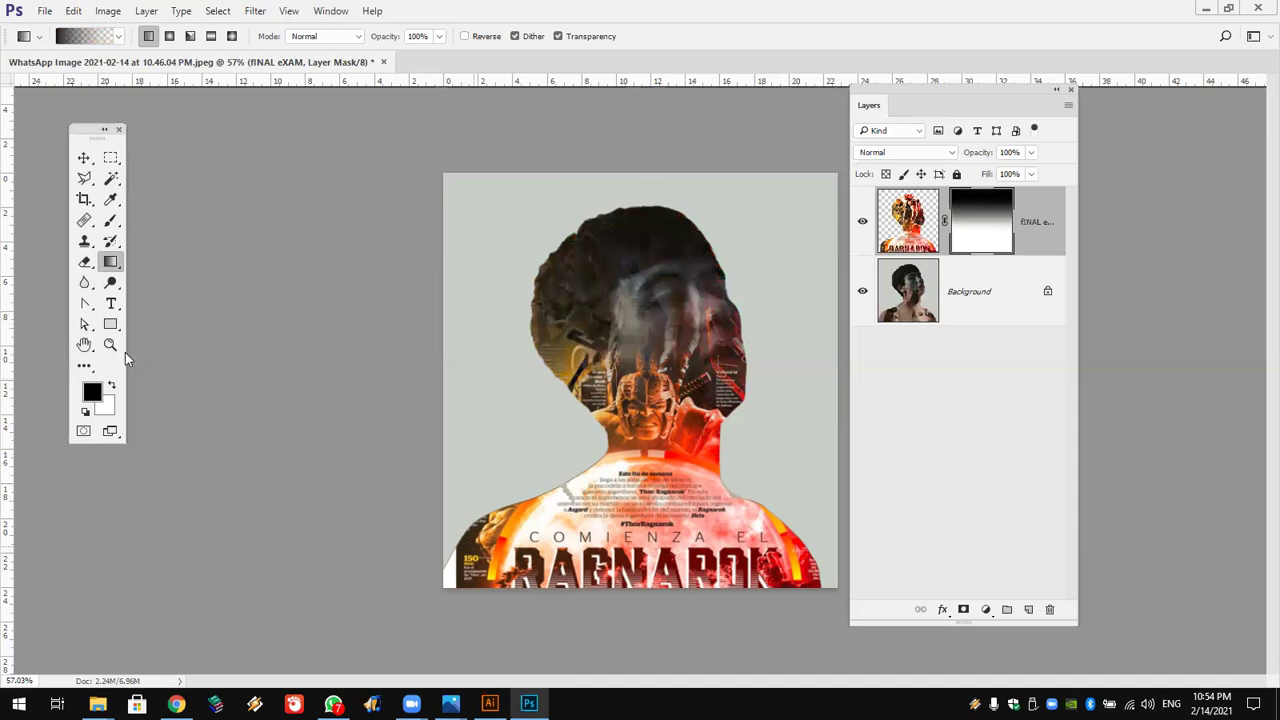
key("z")
left_click(694, 414)
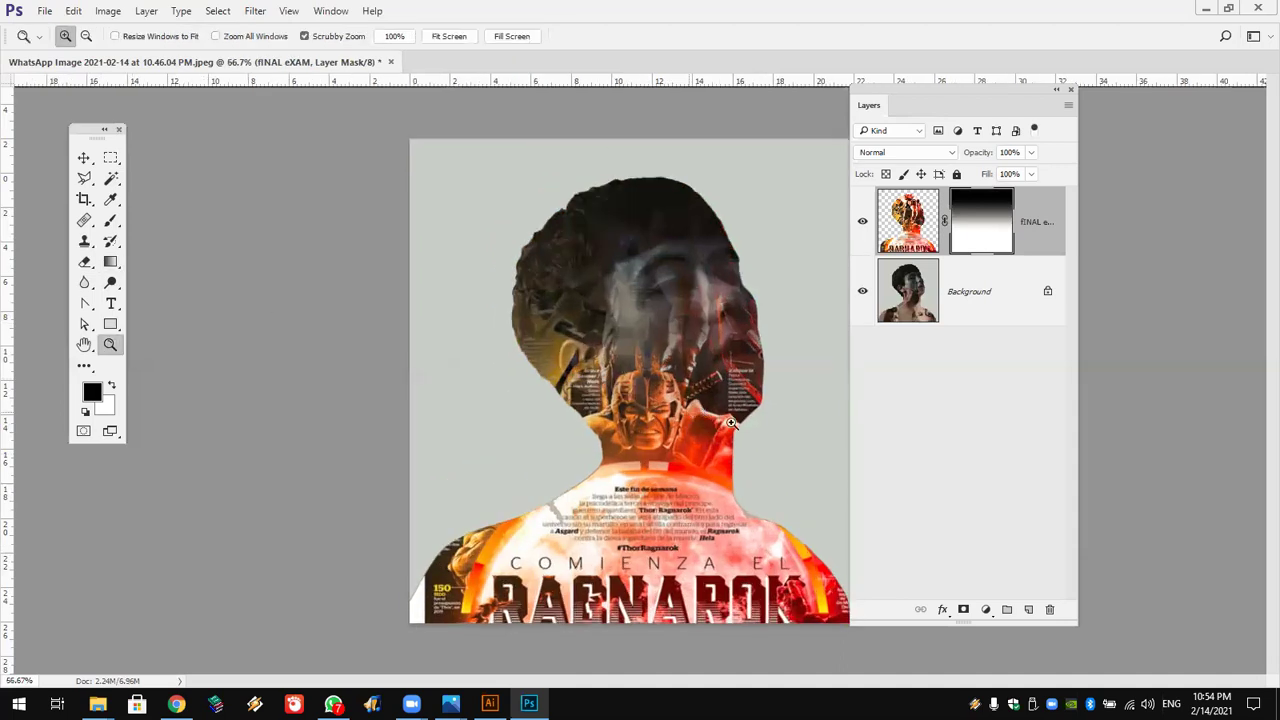
Step: Zoom to 100% and 200% on the blended head, then fit the image back on screen
left_click(731, 423)
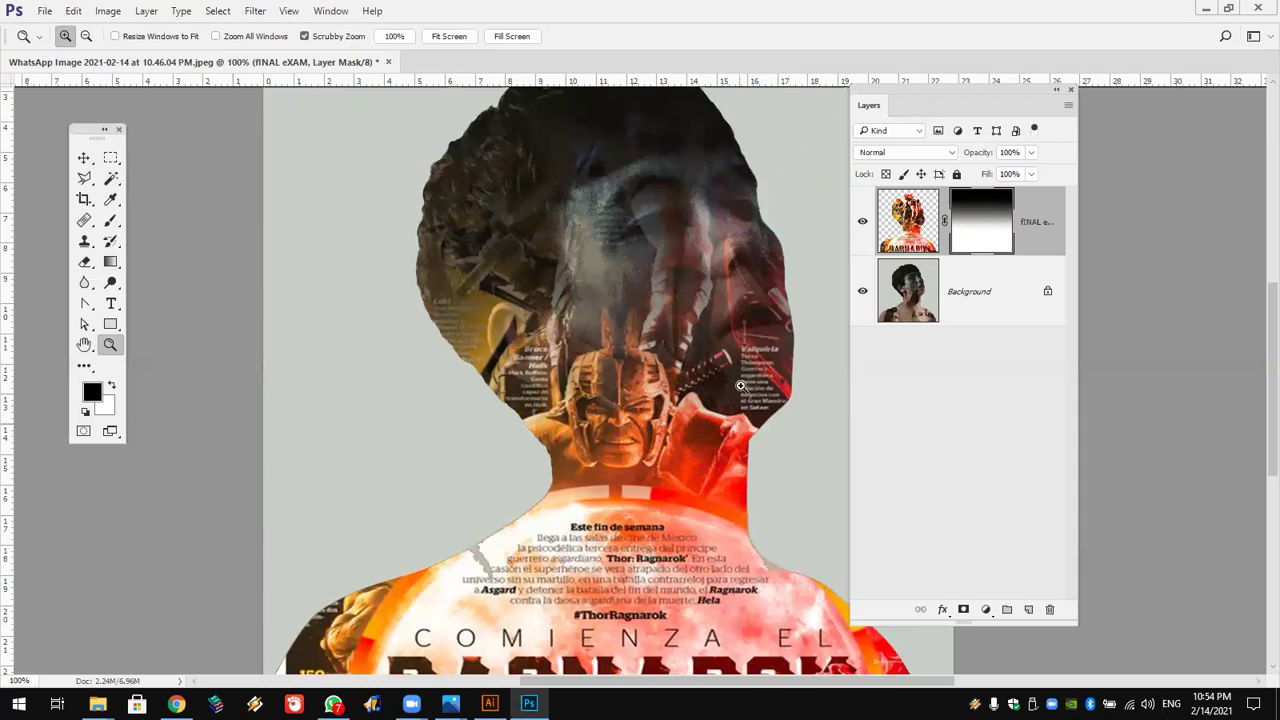
scroll(740, 386, "up", 2)
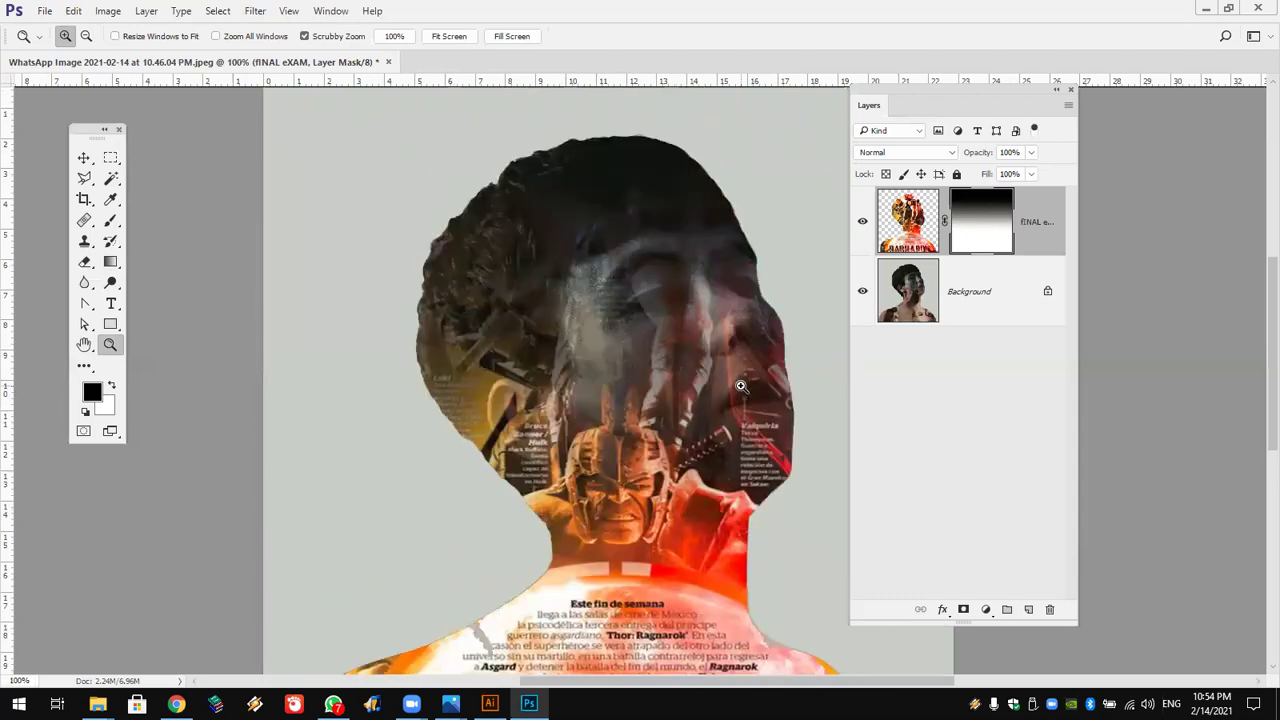
left_click(740, 386)
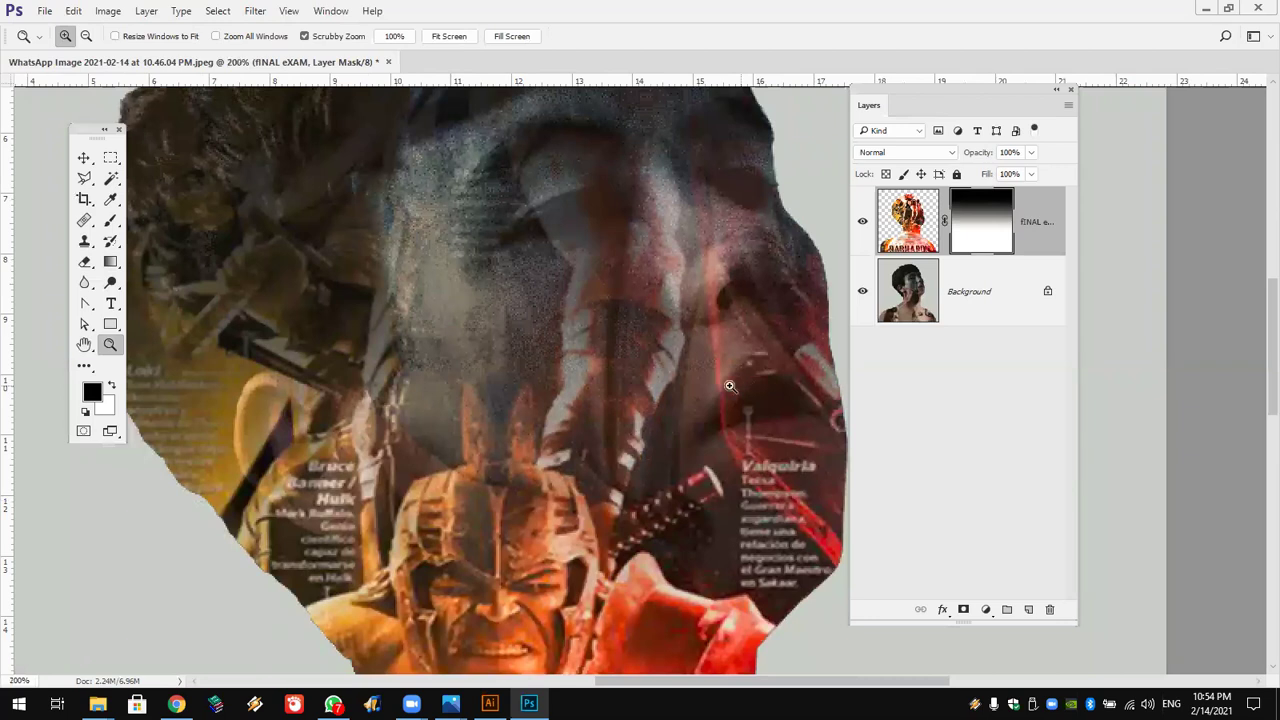
double_click(84, 346)
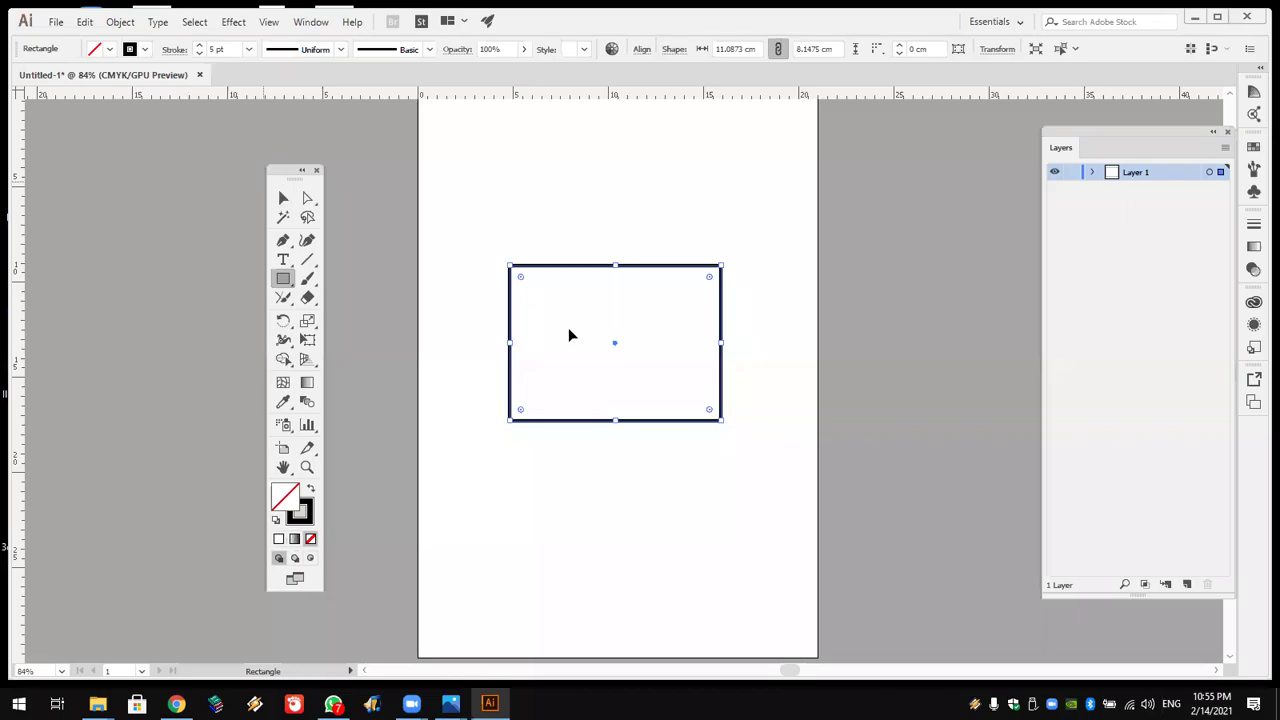
key("v")
left_click(556, 273)
left_click(556, 273)
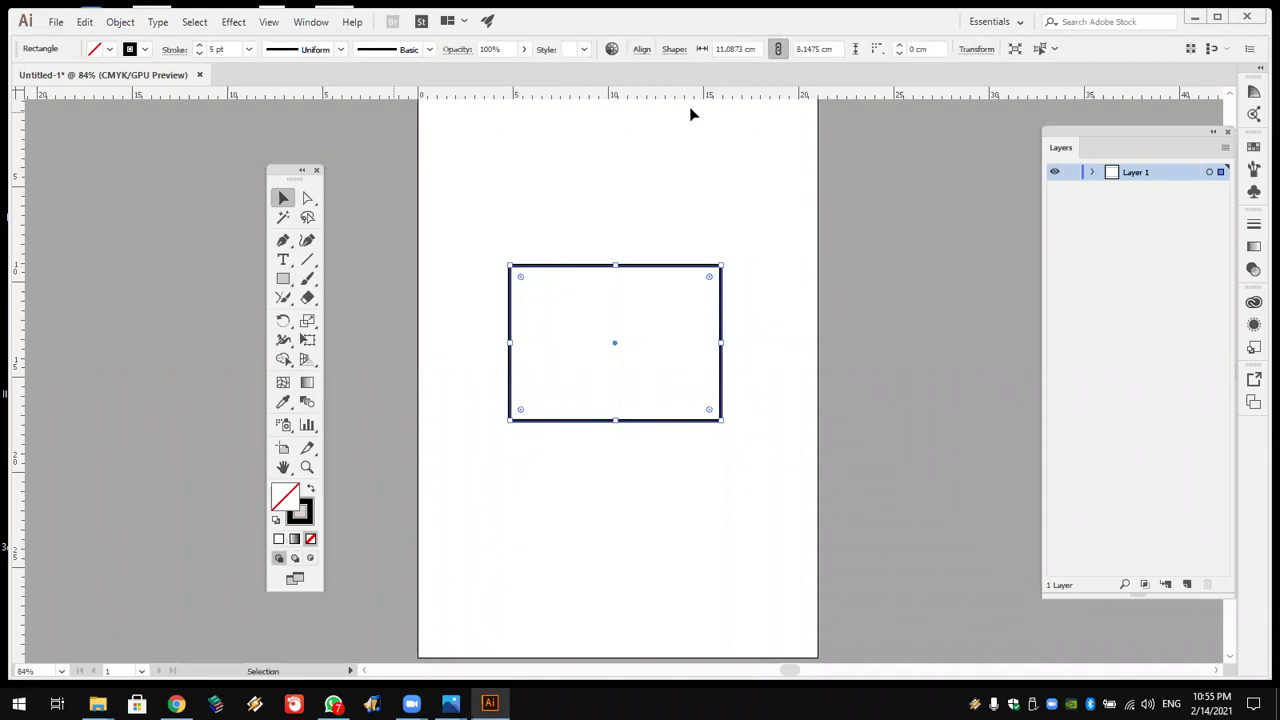
left_click(646, 189)
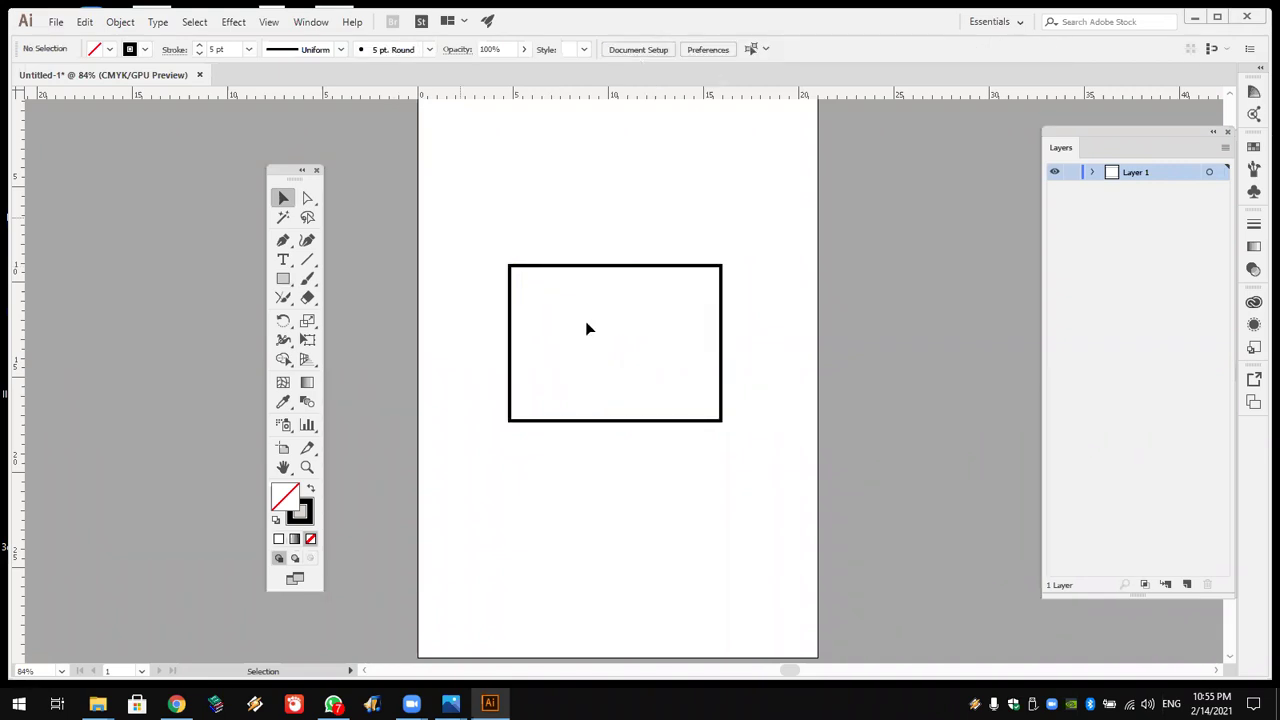
key("ctrl+a")
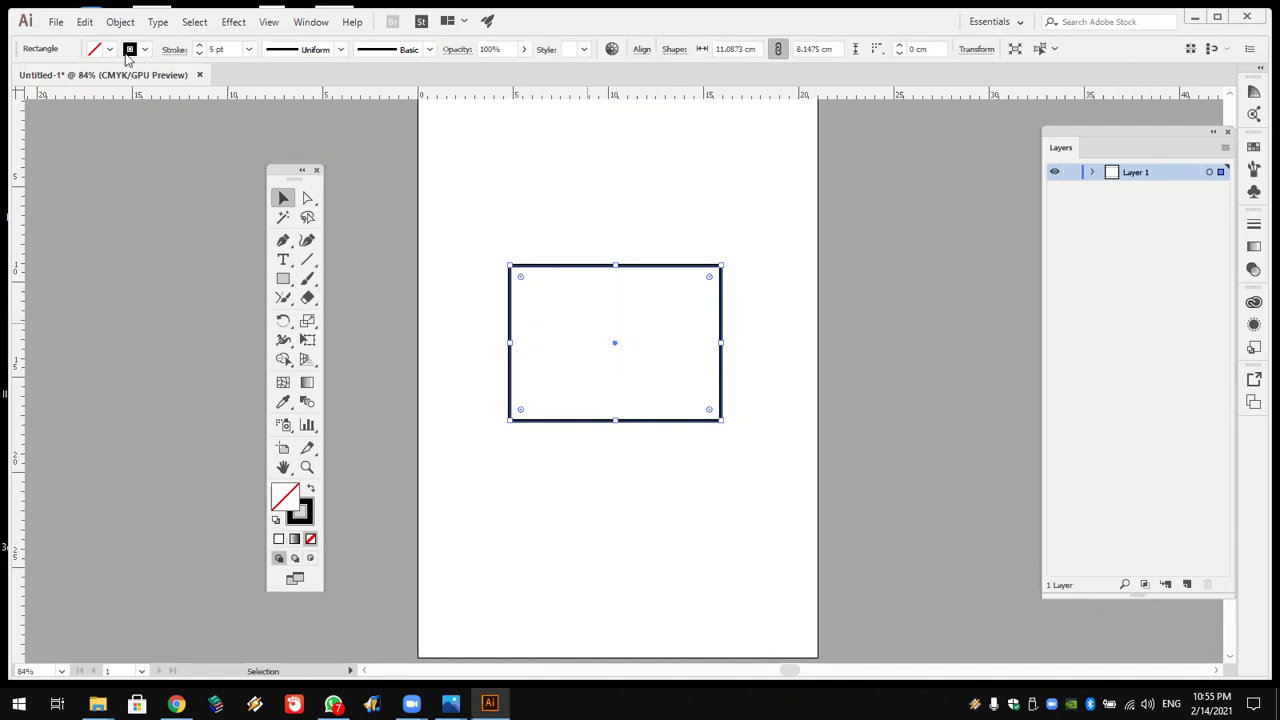
left_click(108, 49)
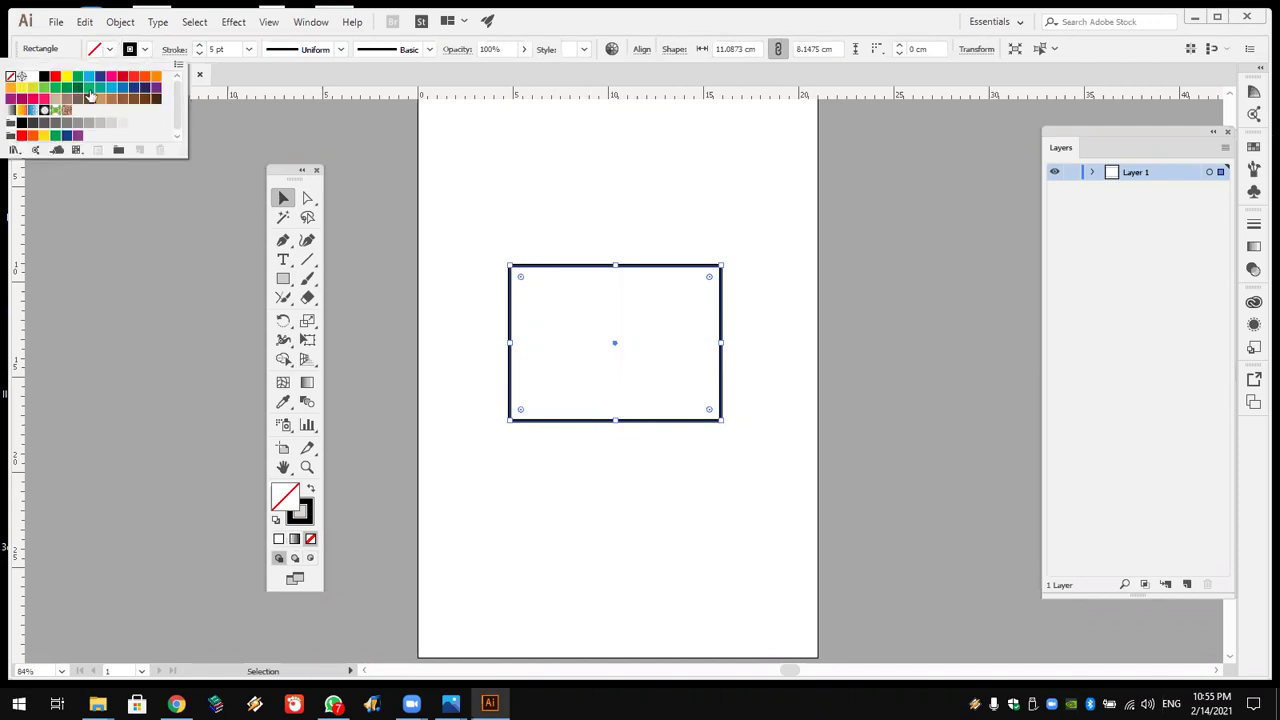
left_click(61, 112)
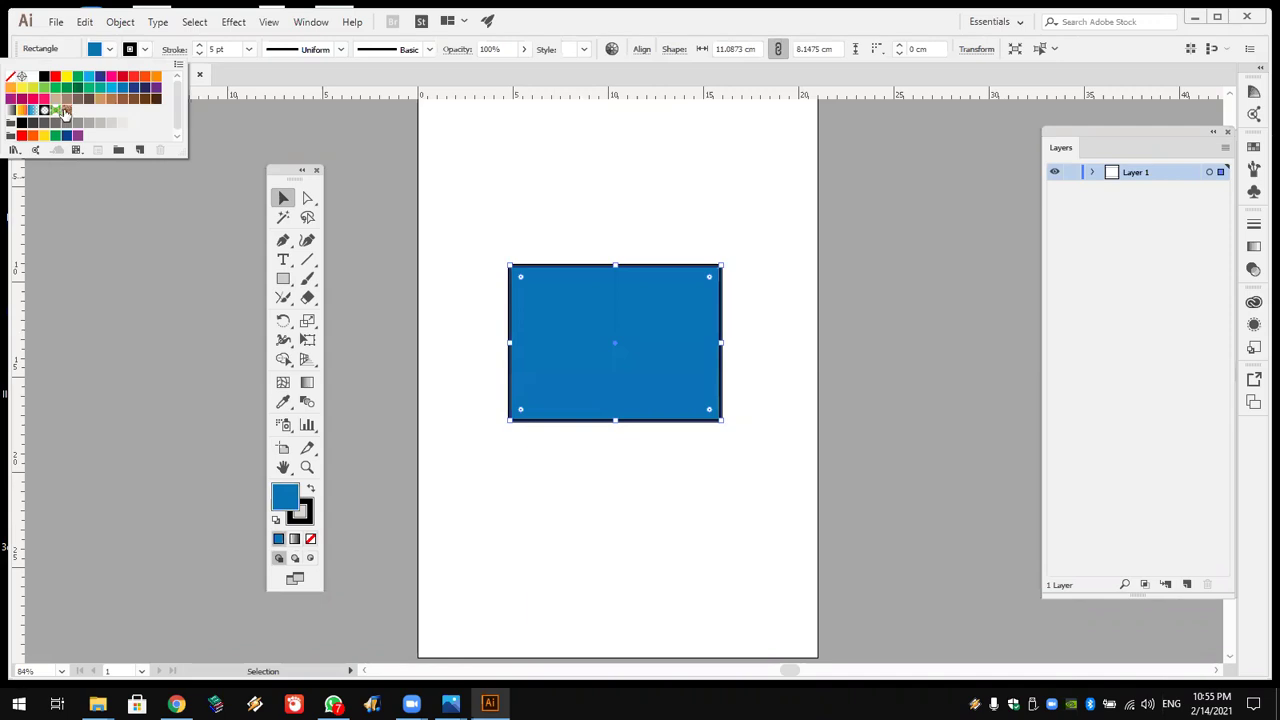
left_click(65, 112)
left_click(44, 122)
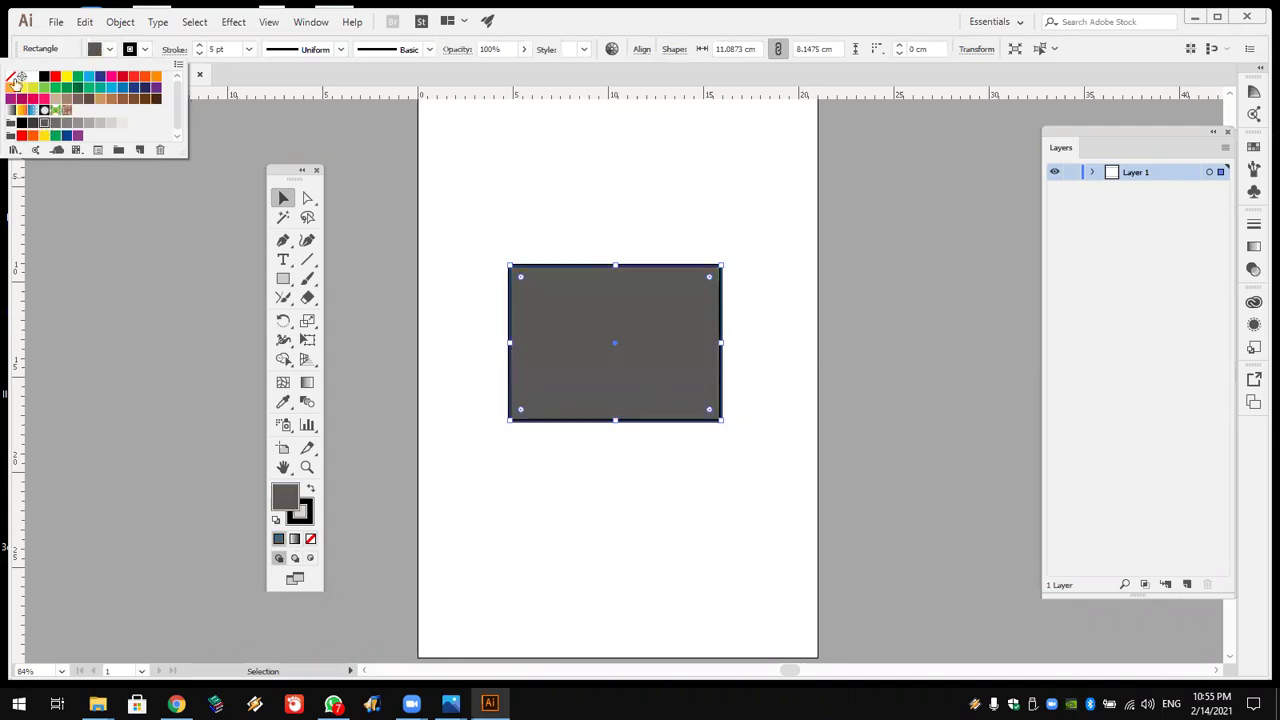
left_click(11, 77)
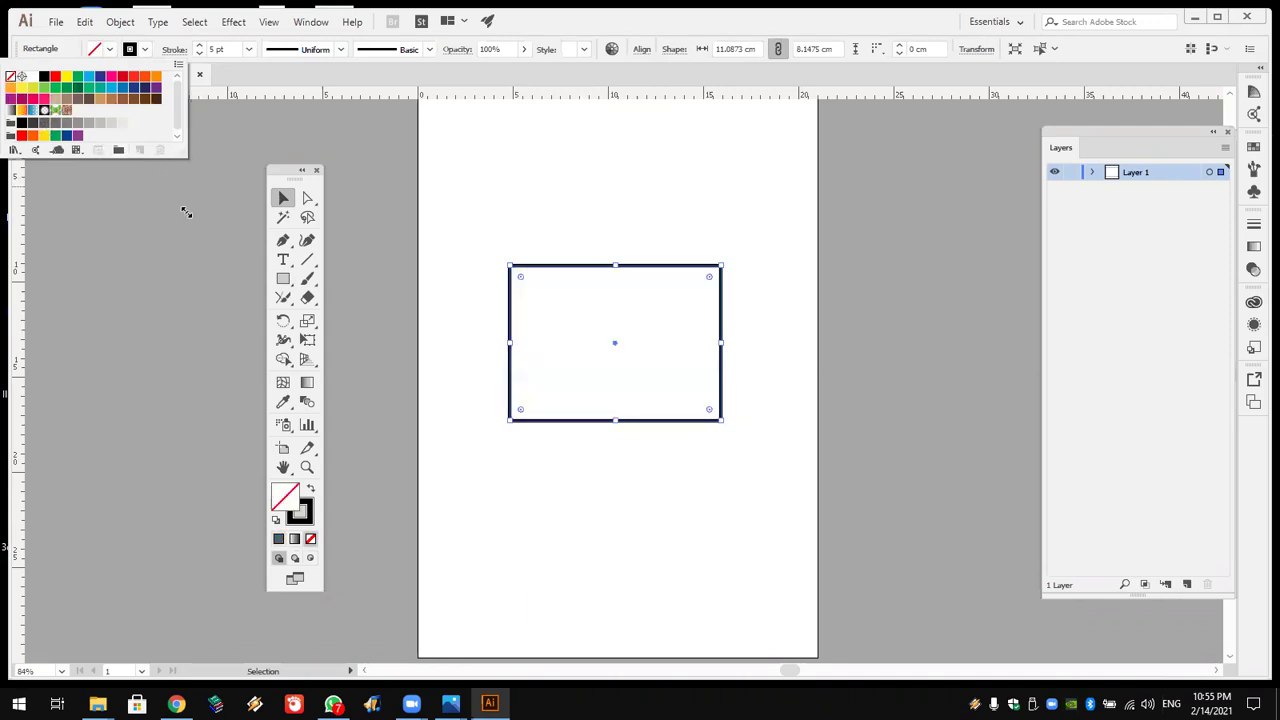
left_click_drag(186, 212, 180, 356)
Step: Try several outline colours on the rectangle and thicken its stroke to 12 pt
left_click(145, 57)
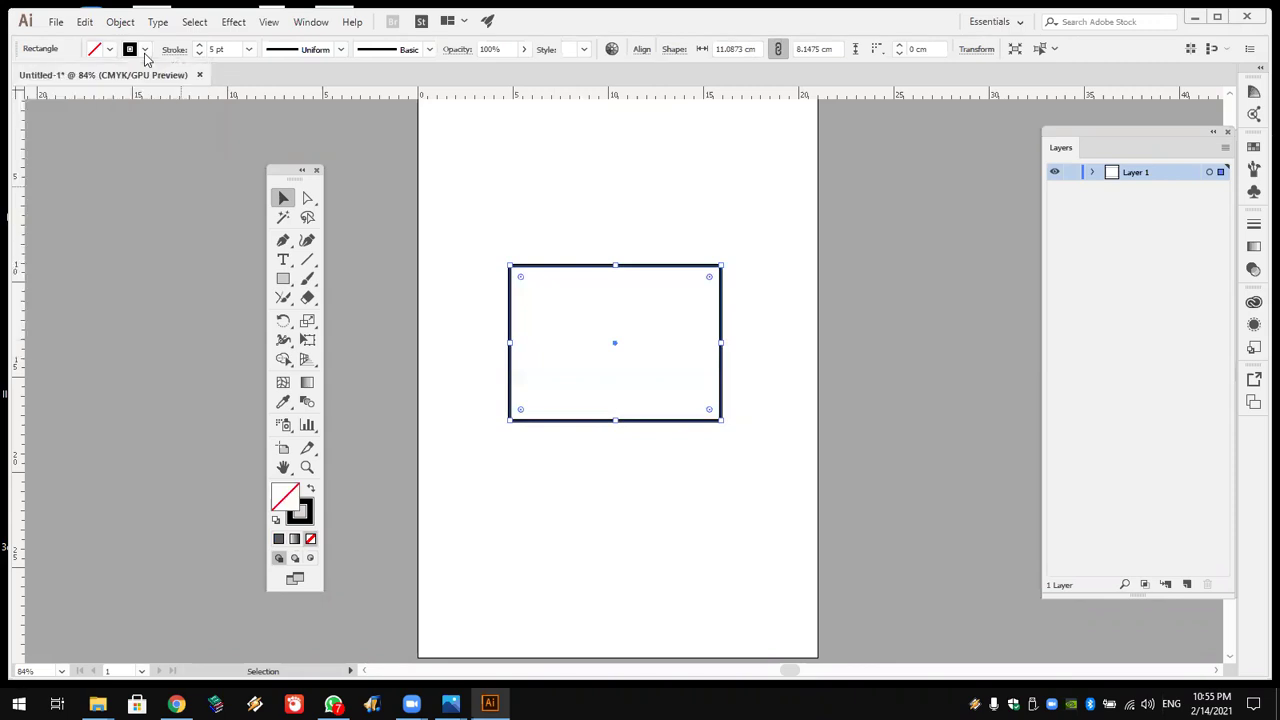
left_click(145, 50)
left_click(88, 76)
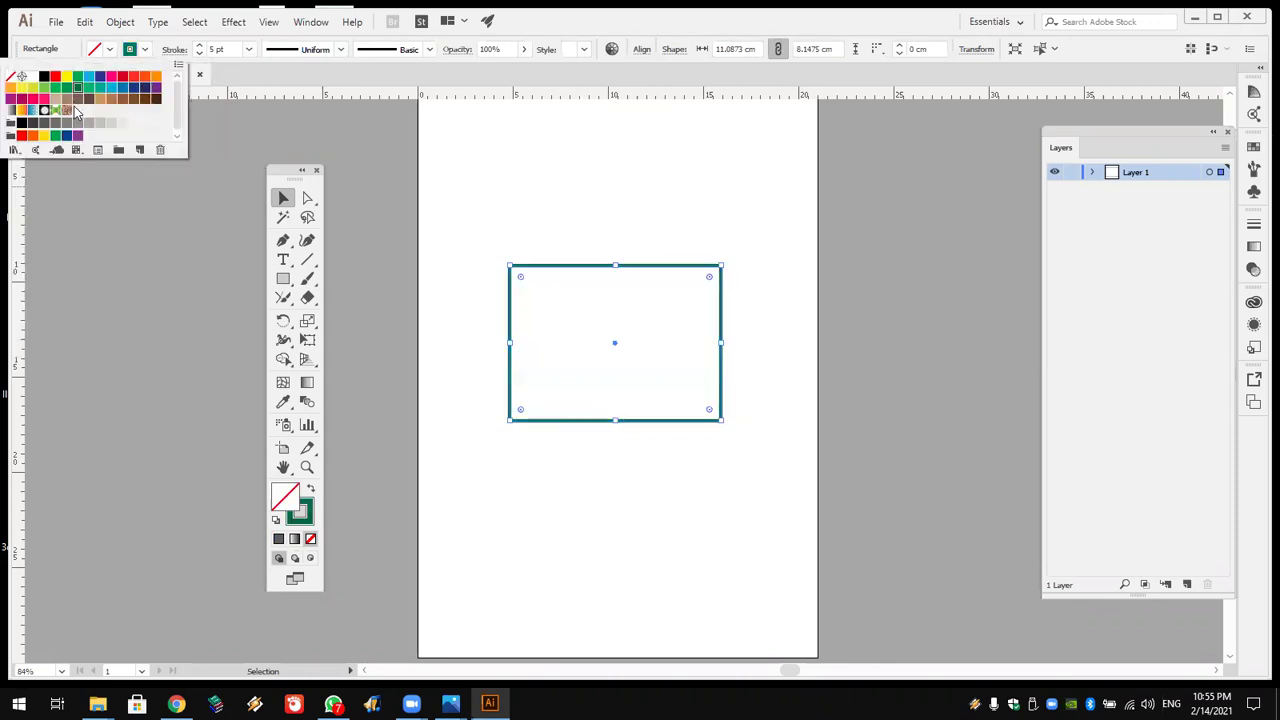
left_click(66, 110)
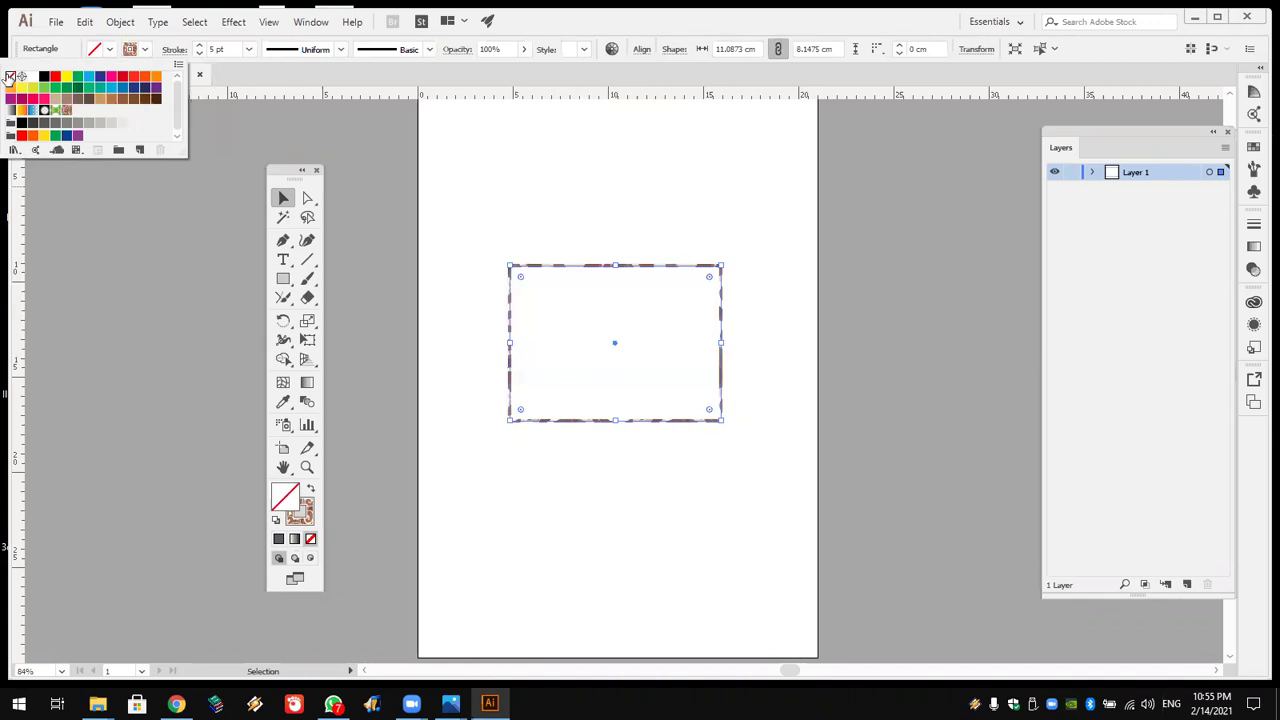
left_click(9, 77)
left_click(55, 77)
left_click(76, 77)
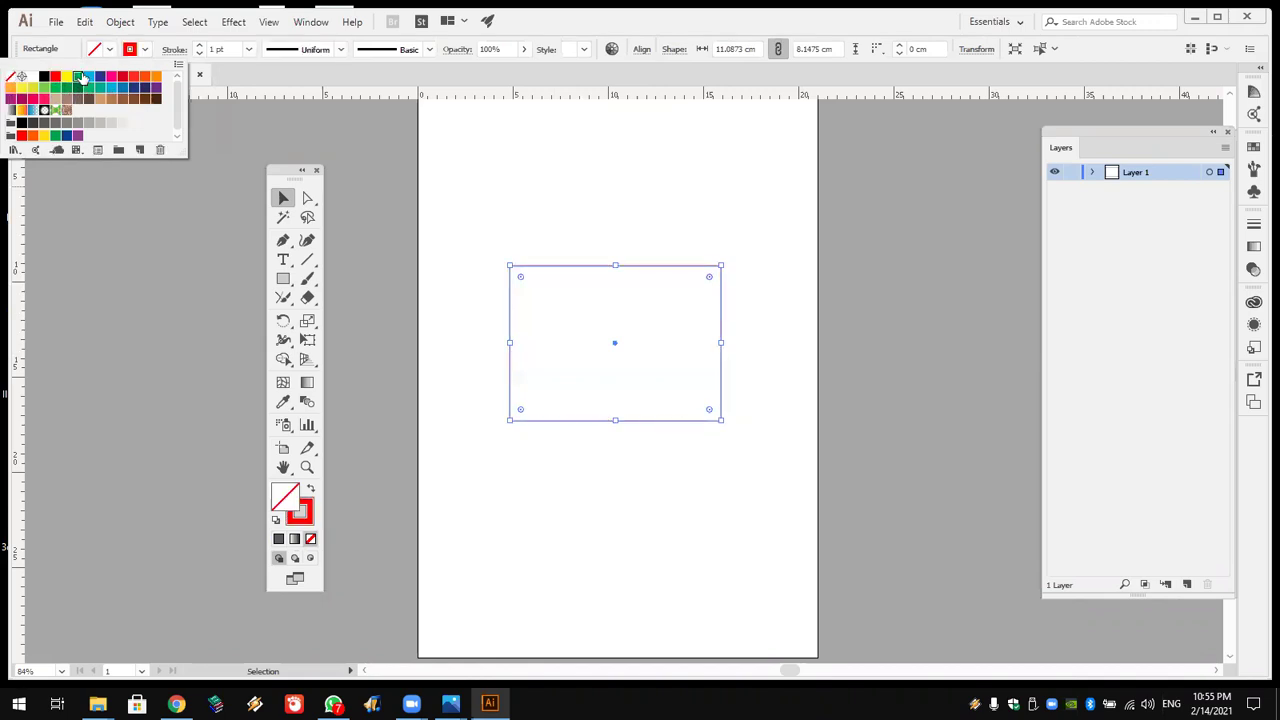
left_click(248, 49)
left_click(259, 298)
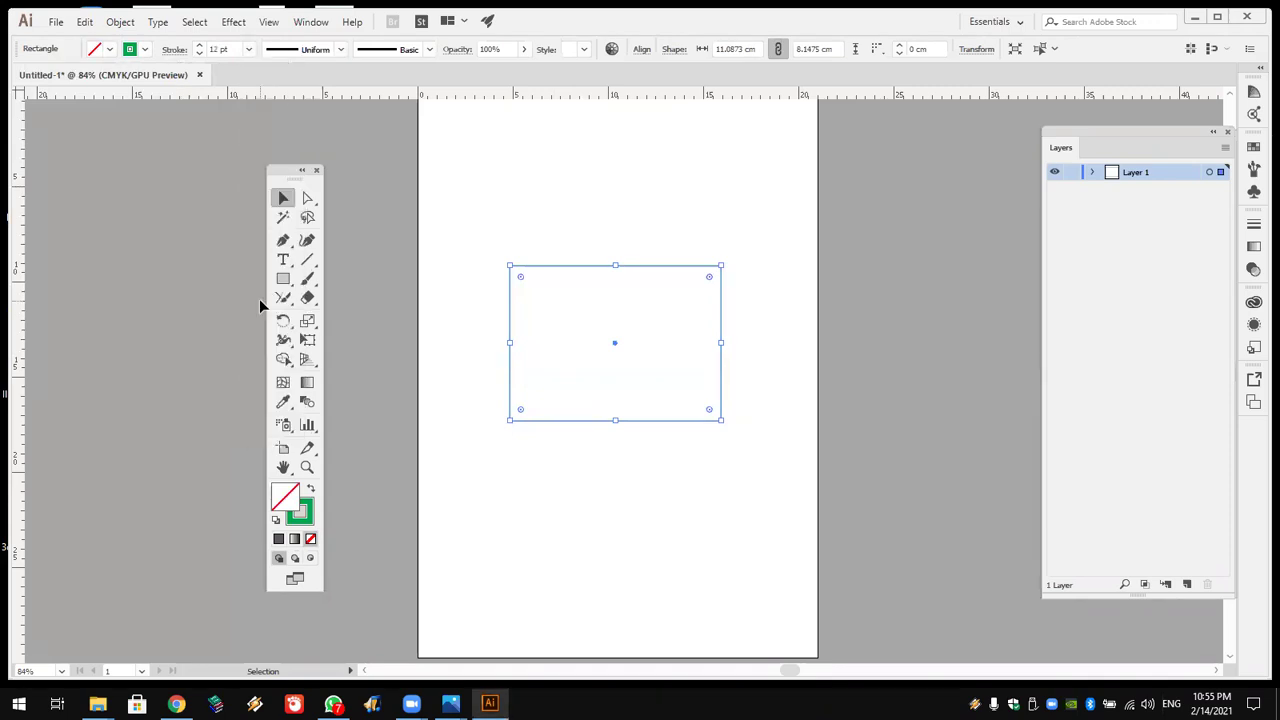
Step: Make the stroke black, apply a tapered lens width profile, and move the rectangle up-right
left_click(145, 49)
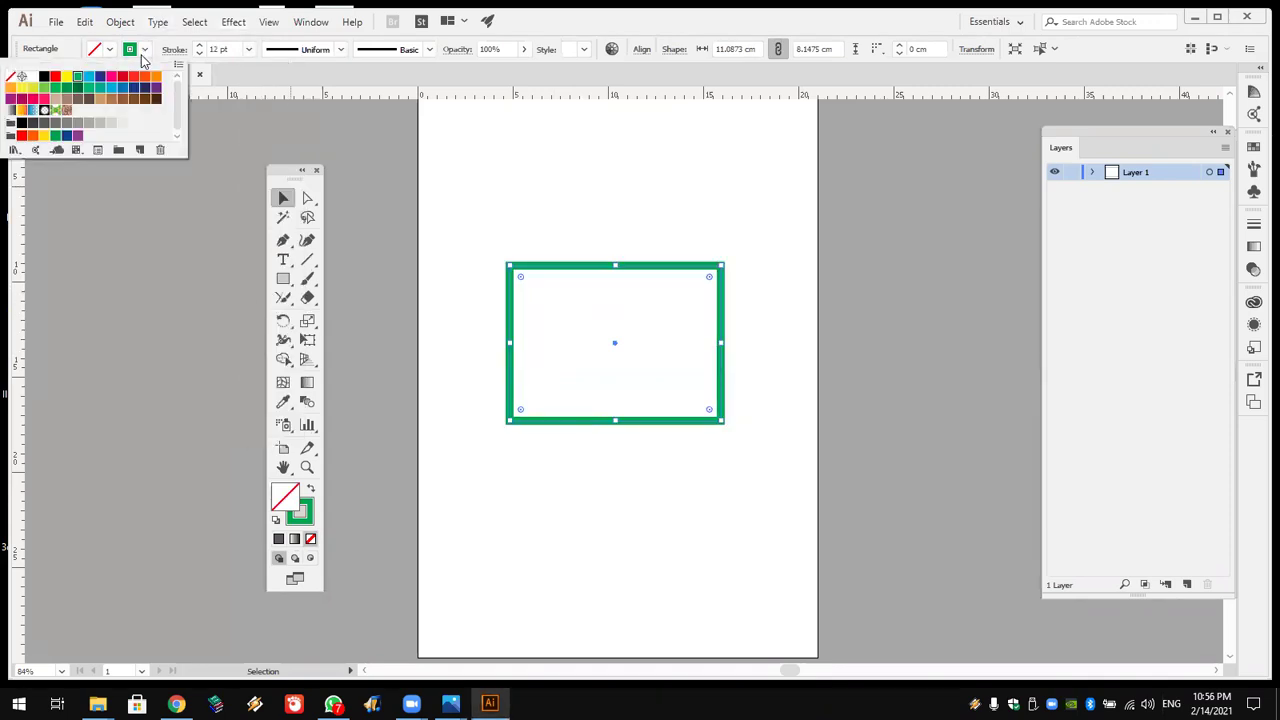
left_click(44, 77)
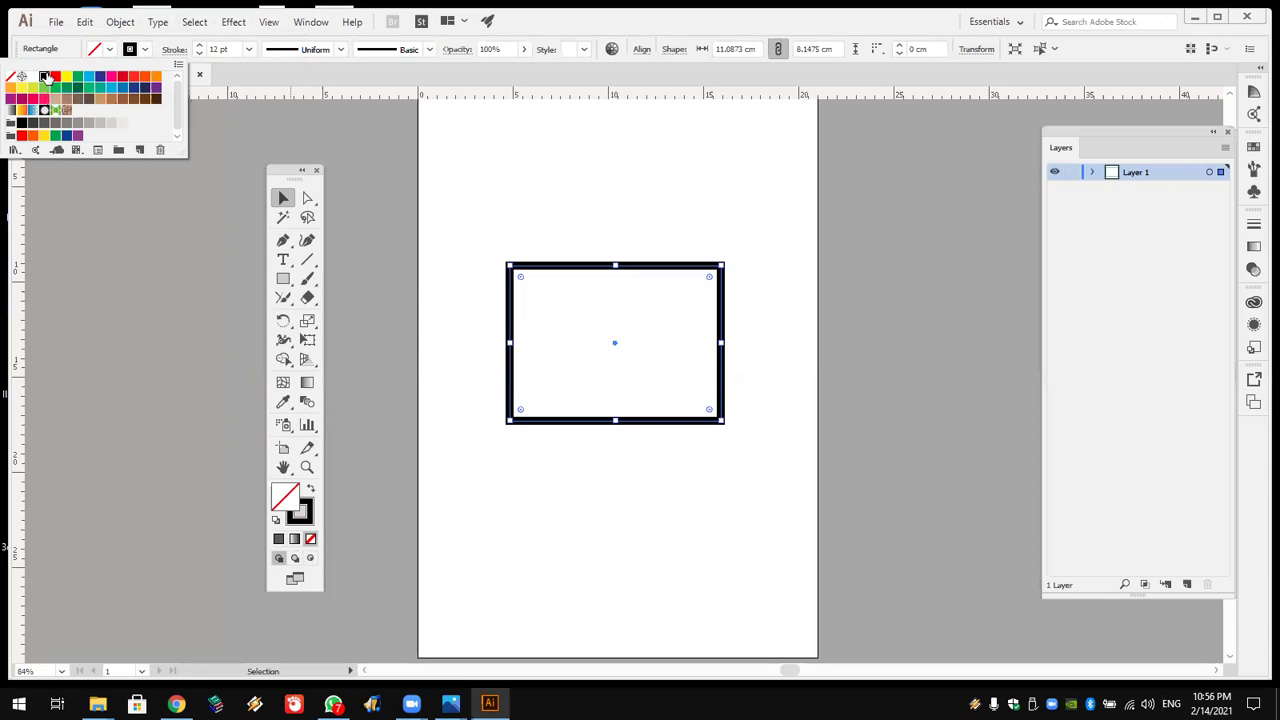
left_click(323, 57)
left_click(316, 92)
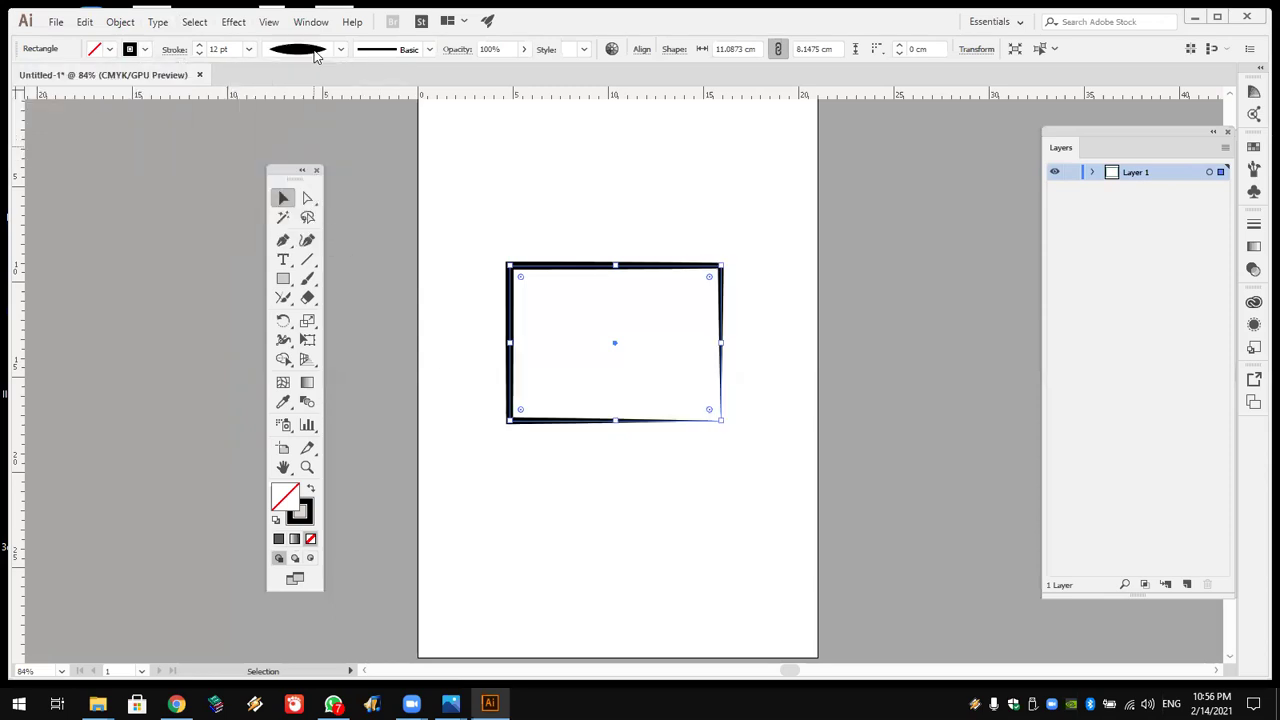
left_click_drag(586, 268, 638, 140)
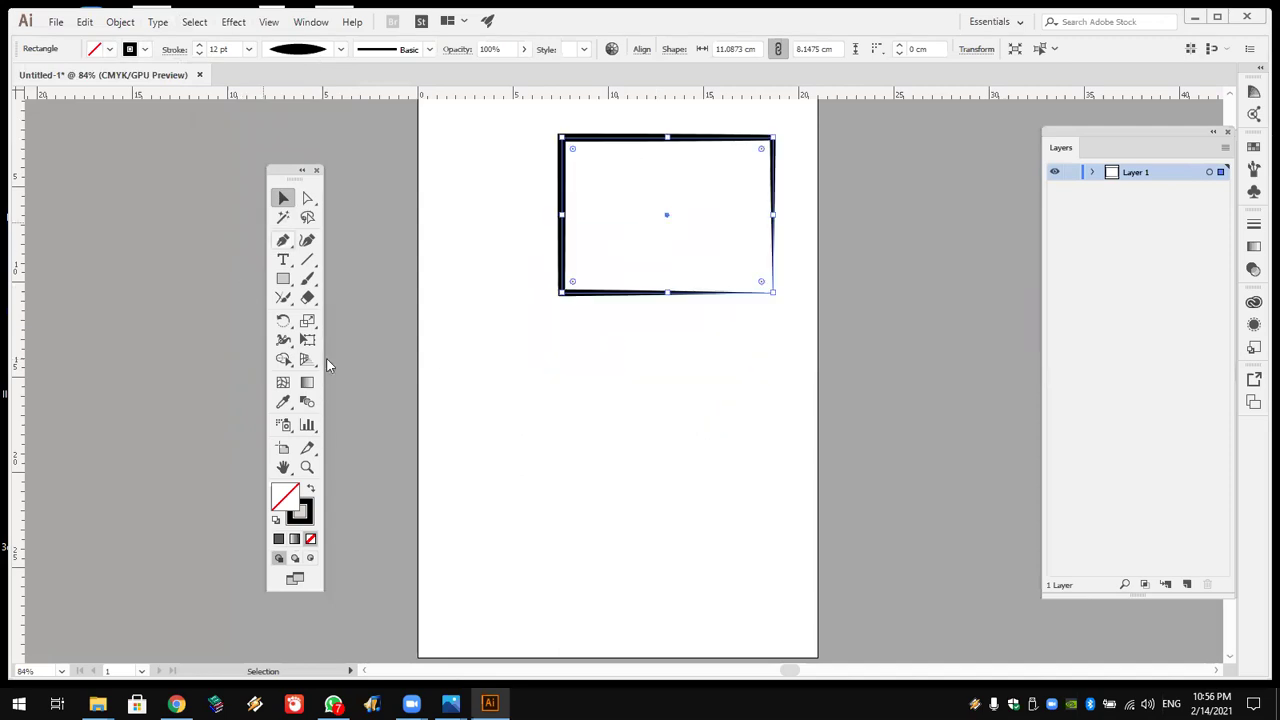
key("p")
left_click_drag(499, 410, 636, 410)
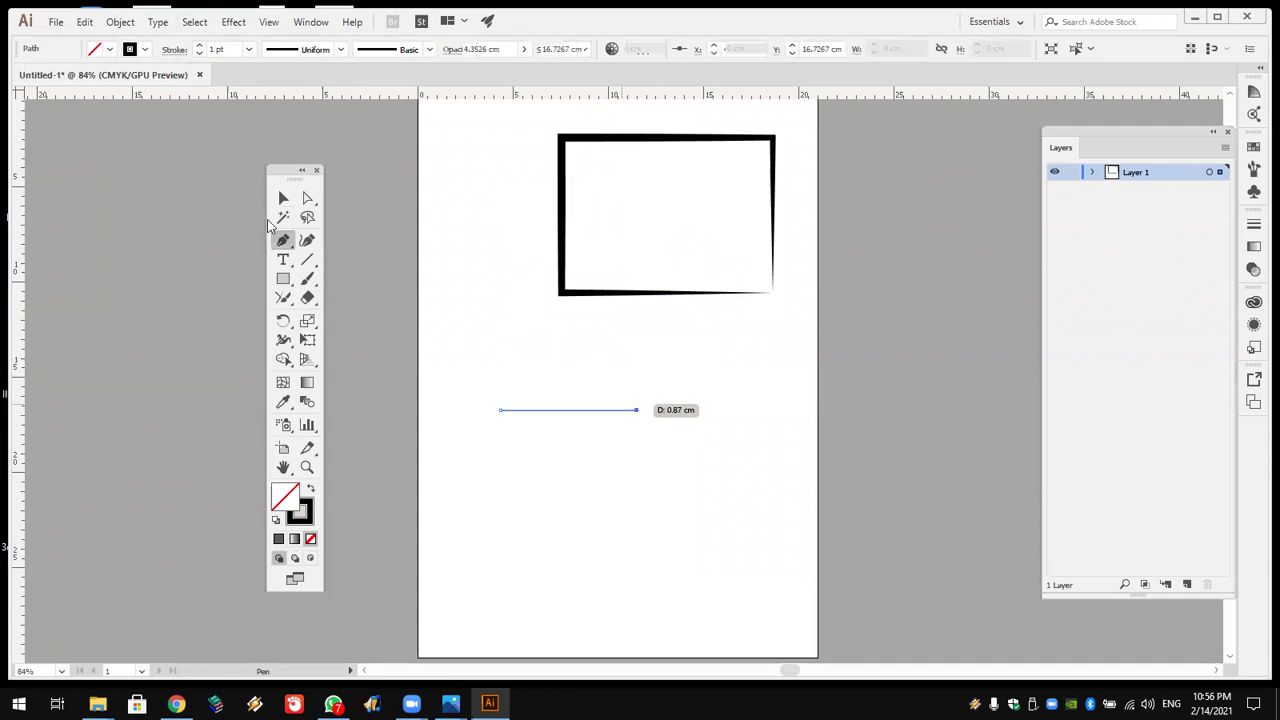
left_click(280, 199)
left_click_drag(284, 244, 318, 290)
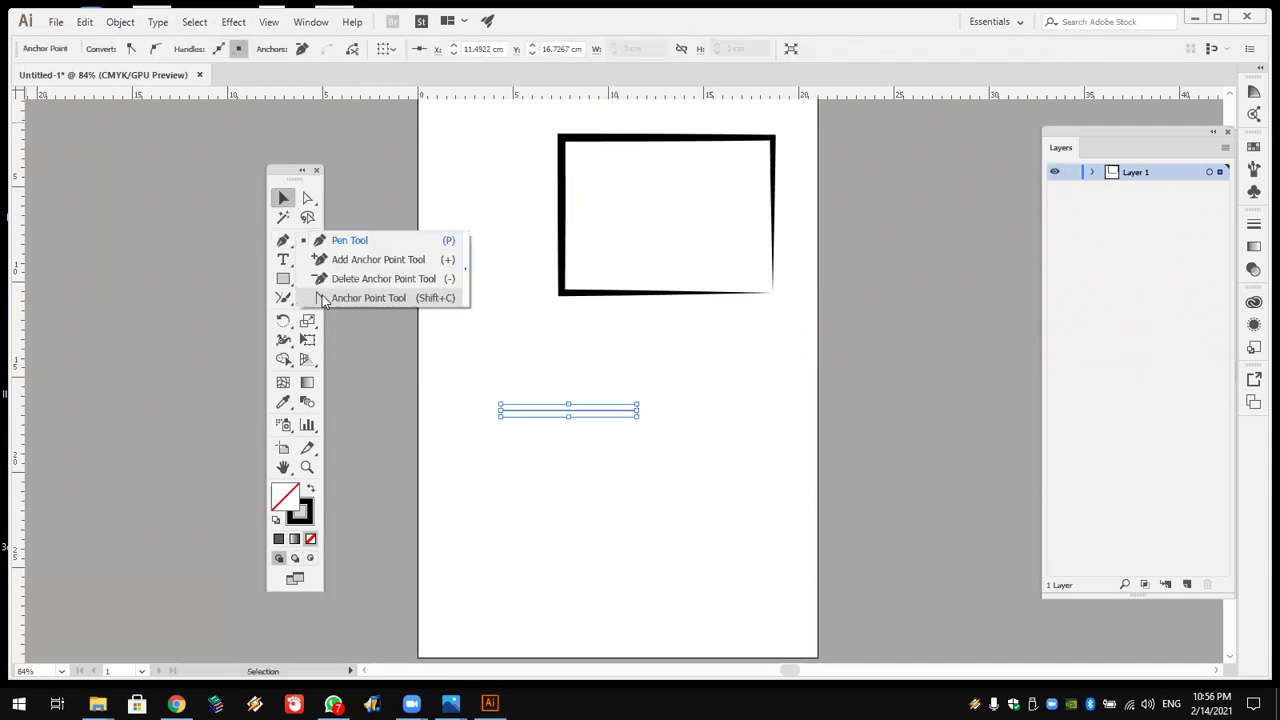
key("shift+c")
left_click_drag(501, 410, 554, 351)
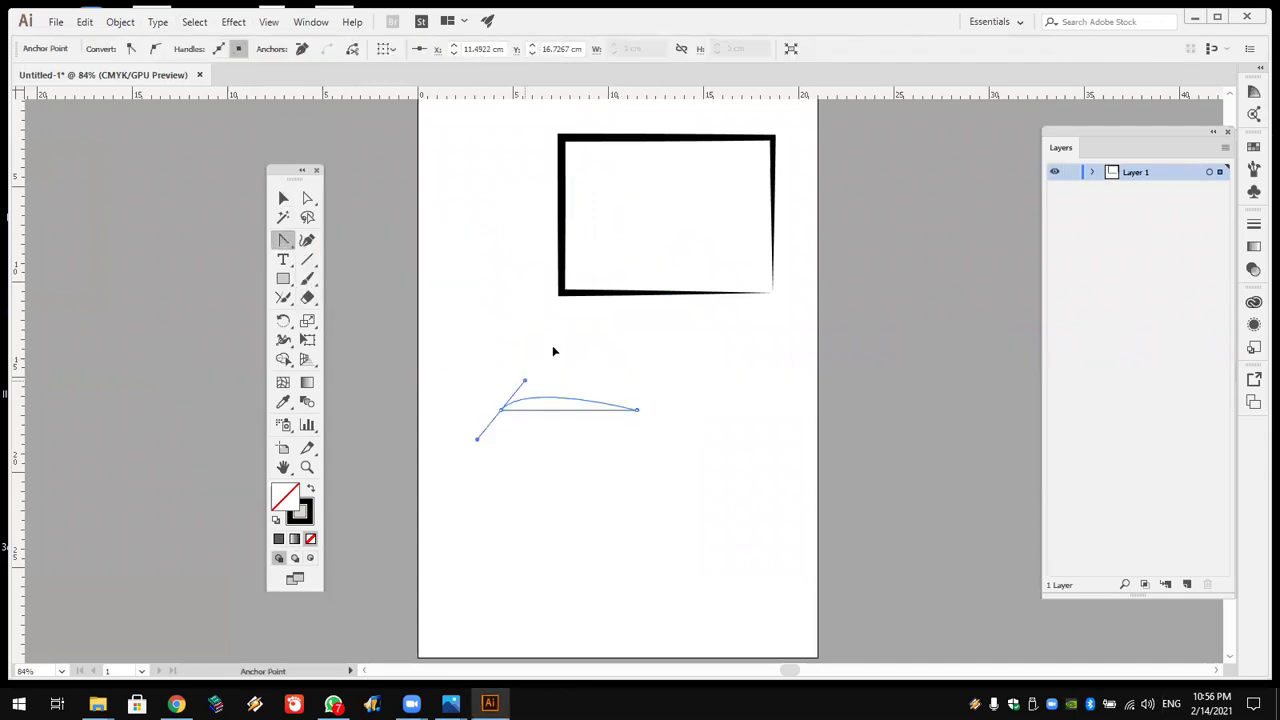
left_click_drag(501, 410, 561, 339)
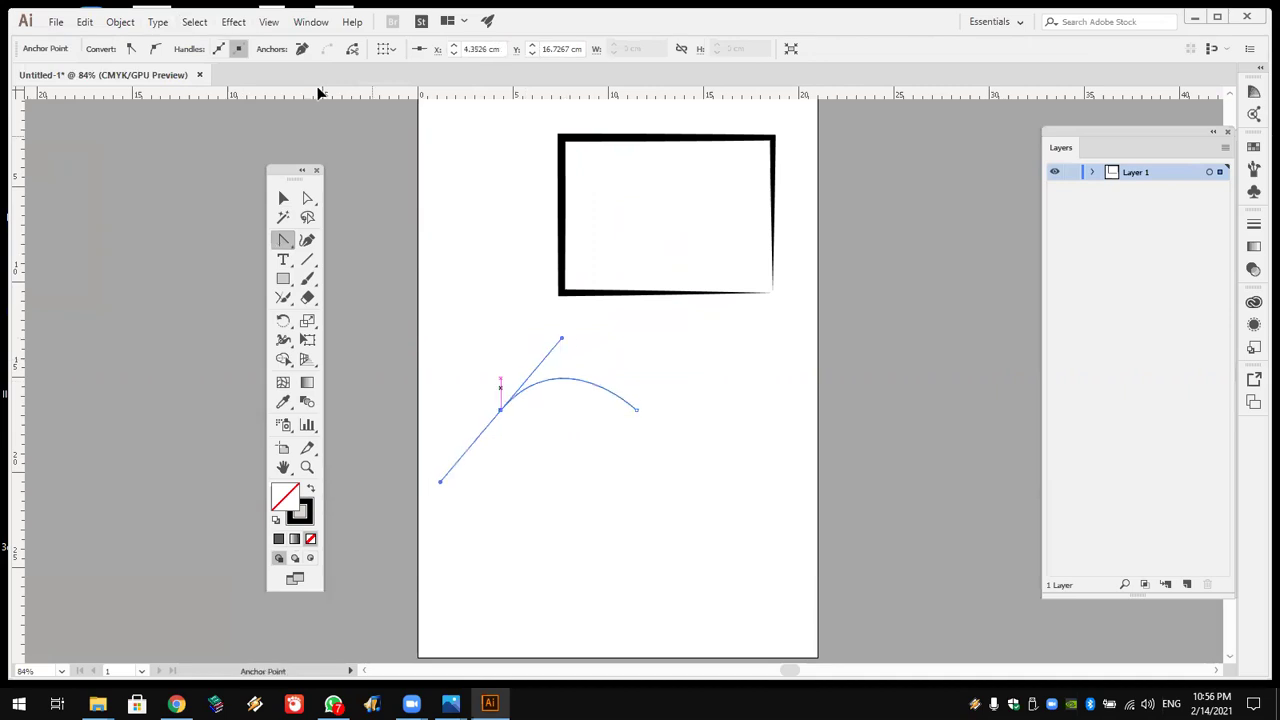
left_click(281, 198)
left_click_drag(579, 447, 443, 323)
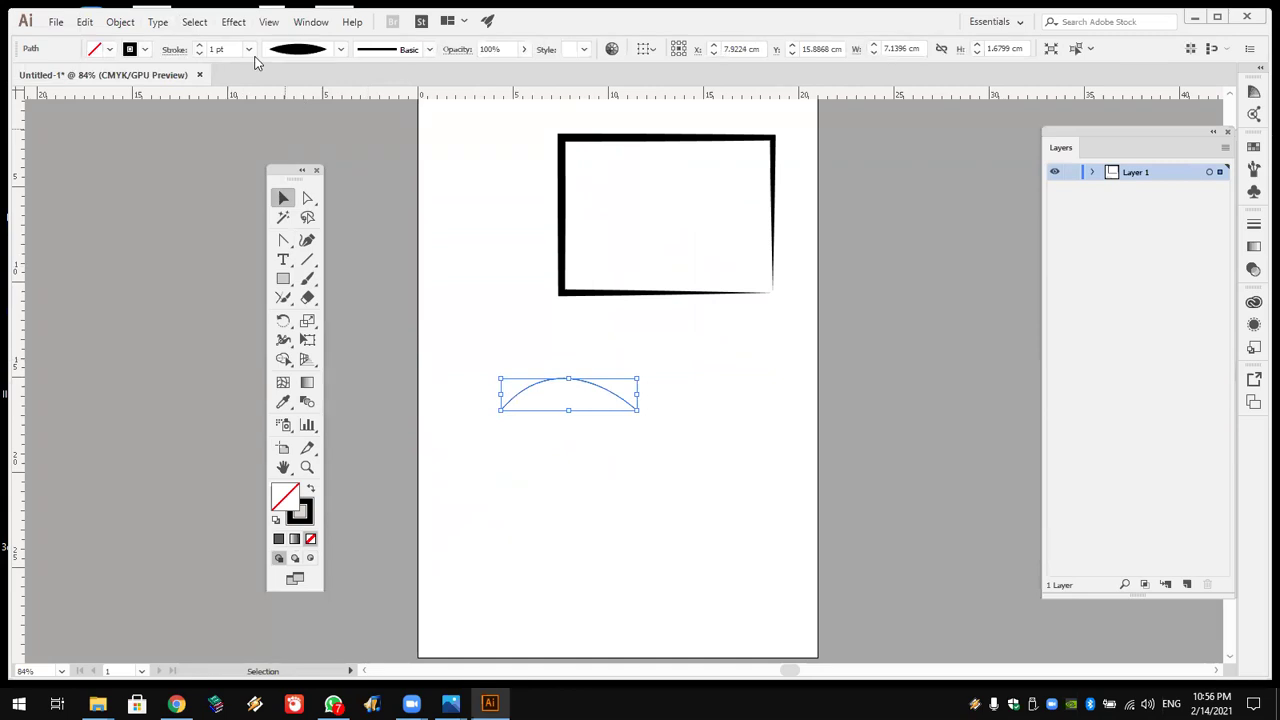
left_click(248, 49)
left_click(268, 224)
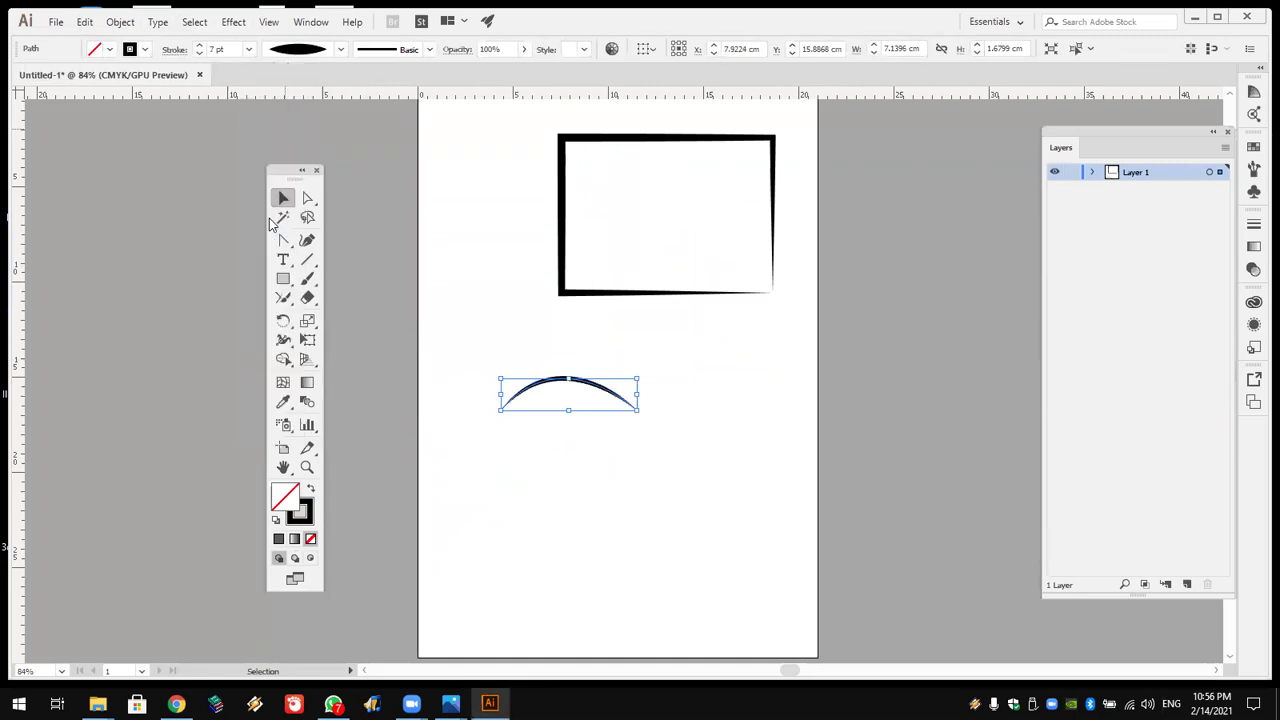
left_click(585, 408)
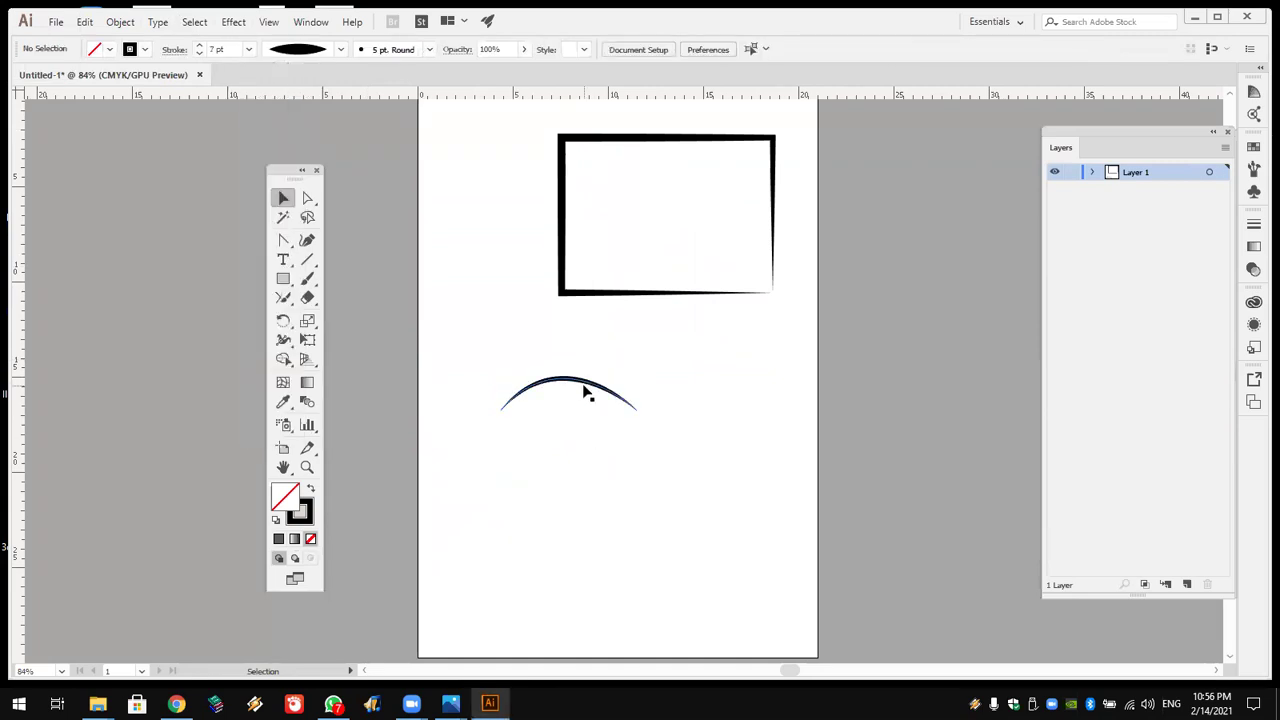
left_click_drag(578, 380, 543, 364)
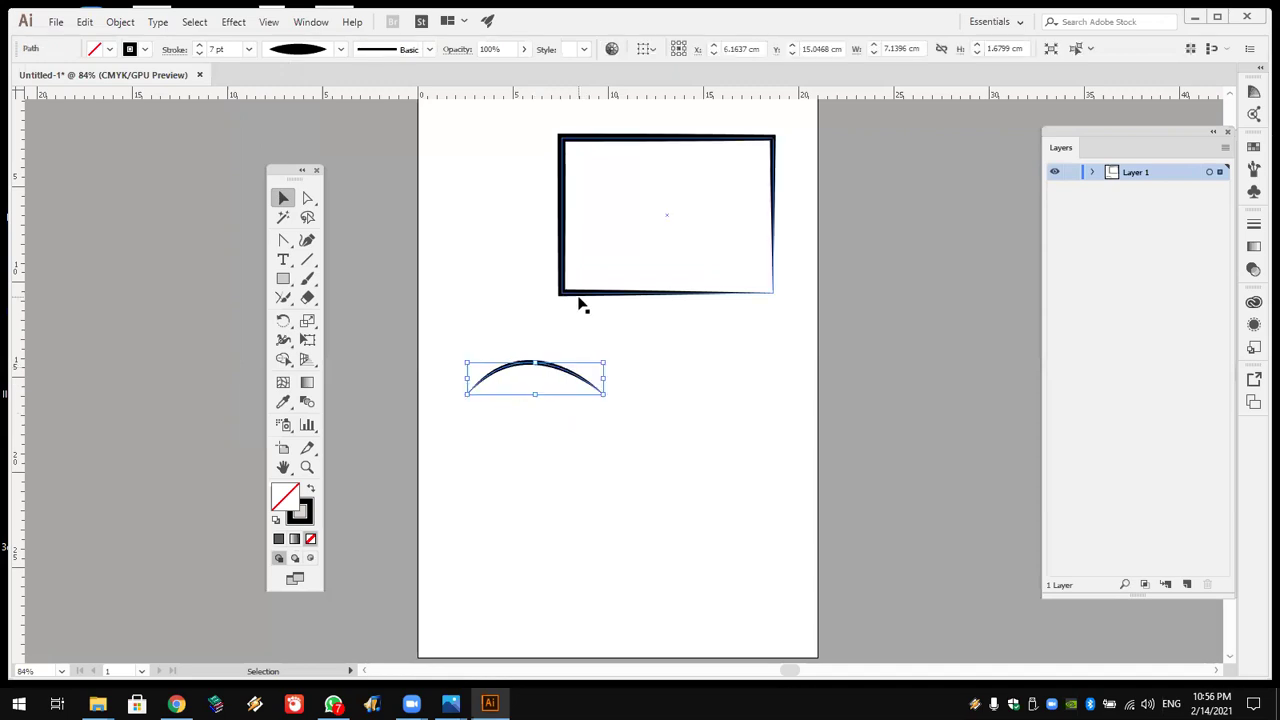
Step: Delete the arc, move the rectangle to the page centre, and try several stroke width profiles
key("Delete")
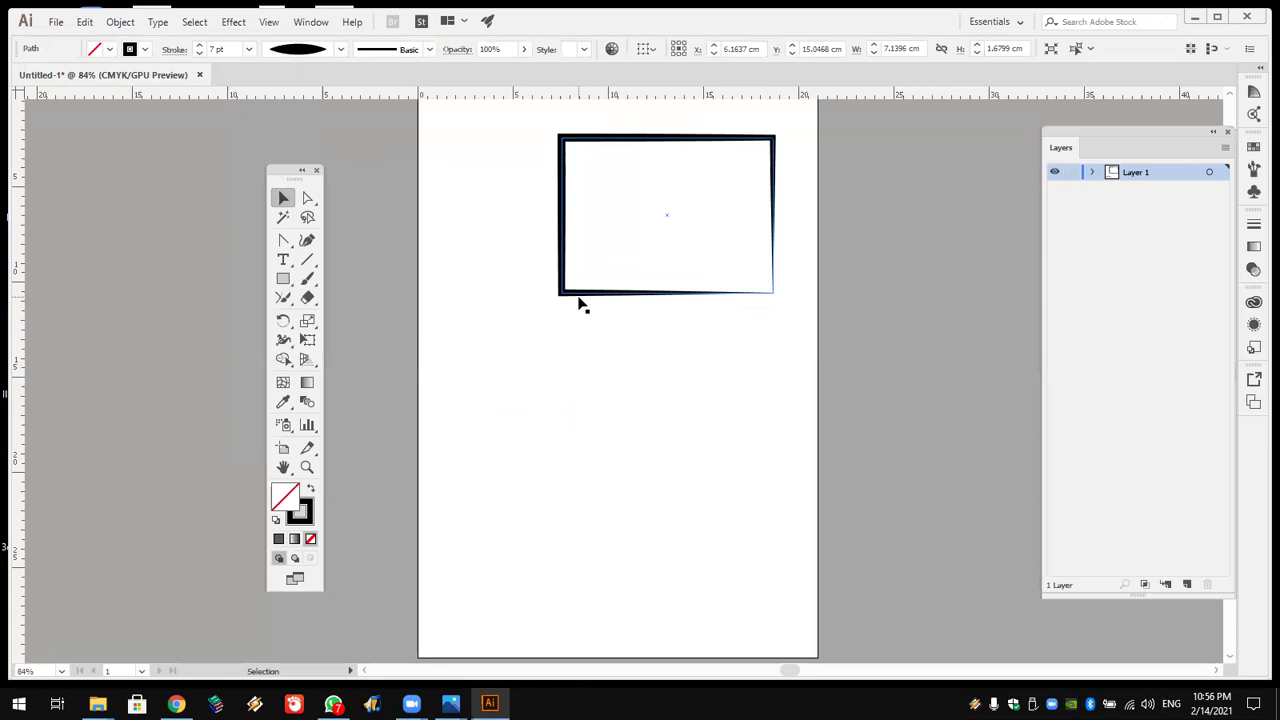
mouse_move(586, 295)
left_mouse_down()
mouse_move(565, 434)
mouse_move(527, 474)
left_mouse_up()
left_click(298, 49)
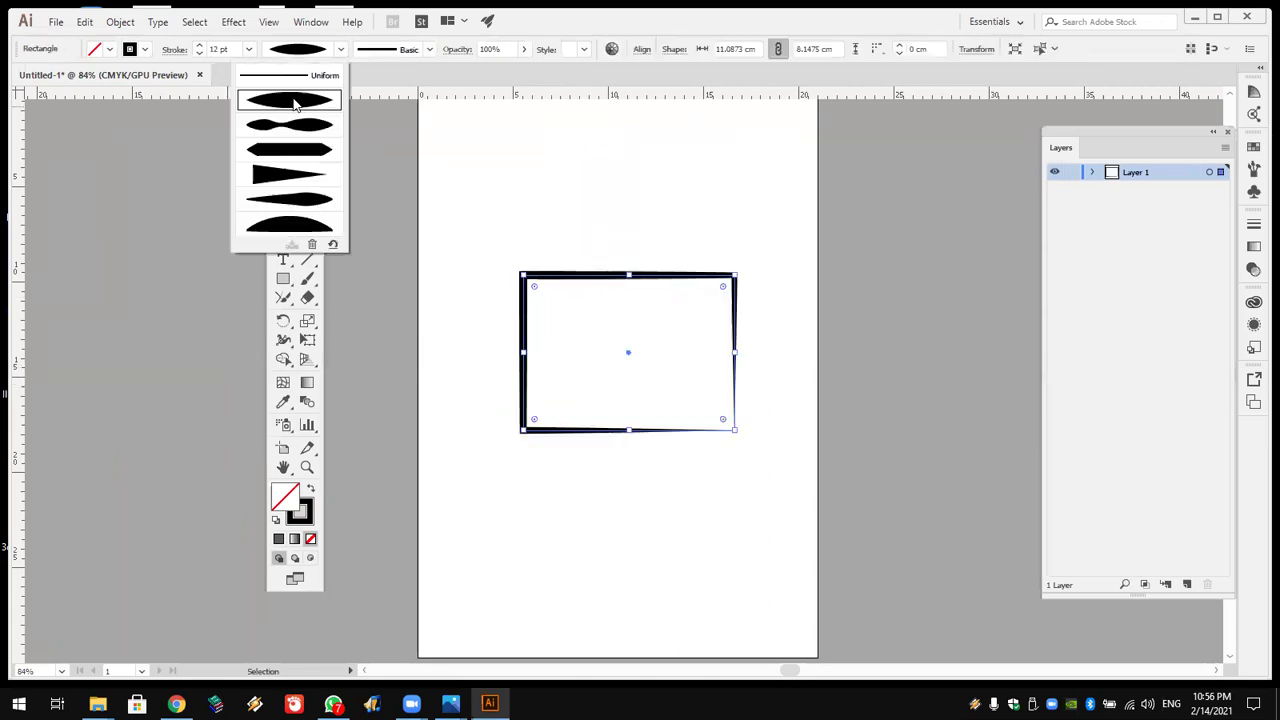
left_click(310, 125)
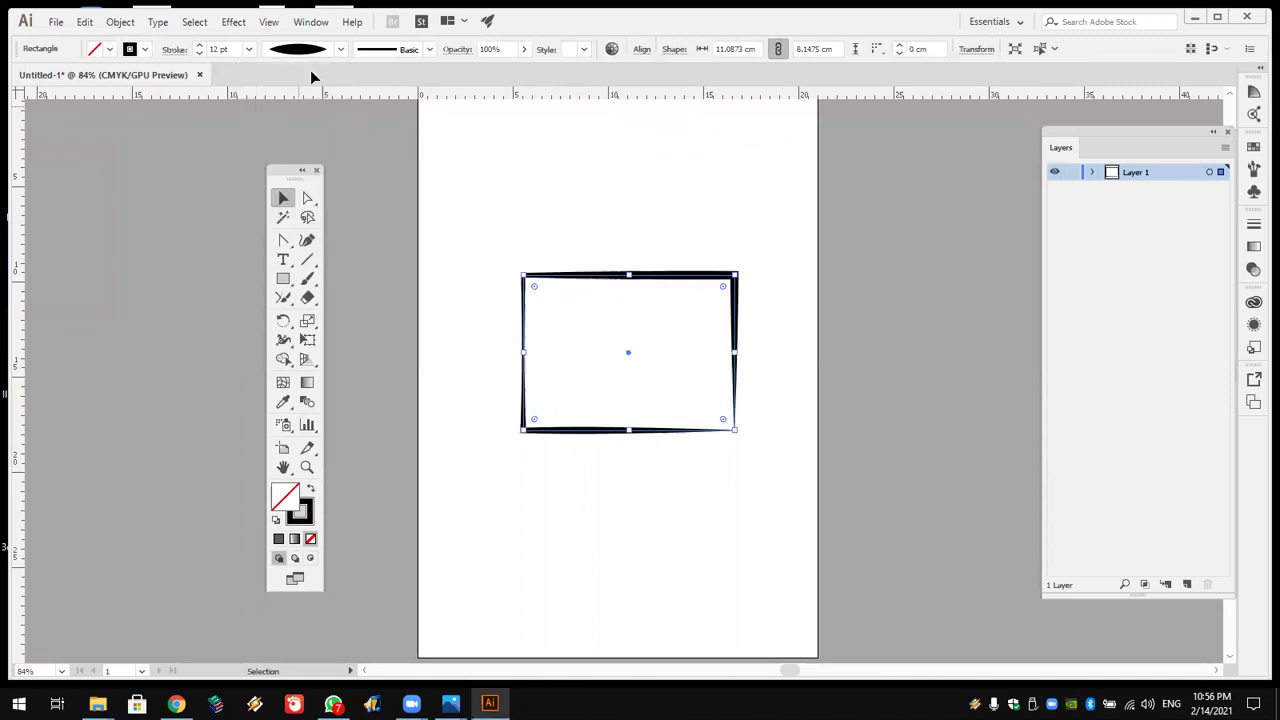
left_click(310, 57)
left_click(307, 99)
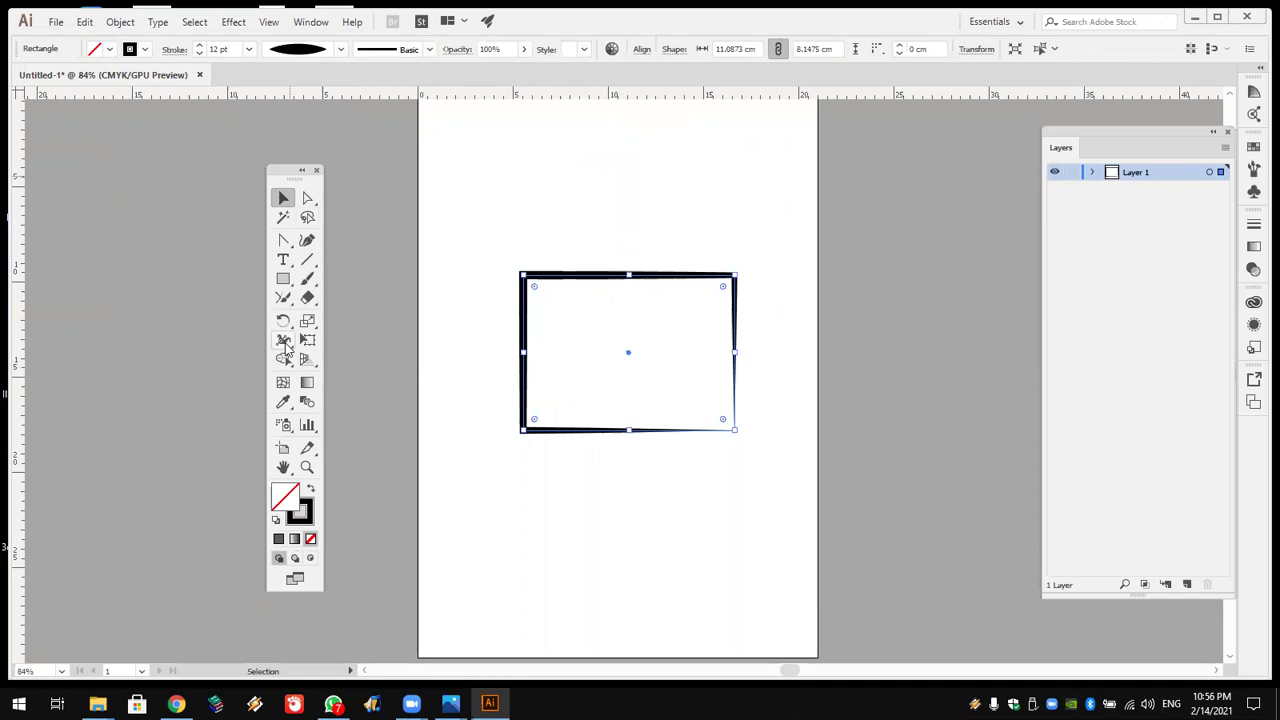
left_click_drag(285, 344, 376, 347)
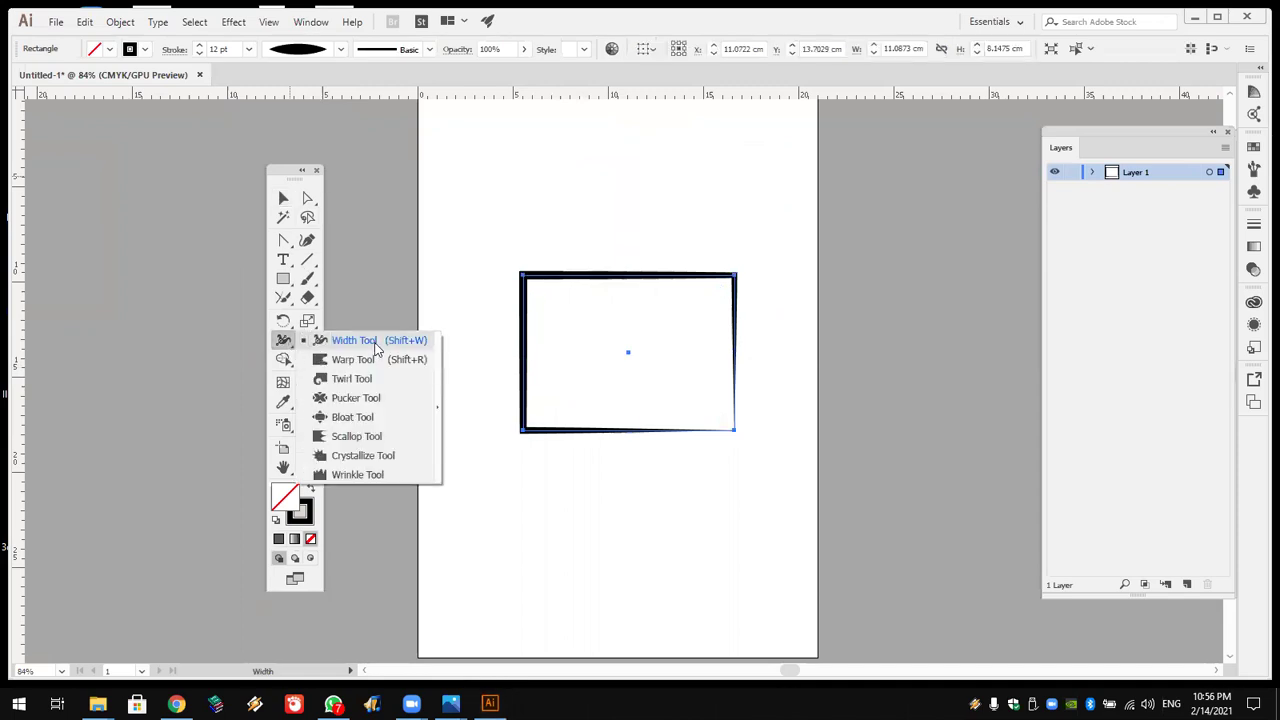
Step: Use the Width Tool to widen the top stroke into a bulge, undo one pinch, and thicken its right tail
left_click(565, 290)
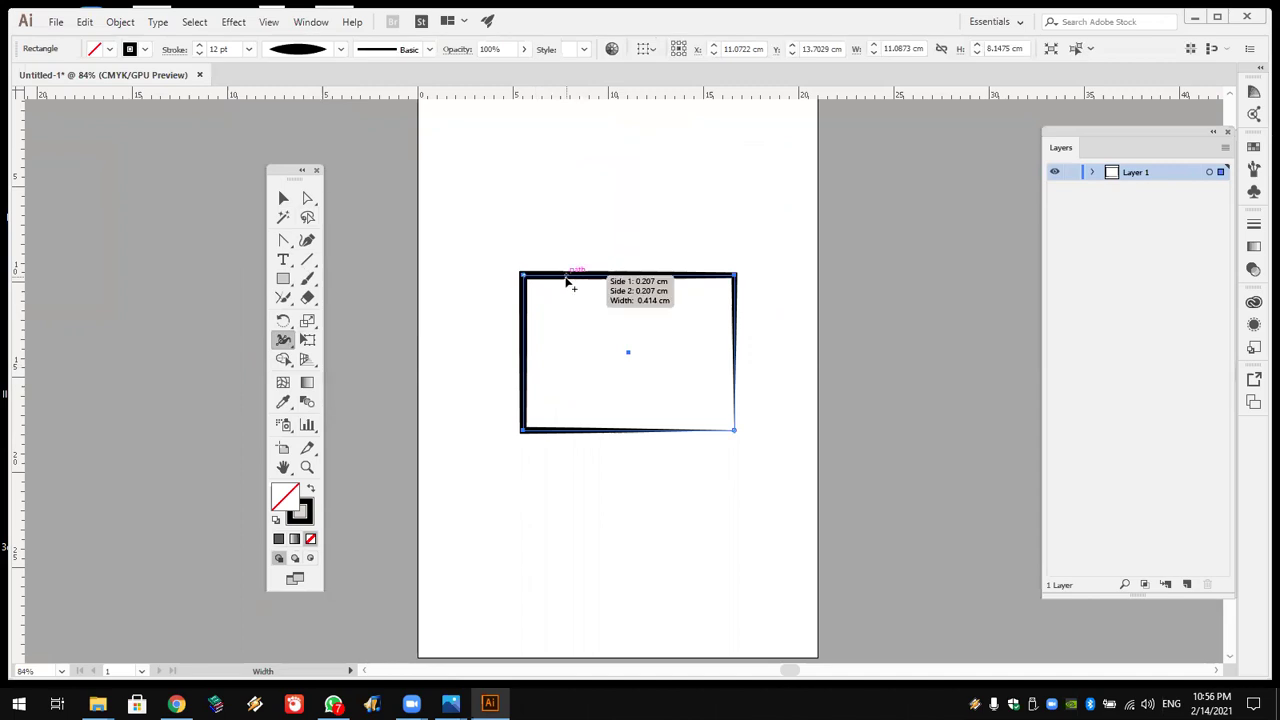
mouse_move(566, 278)
left_mouse_down()
mouse_move(593, 283)
mouse_move(594, 313)
mouse_move(643, 300)
mouse_move(641, 284)
left_mouse_up()
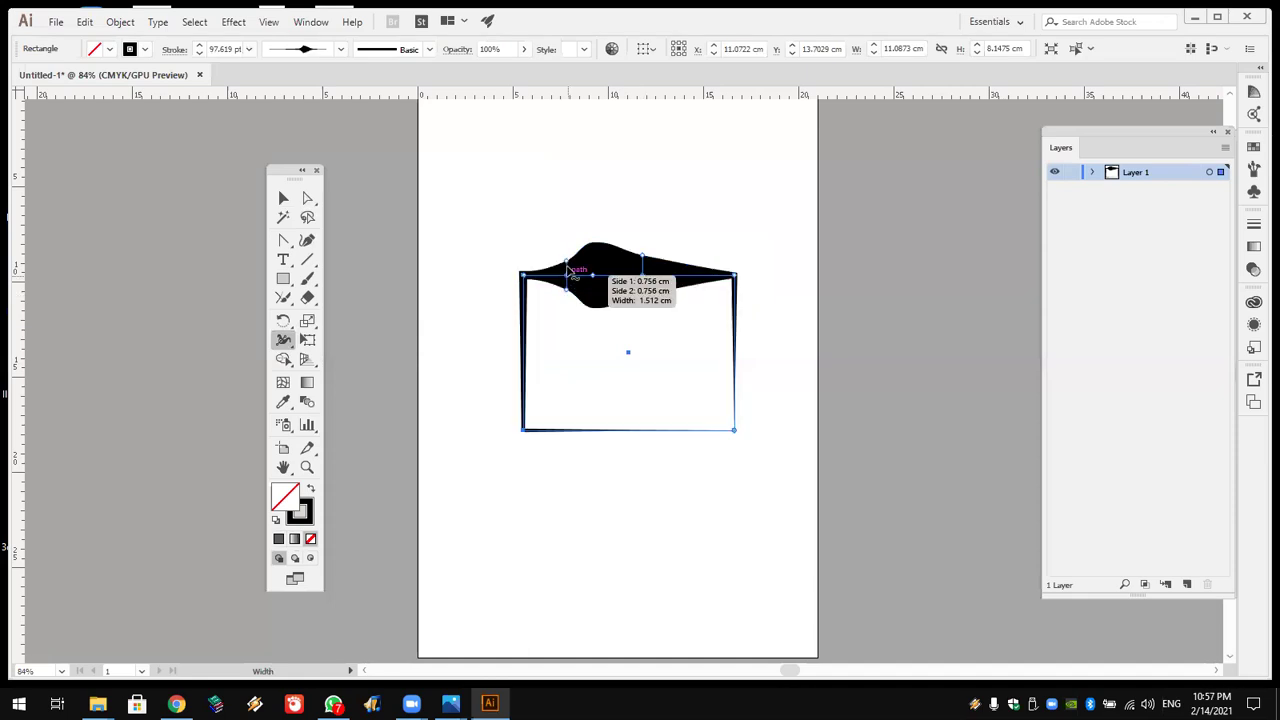
left_click_drag(569, 270, 596, 252)
key("ctrl+z")
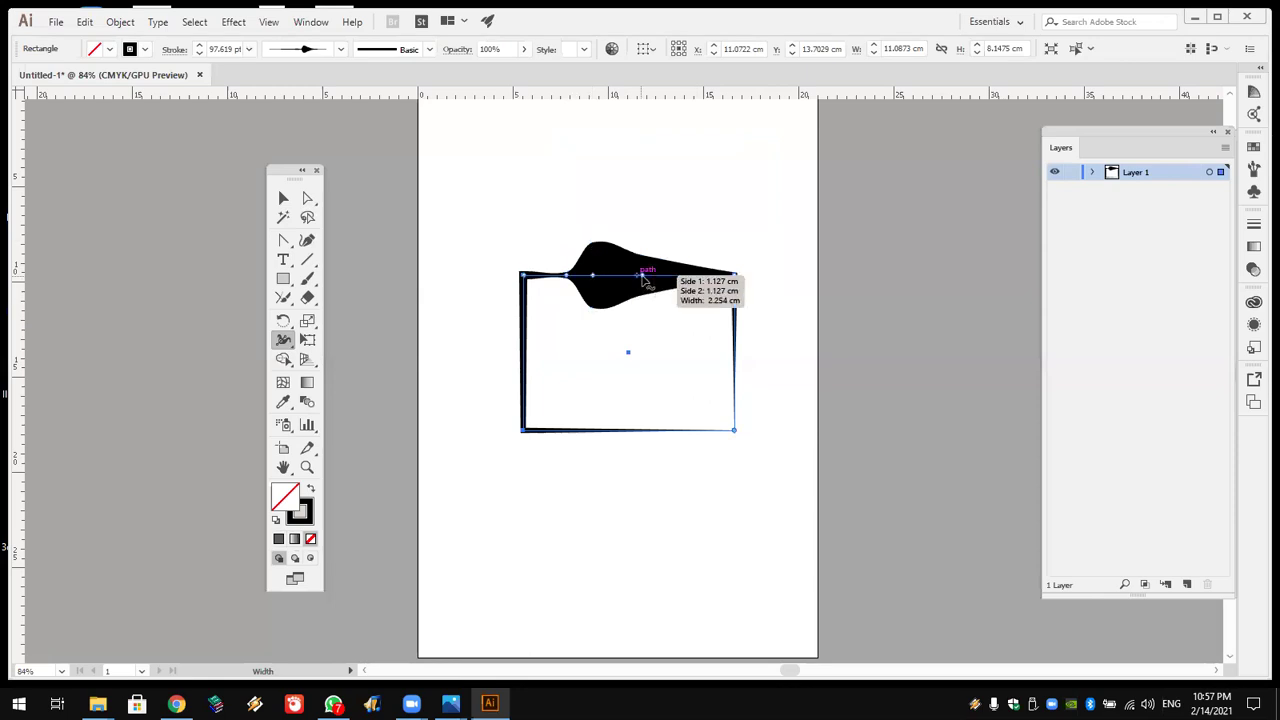
left_click_drag(645, 297, 643, 334)
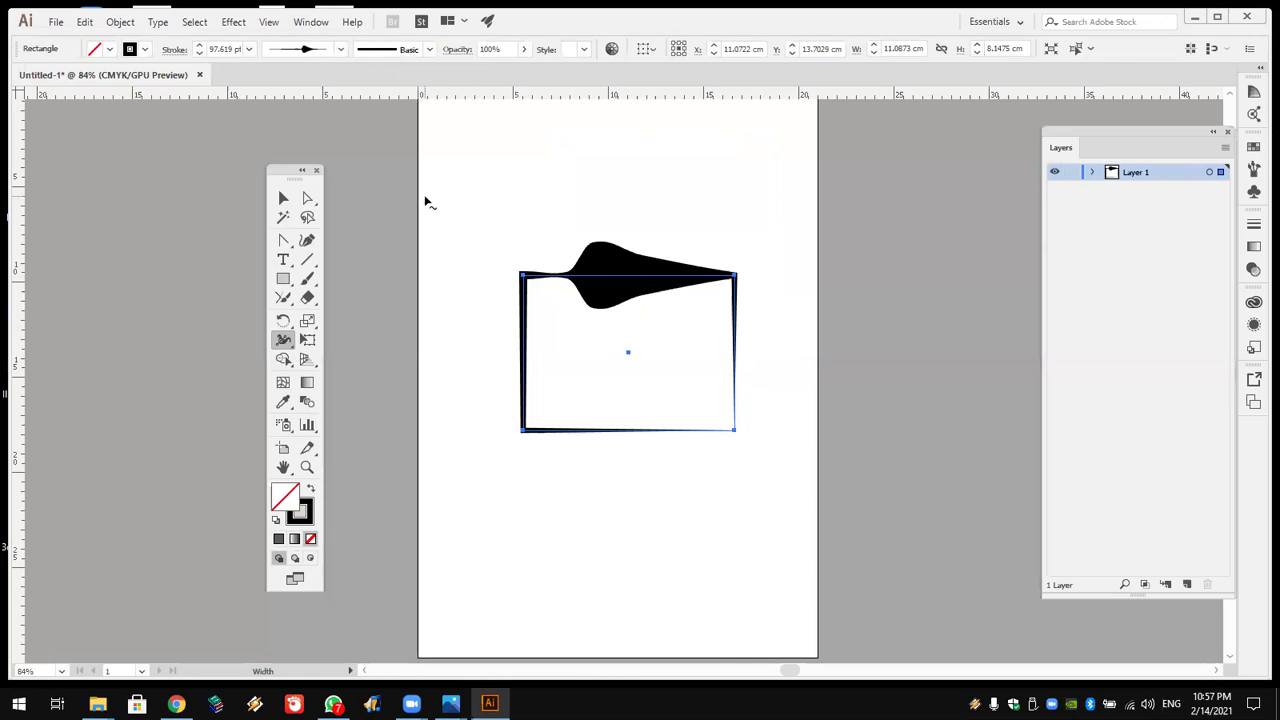
key("ctrl")
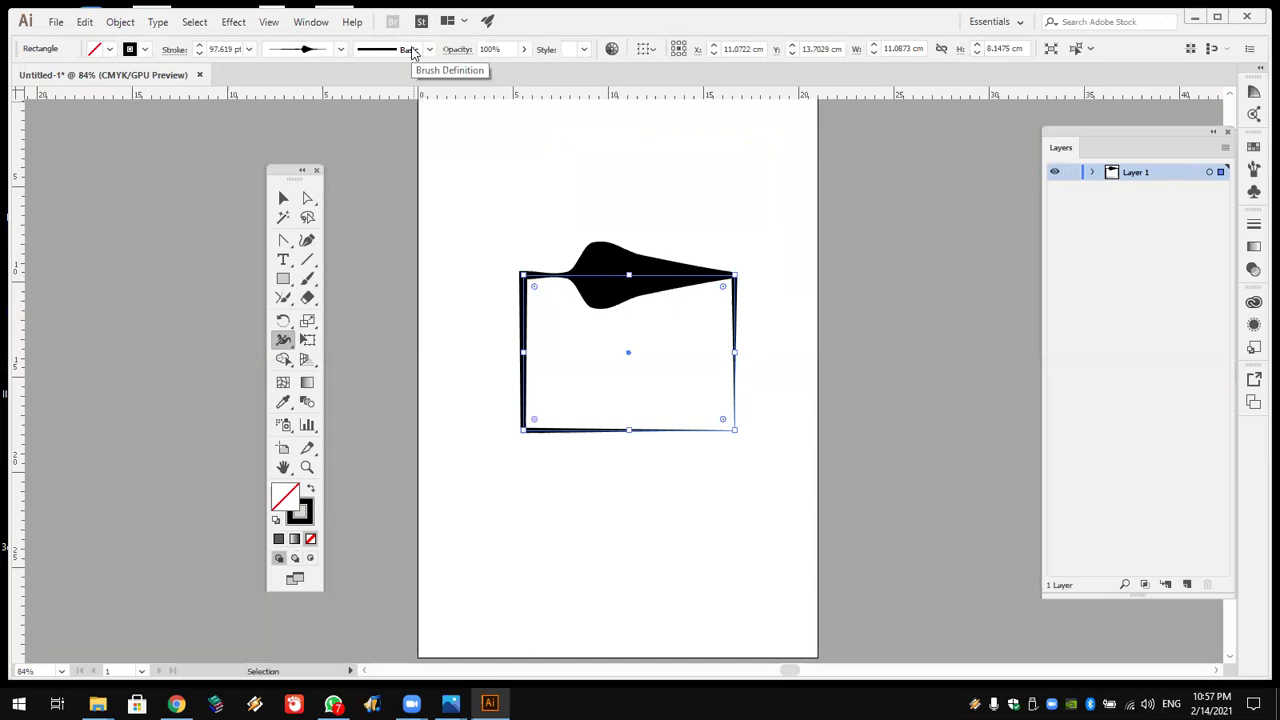
Step: Try the charcoal and pink brushes, apply the blue pattern brush to the stroke, and open the brush options menu
left_click(428, 50)
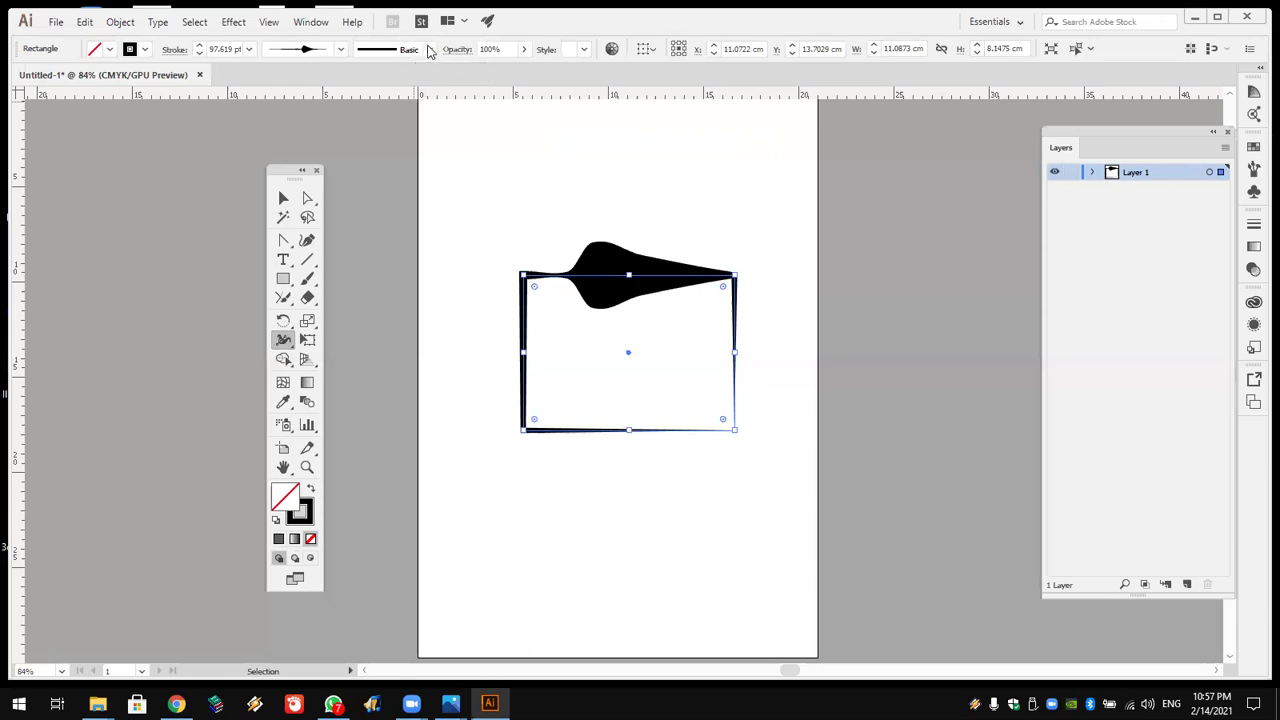
left_click(367, 161)
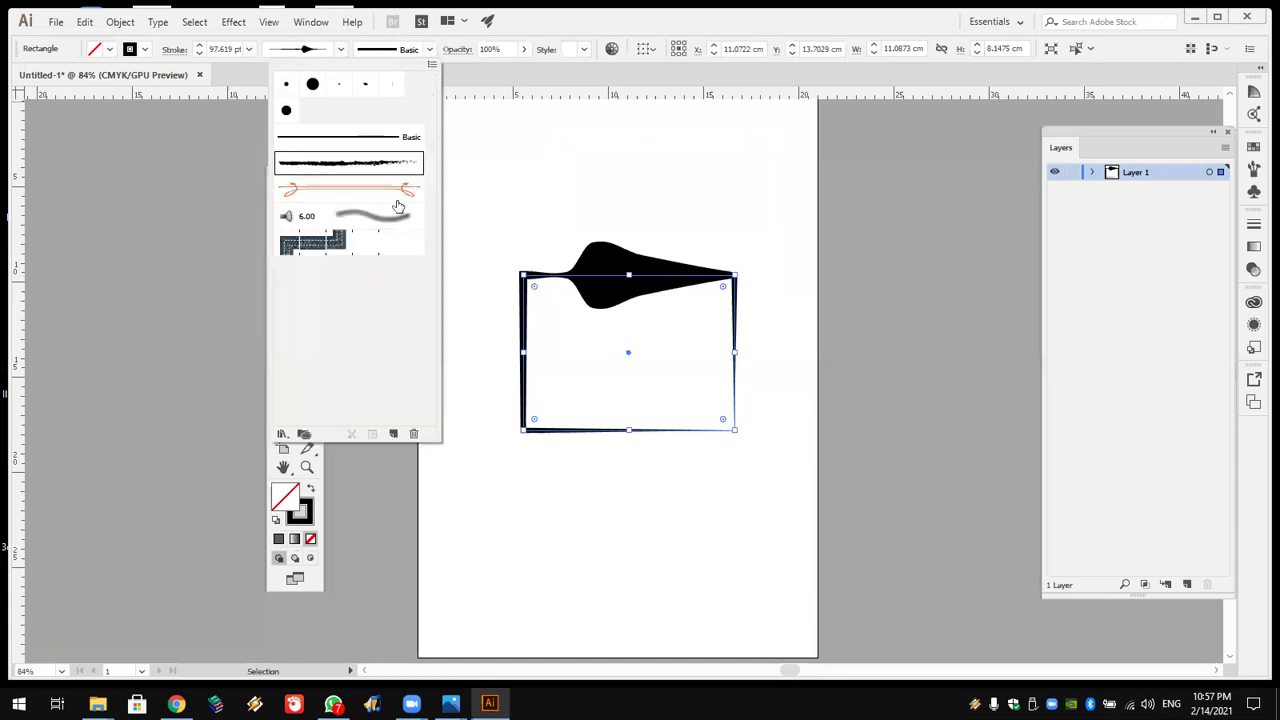
left_click(398, 190)
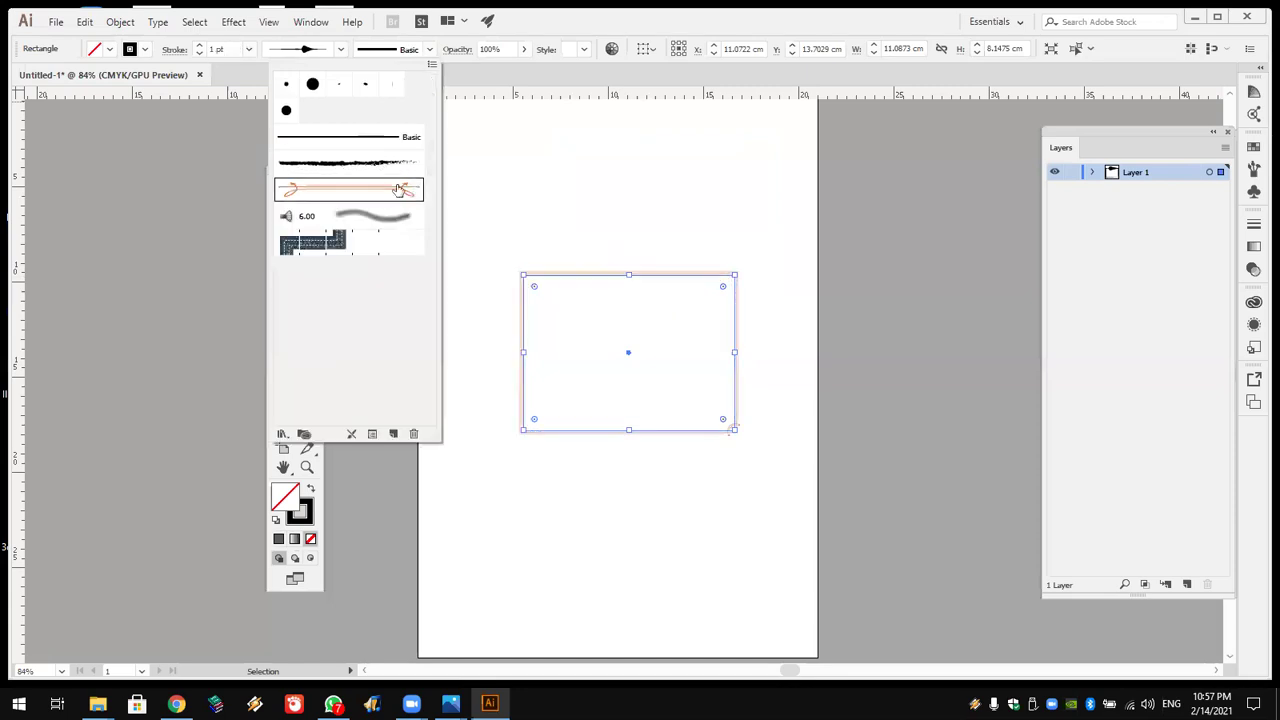
left_click(373, 242)
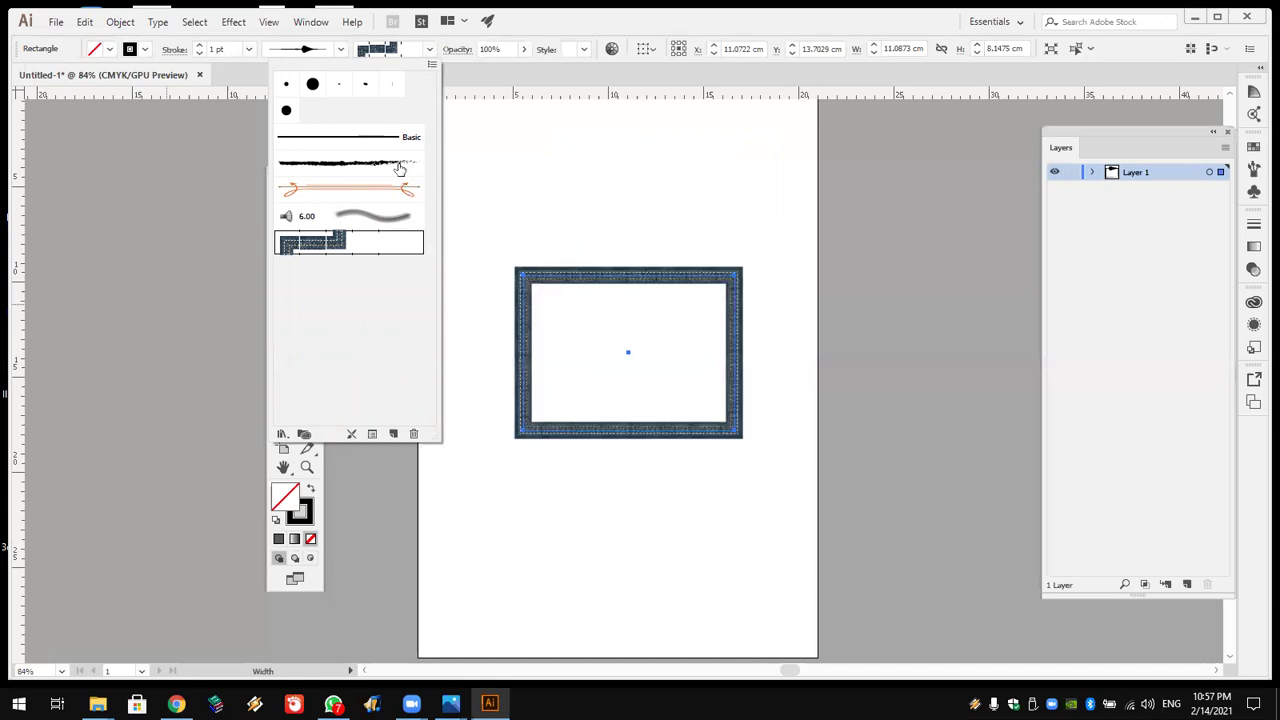
left_click(432, 66)
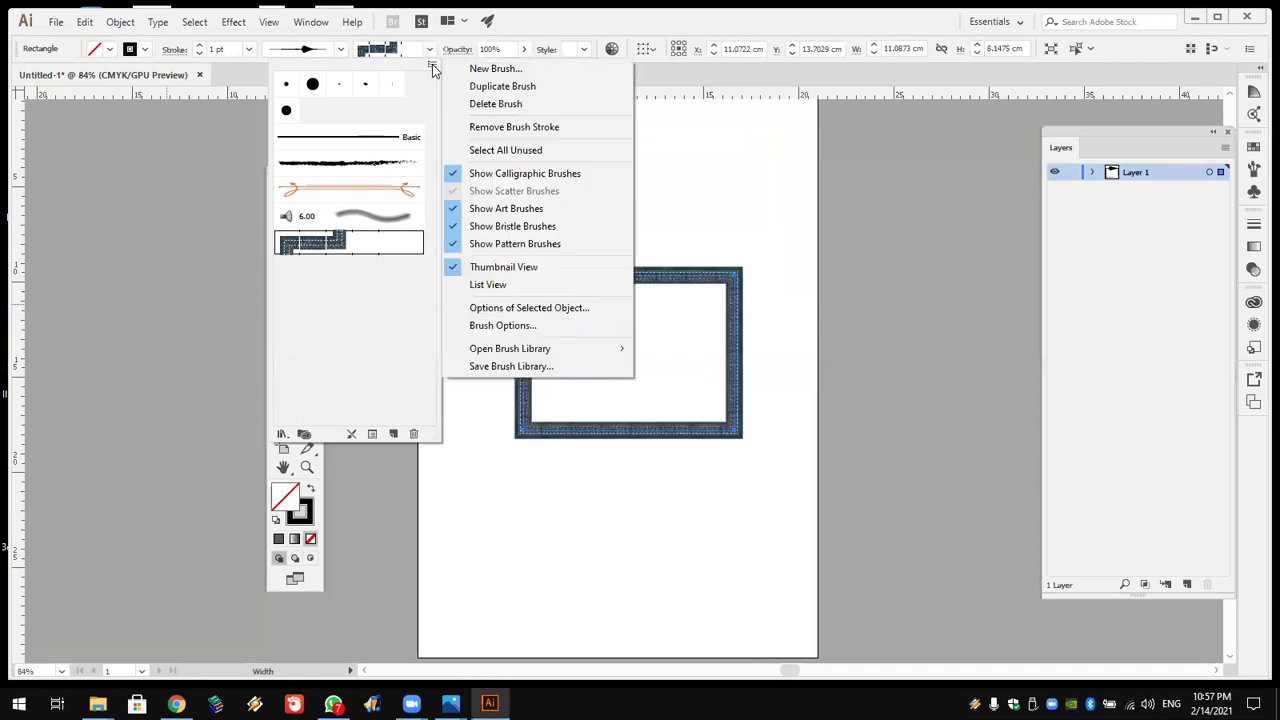
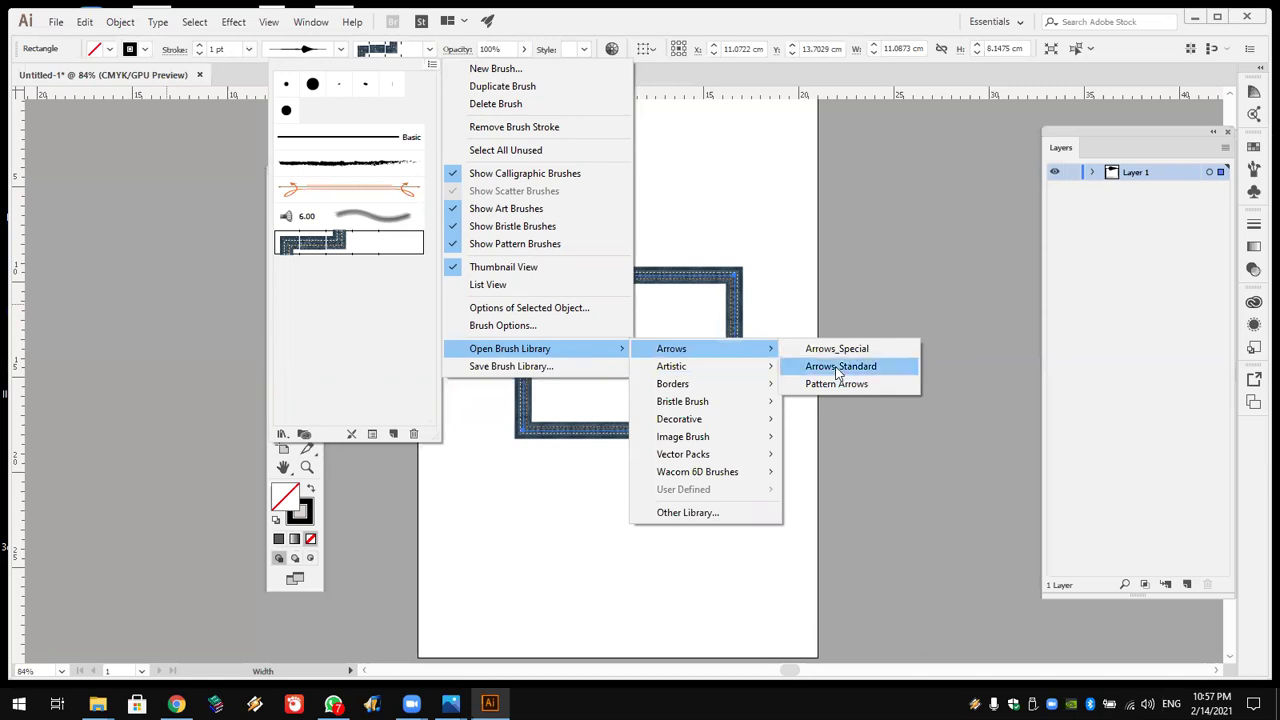
Step: Open the Arrows_Special brush library and enlarge it beside the artboard
left_click(838, 352)
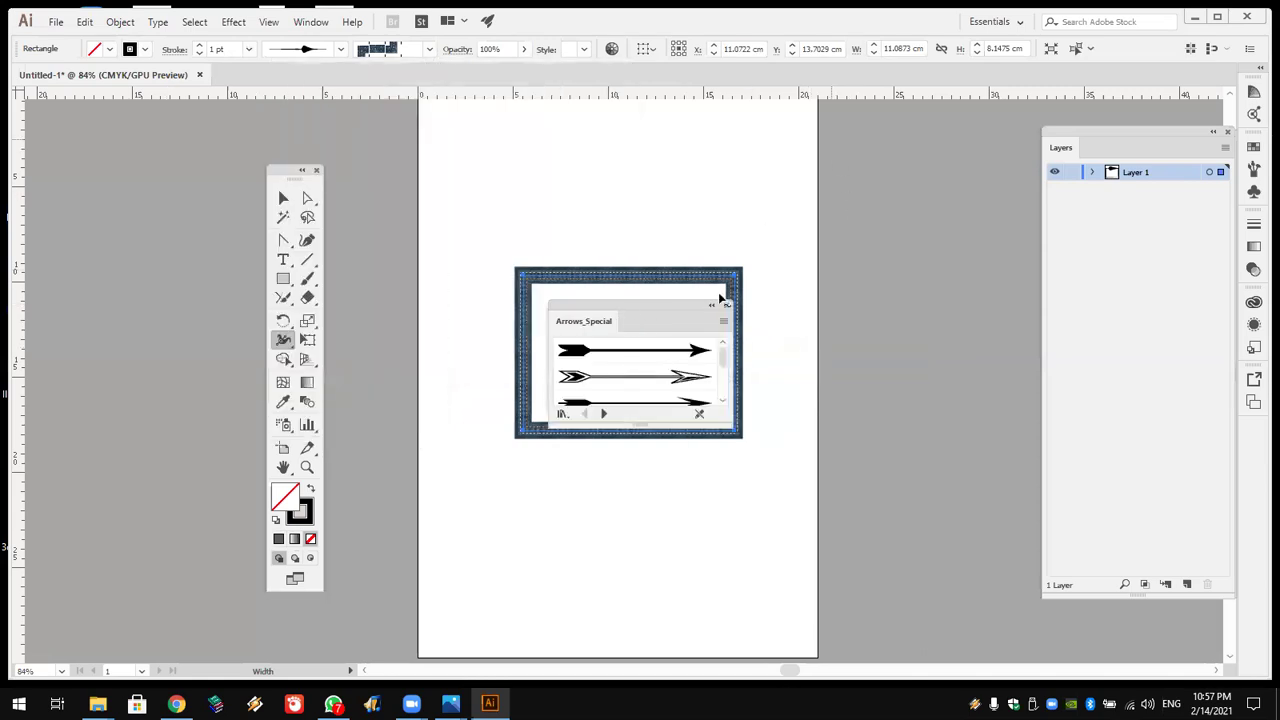
mouse_move(672, 307)
left_mouse_down()
mouse_move(851, 209)
mouse_move(831, 188)
left_mouse_up()
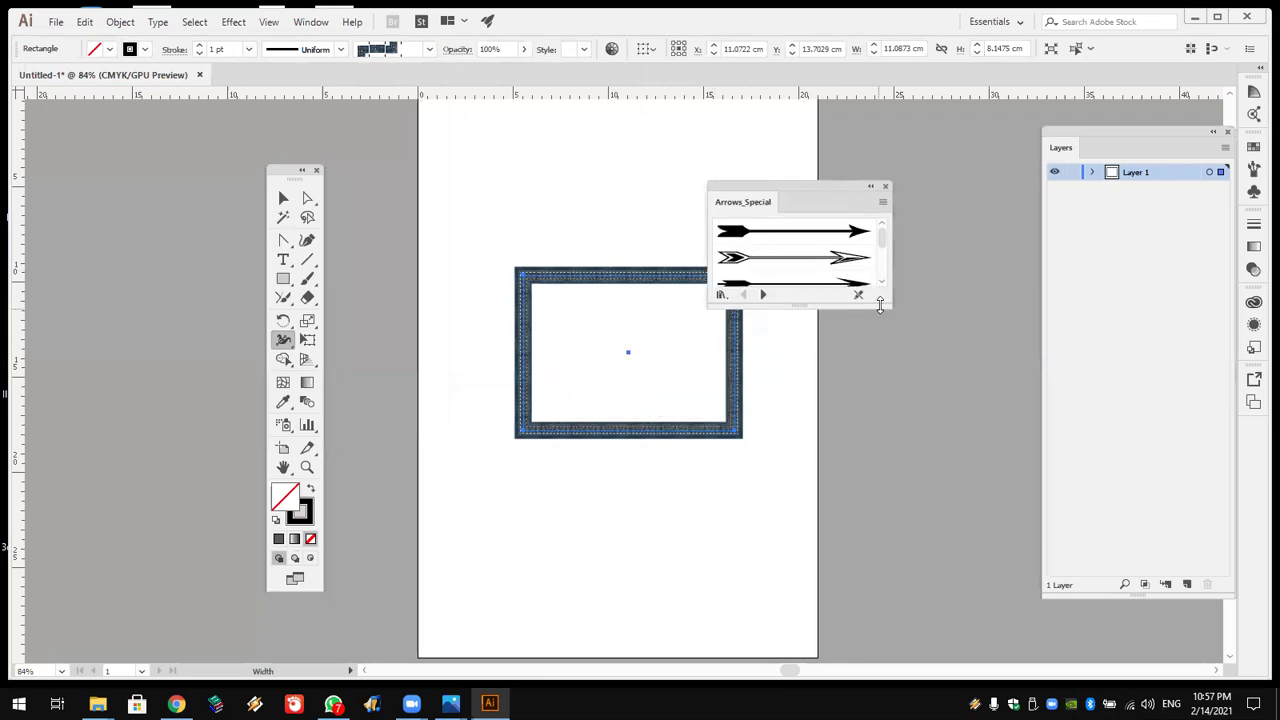
left_click_drag(880, 305, 880, 540)
Step: Try several Arrows_Special arrow brushes on the rectangle, then delete the rectangle
left_click(833, 340)
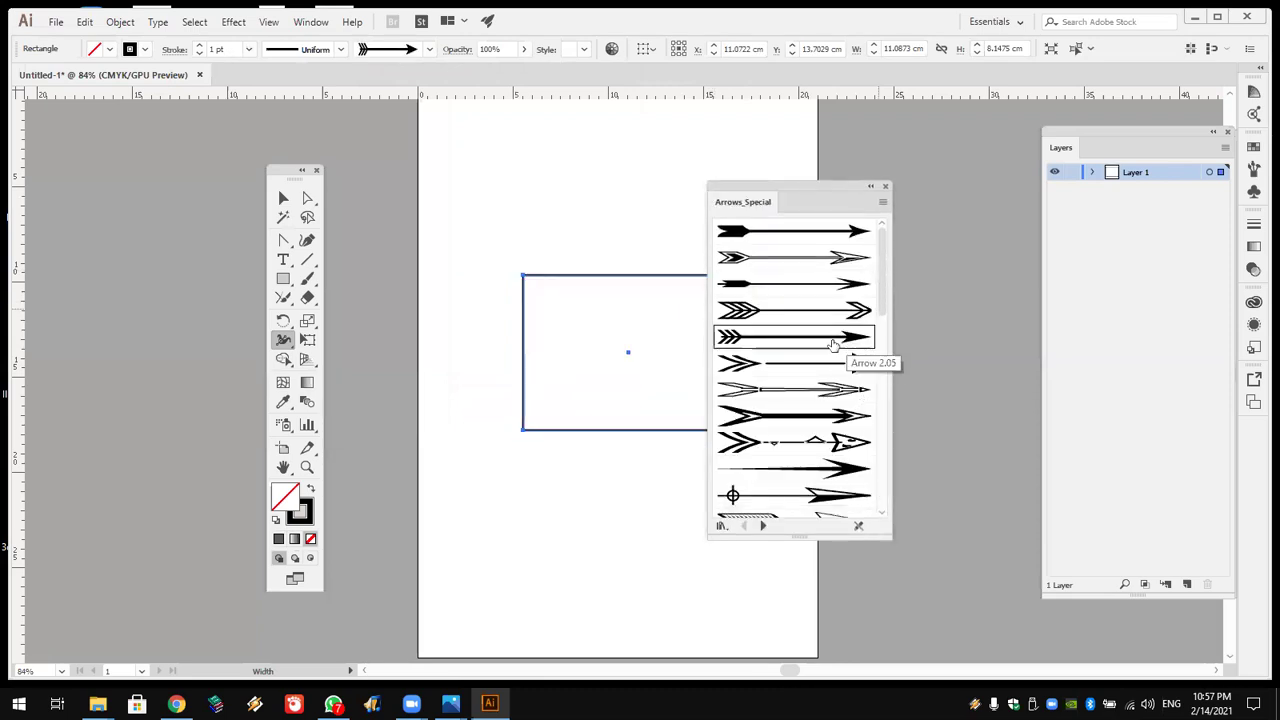
left_click(830, 364)
left_click_drag(789, 413, 882, 421)
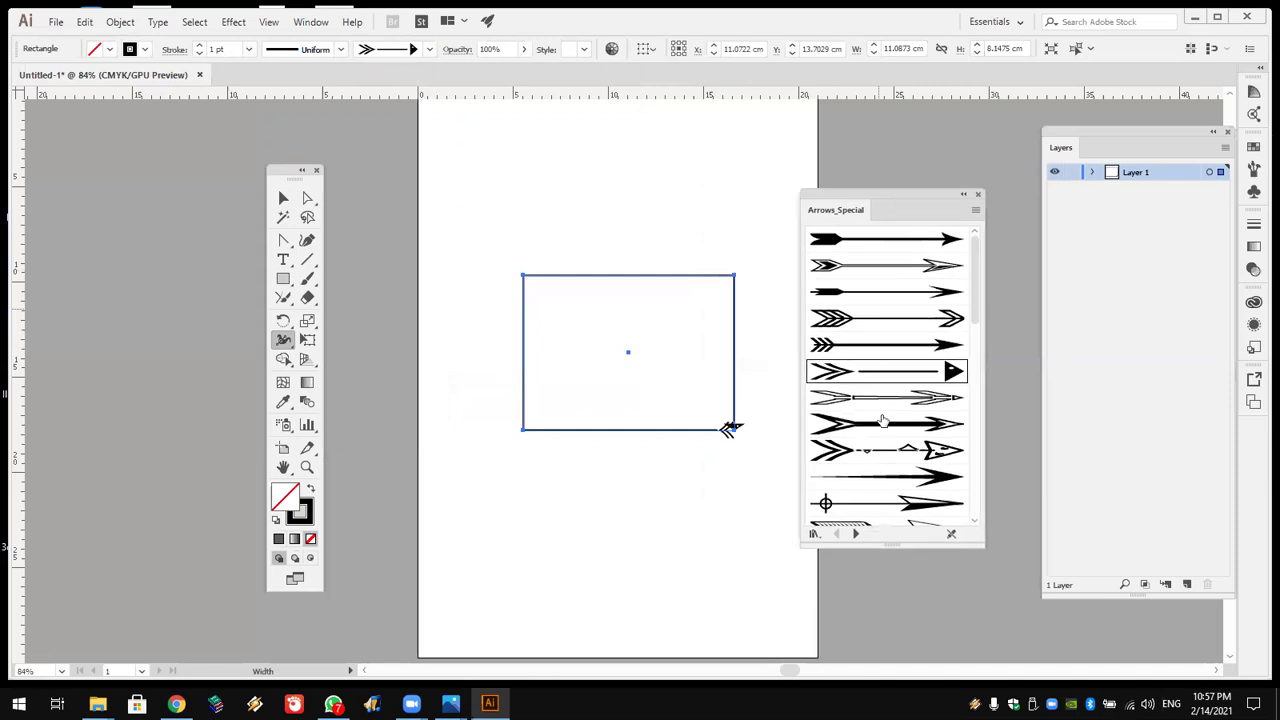
left_click(884, 450)
key("Delete")
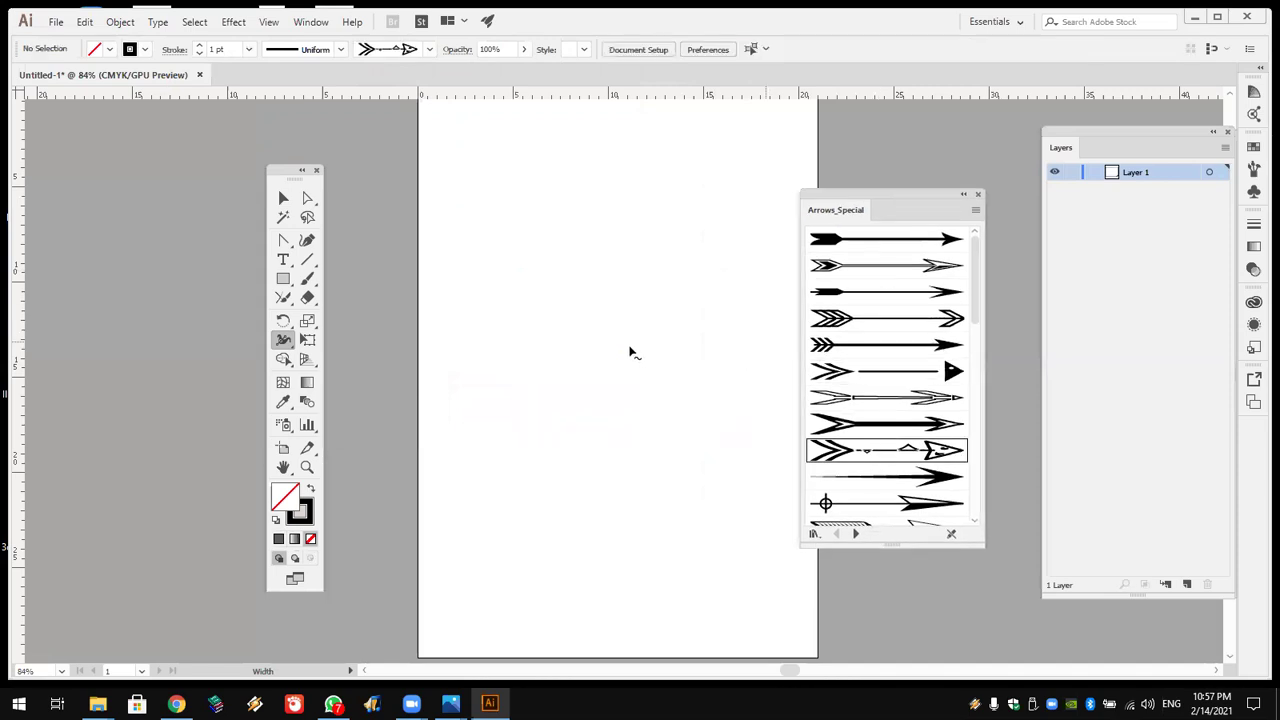
Step: Draw a four-anchor S-shaped curve down the page with the Pen tool
left_click(282, 244)
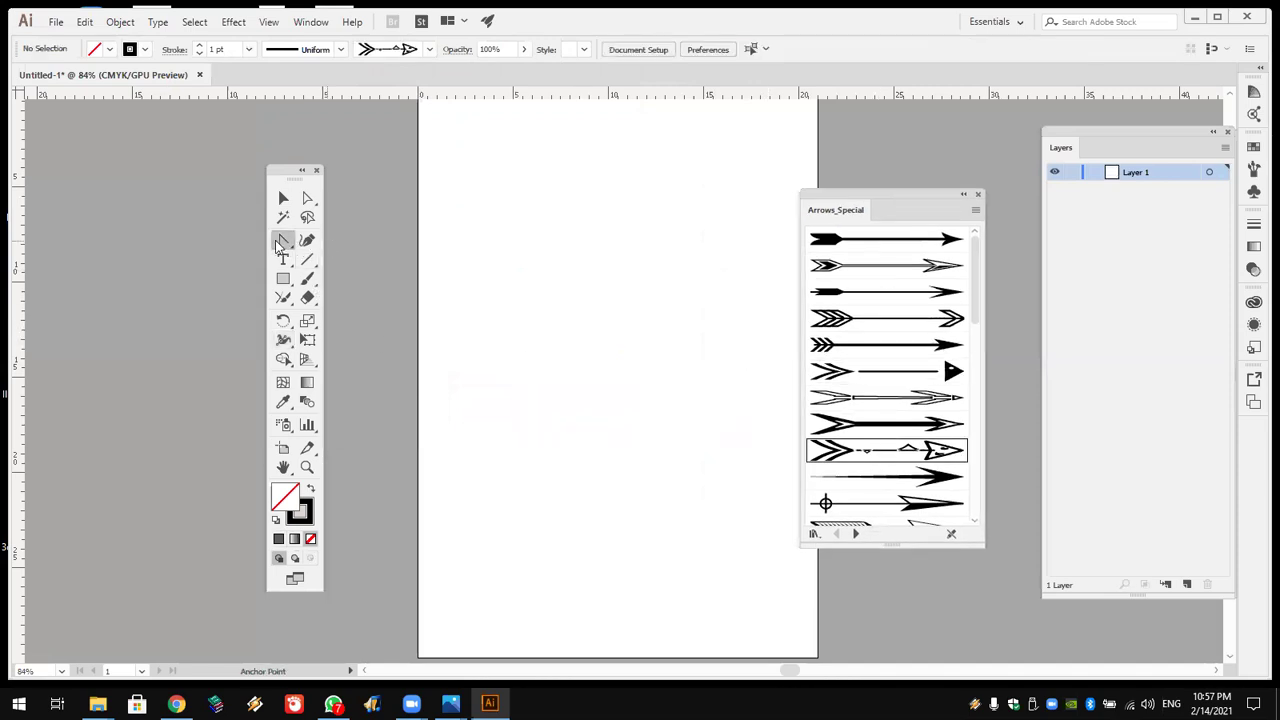
left_click_drag(282, 244, 340, 241)
left_click(629, 257)
left_click(501, 288)
left_click_drag(620, 430, 569, 494)
left_click_drag(652, 540, 658, 549)
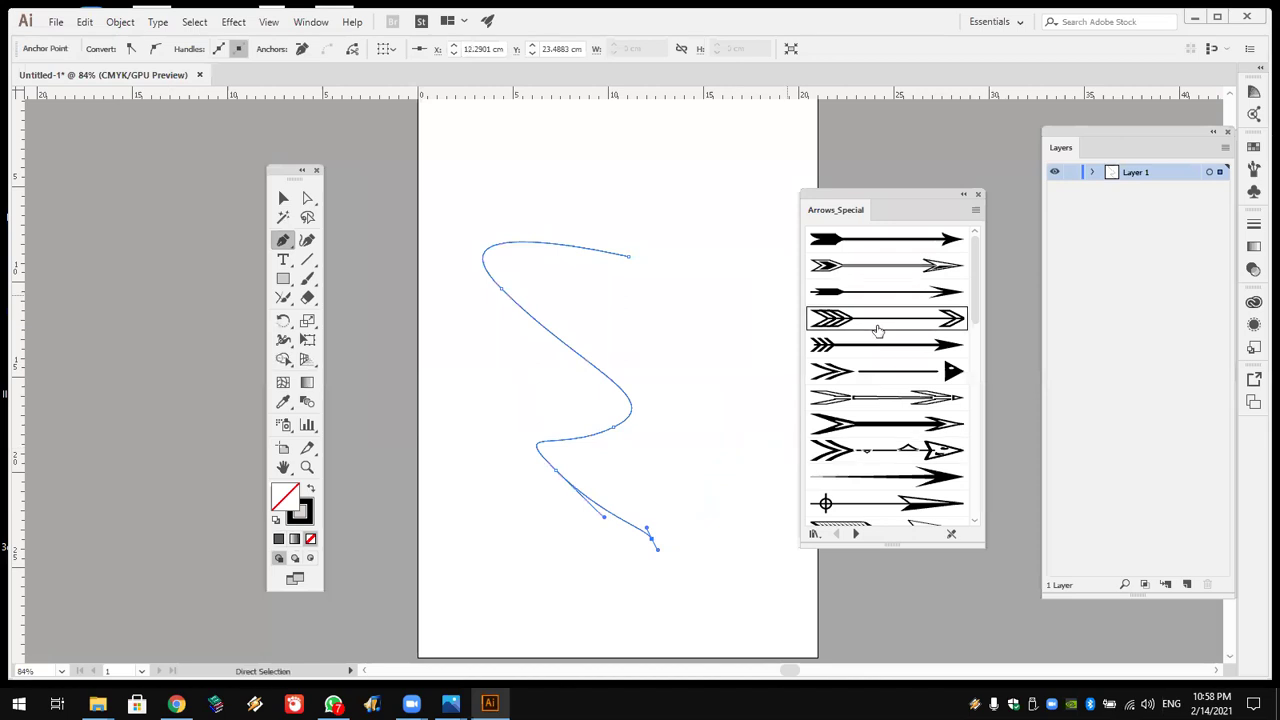
Step: Apply the chevron-tailed arrow brush to the path and reselect it
left_click(838, 326)
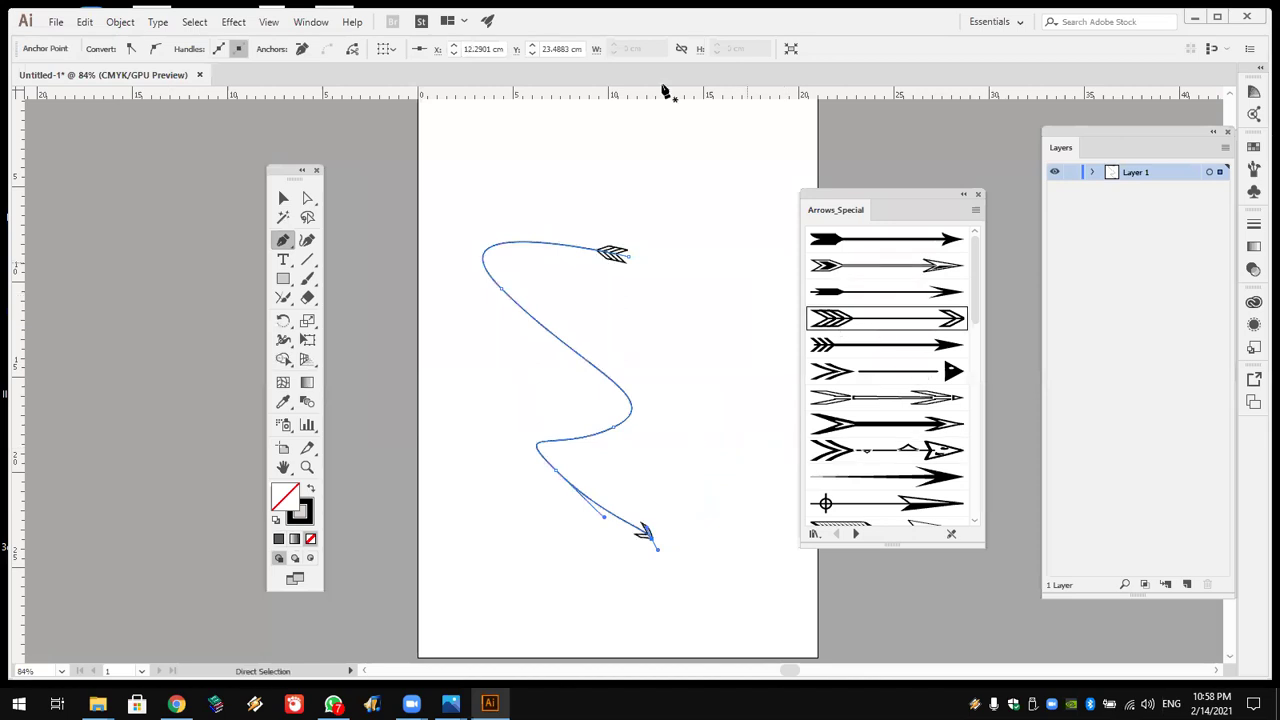
left_click(284, 200)
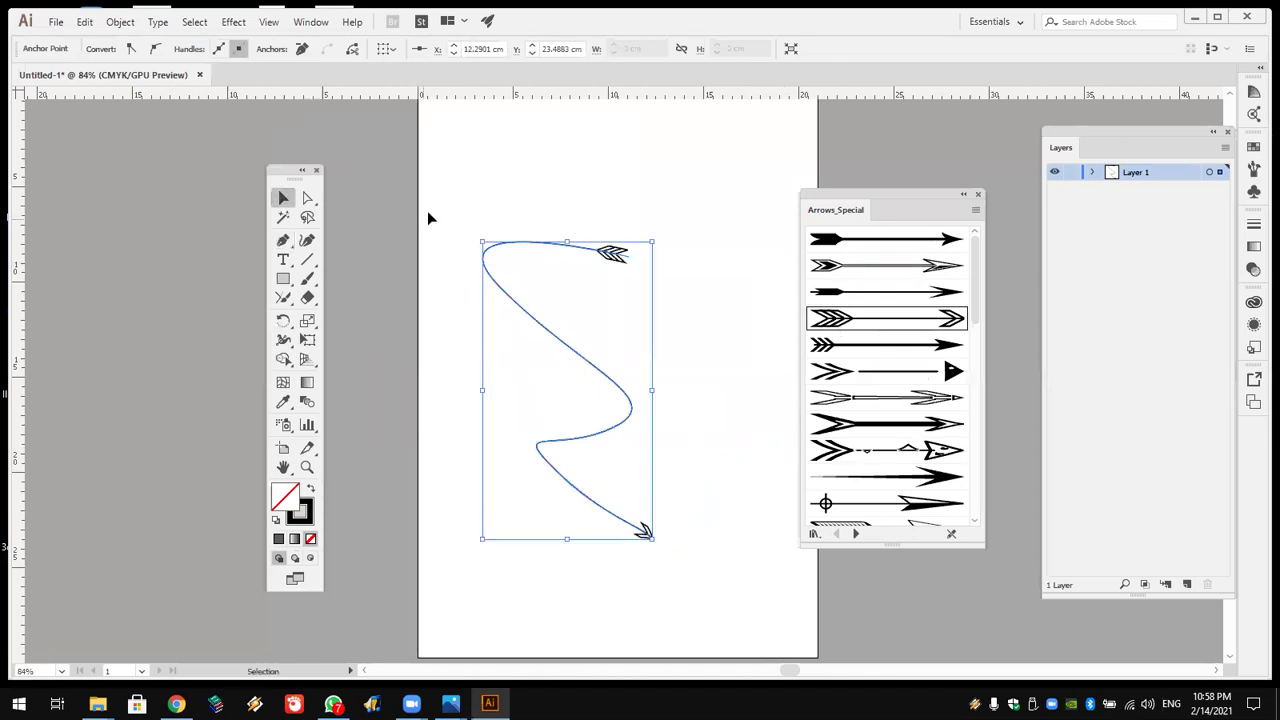
left_click_drag(438, 192, 630, 342)
Step: Try the Decorative_Banners and Seals brushes on the path, settling on the orange banner
left_click(405, 49)
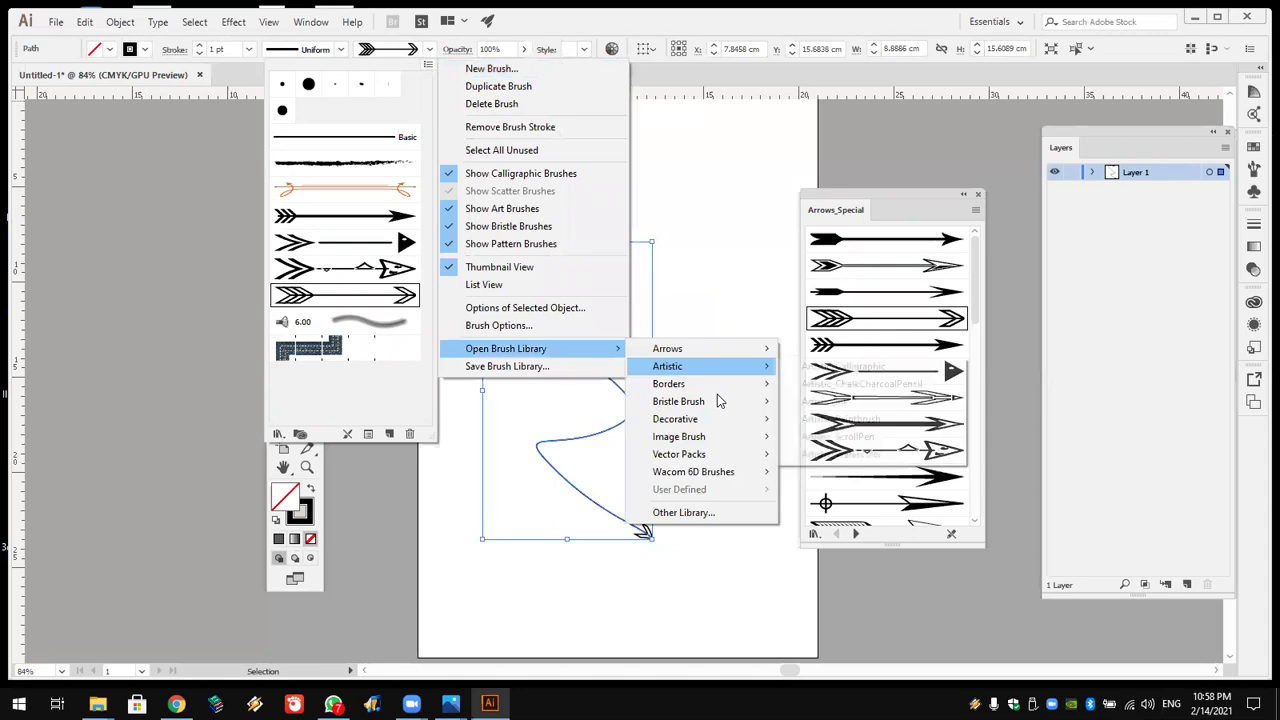
mouse_move(676, 419)
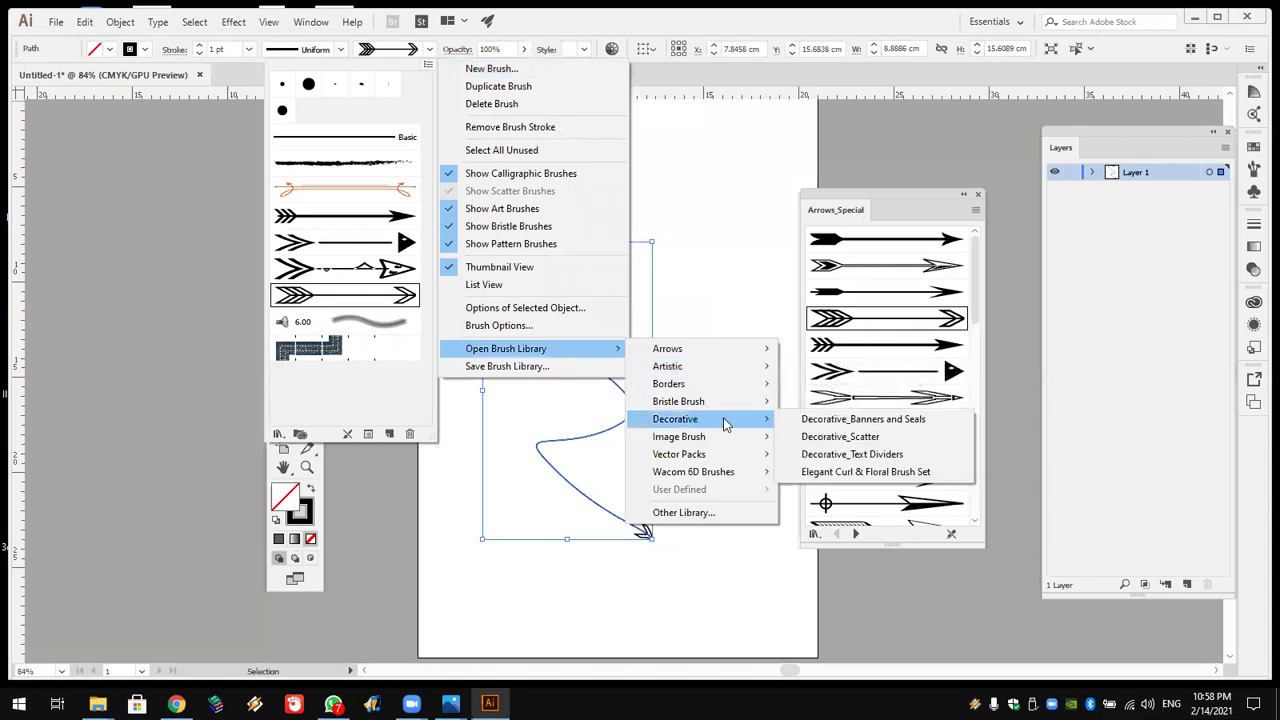
left_click(815, 424)
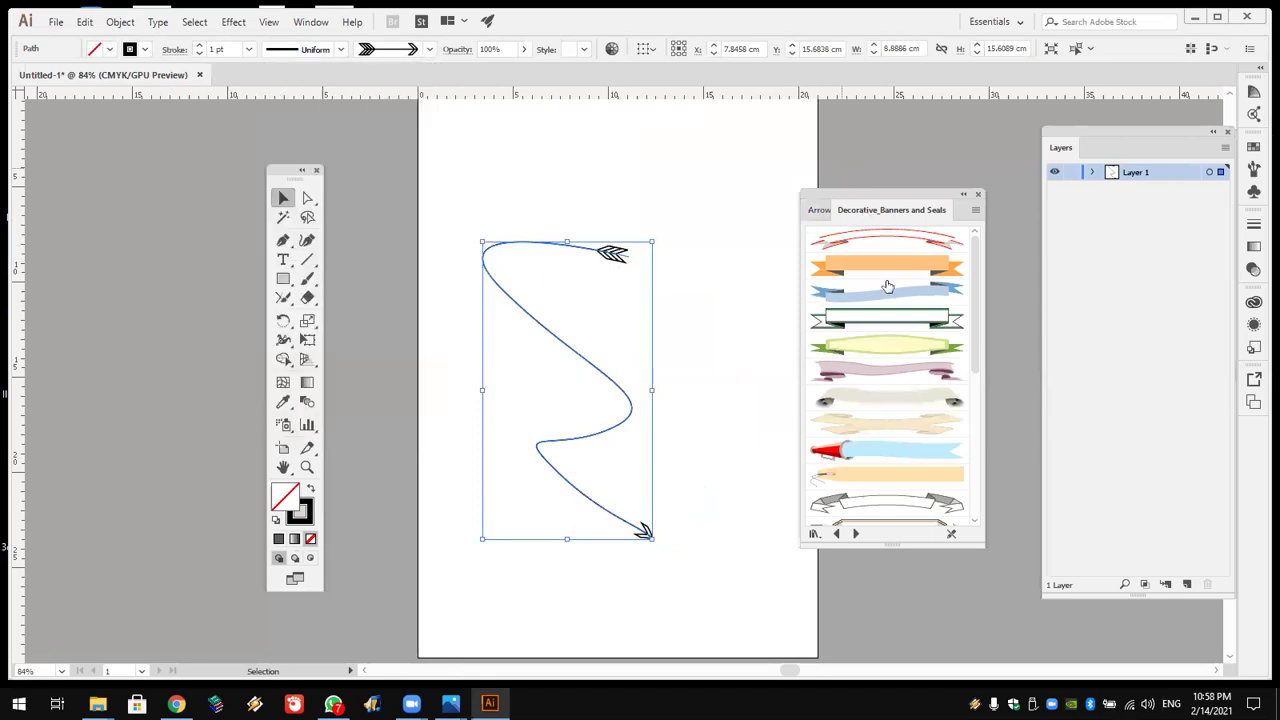
left_click(889, 278)
left_click(890, 322)
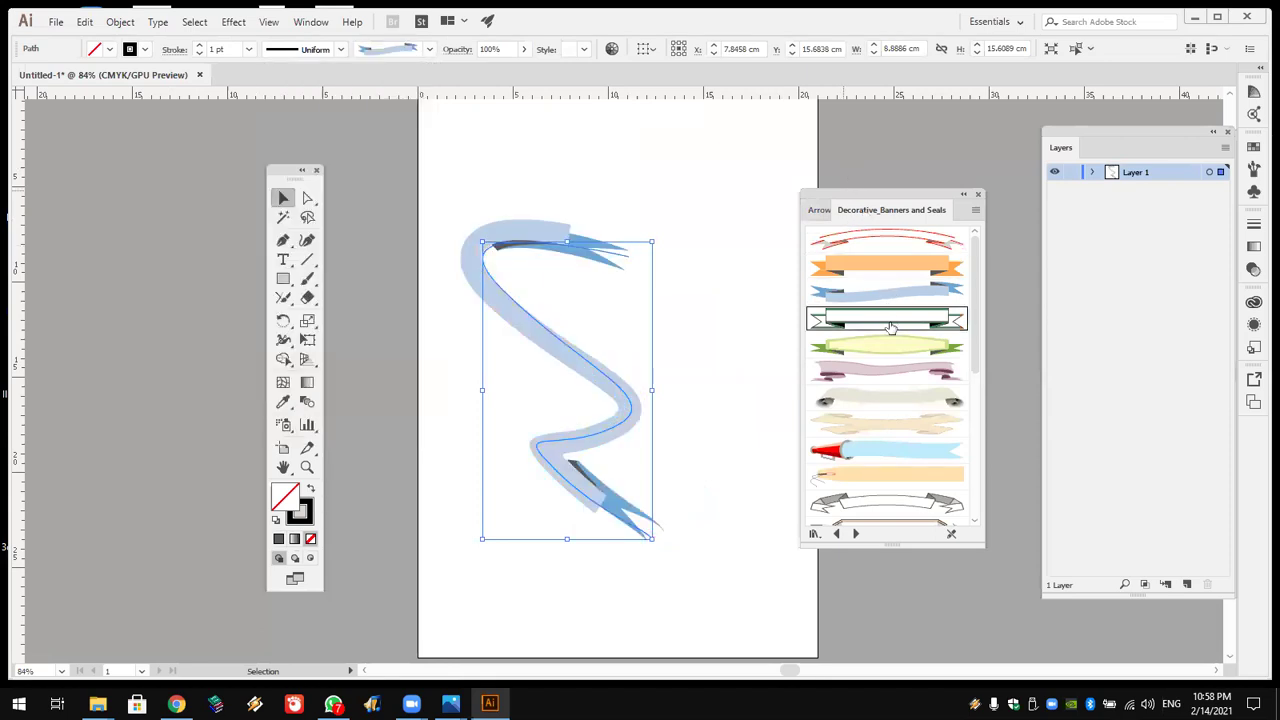
left_click(890, 356)
left_click(889, 428)
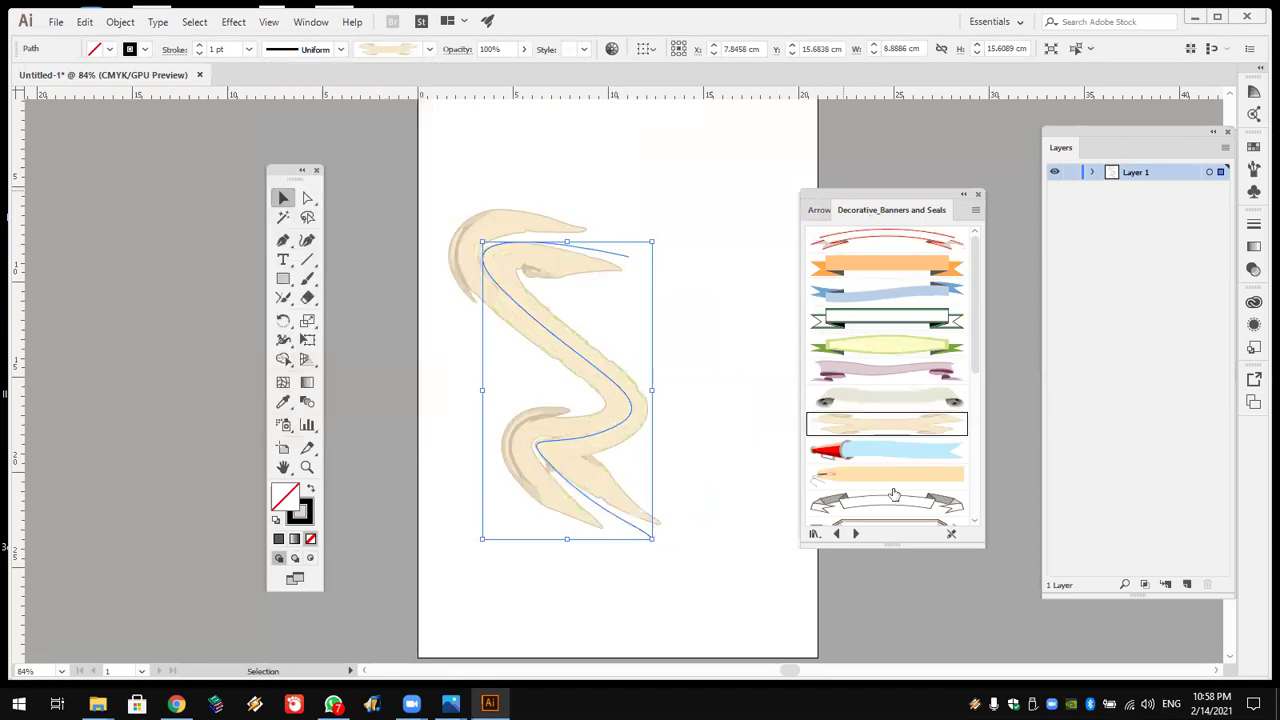
left_click(881, 473)
left_click(881, 262)
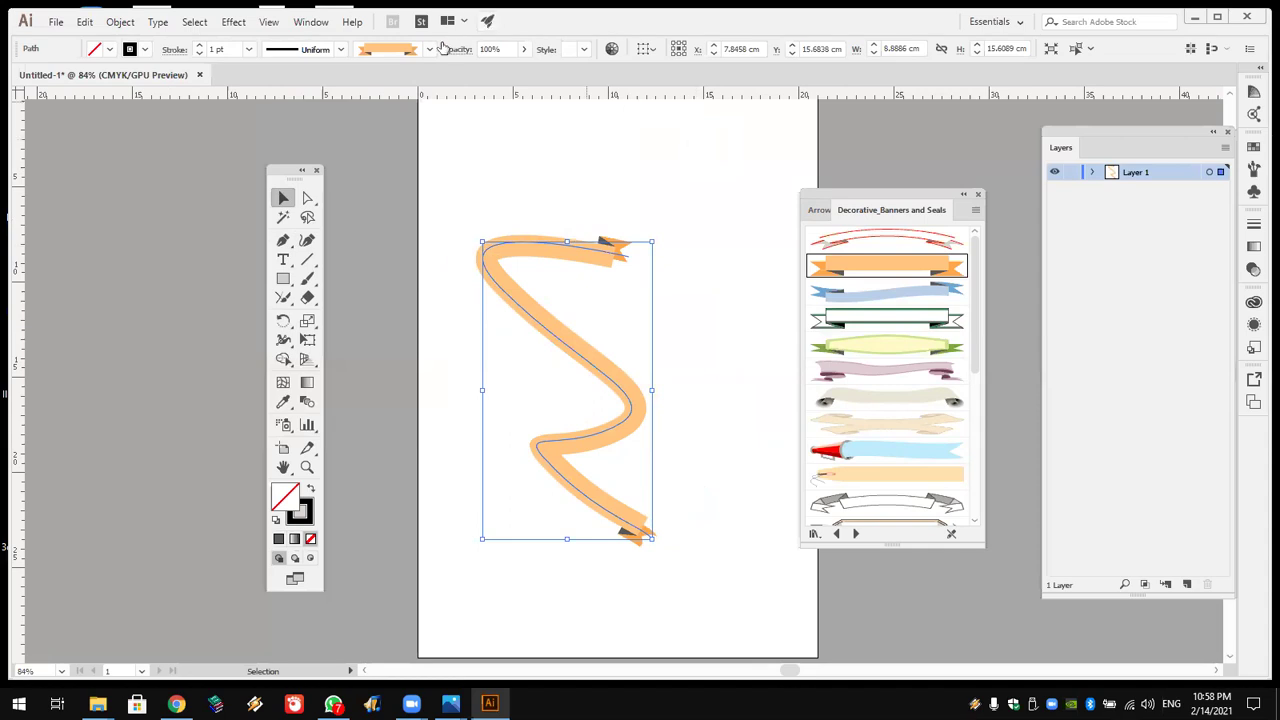
Step: Drop the banner opacity to 46% and back, close the library, and delete the path
left_click(524, 49)
left_click_drag(519, 70, 477, 75)
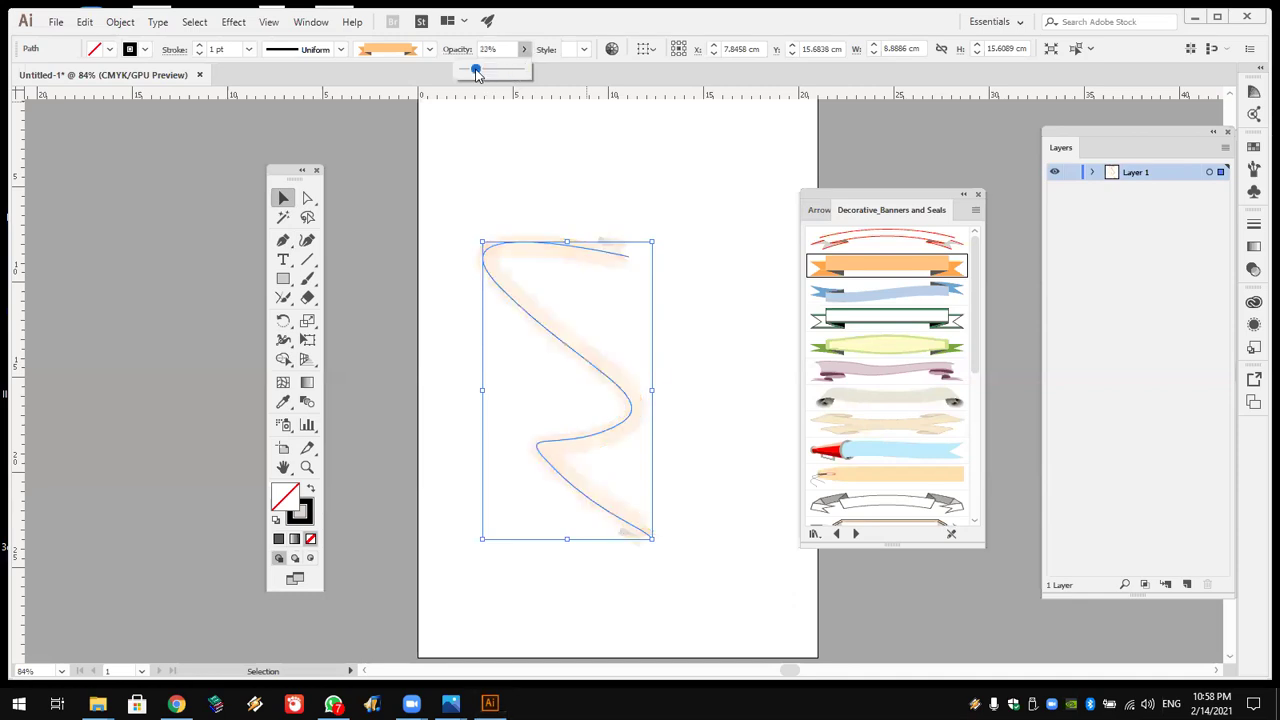
left_click_drag(477, 75, 540, 58)
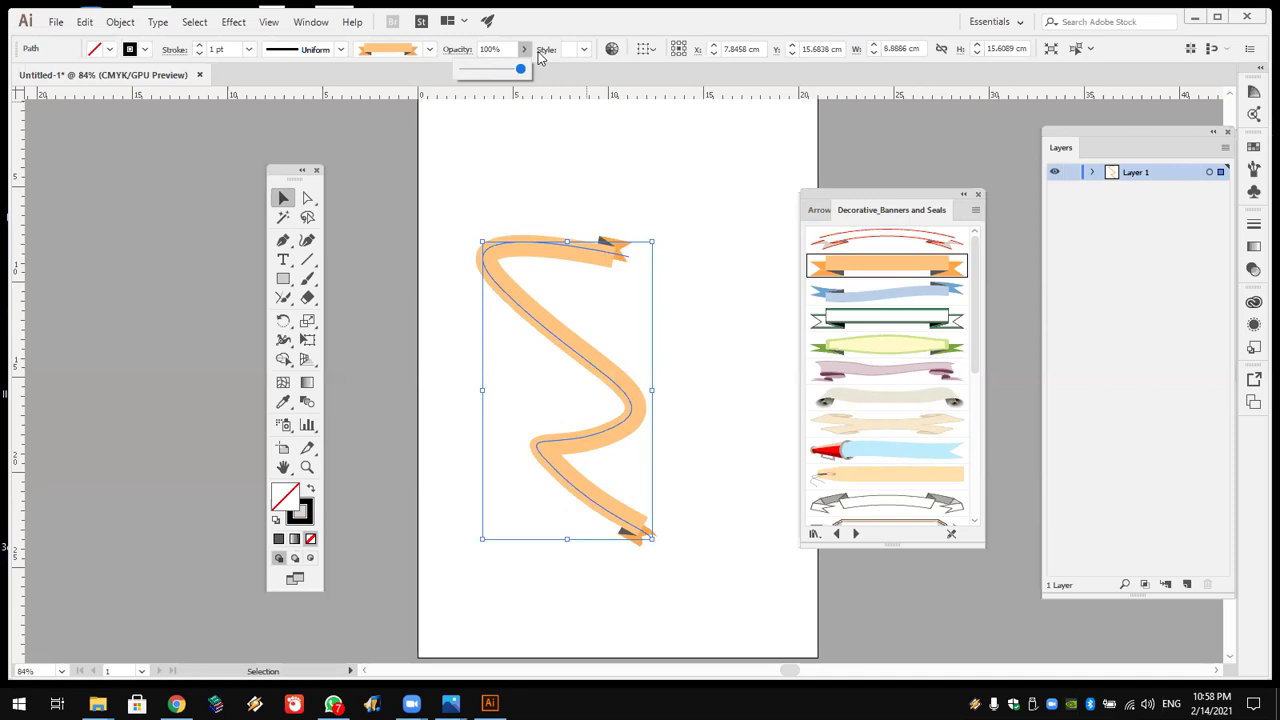
left_click(979, 196)
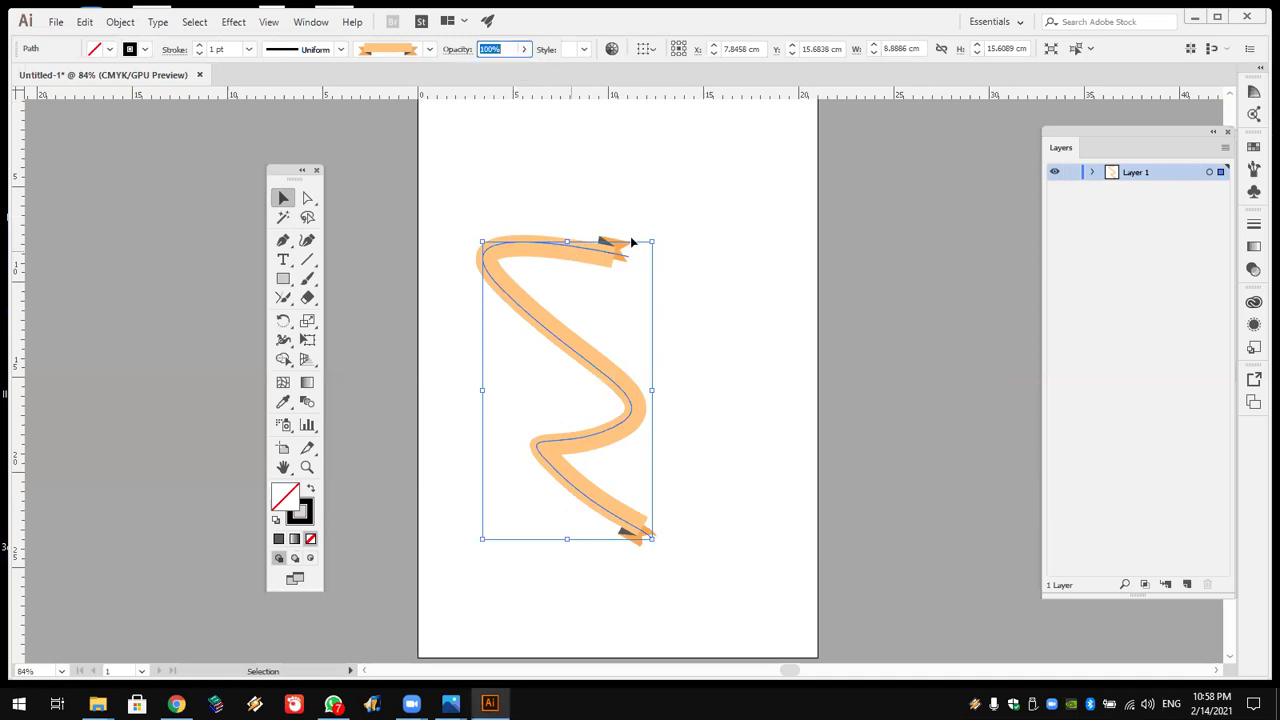
key("ctrl+z")
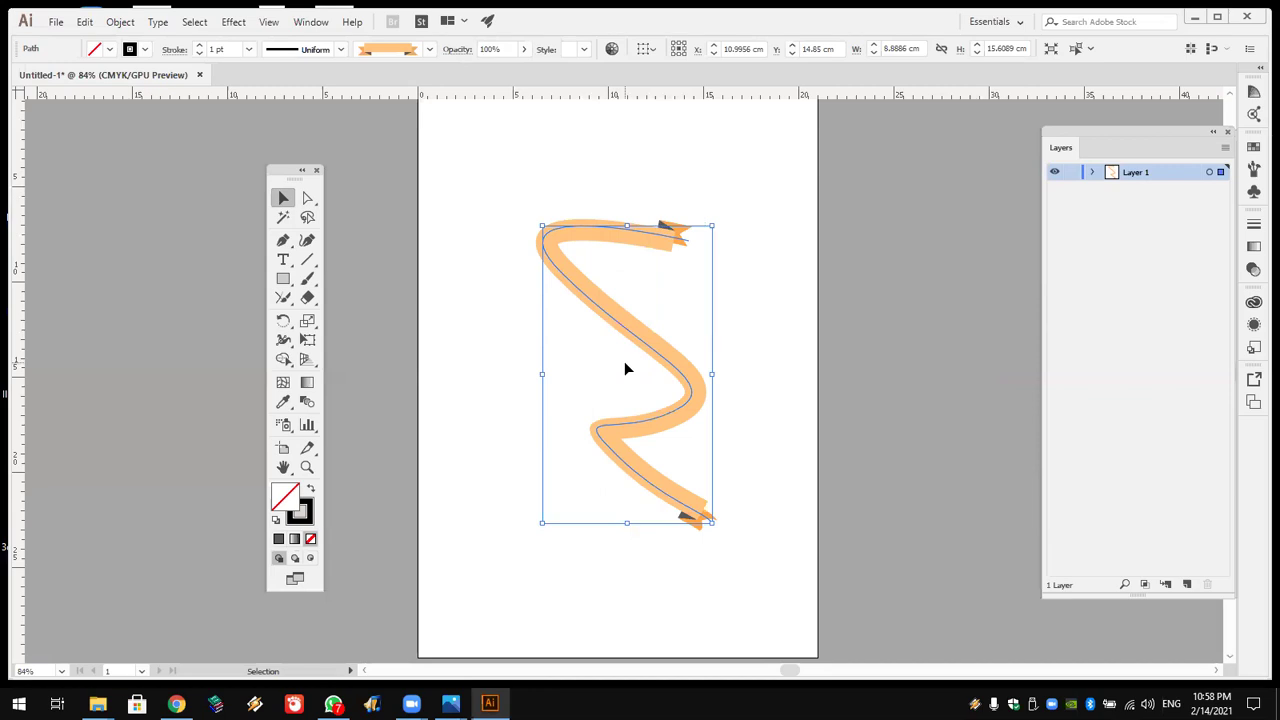
key("Delete")
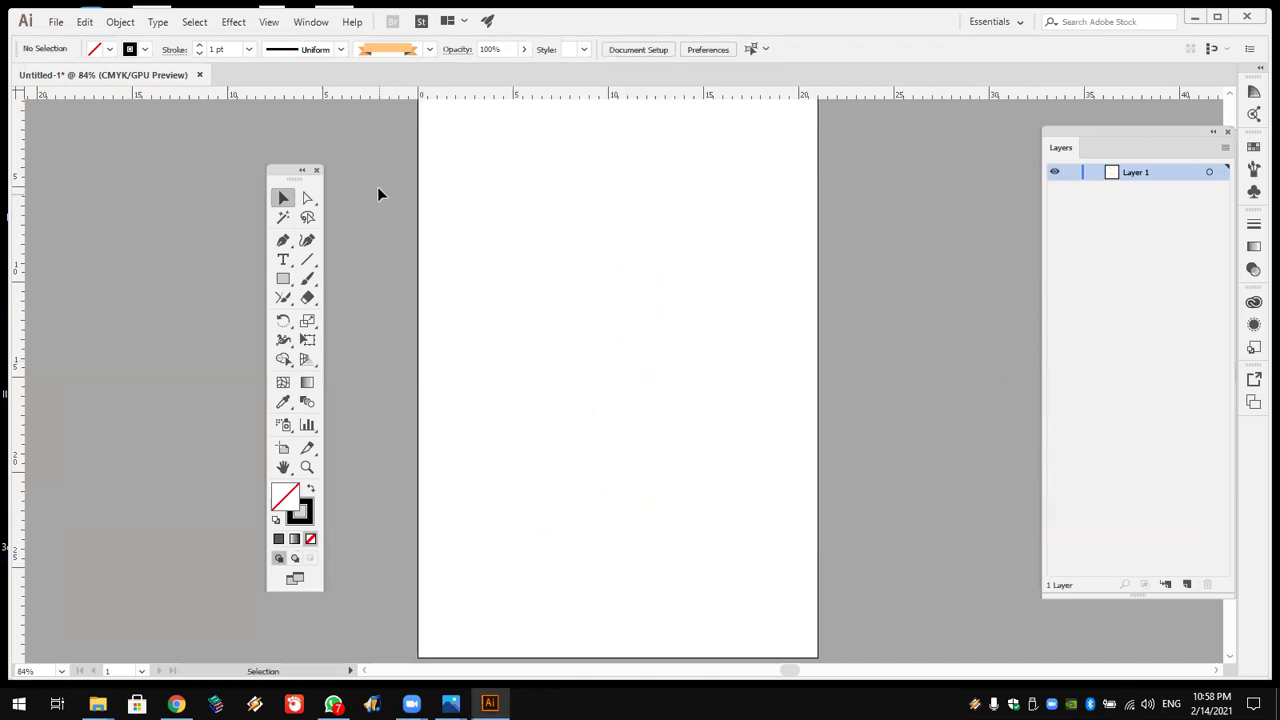
Step: Draw a rectangle near the top of the page and give it a grey gradient style
left_click(283, 278)
left_click_drag(494, 181, 678, 321)
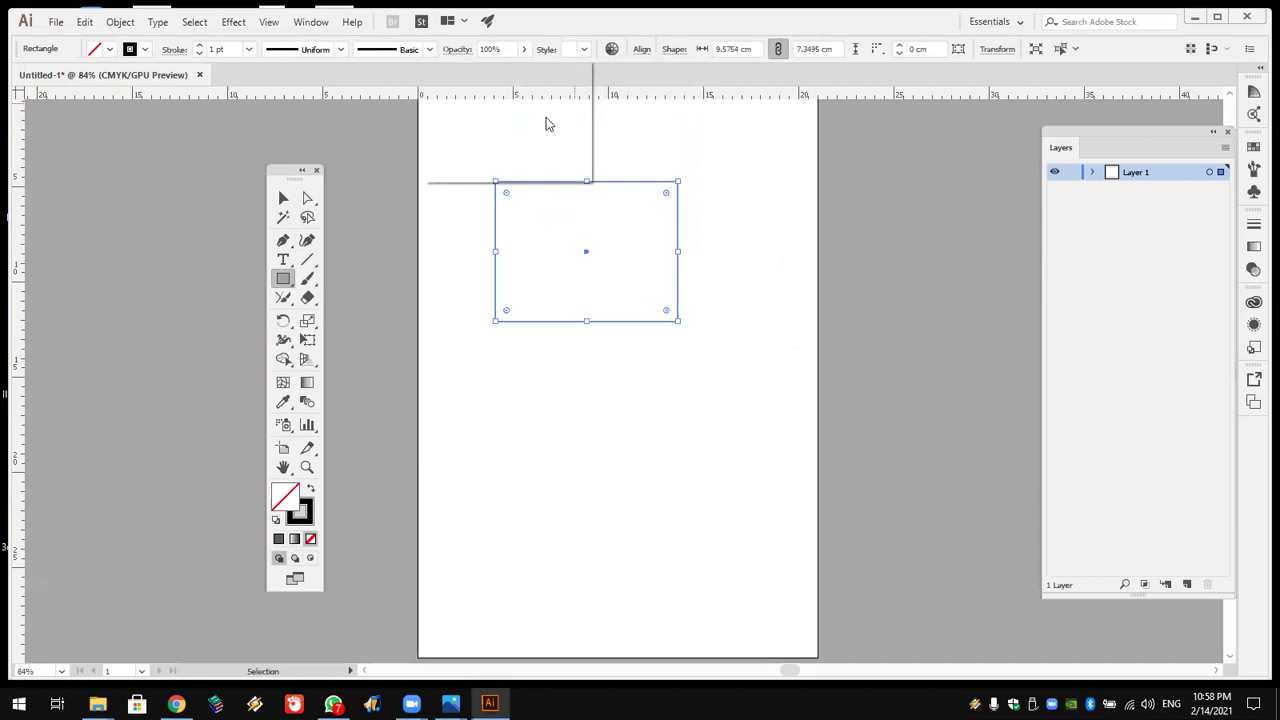
left_click(546, 86)
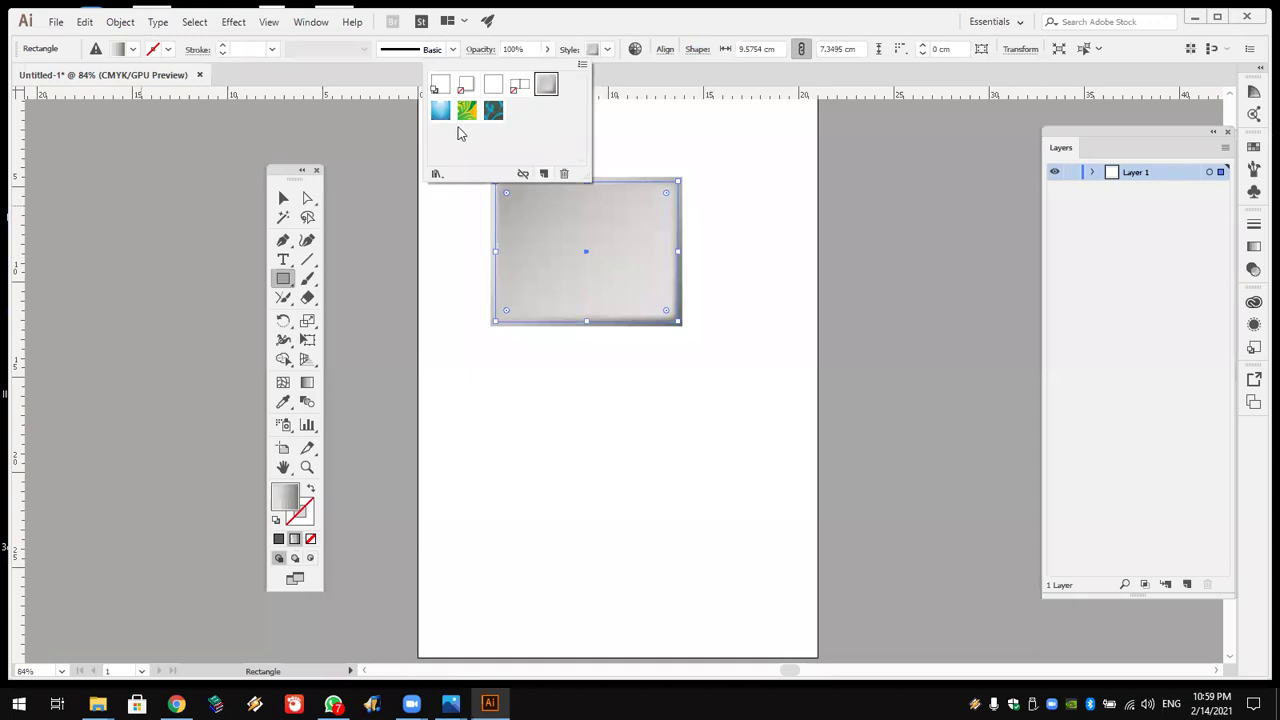
Step: Open the Artistic Effects graphic style library and place it beside the page
left_click(582, 65)
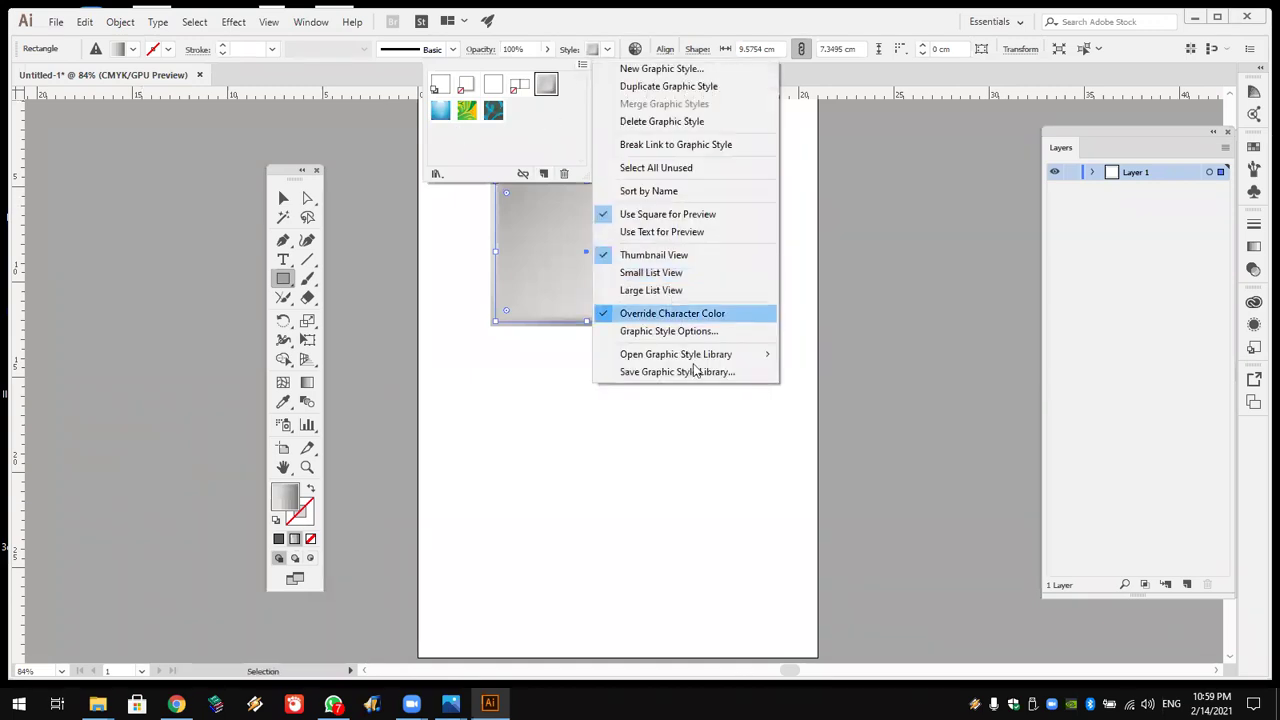
left_click(740, 365)
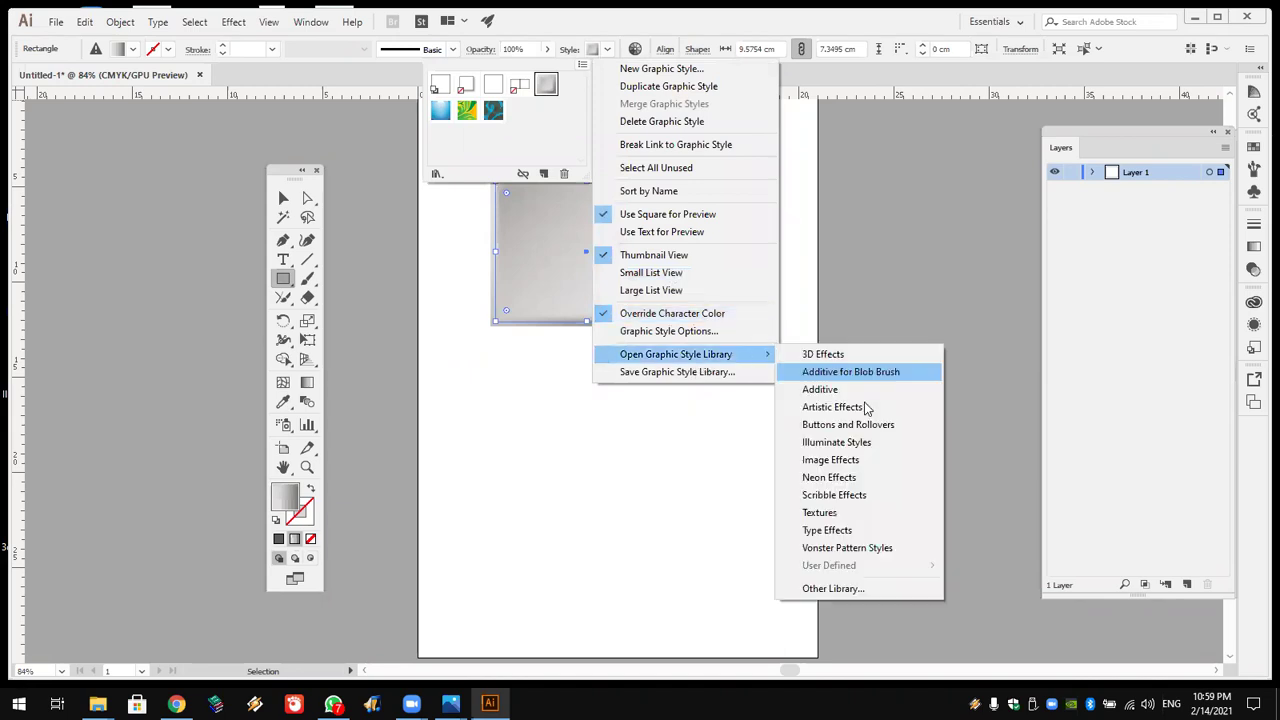
left_click(866, 408)
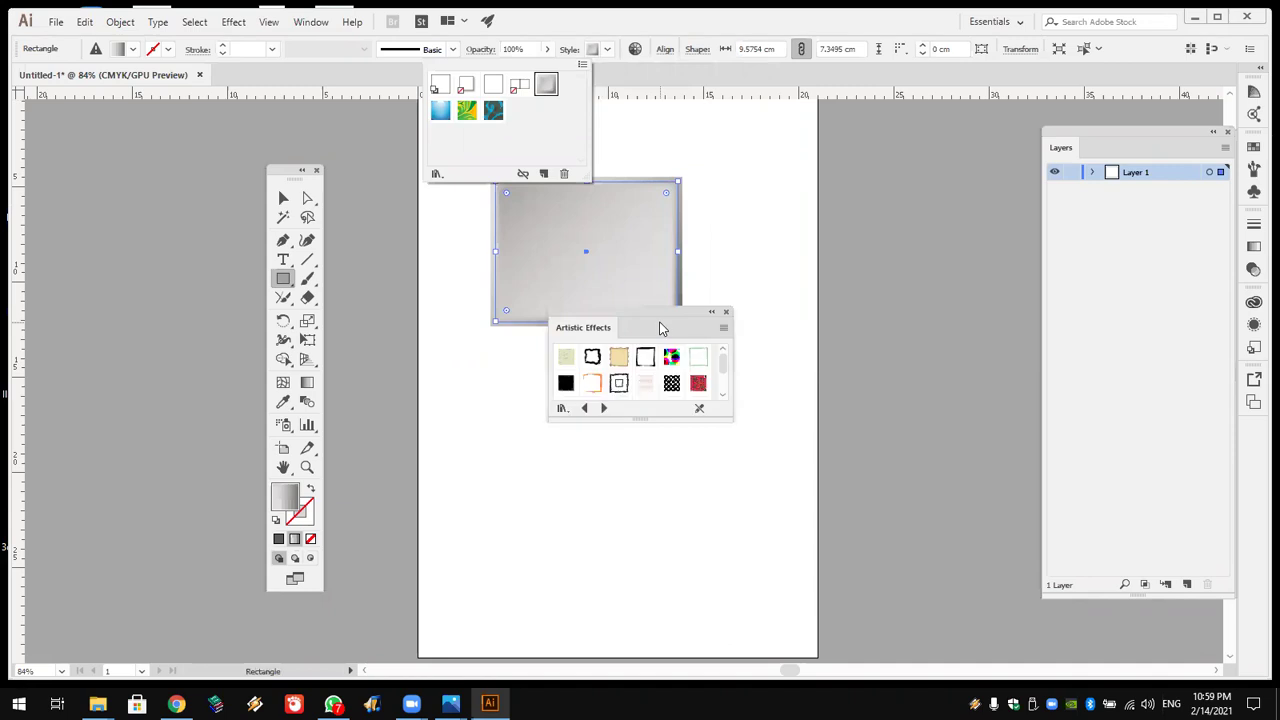
left_click(838, 92)
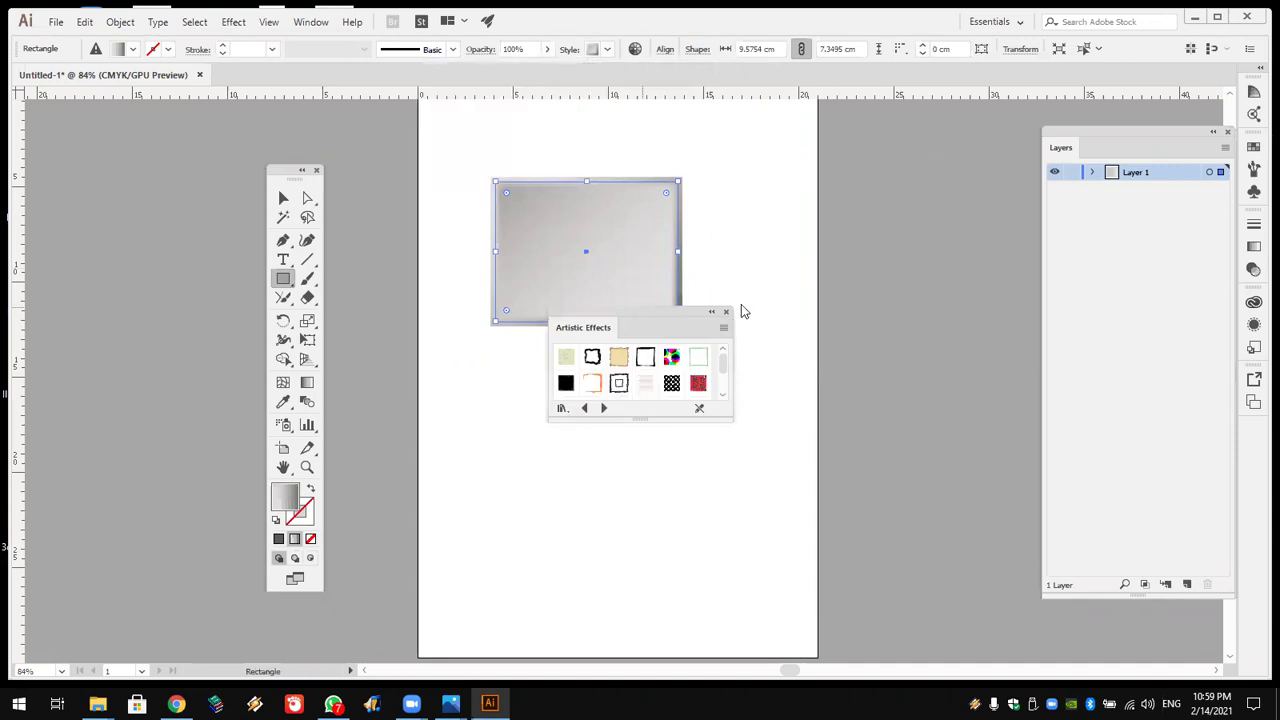
left_click_drag(619, 314, 867, 124)
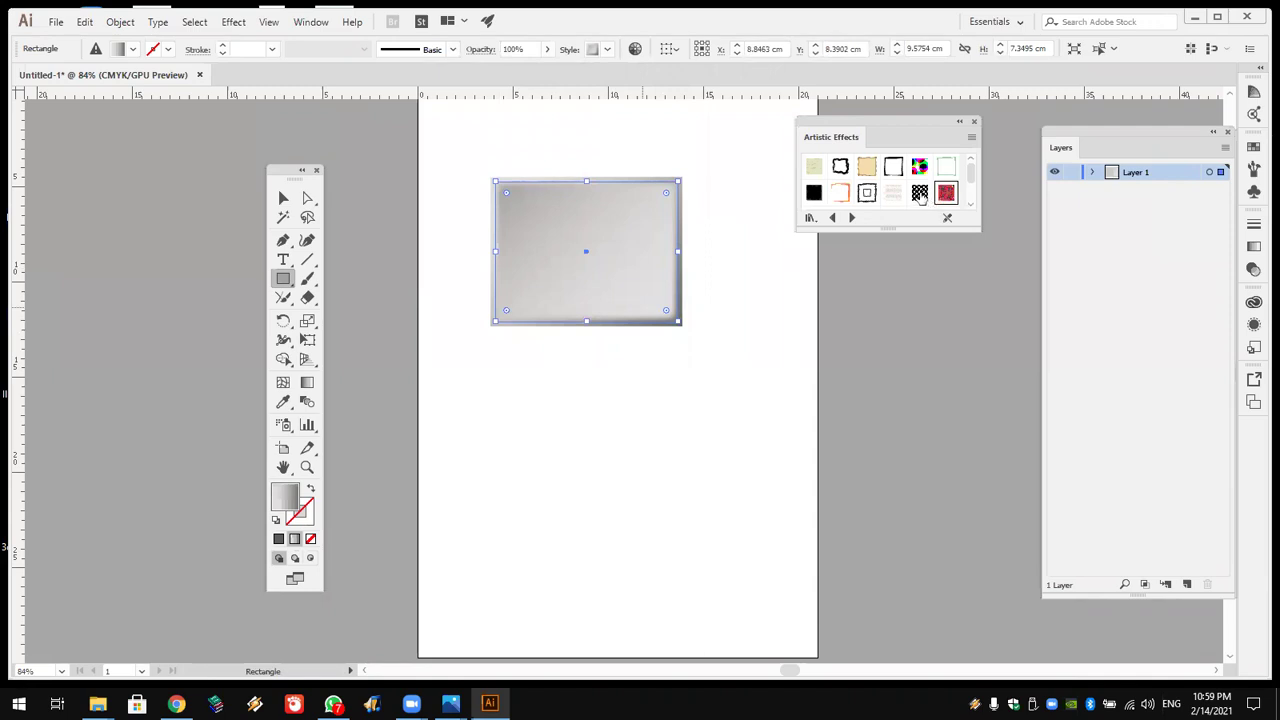
Step: Try halftone and rough black styles, ending with the thin rough orange outline
left_click(919, 194)
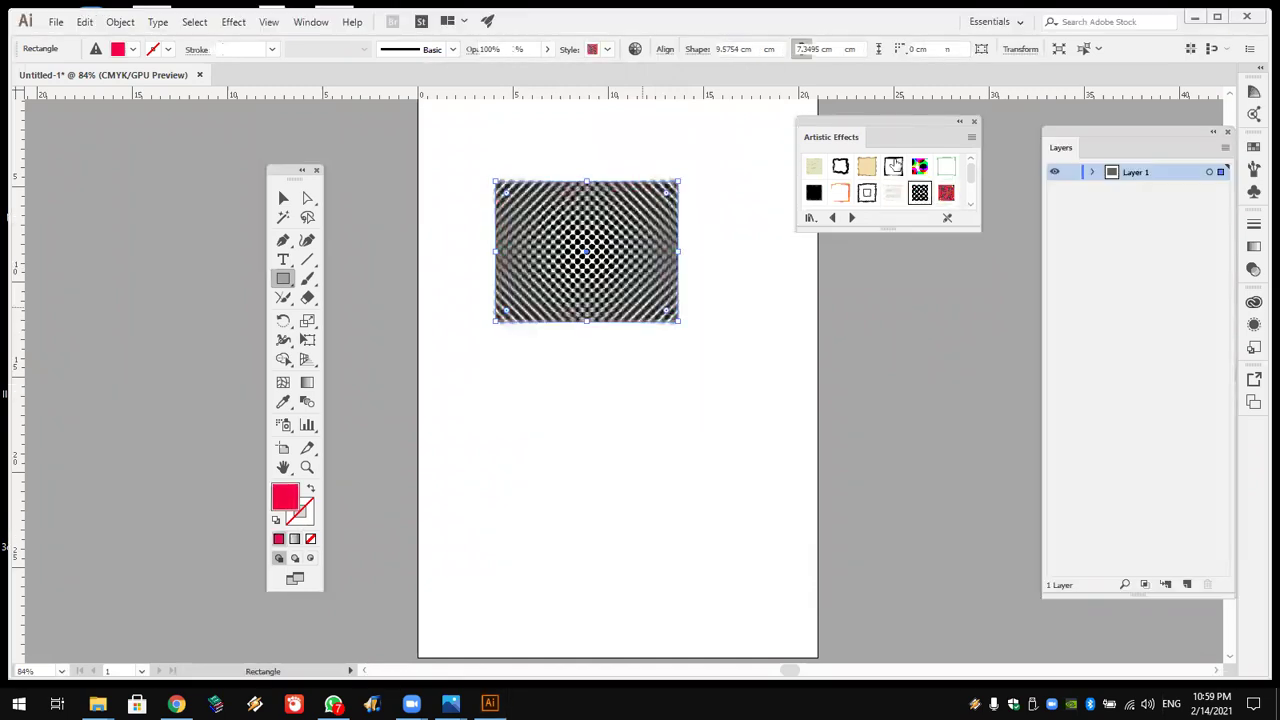
left_click(893, 166)
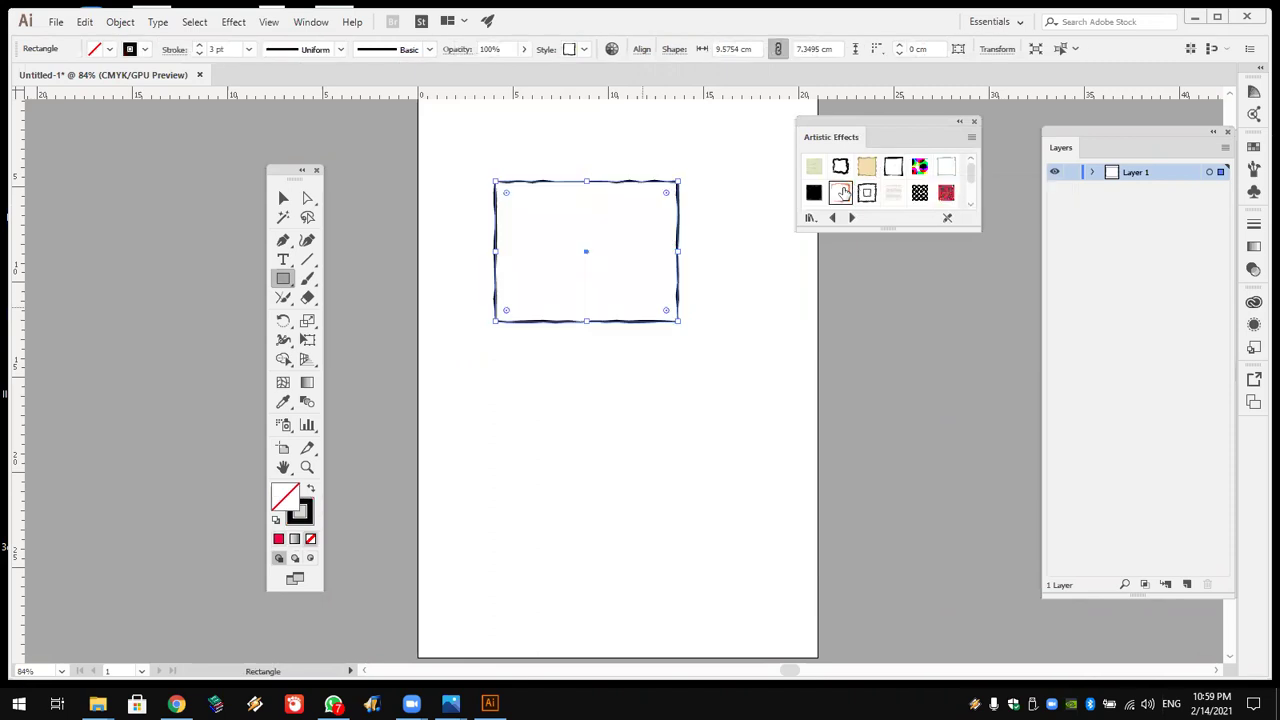
left_click(841, 193)
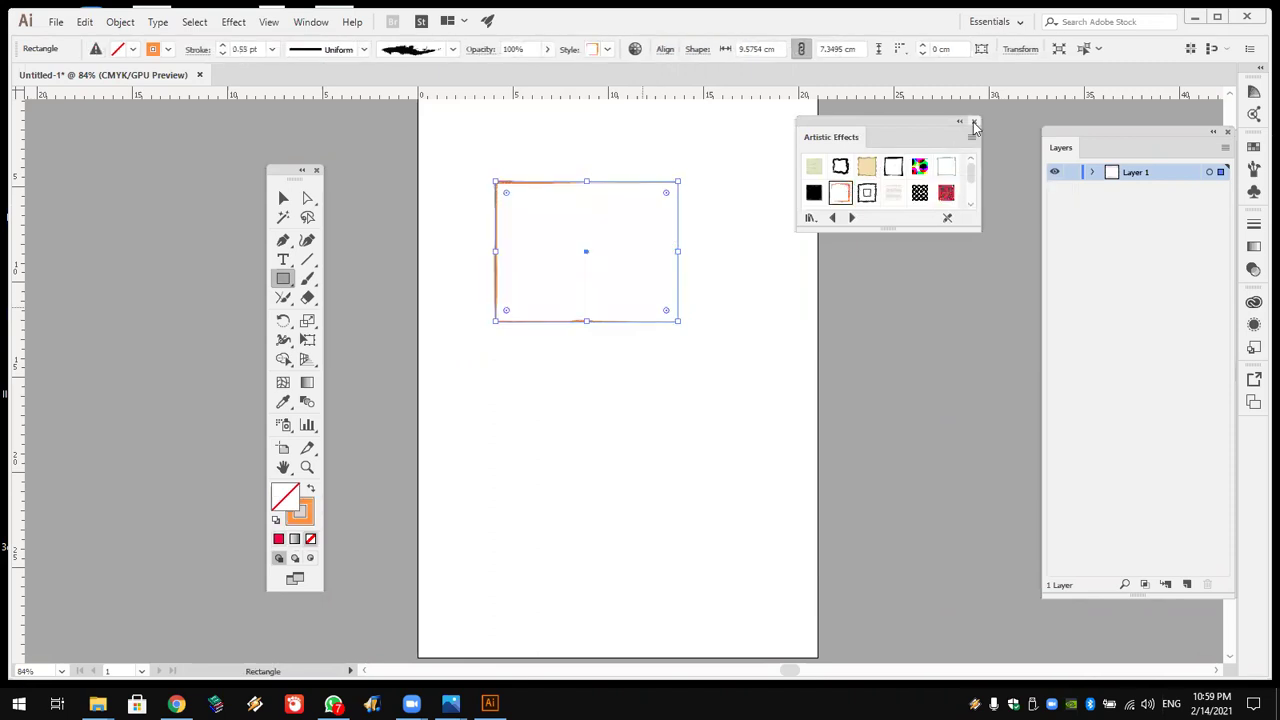
left_click(606, 49)
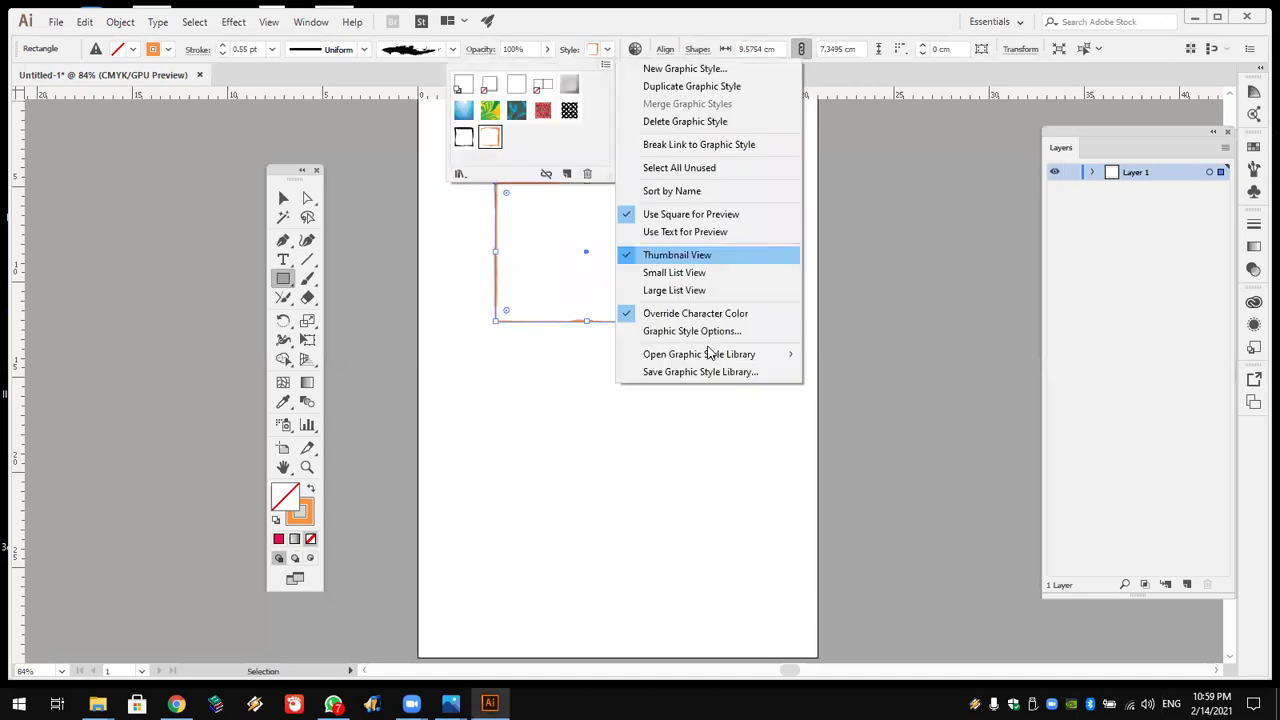
Step: Load the 3D Effects graphic style library
mouse_move(699, 354)
left_click(884, 409)
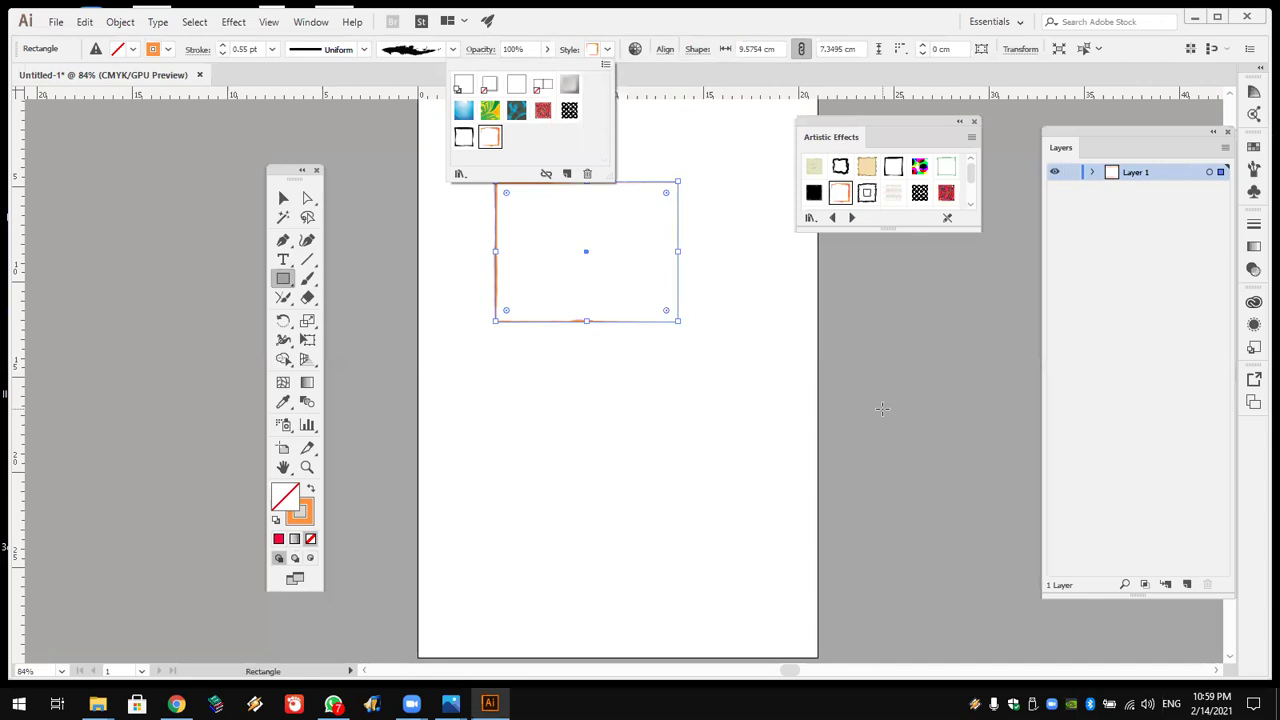
left_click(605, 49)
left_click(606, 64)
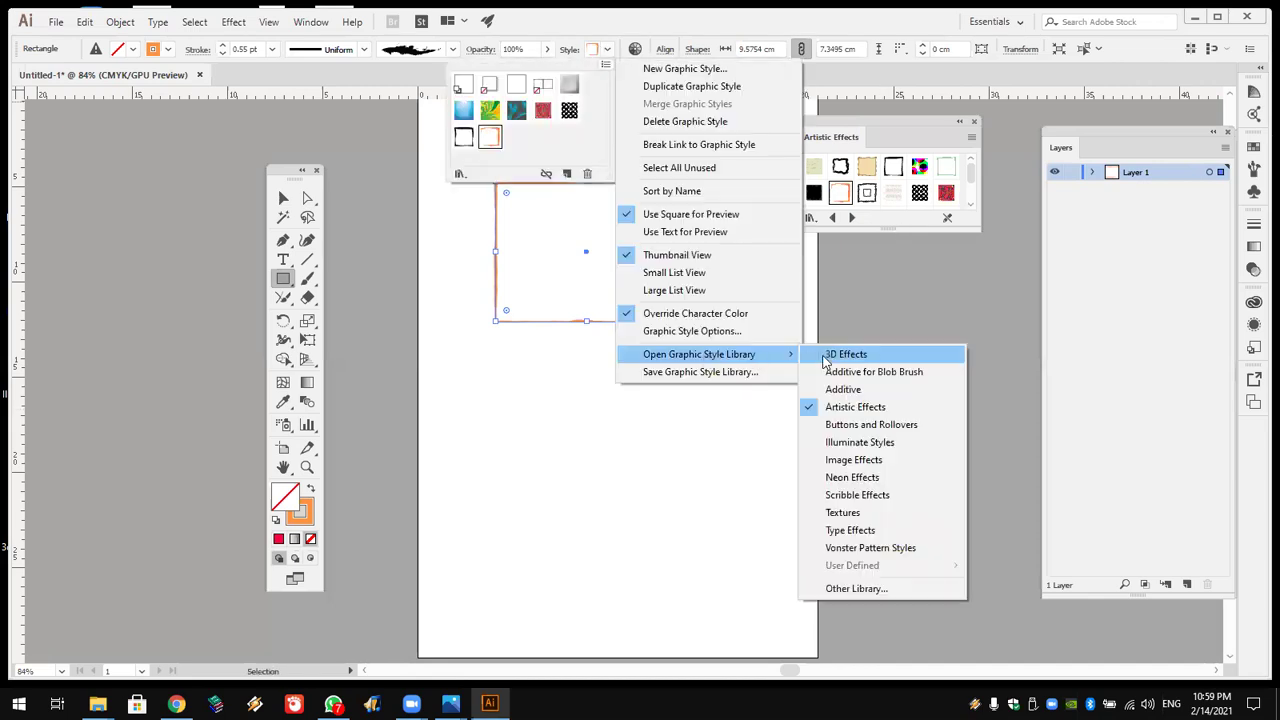
left_click(829, 354)
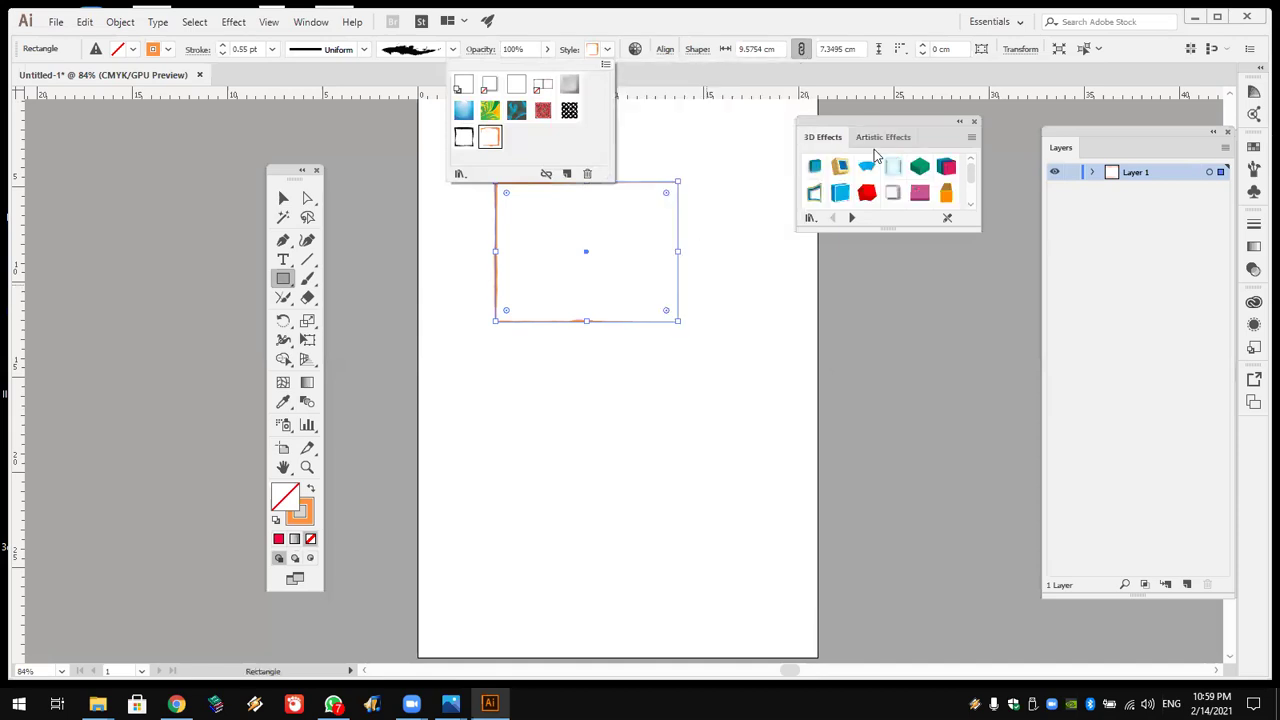
left_click(822, 138)
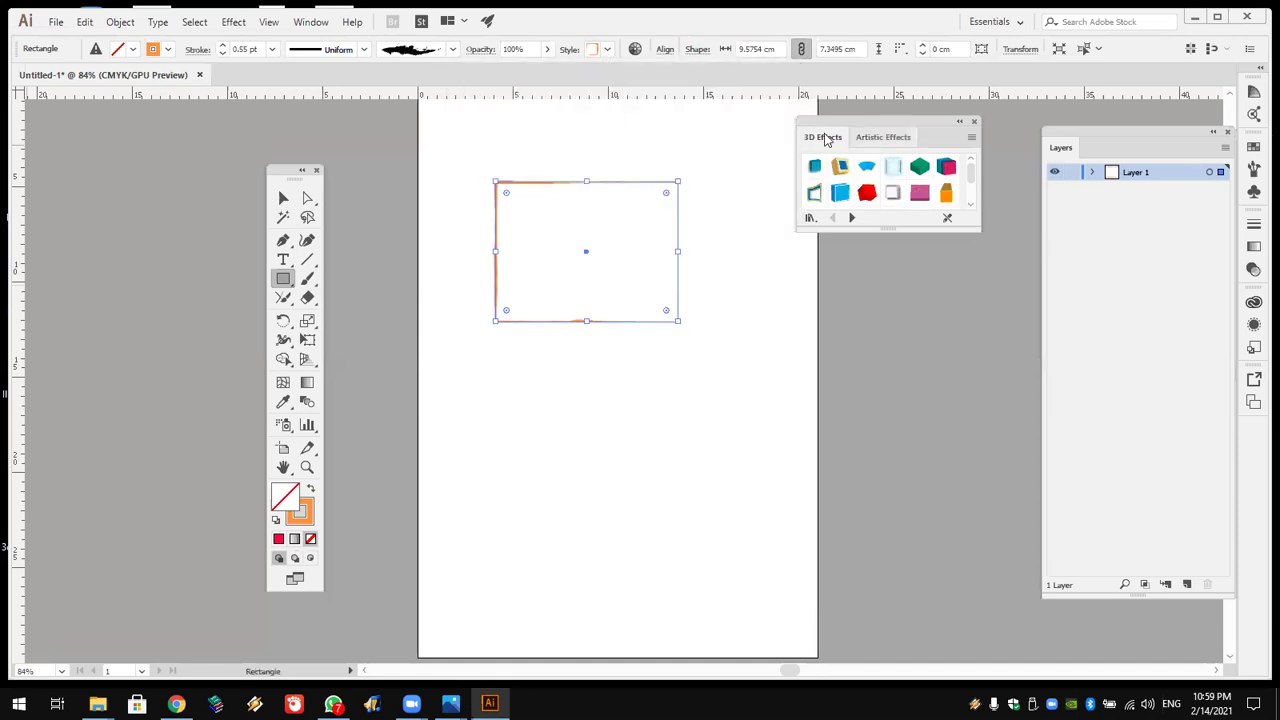
Step: Try red, green, pink-blue and orange 3D styles, ending with blue panel with gold frame
left_click(866, 193)
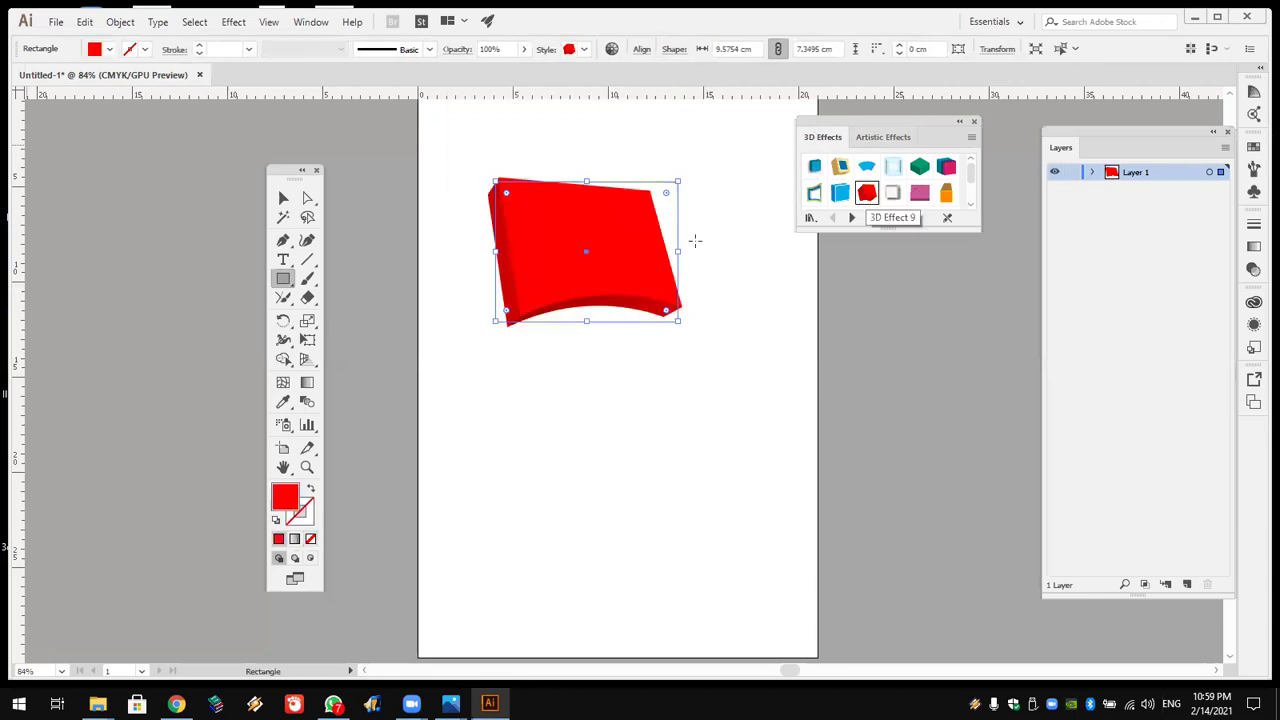
left_click(919, 166)
left_click(945, 167)
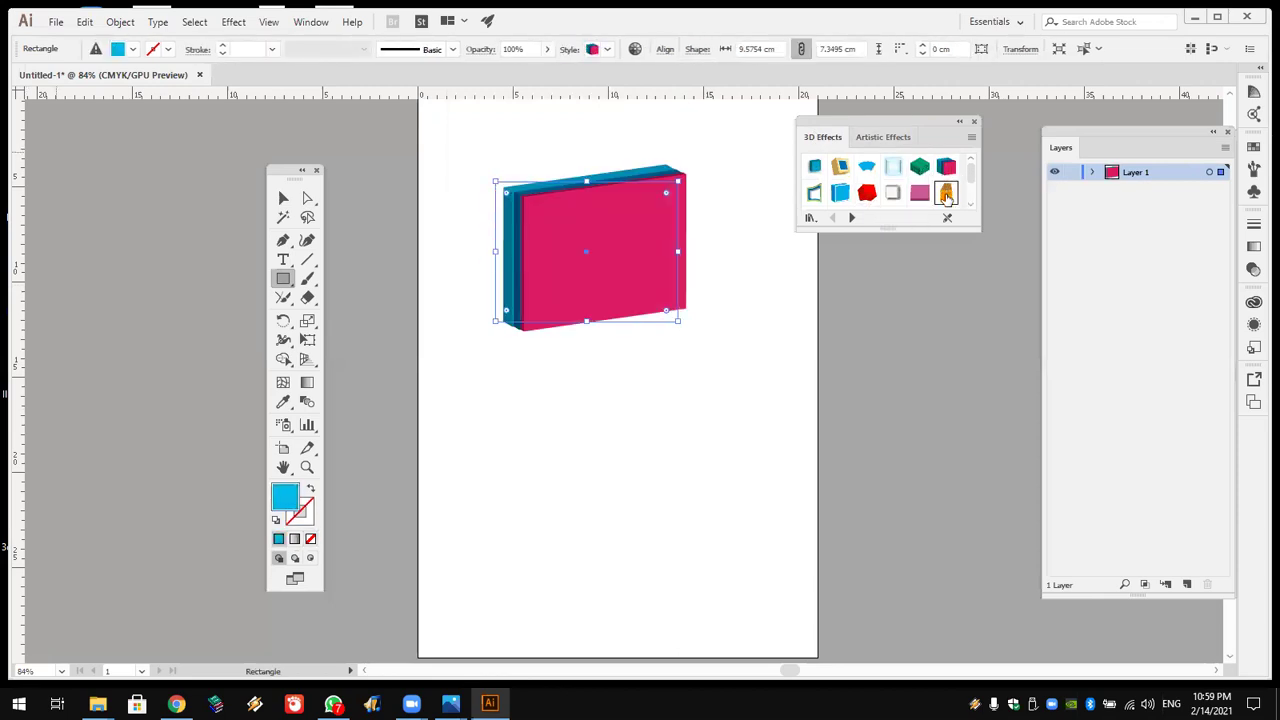
left_click(946, 193)
left_click(840, 168)
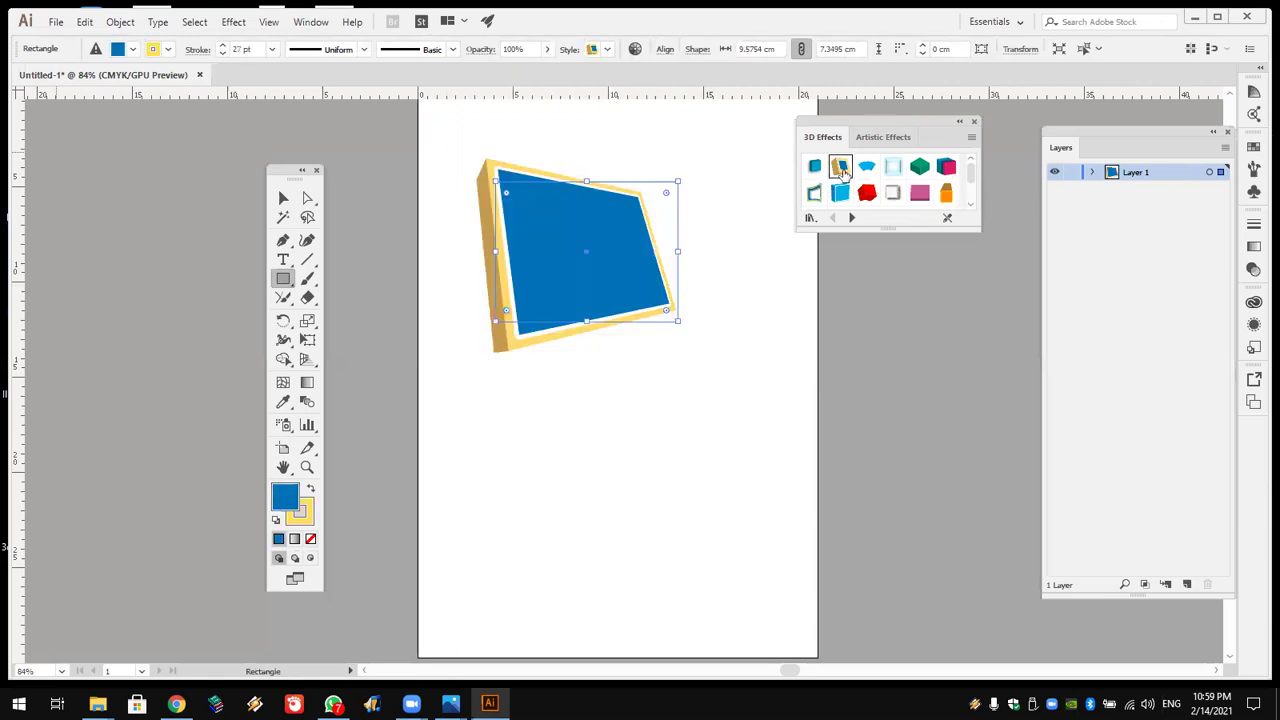
Step: Move the 3D panel down-right, close the style library, and undo the changes
left_click(283, 198)
left_click_drag(536, 298, 607, 343)
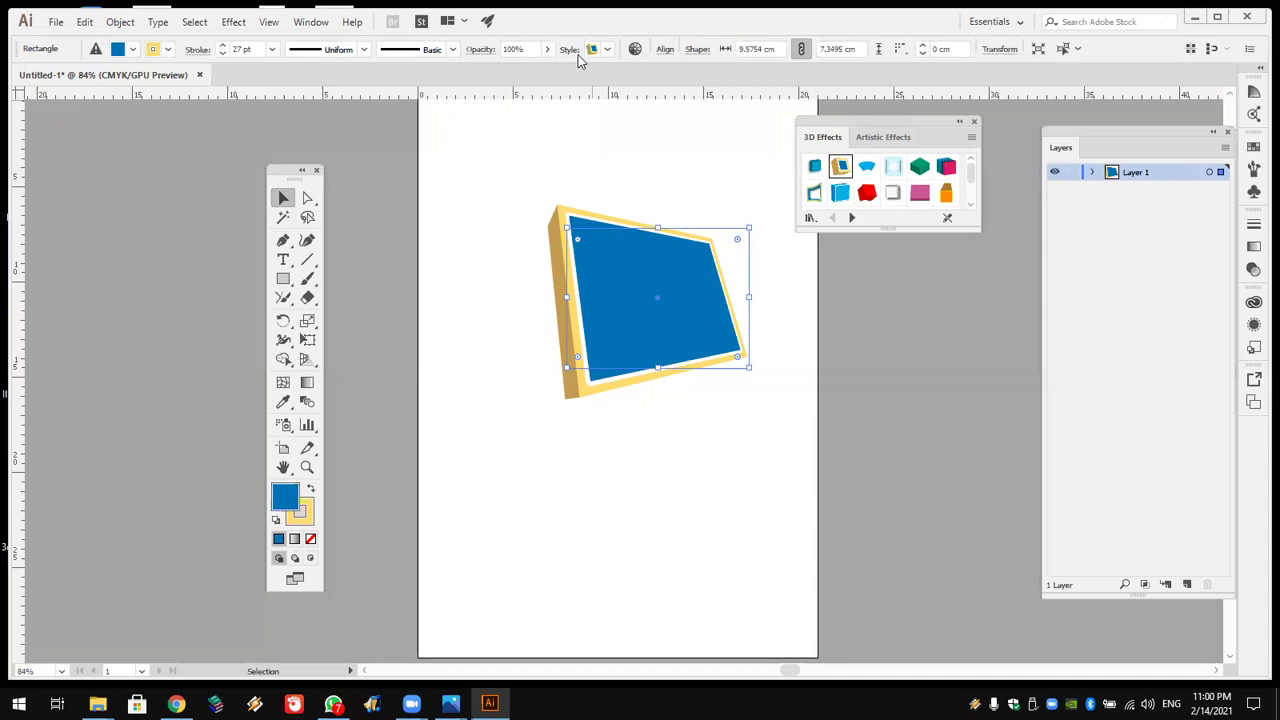
left_click(975, 124)
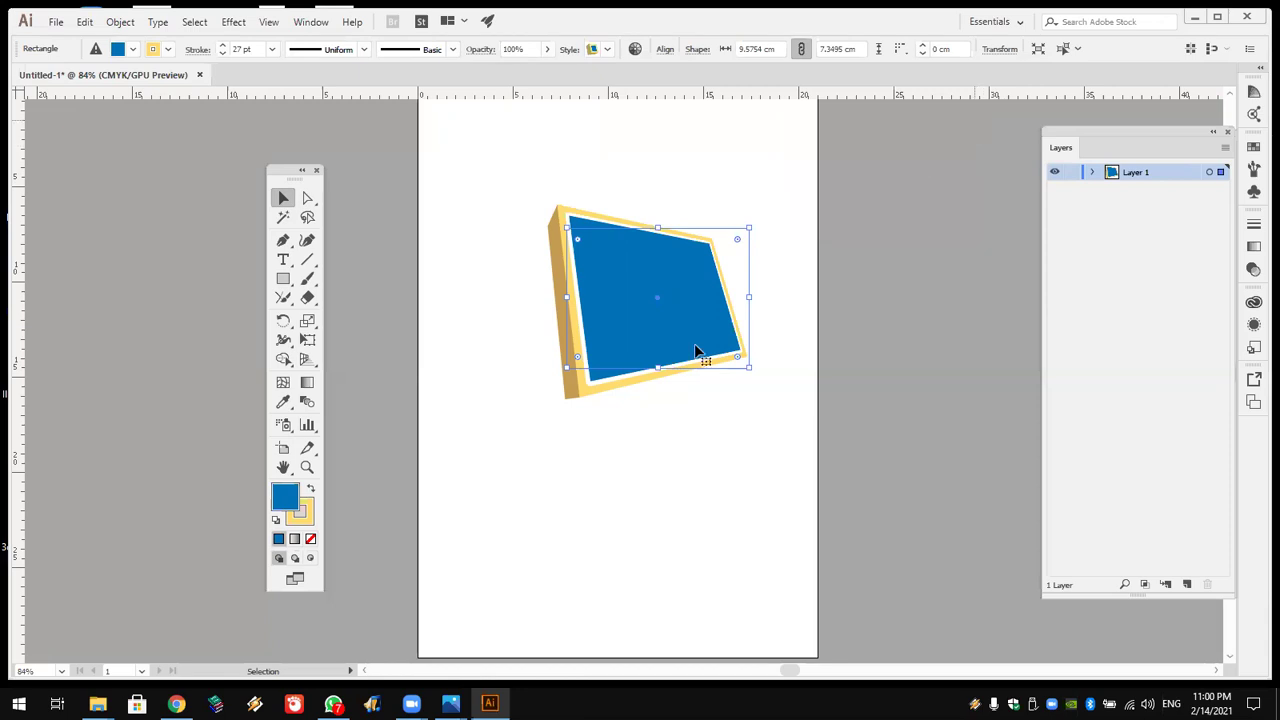
key("ctrl+z")
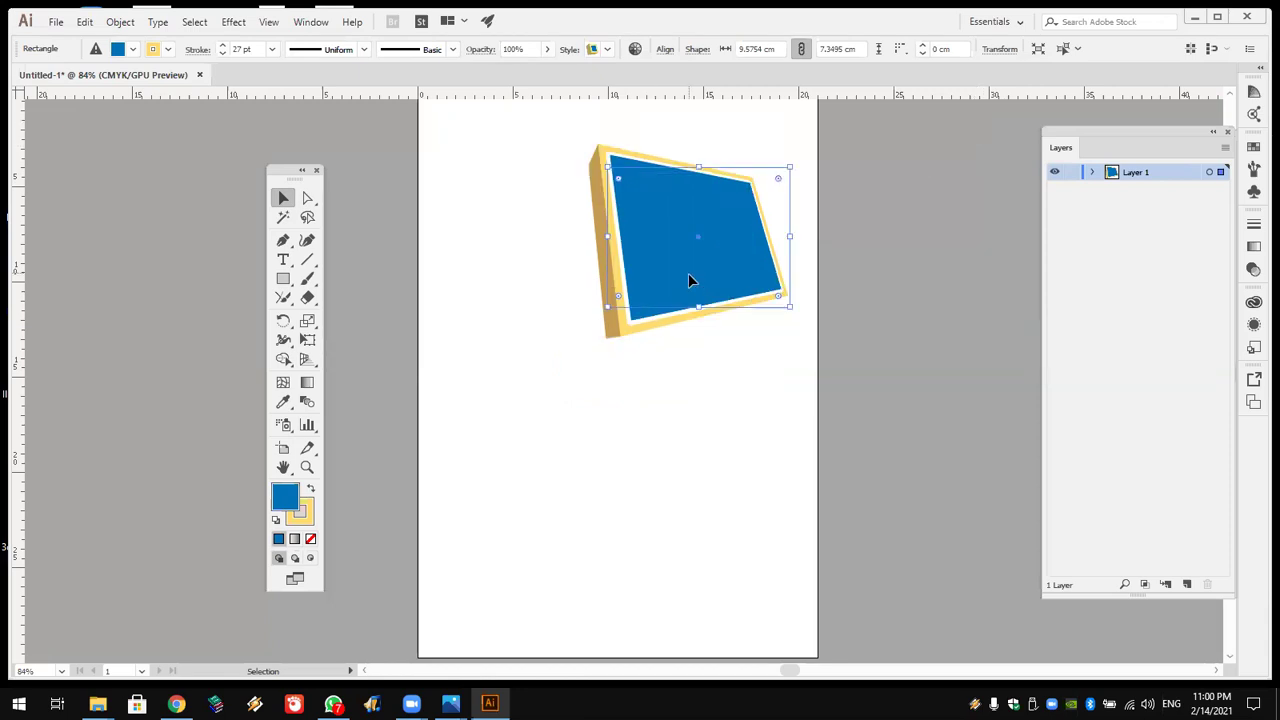
key("ctrl+z")
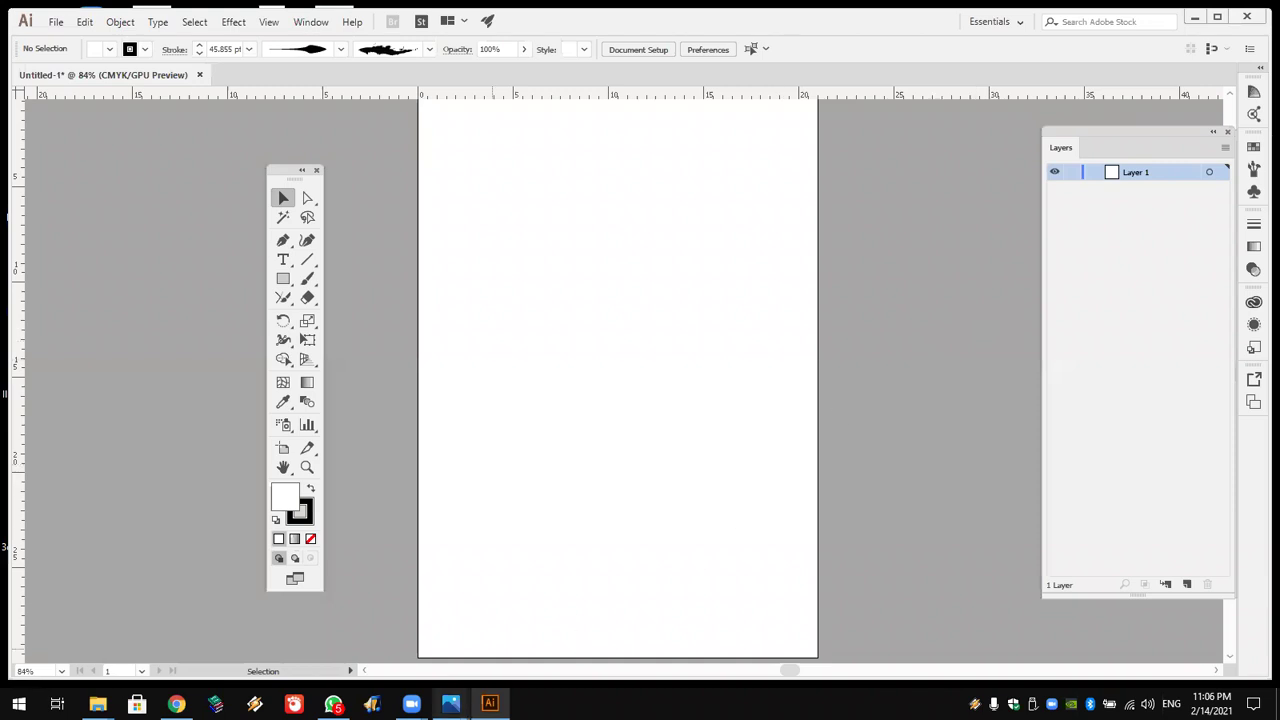
left_click(451, 704)
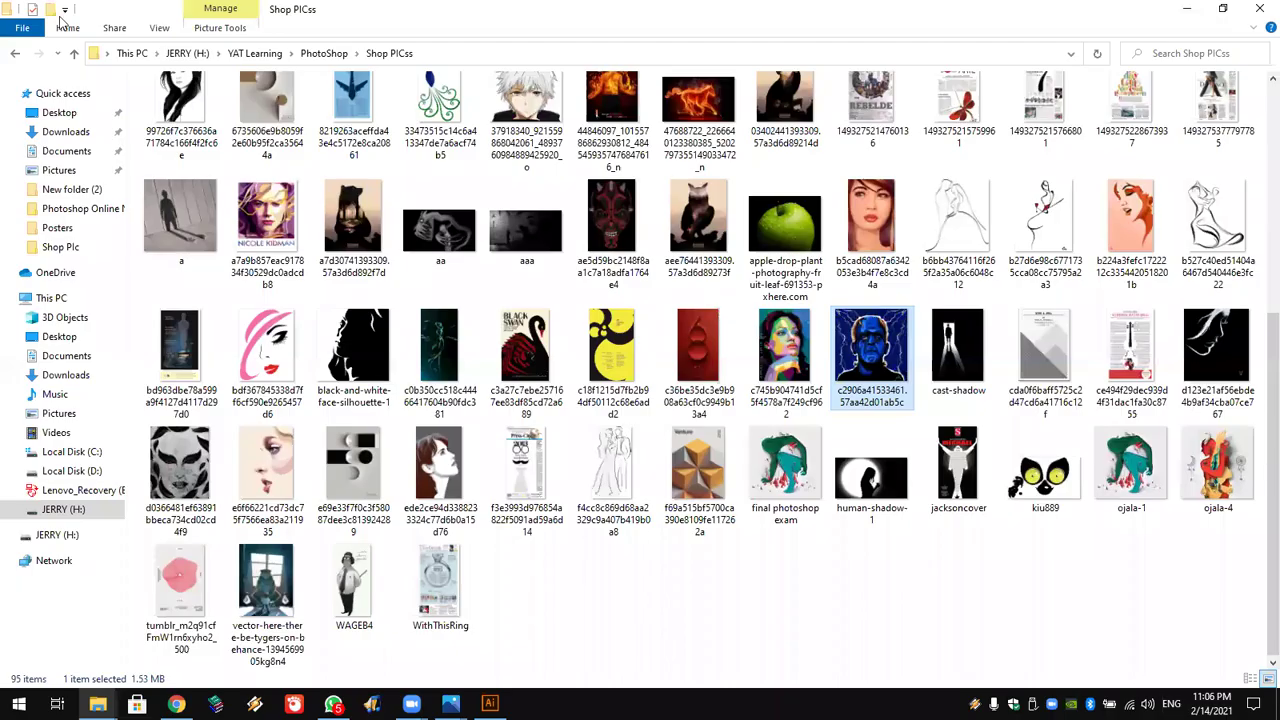
Step: Open the Shop PICs folder and double-click the pink furry creature thumbnail
scroll(435, 235, "up", 3)
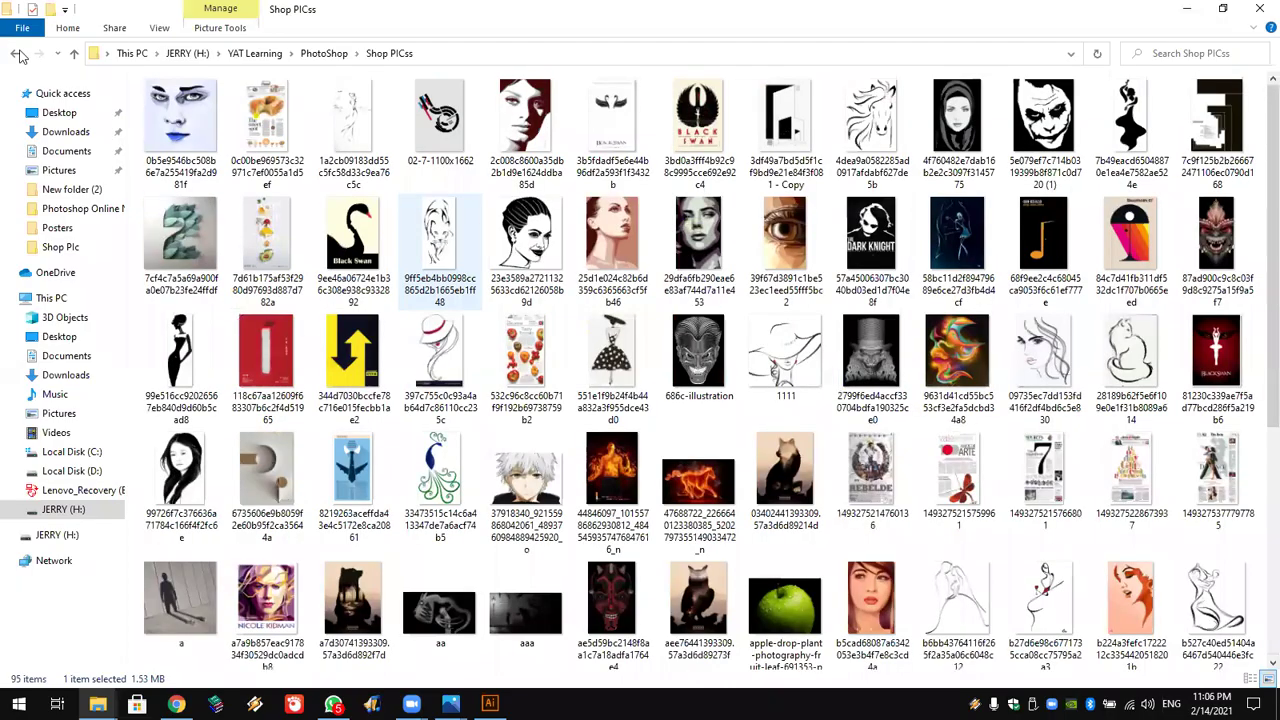
double_click(265, 348)
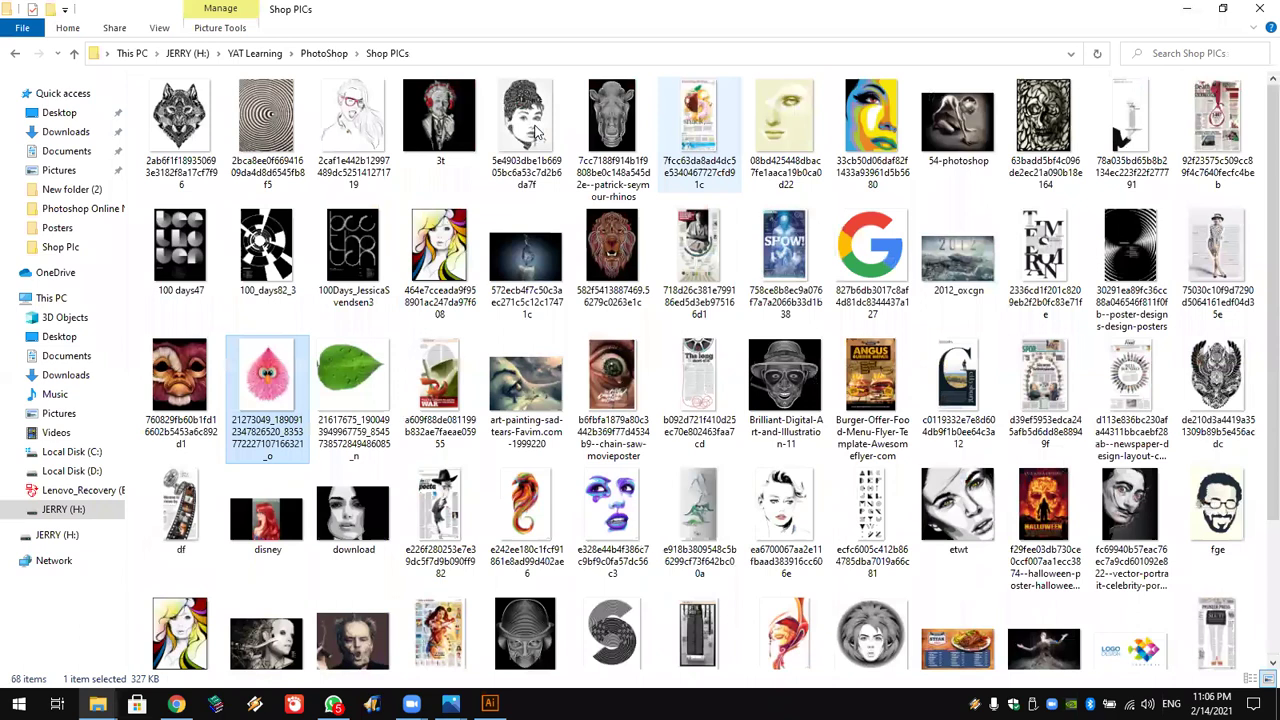
double_click(535, 130)
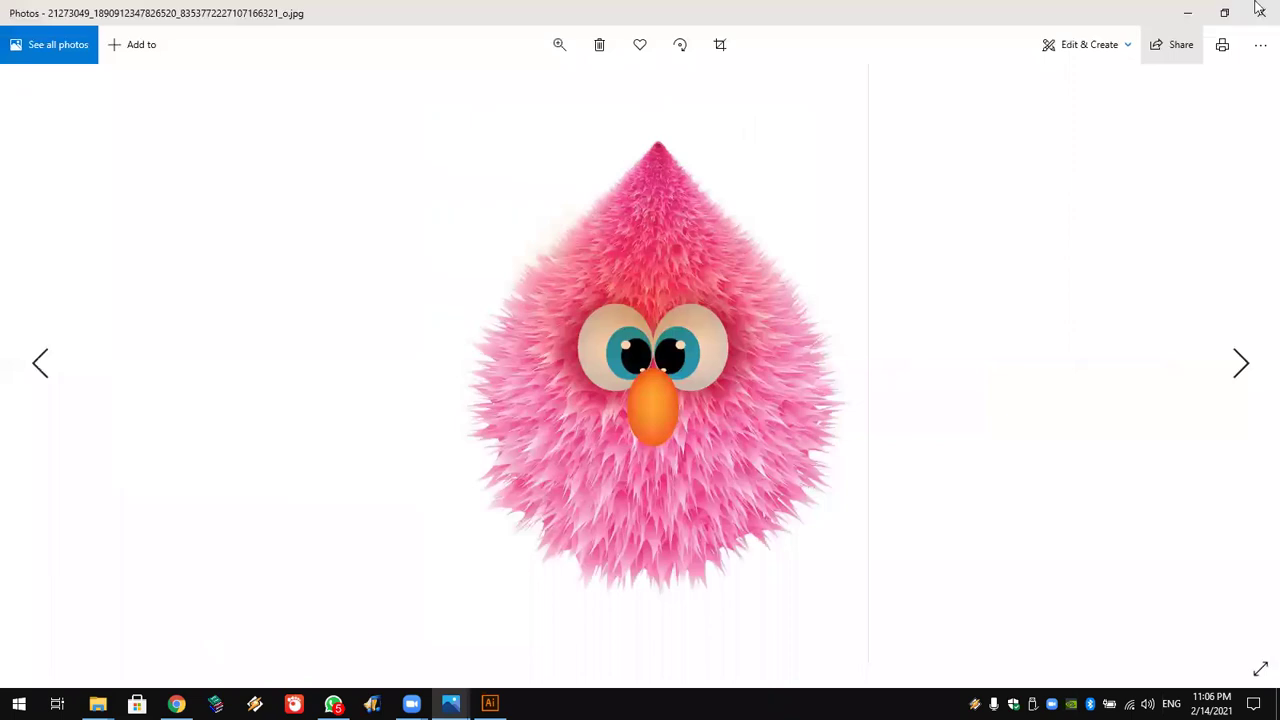
Step: Close the creature picture, view the typographic portrait, then return to Illustrator
key("Escape")
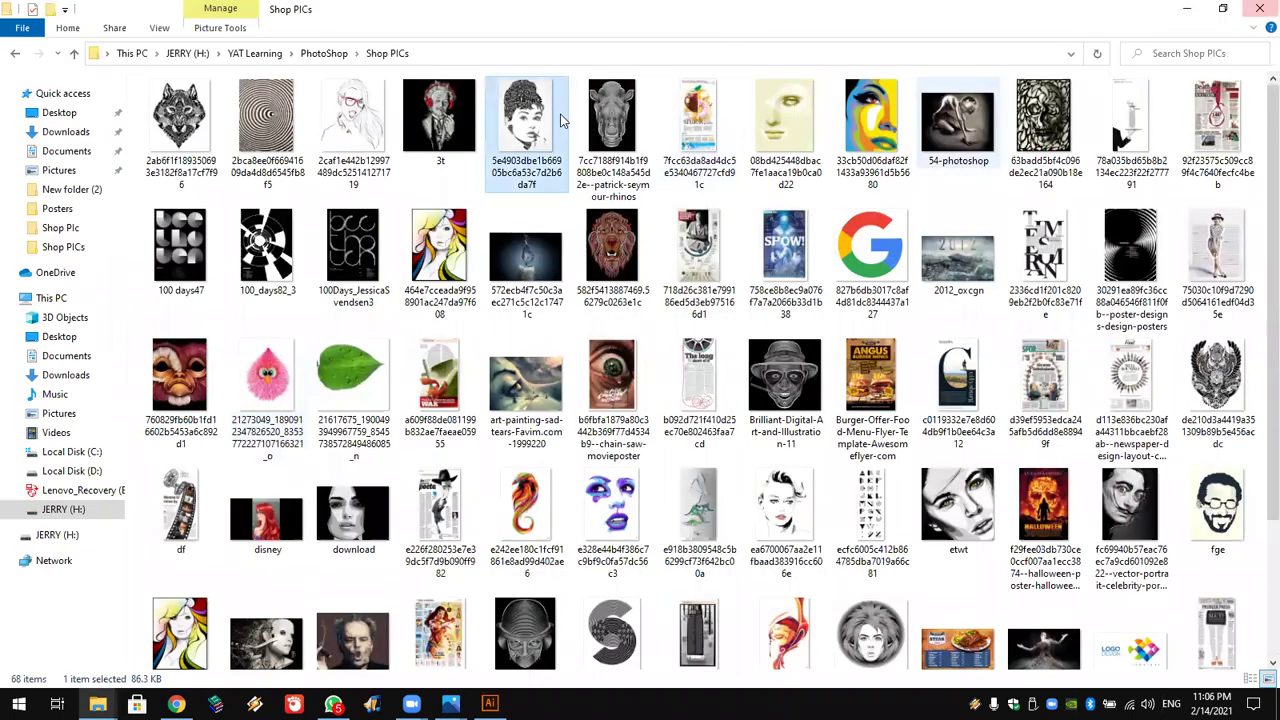
double_click(560, 114)
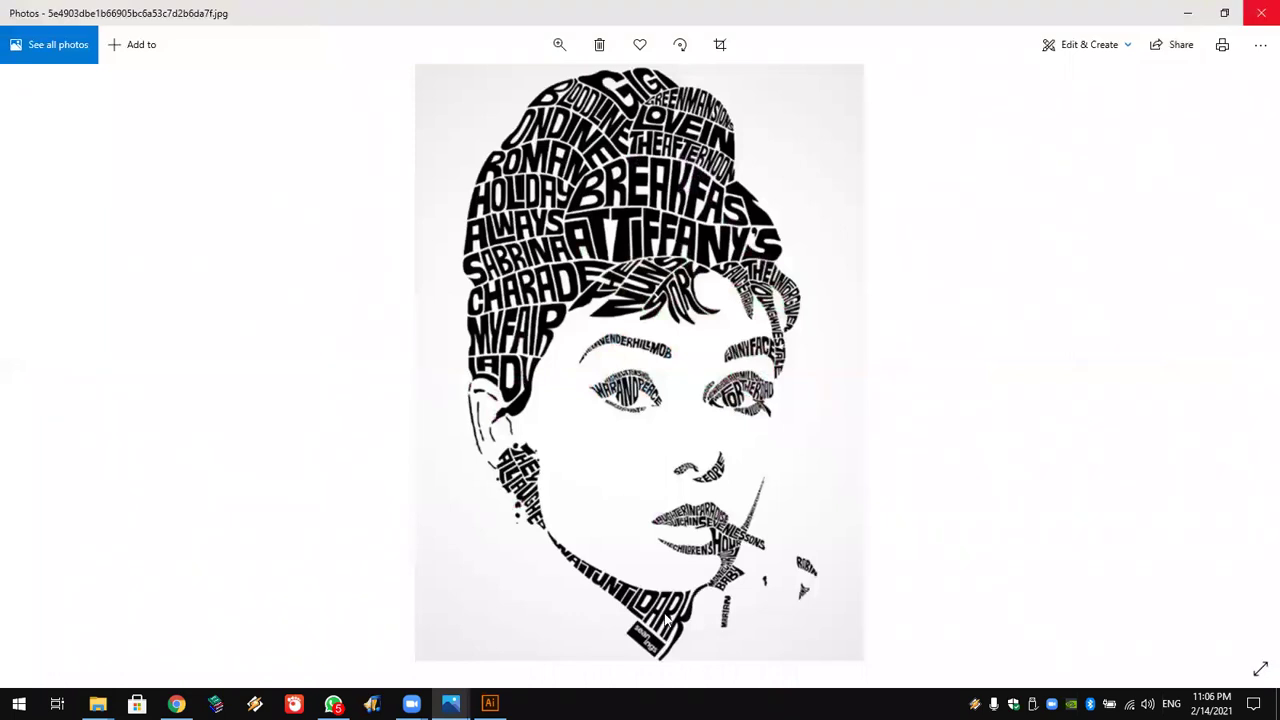
left_click(1258, 10)
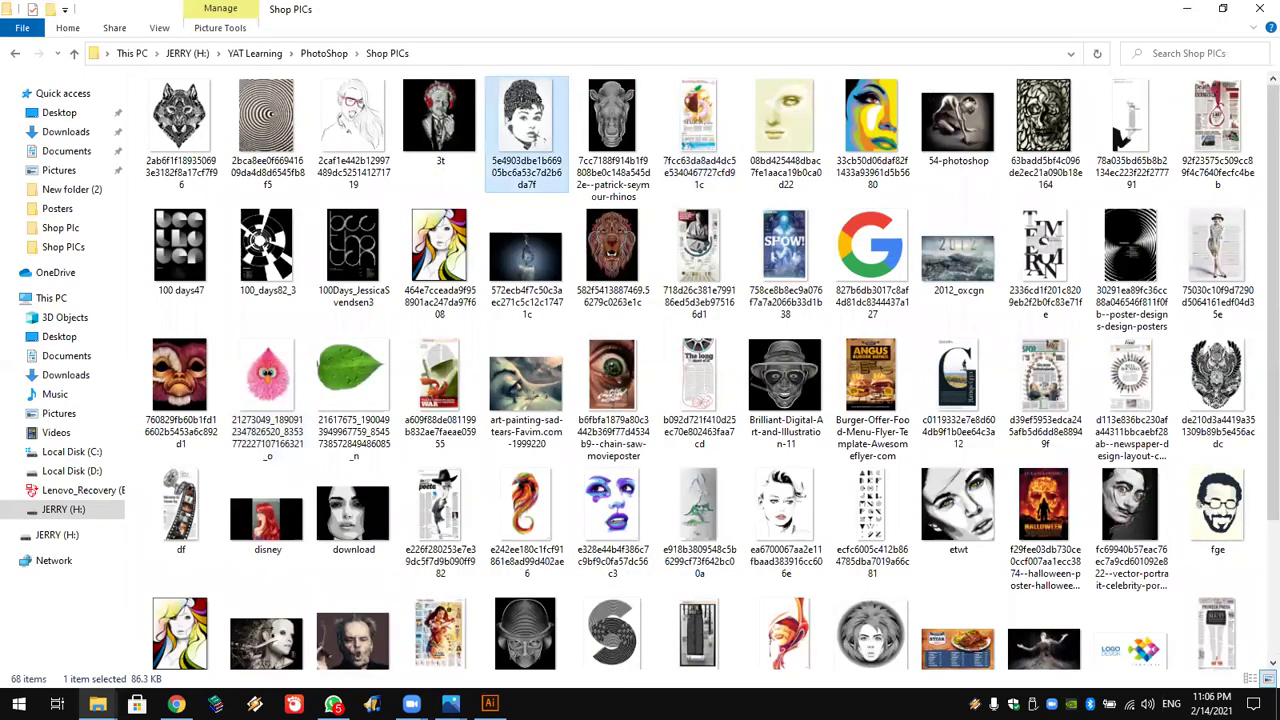
left_click(489, 703)
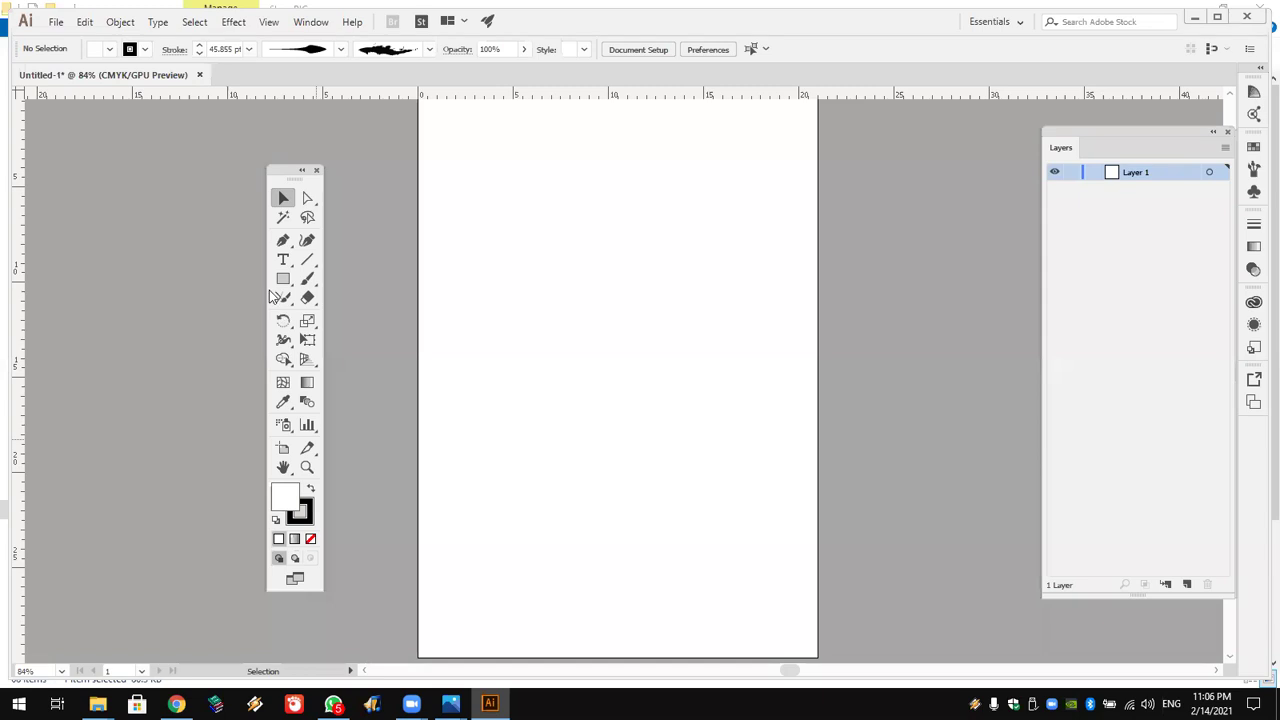
Step: Place 'Lorem ipsum' placeholder text near the top of the artboard at 60 pt
key("t")
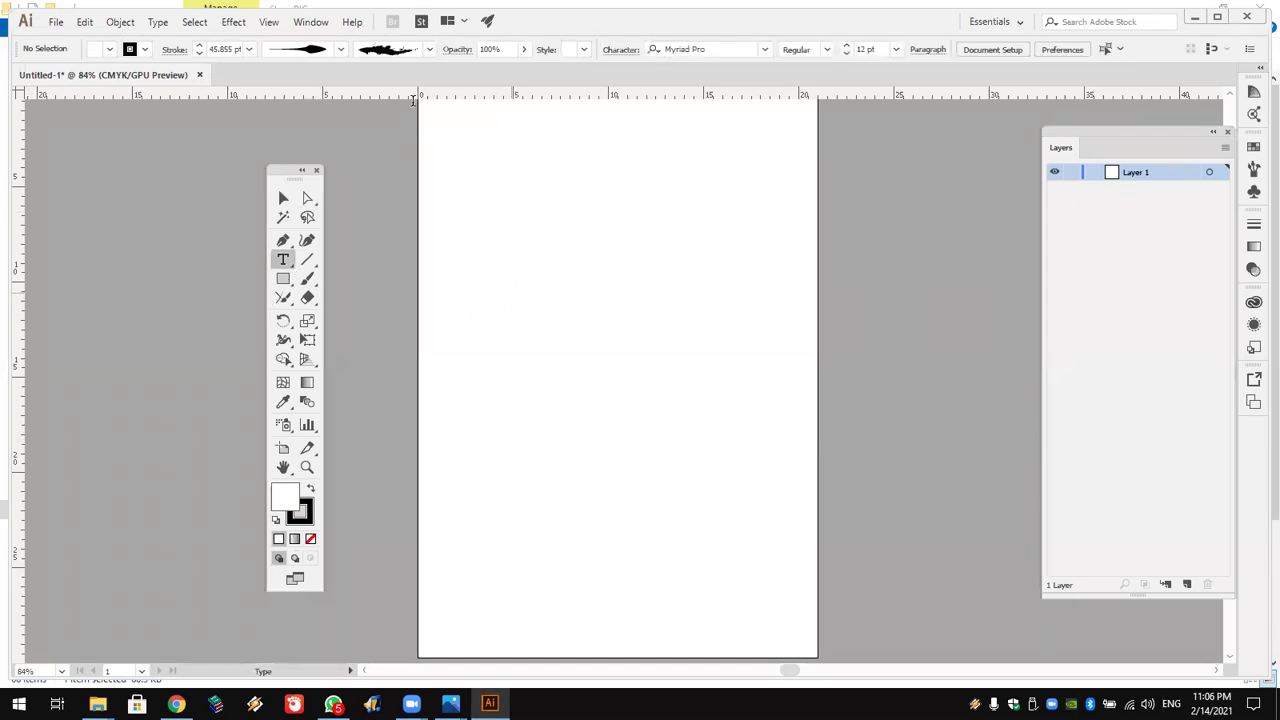
left_click(512, 294)
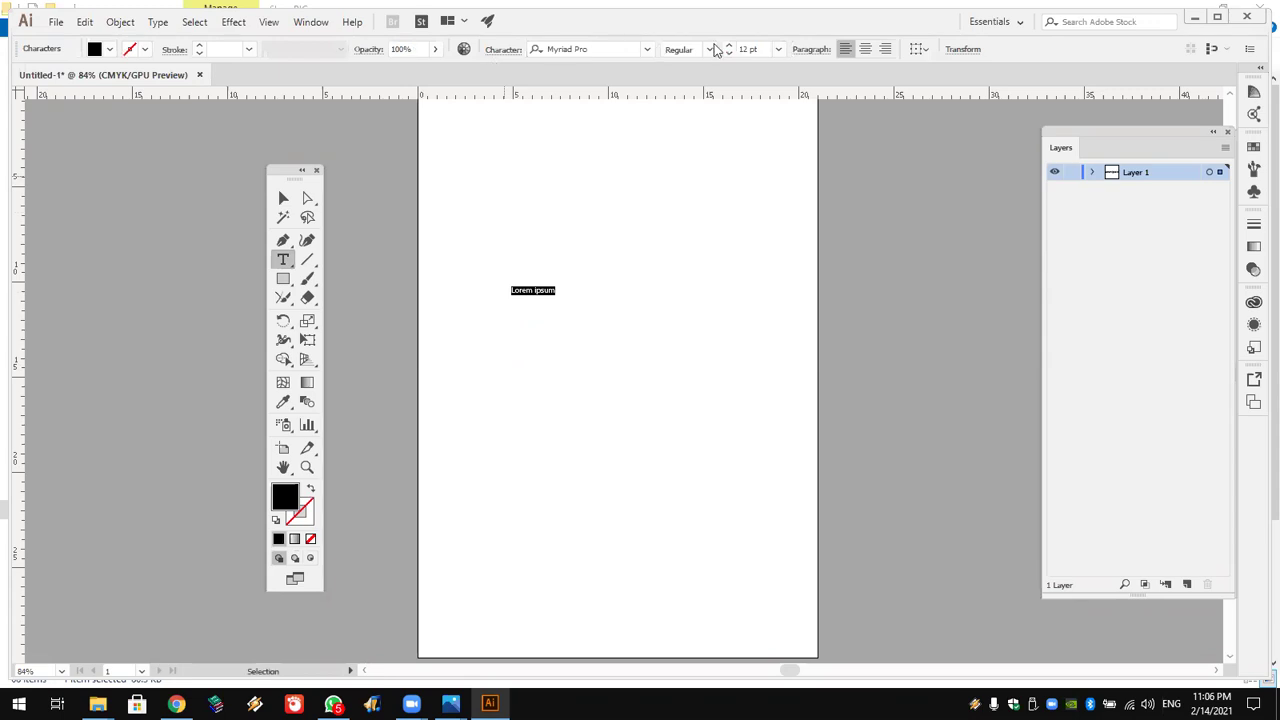
left_click(778, 49)
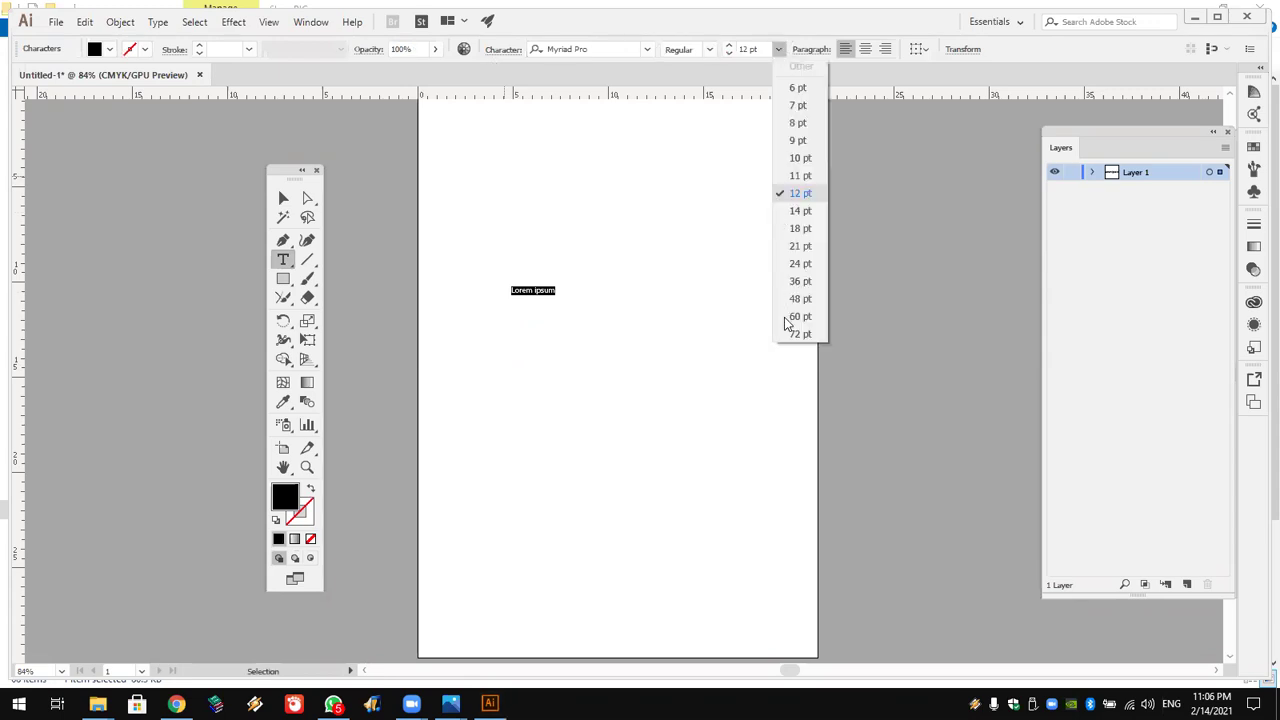
left_click(798, 317)
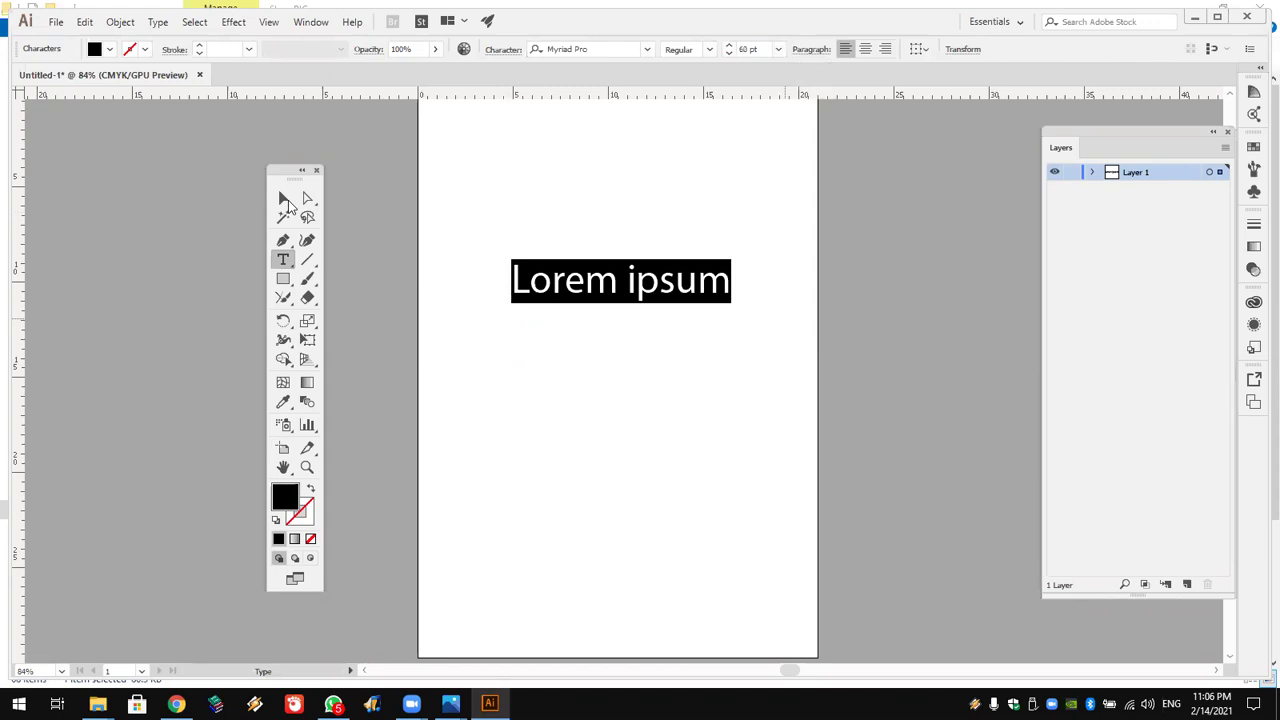
key("Escape")
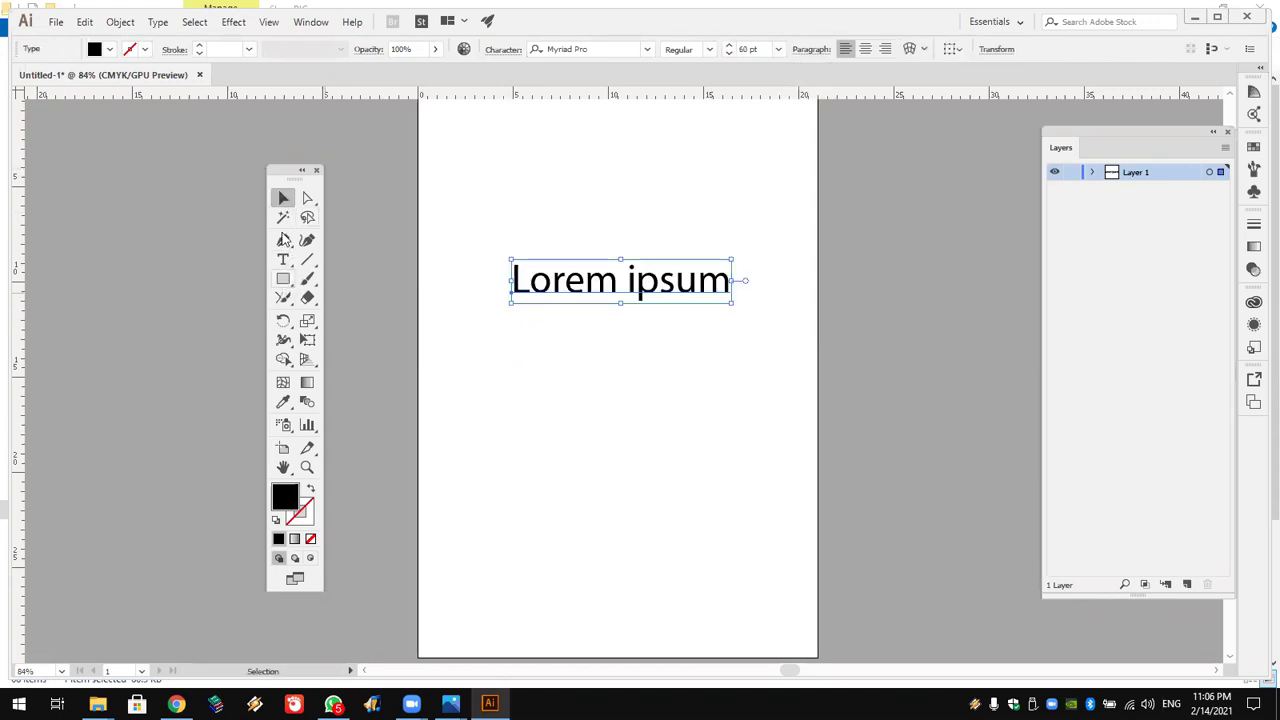
left_click(284, 240)
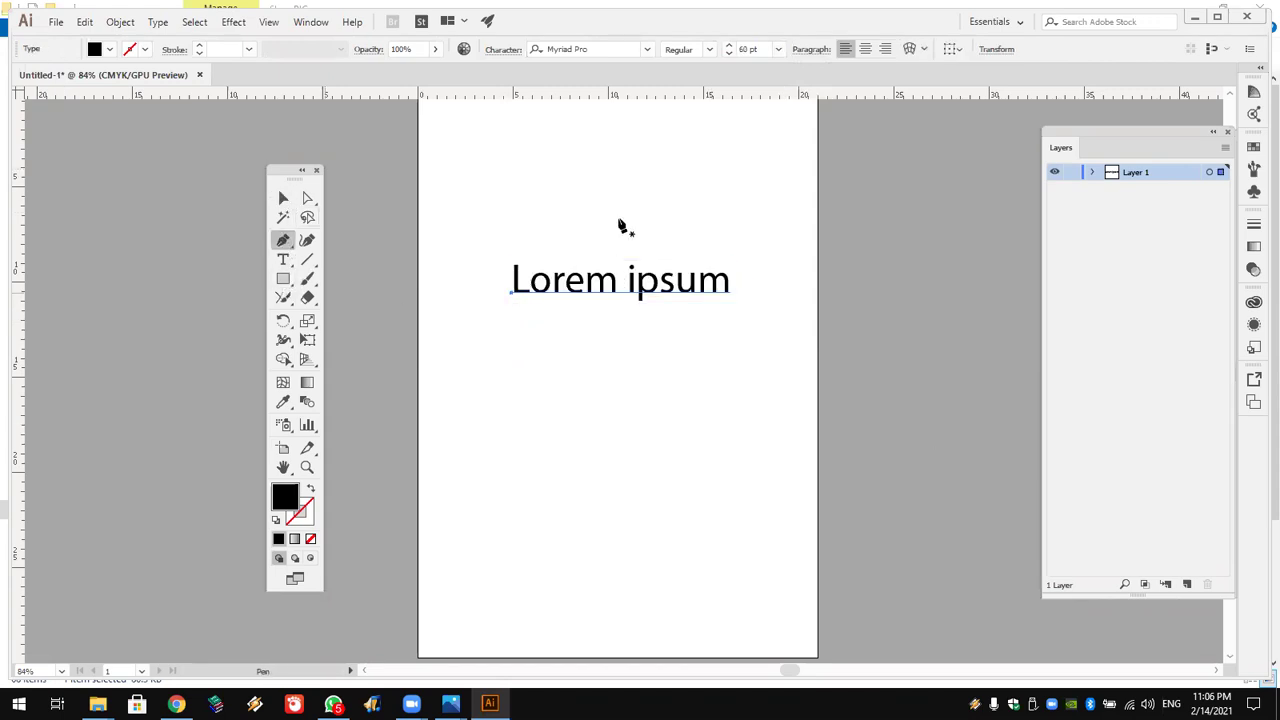
Step: Draw a trial Pen path above the text, then remove it
left_click(508, 216)
left_click(613, 214)
left_click(520, 247)
left_click_drag(492, 286, 529, 337)
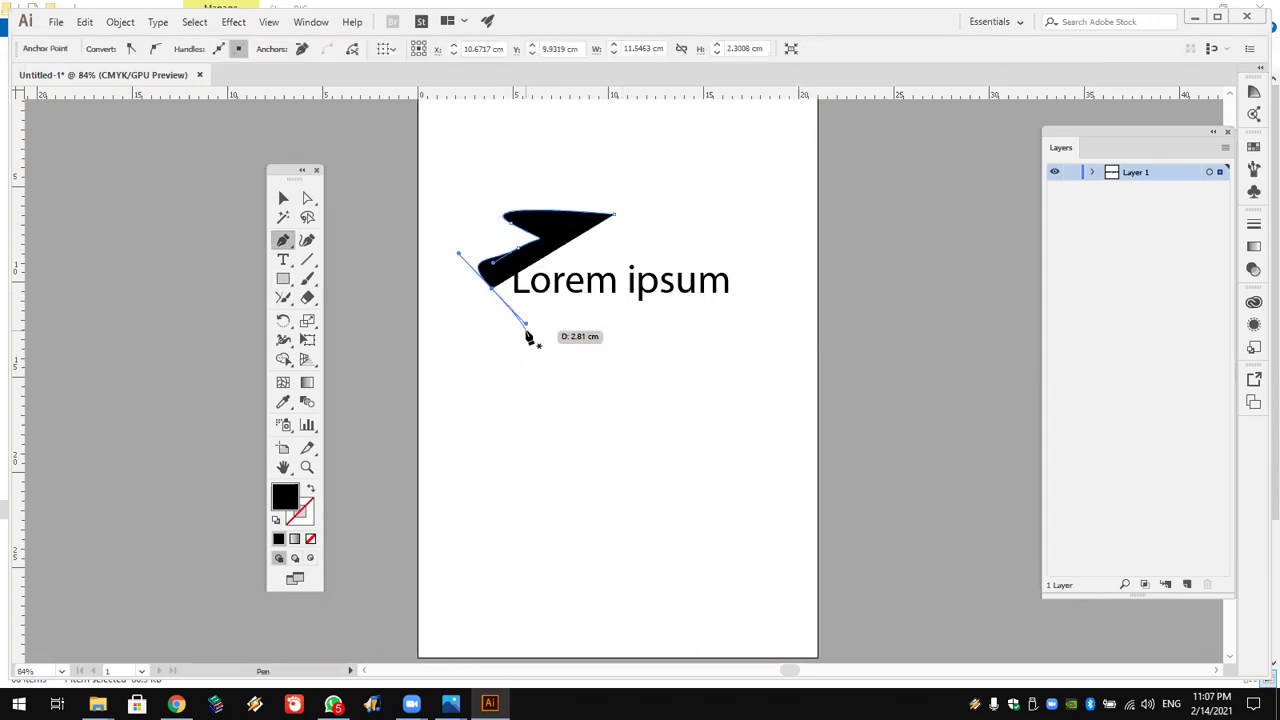
key("ctrl+z")
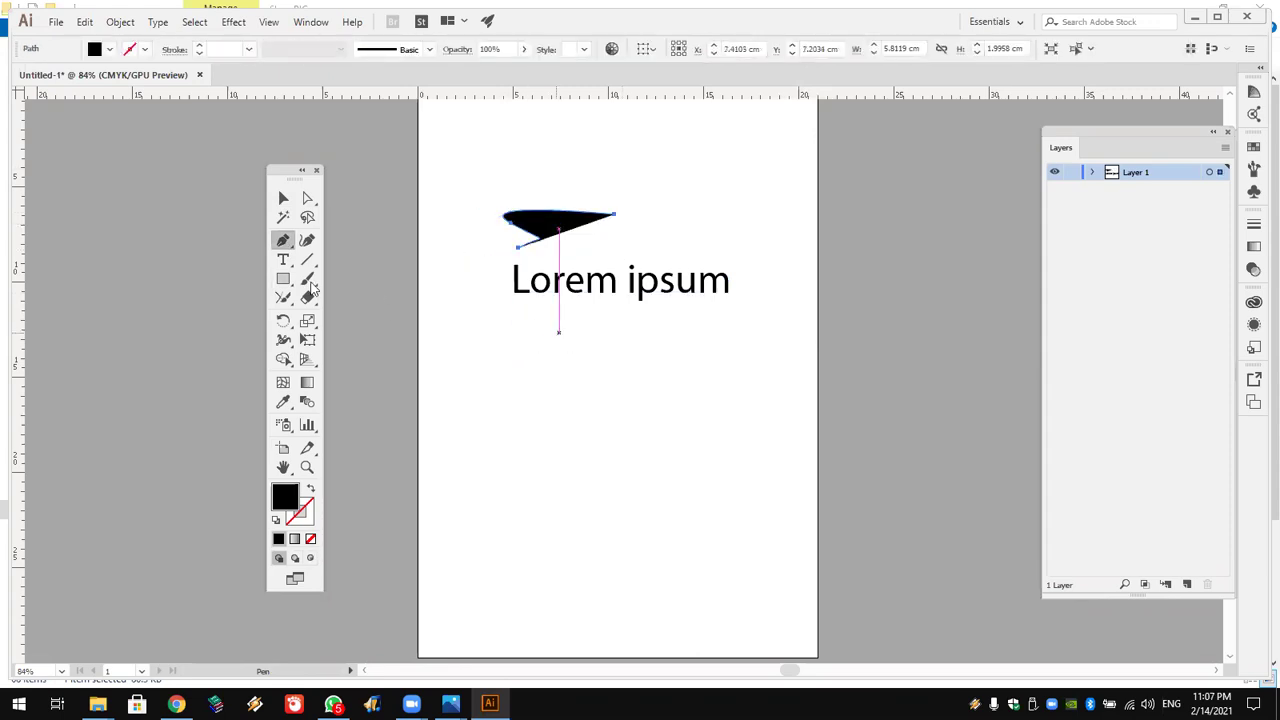
key("Delete")
Step: Draw a circle over the text with the Ellipse tool and shift it up slightly
left_click(285, 280)
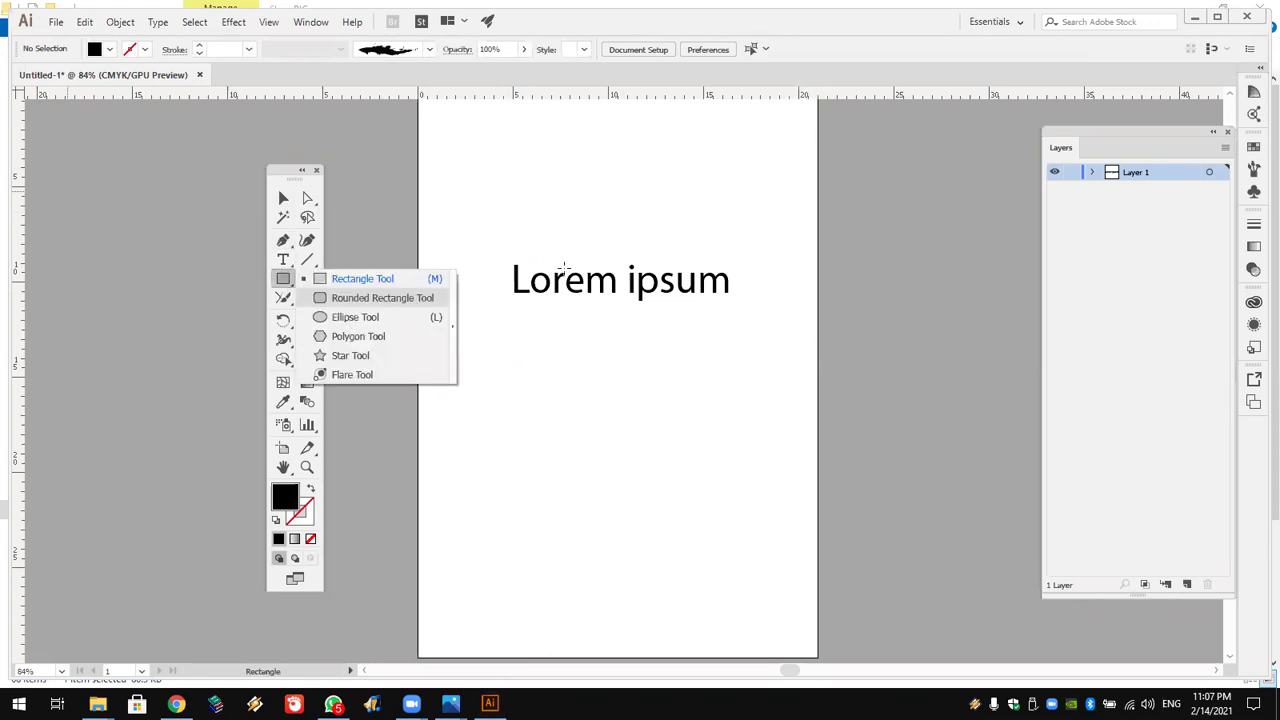
key("l")
left_click_drag(529, 218, 697, 398)
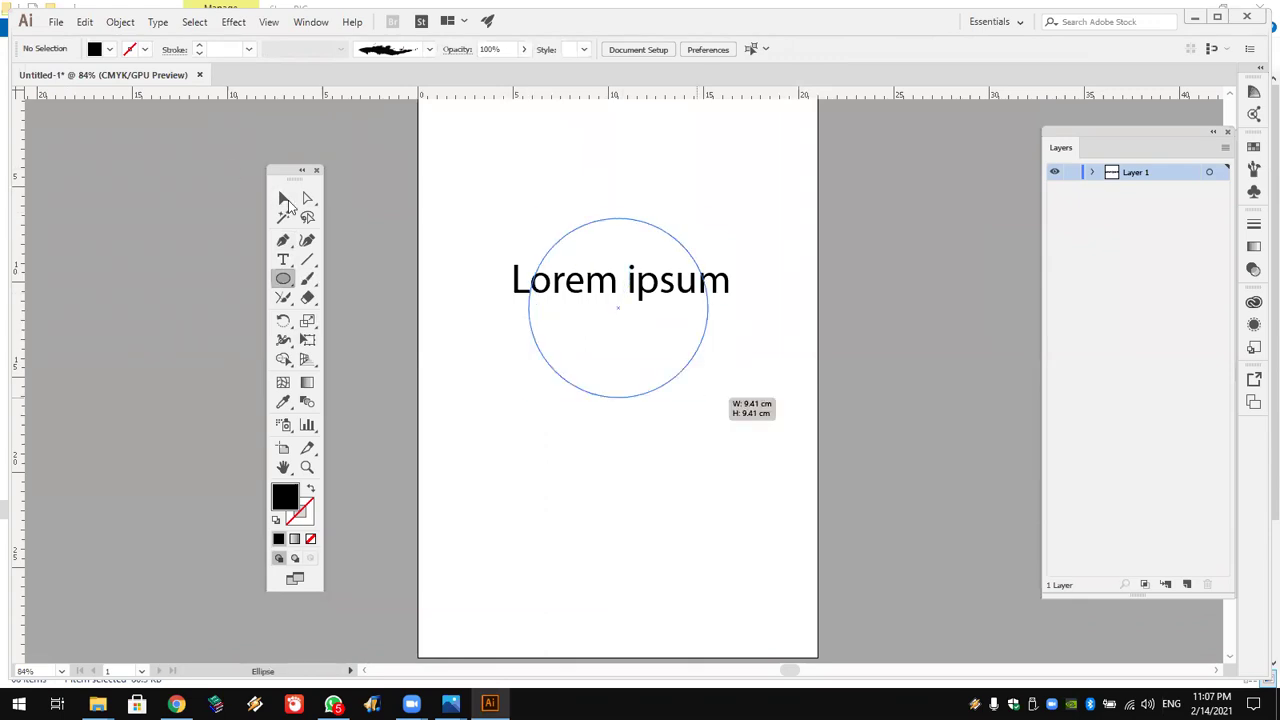
left_click_drag(521, 319, 709, 396)
key("v")
left_click_drag(578, 261, 578, 238)
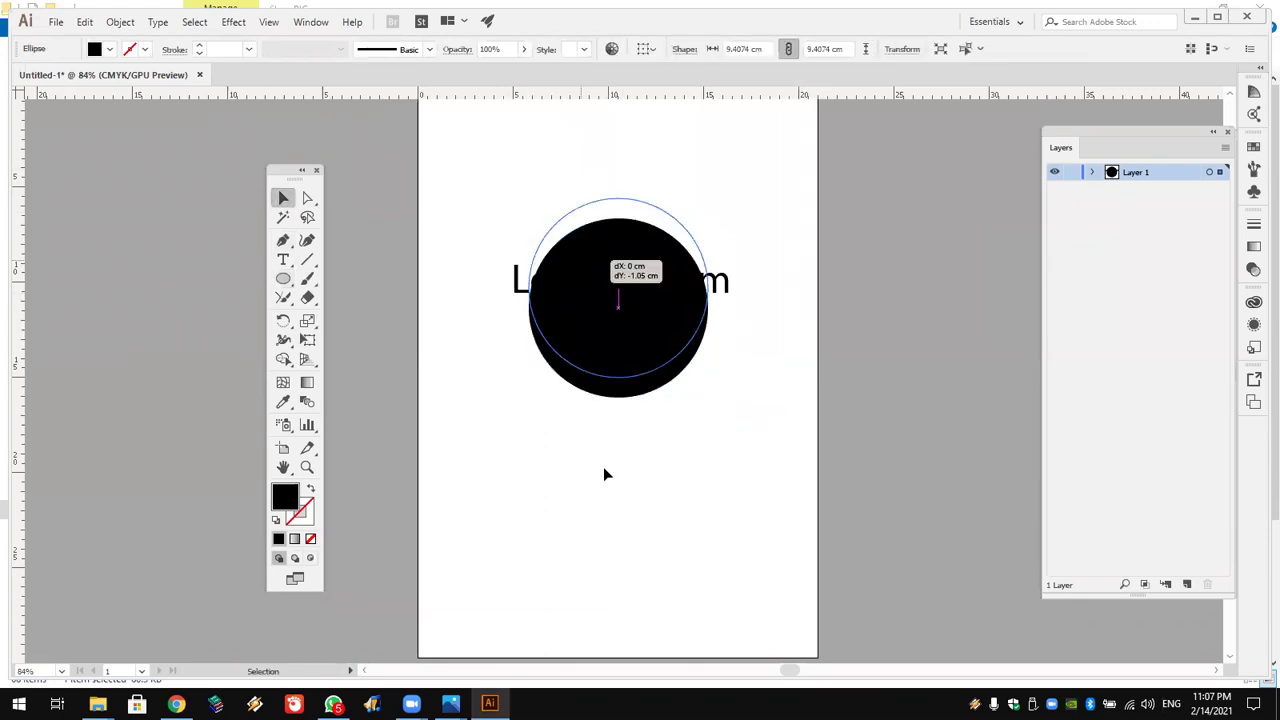
Step: Select text and circle and apply Object > Envelope Distort > Make with Top Object
left_click_drag(463, 163, 589, 277)
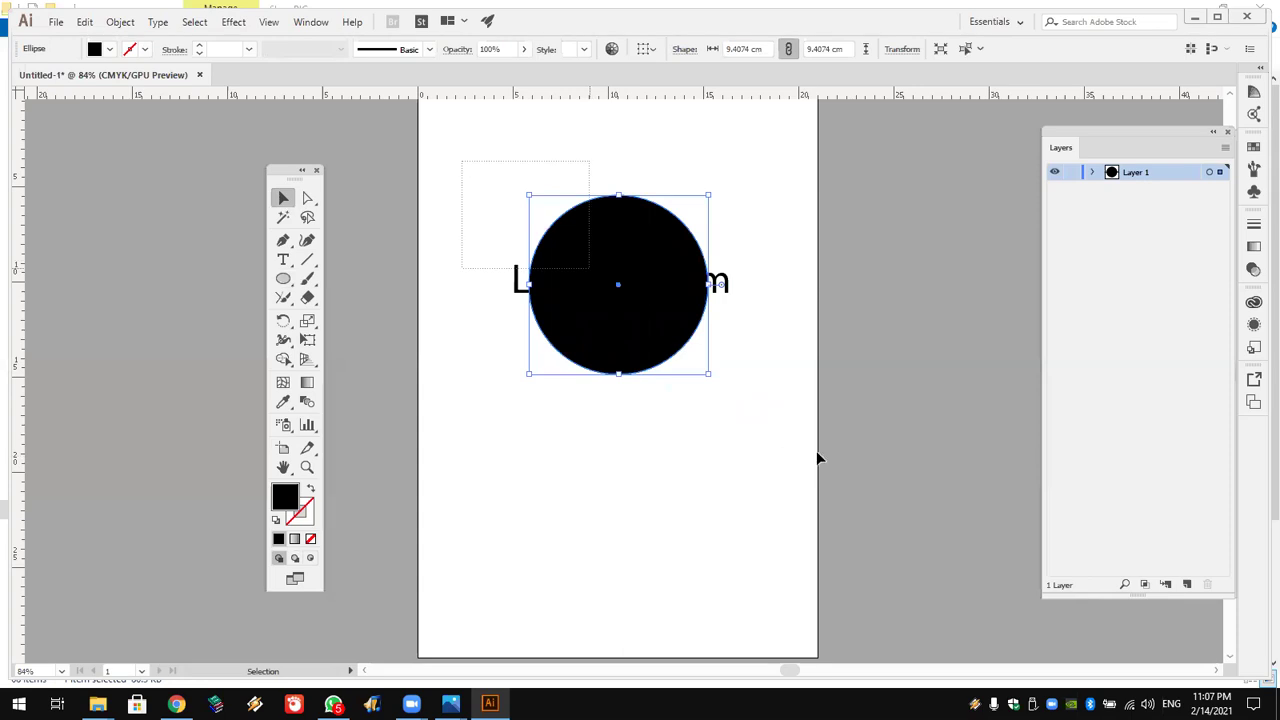
left_click(120, 22)
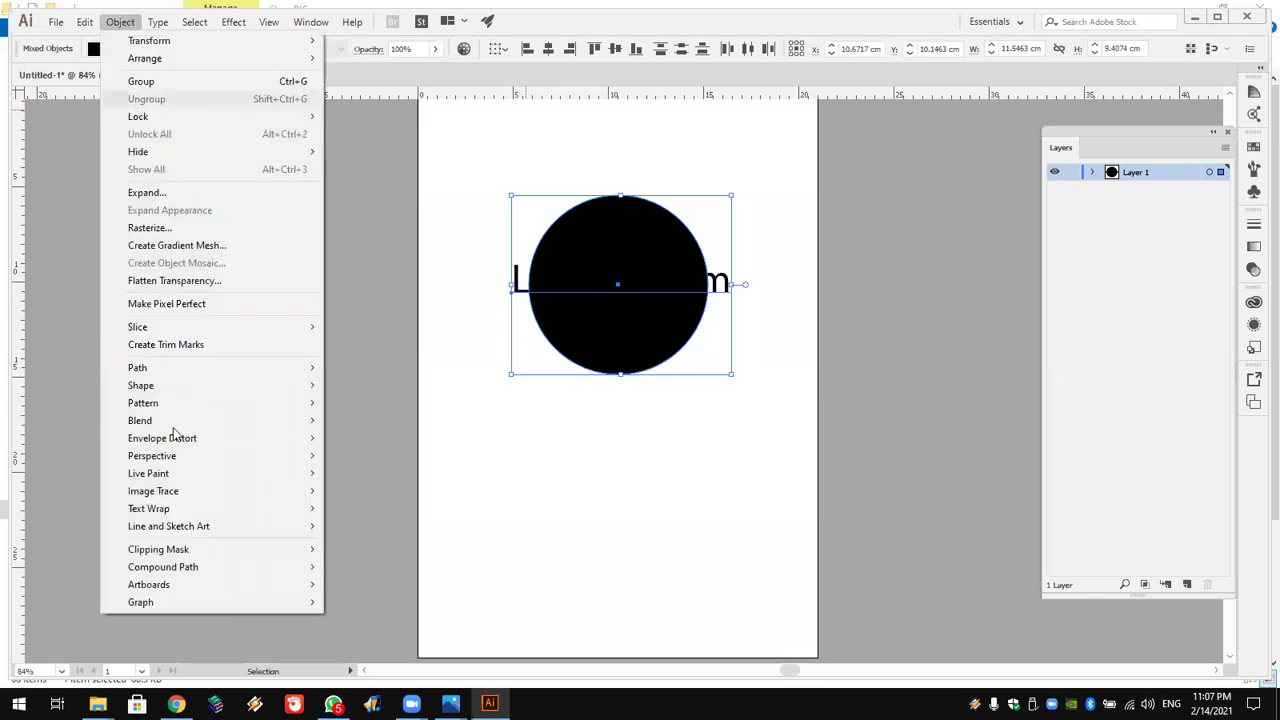
mouse_move(162, 438)
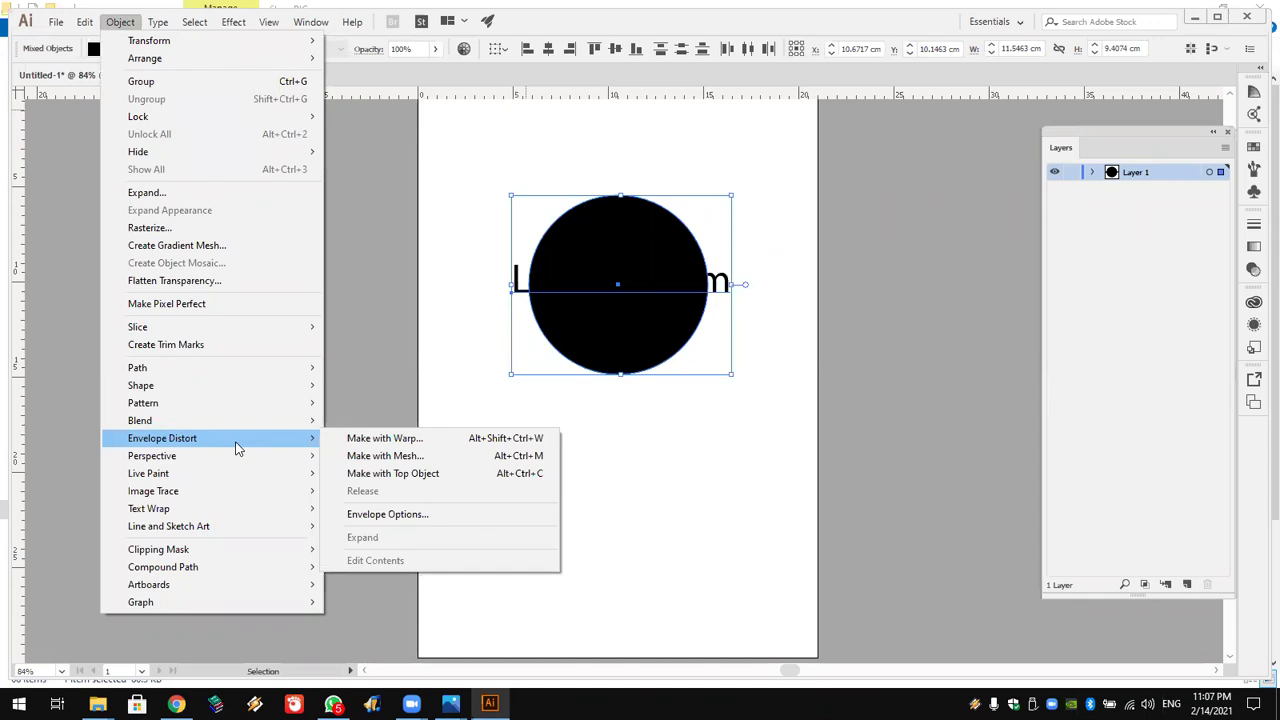
left_click(480, 475)
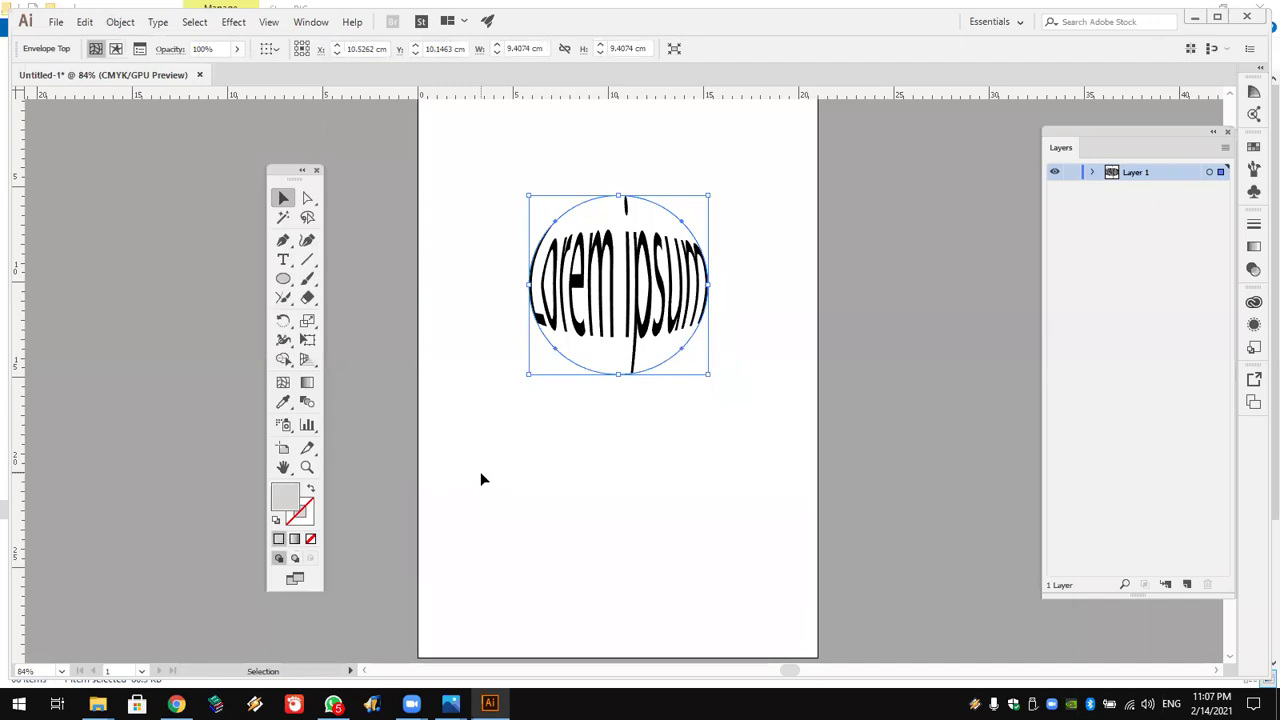
Step: Drag anchor handles with the Anchor Point Tool to make the envelope wavy and irregular
left_click(468, 195)
left_click(648, 350)
left_click_drag(288, 242, 345, 297)
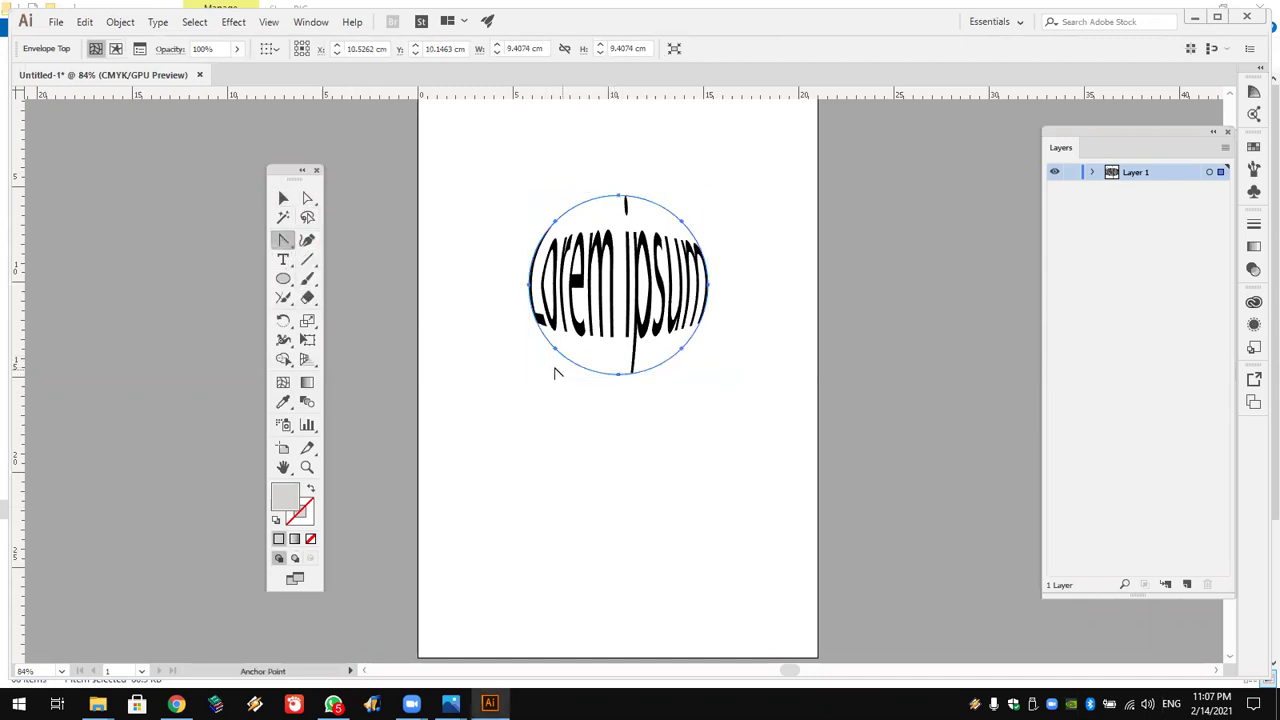
left_click_drag(555, 349, 520, 423)
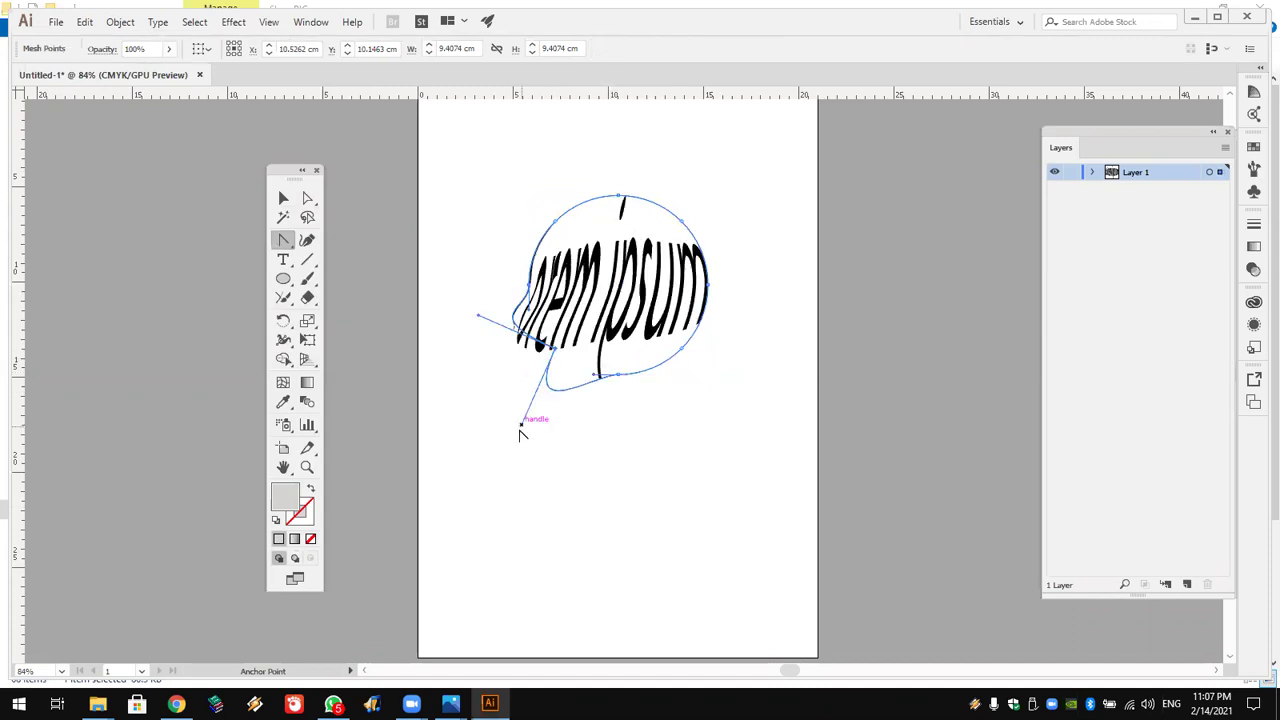
left_click_drag(620, 375, 630, 424)
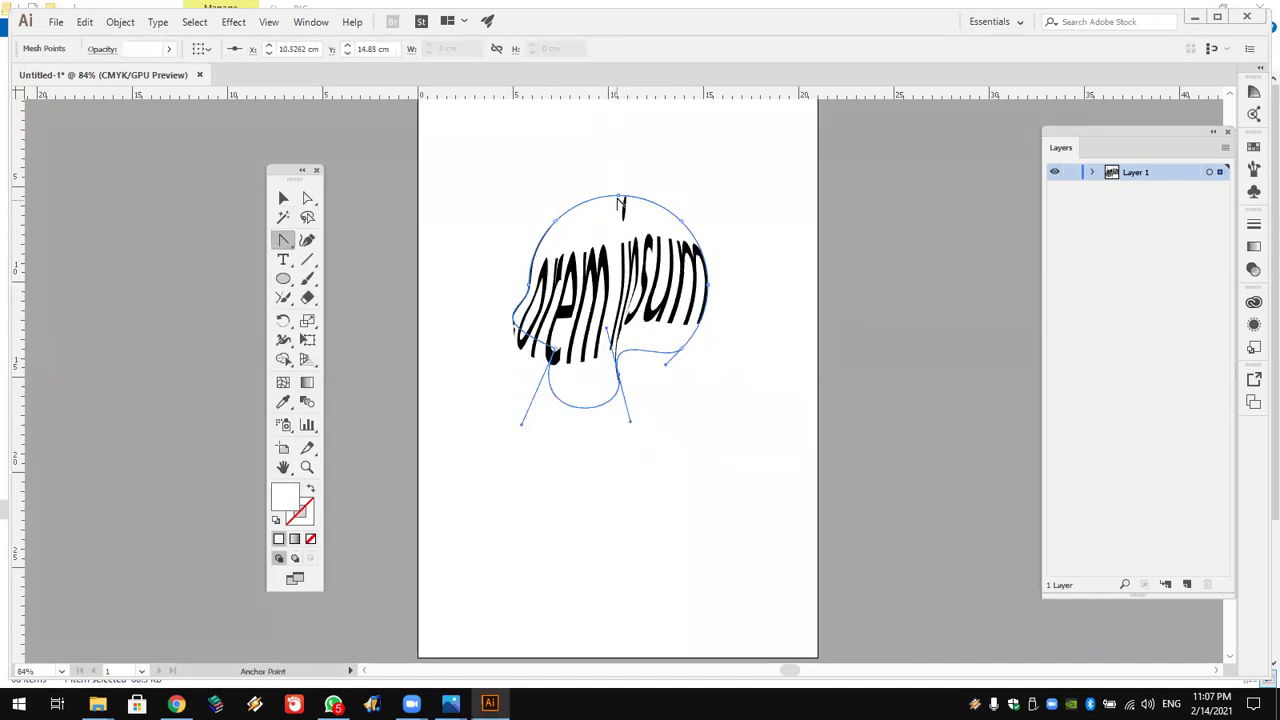
left_click_drag(613, 245, 613, 290)
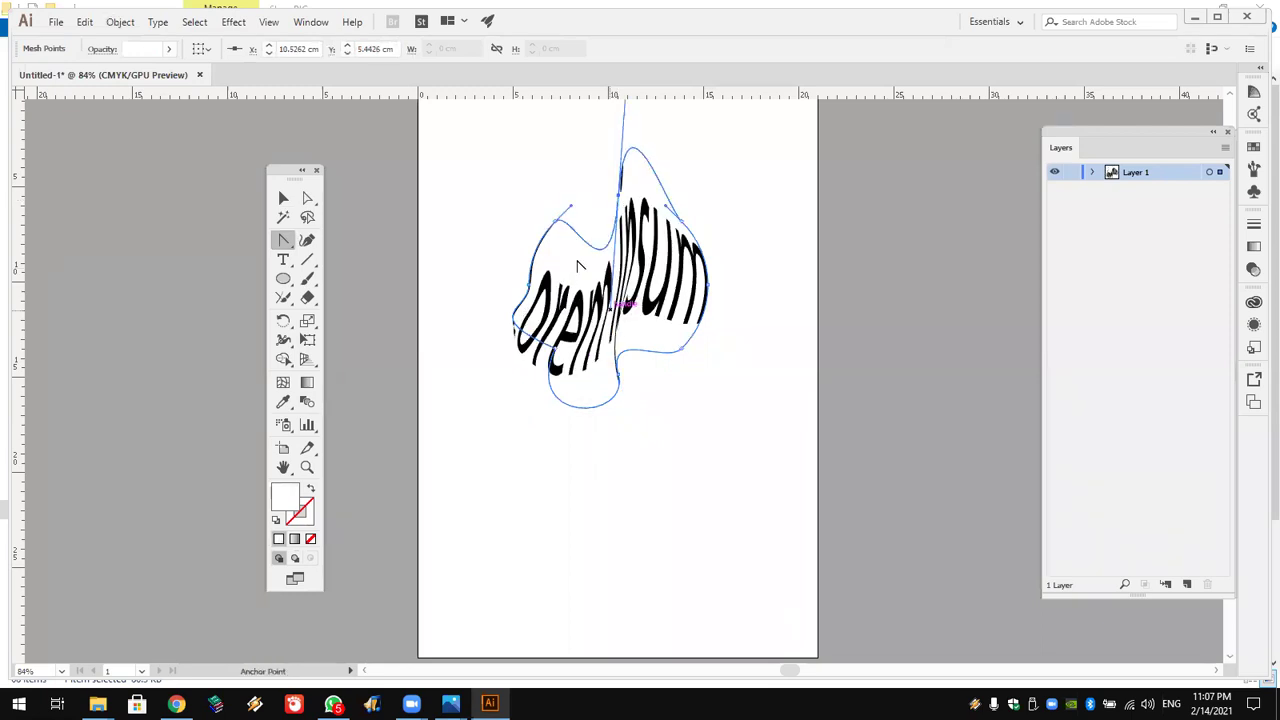
left_click_drag(555, 222, 484, 256)
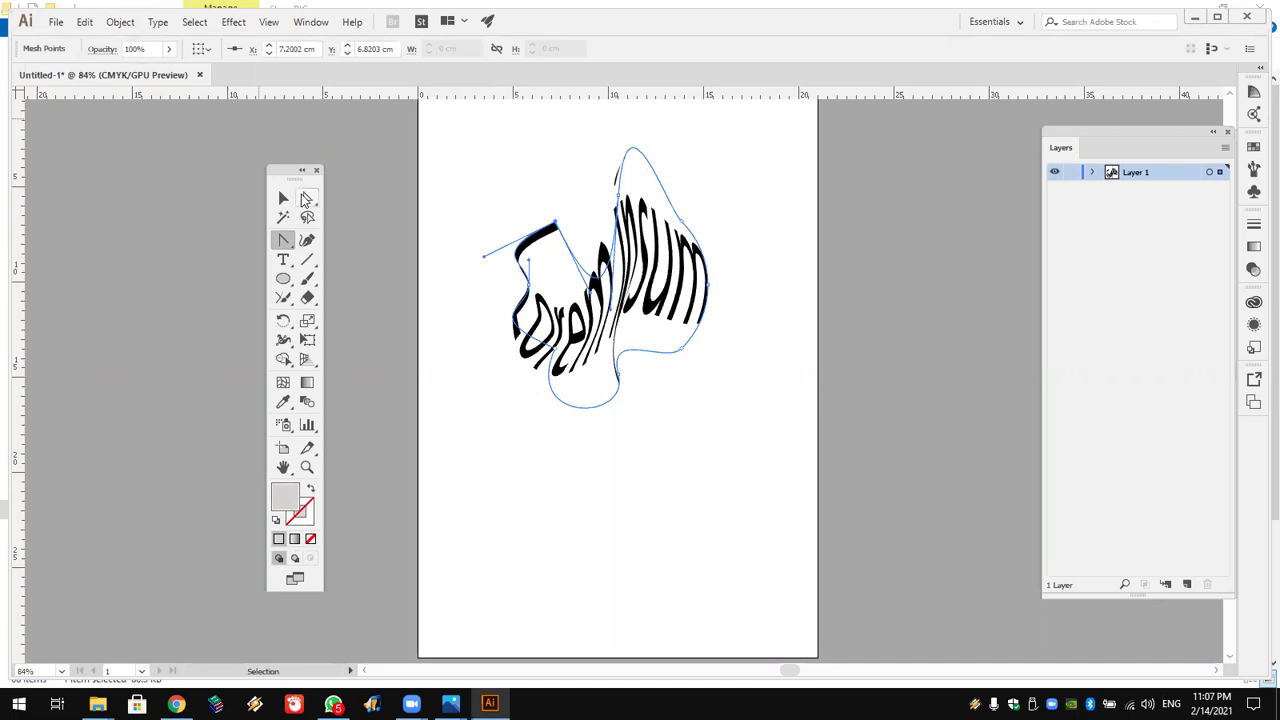
Step: Select the warped text envelope and delete it
key("v")
left_click(532, 345)
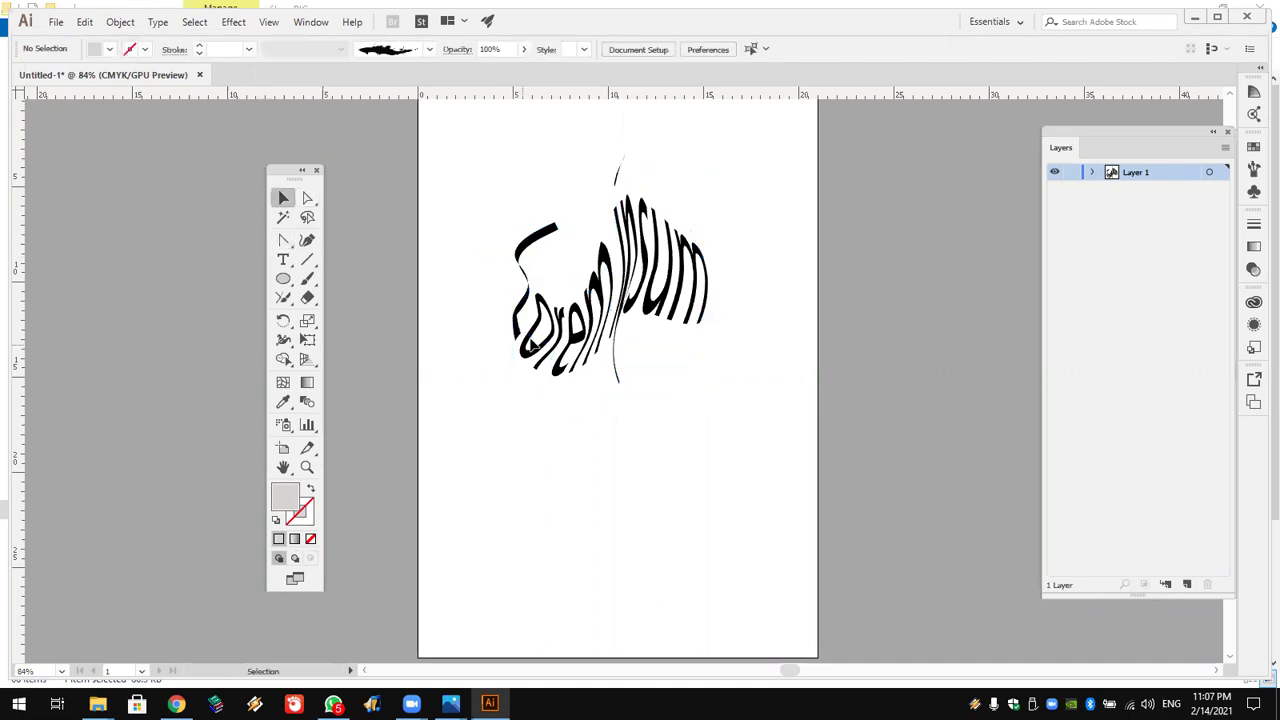
left_click(533, 302)
key("Delete")
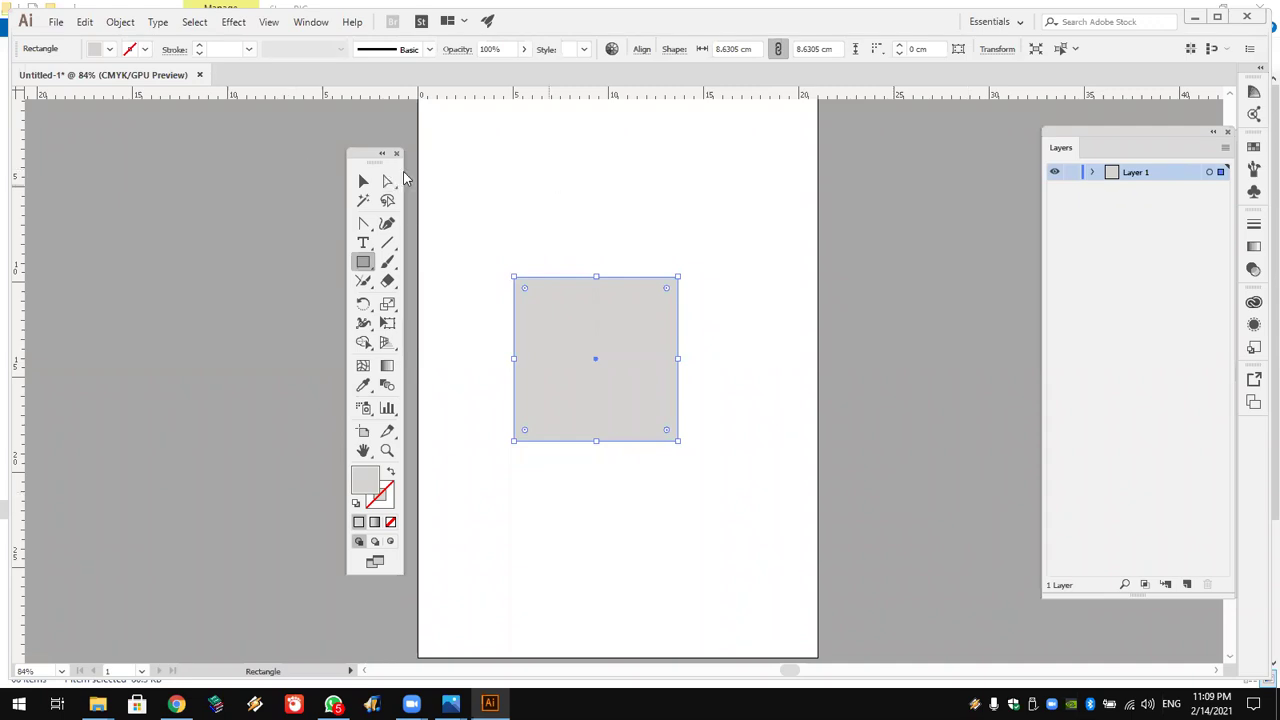
Step: Select the gray square and bring up its Transform settings from the control bar
key("v")
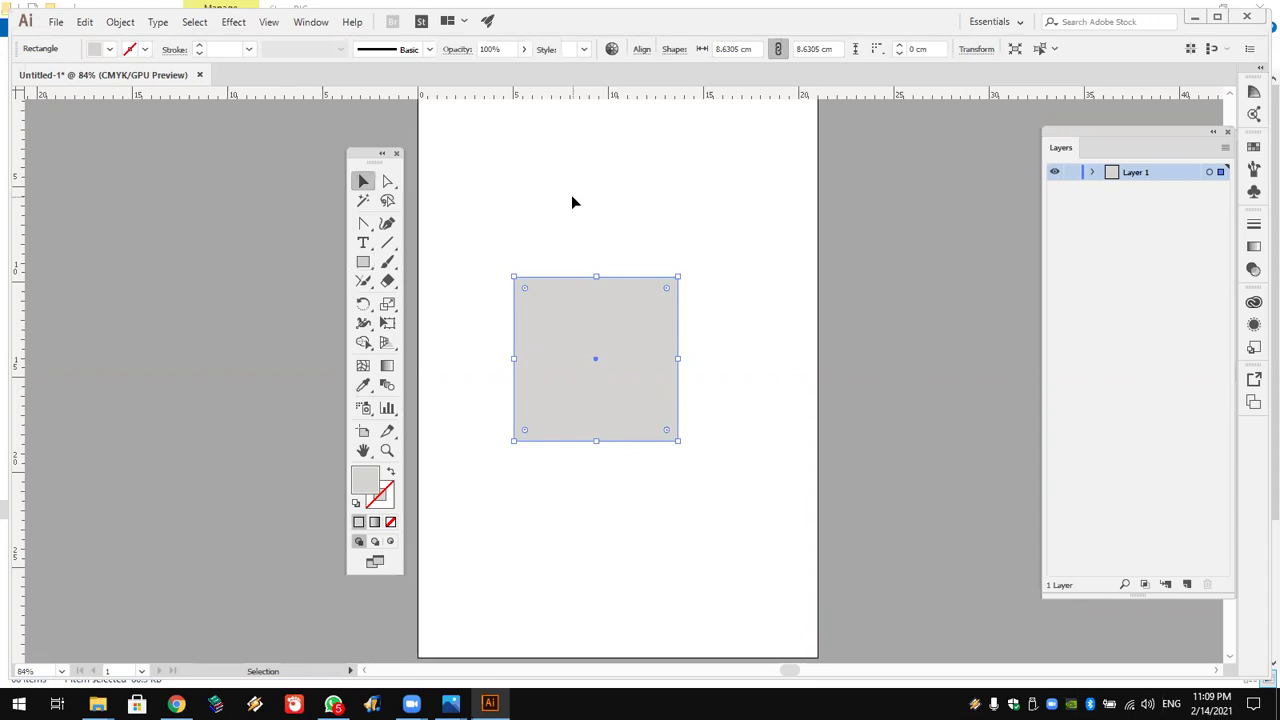
left_click(572, 197)
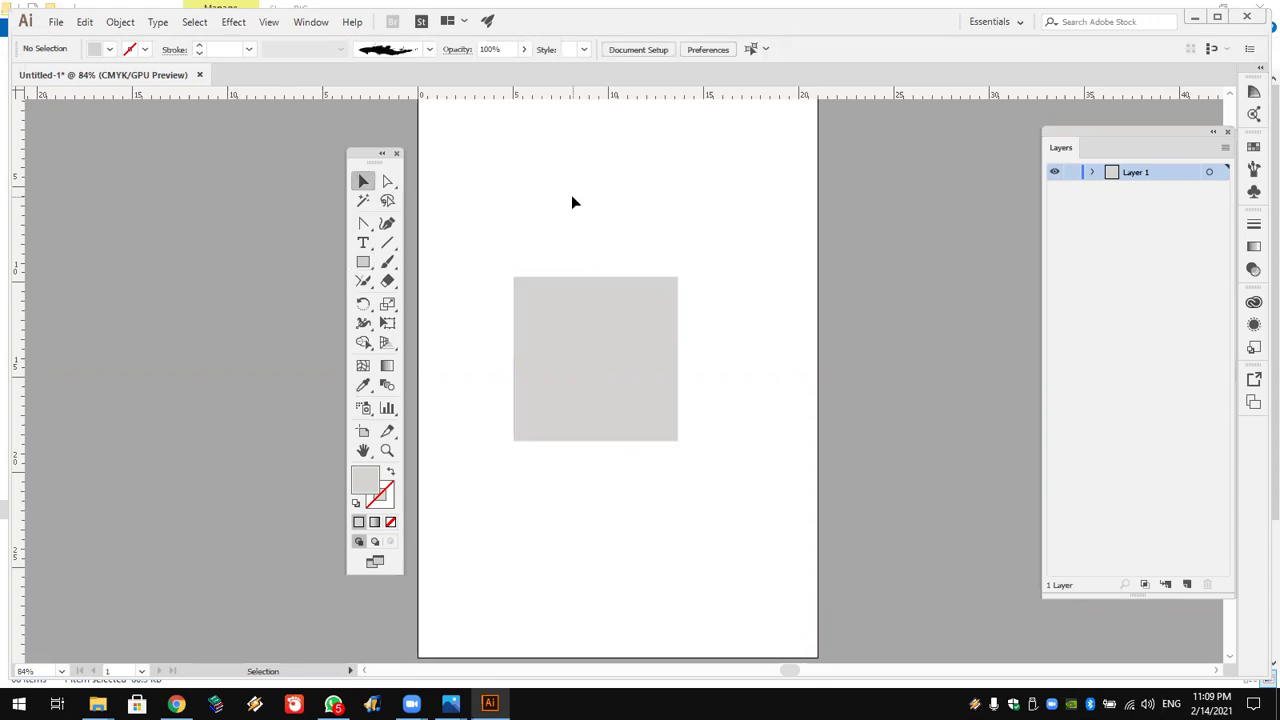
left_click(602, 320)
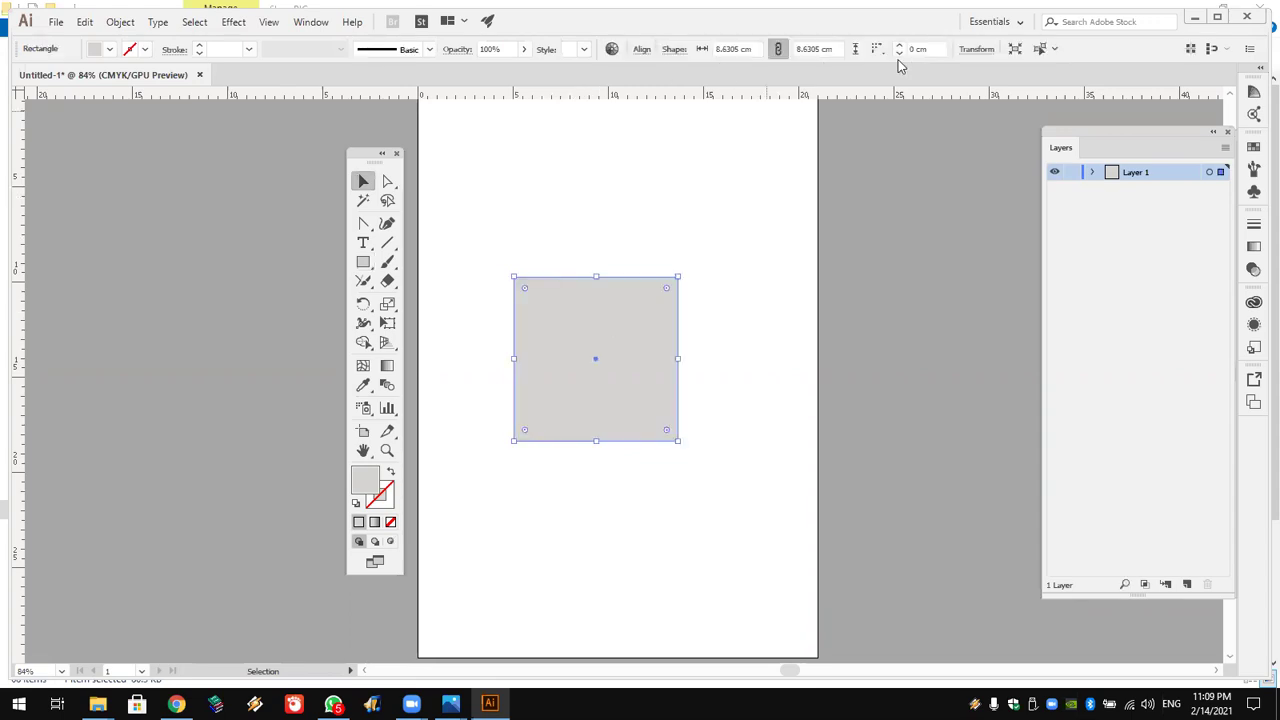
left_click(747, 48)
left_click(814, 47)
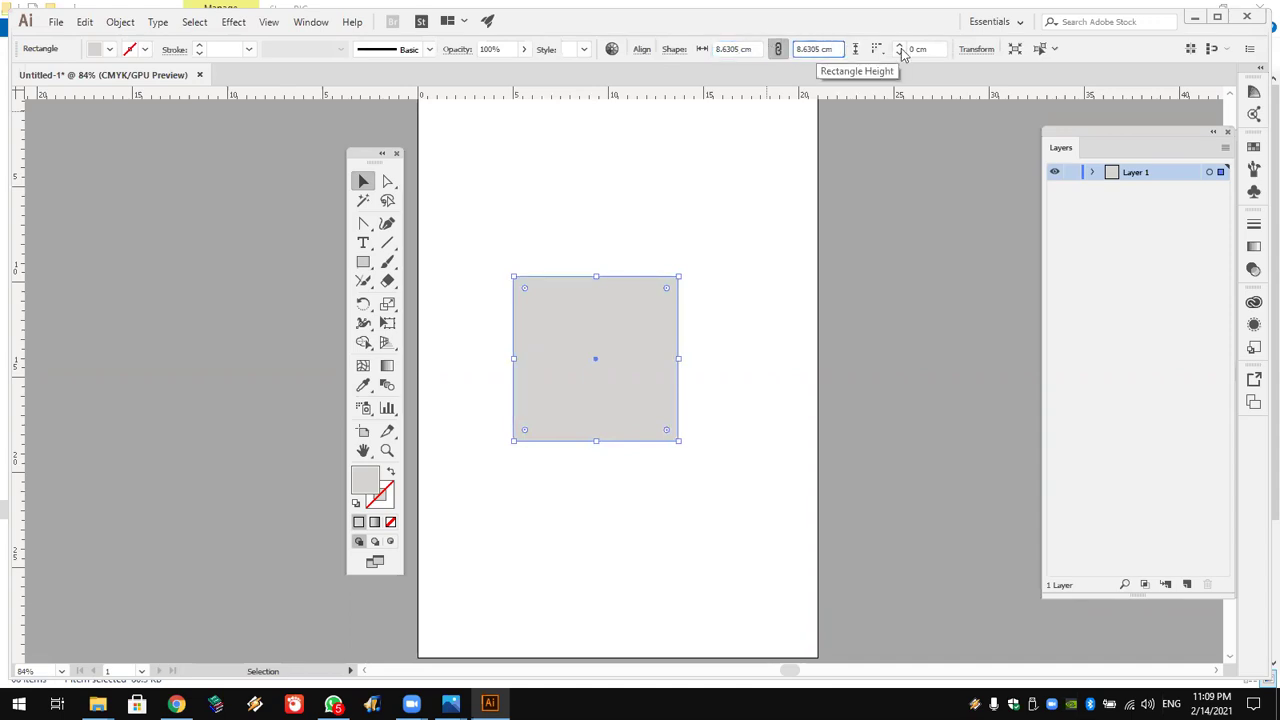
left_click(975, 50)
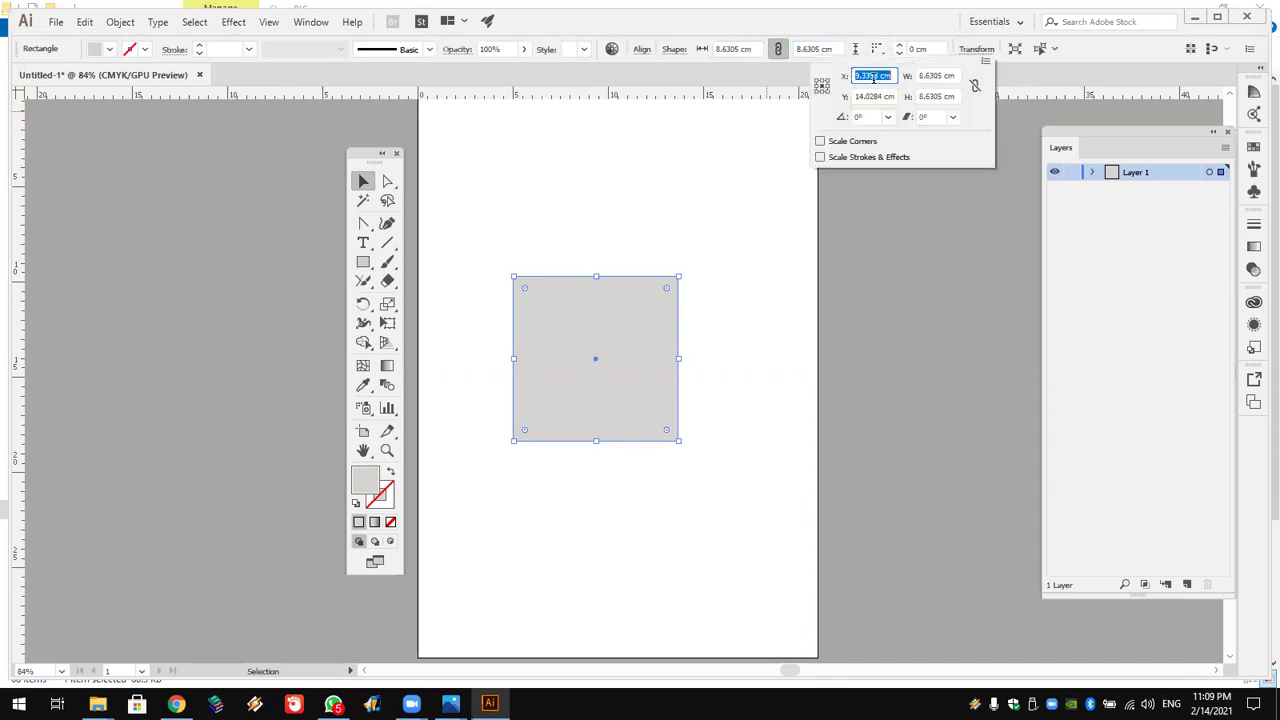
Step: Set the gray square's width and height to 5 cm in the Transform settings
left_click(937, 75)
key("Tab")
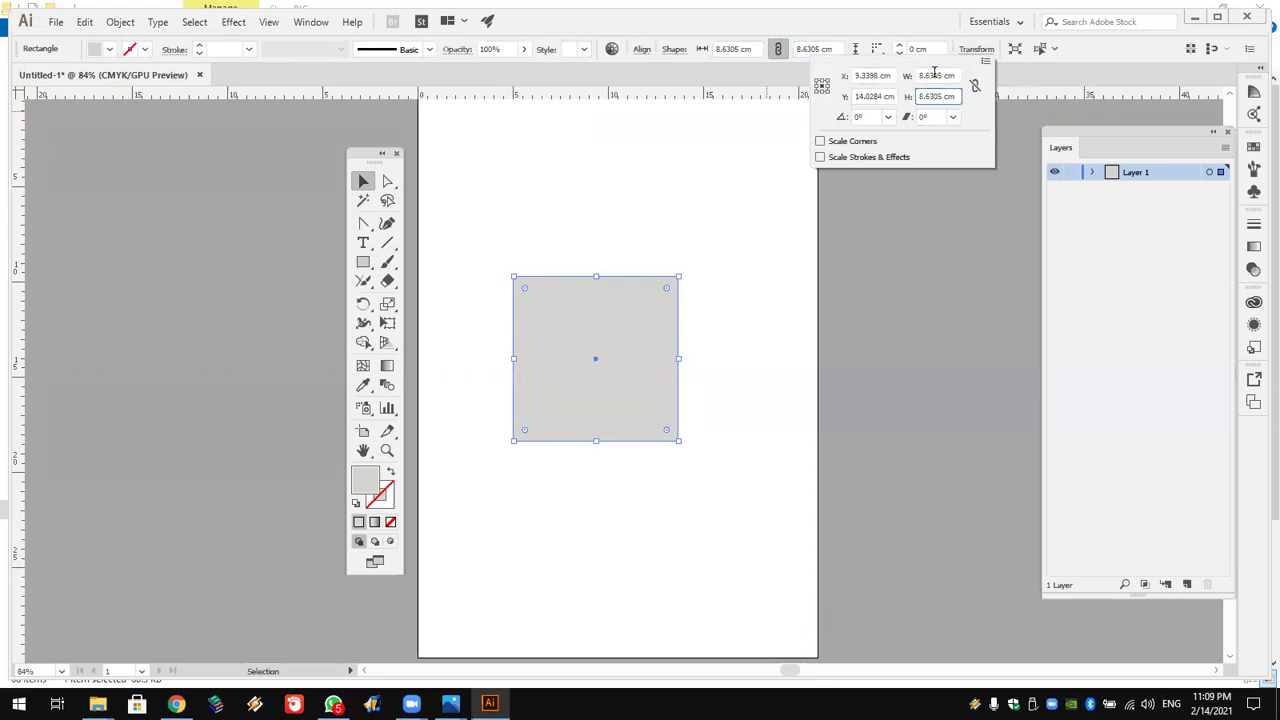
left_click(935, 75)
type("5cm")
key("Tab")
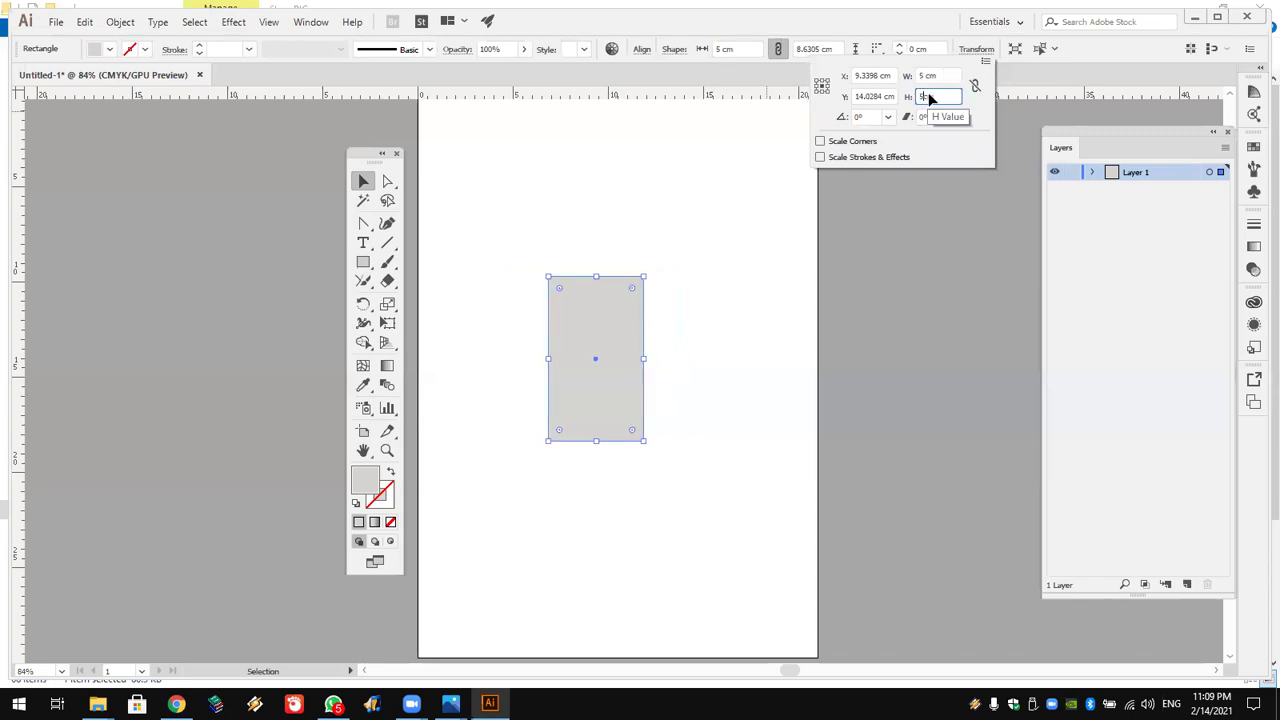
key("Return")
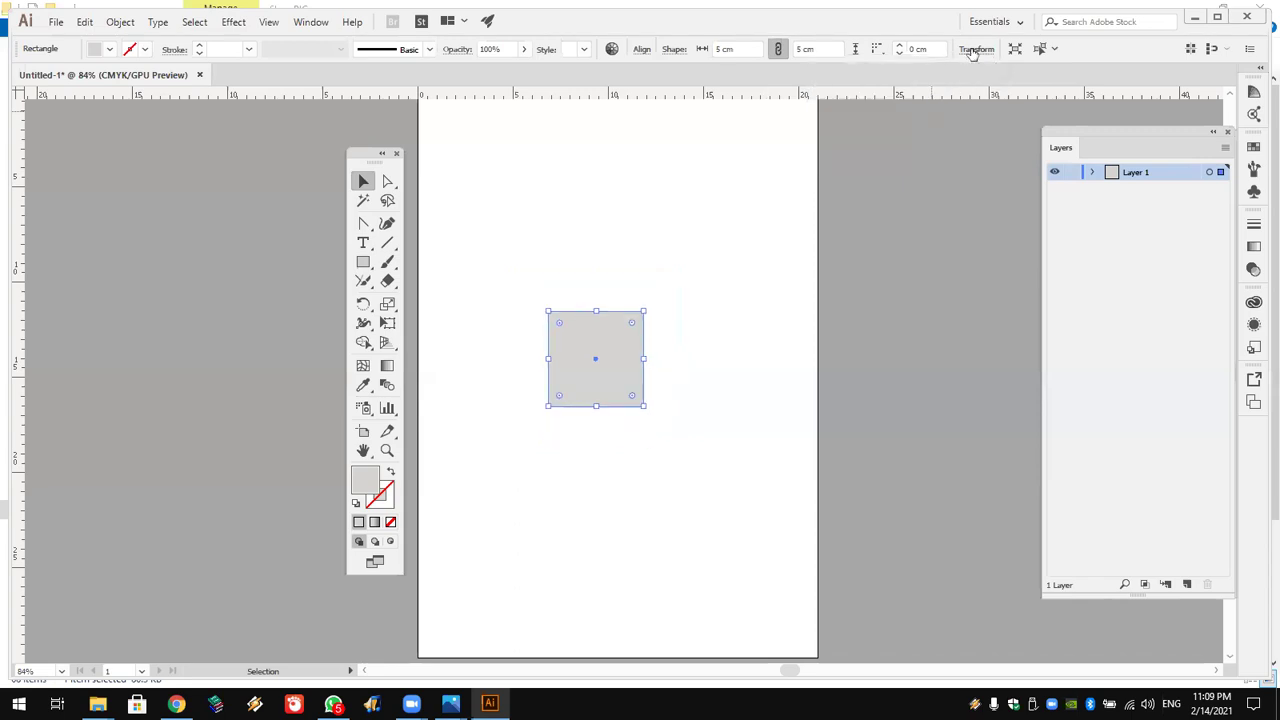
left_click(975, 49)
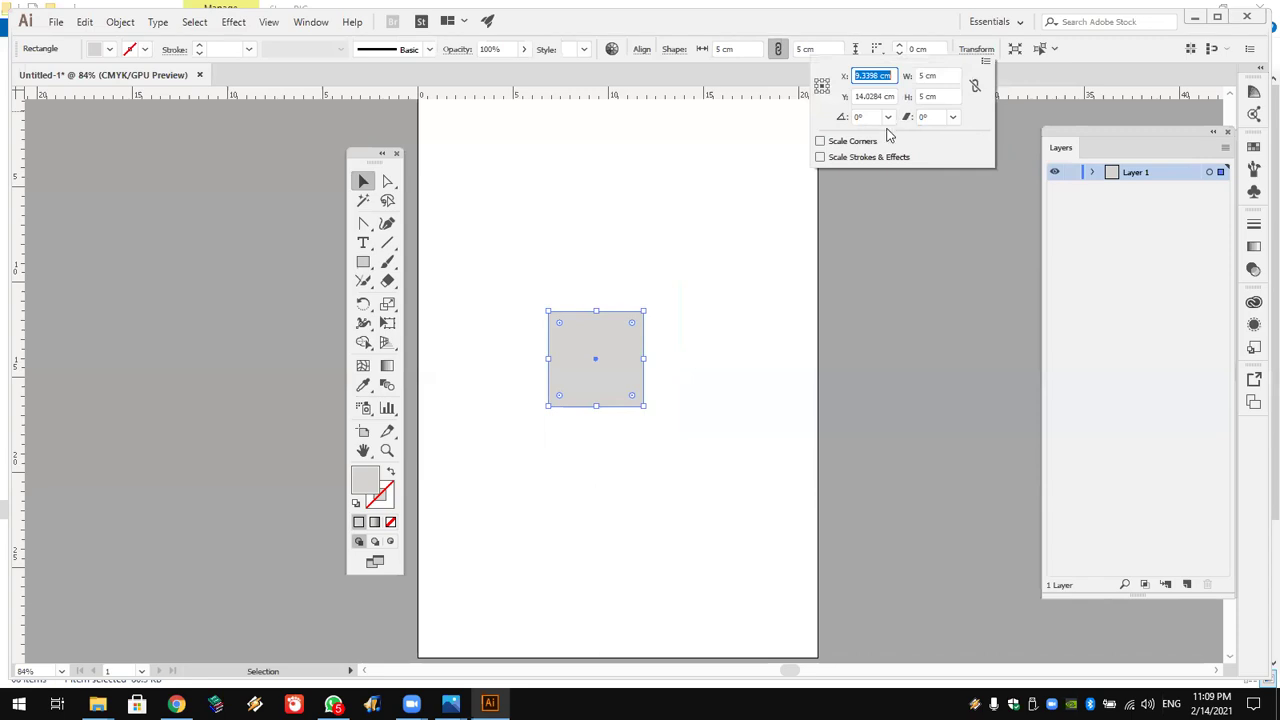
Step: Rotate the square by the 60° preset angle and apply a shear value
left_click(888, 117)
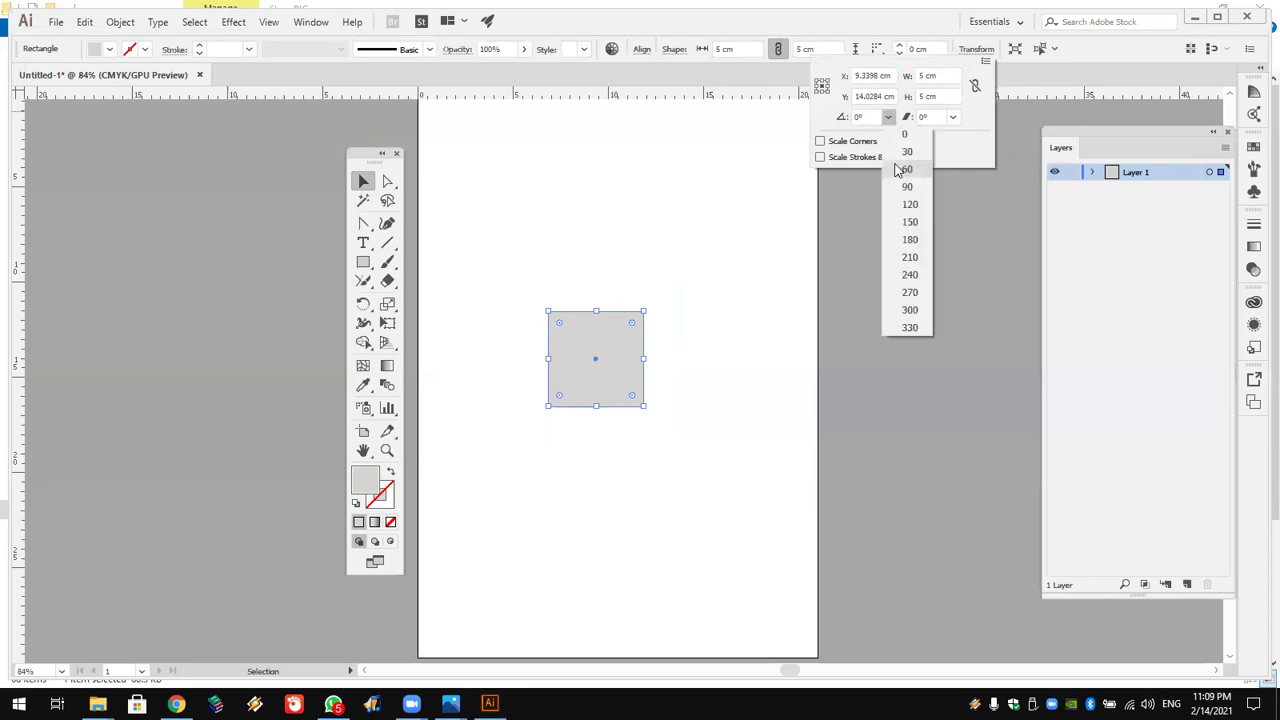
left_click(900, 169)
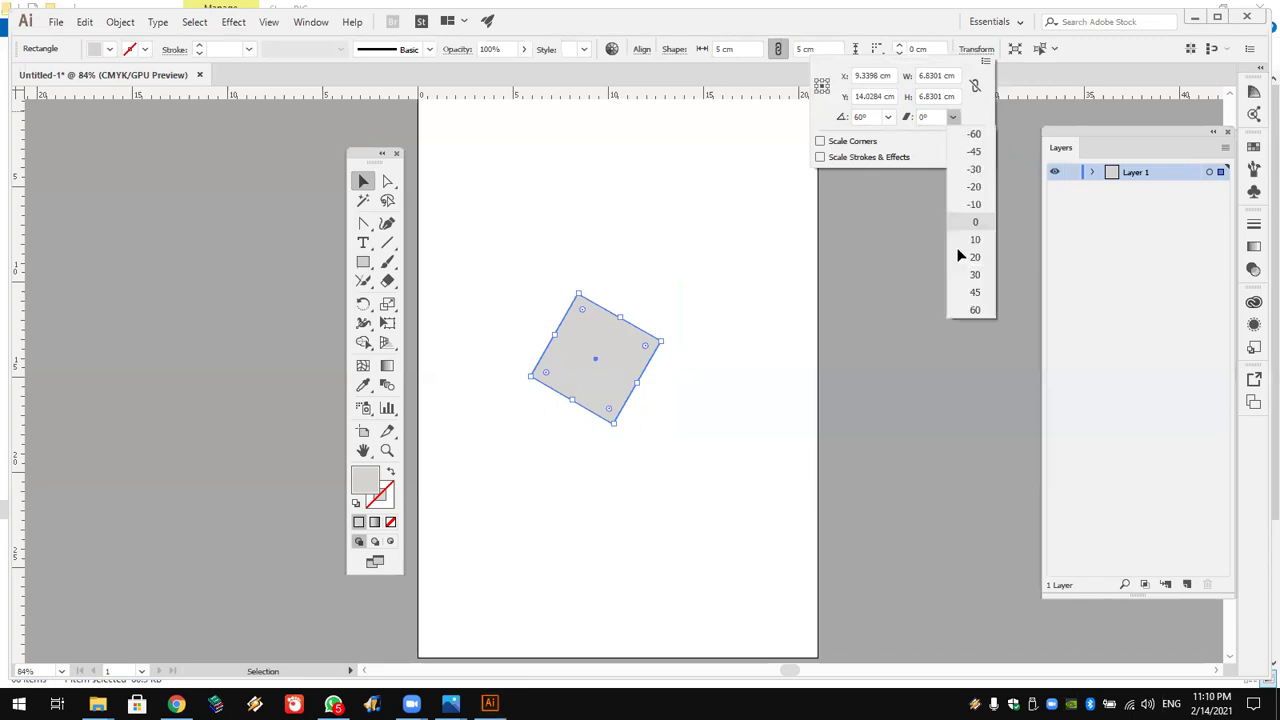
left_click(966, 257)
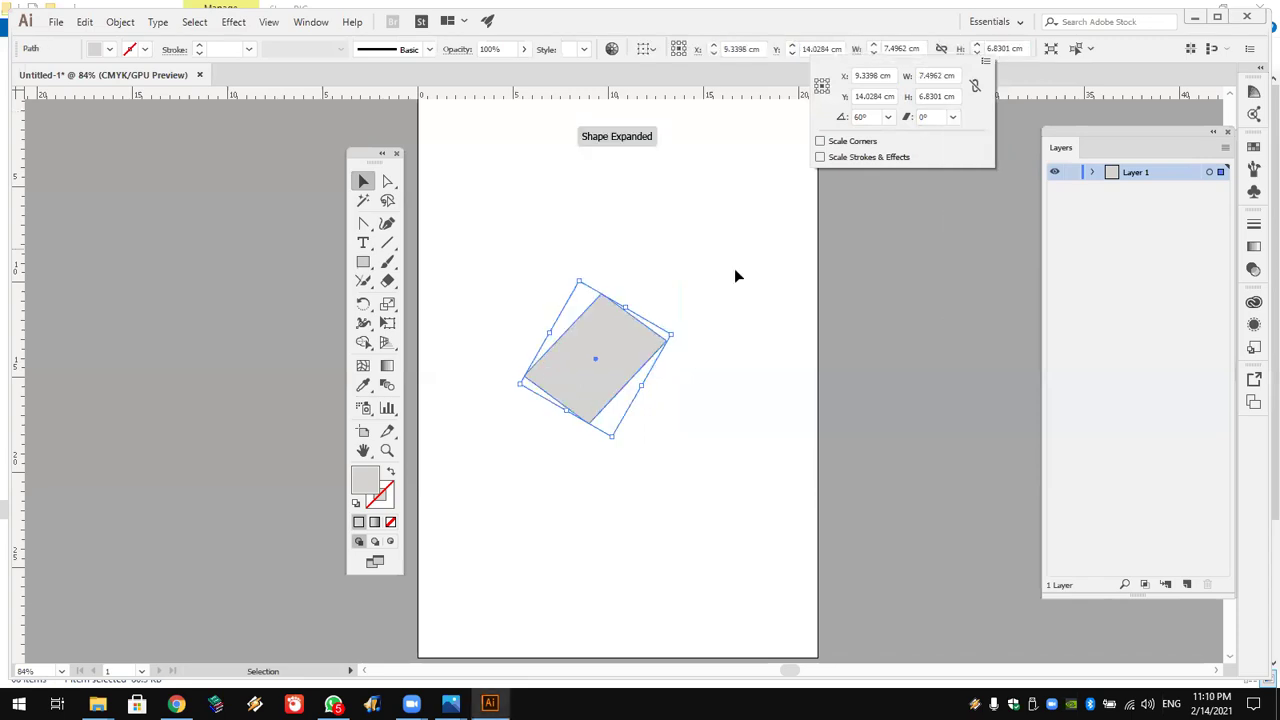
left_click(652, 262)
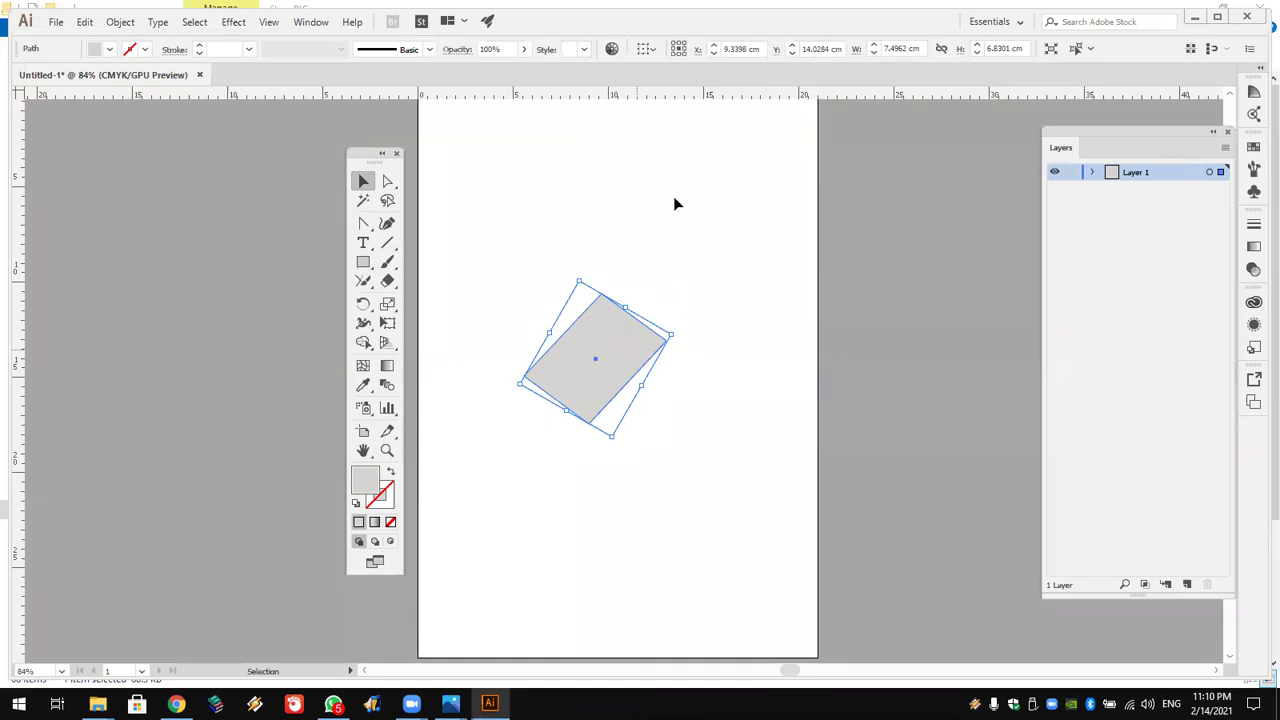
Step: Undo the last change, review the shape's Transform values, and reselect the rotated shape
key("ctrl+z")
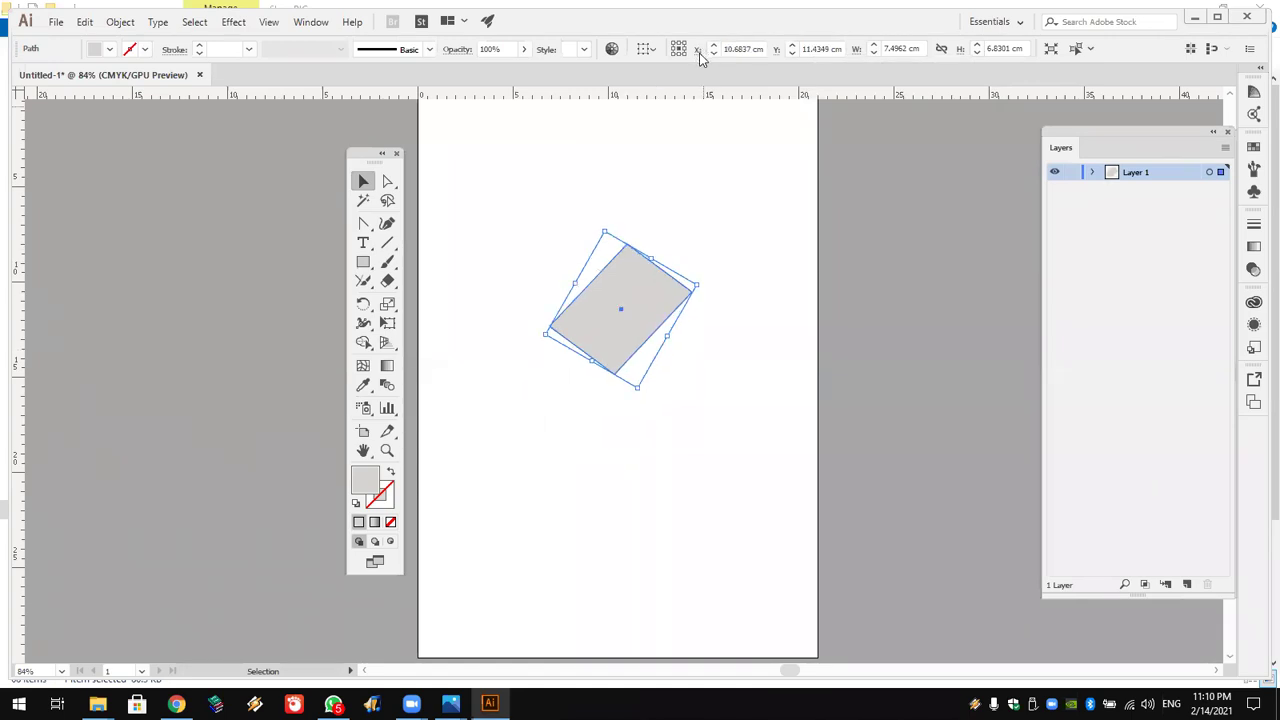
left_click(699, 52)
left_click(698, 50)
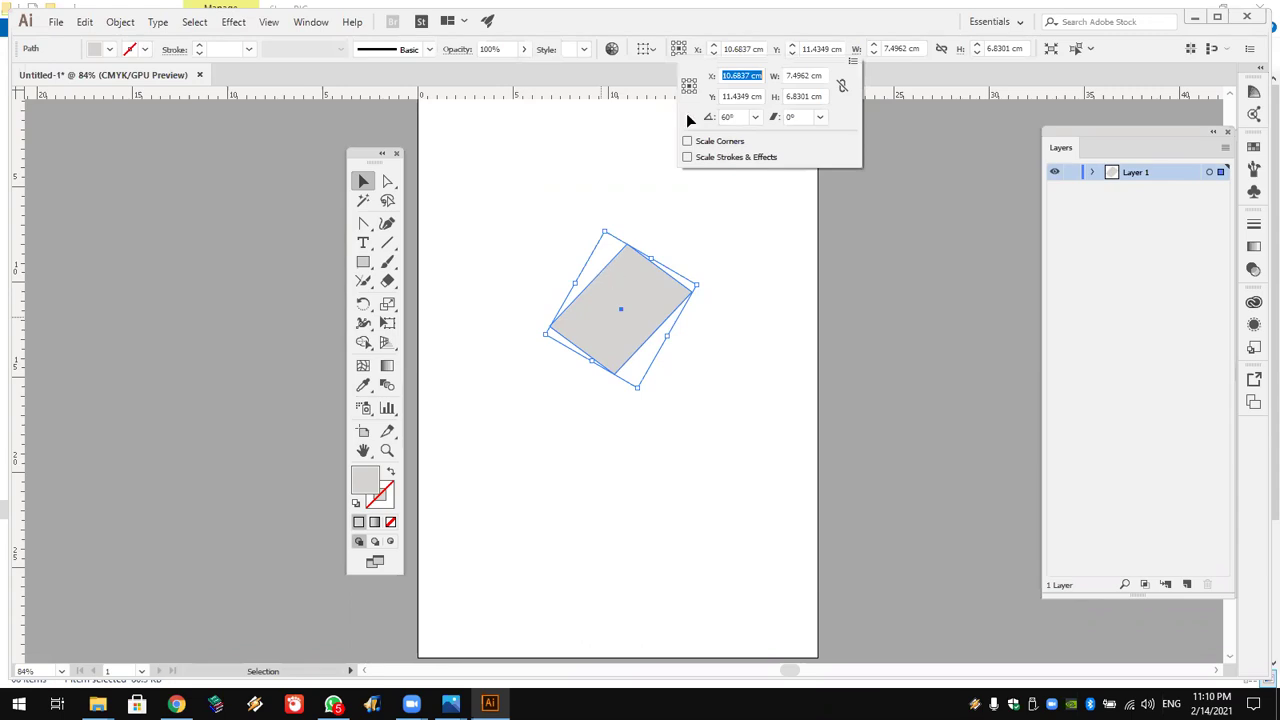
left_click(607, 268)
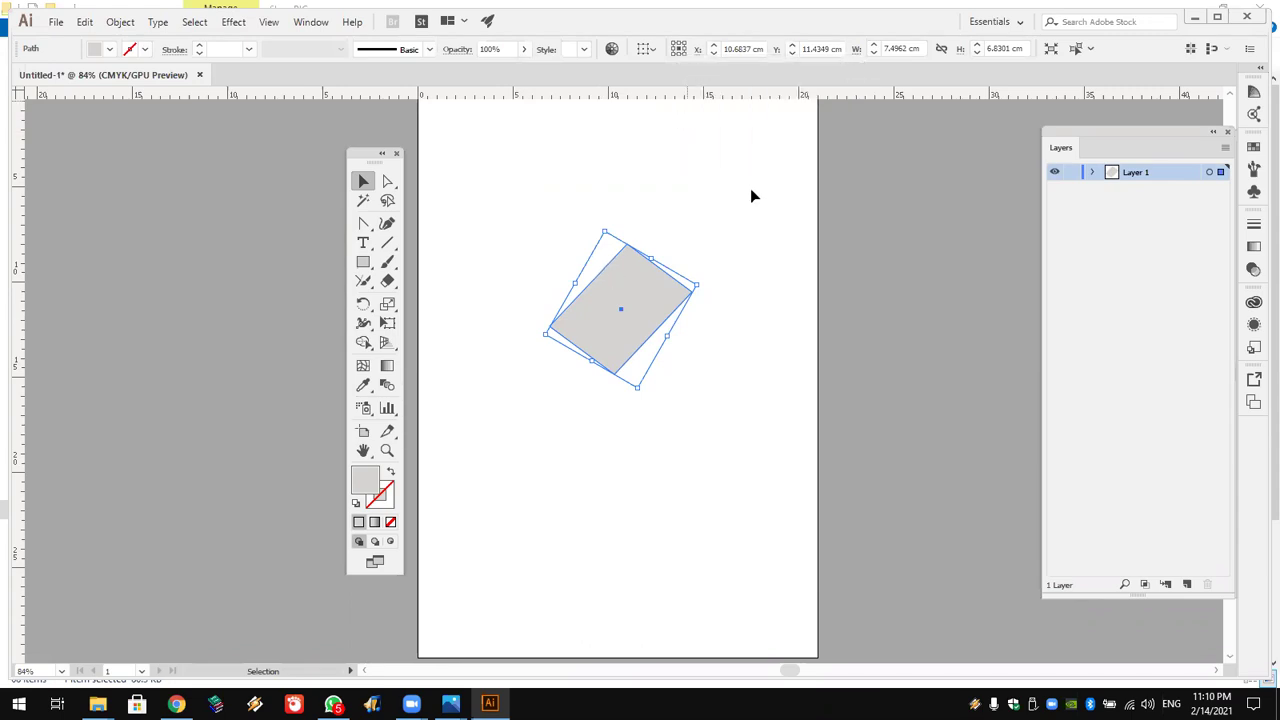
left_click(522, 230)
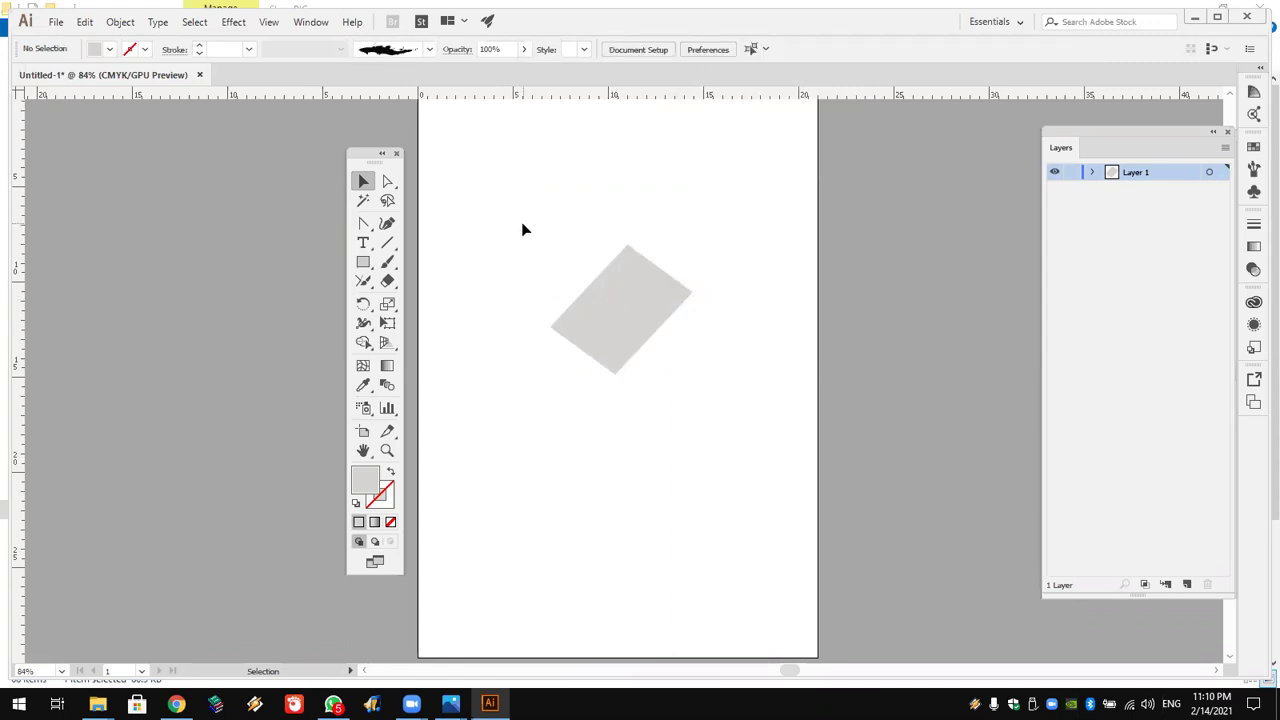
left_click(611, 300)
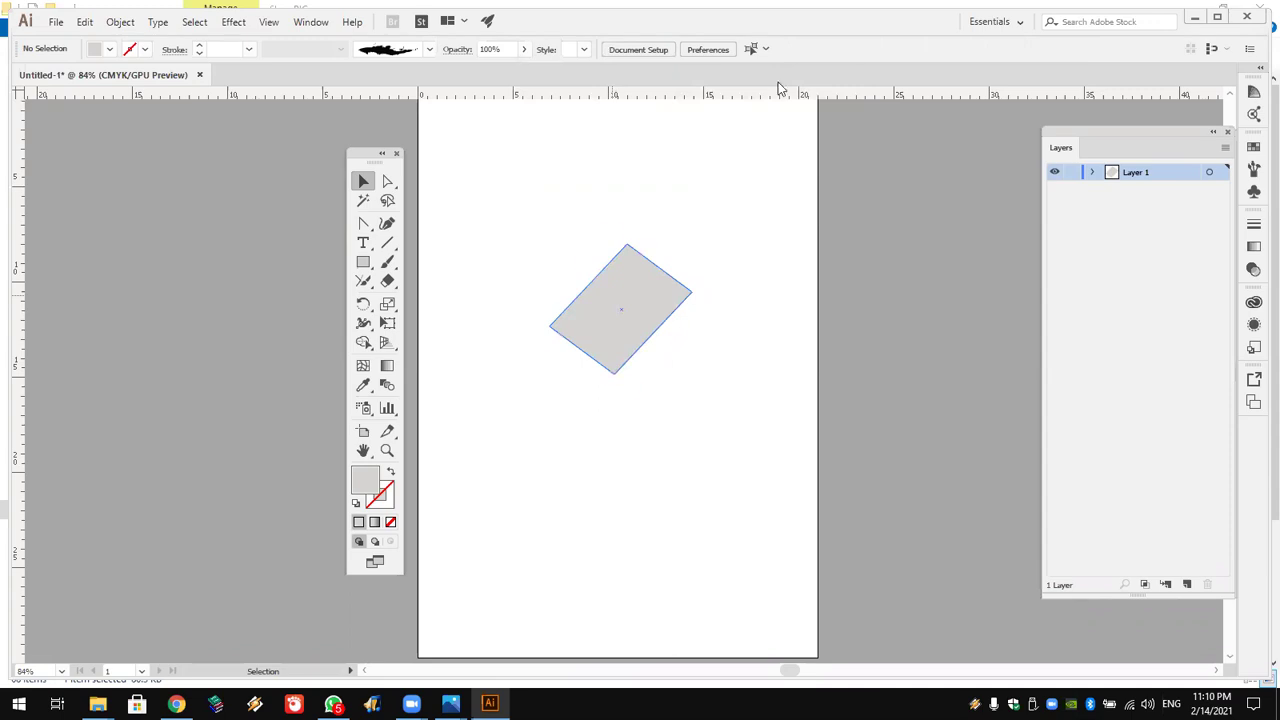
key("ctrl+a")
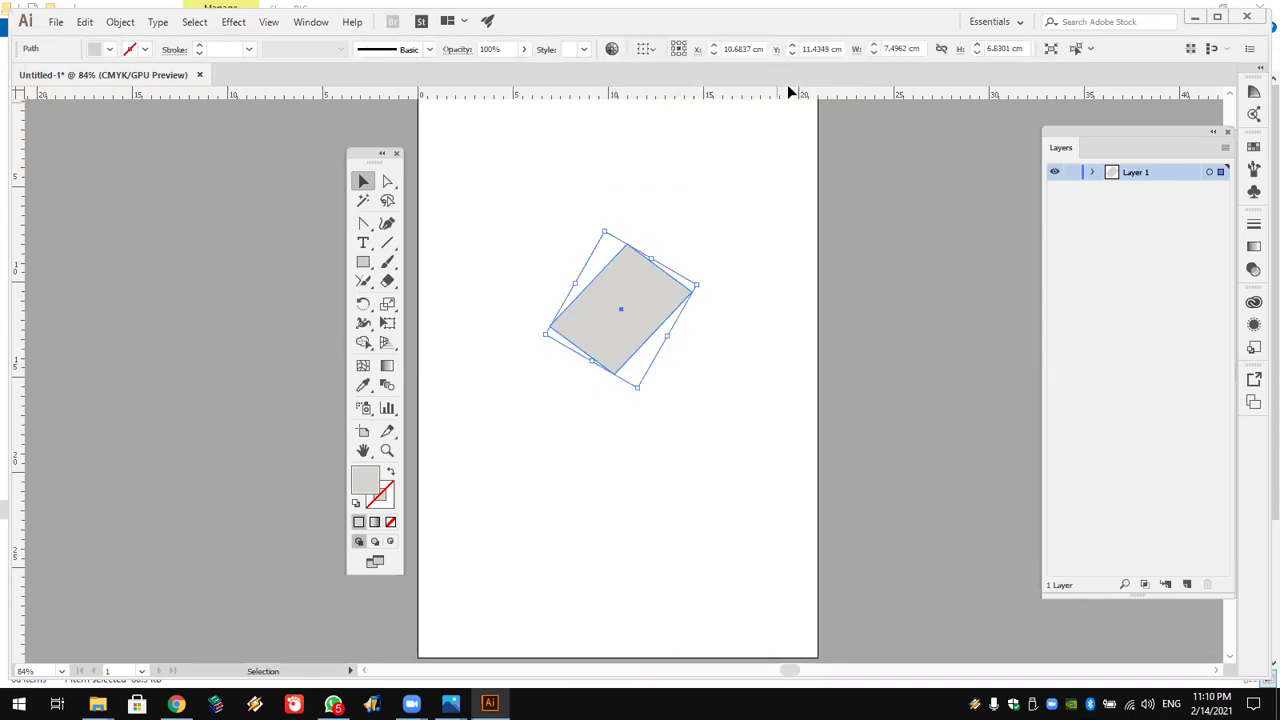